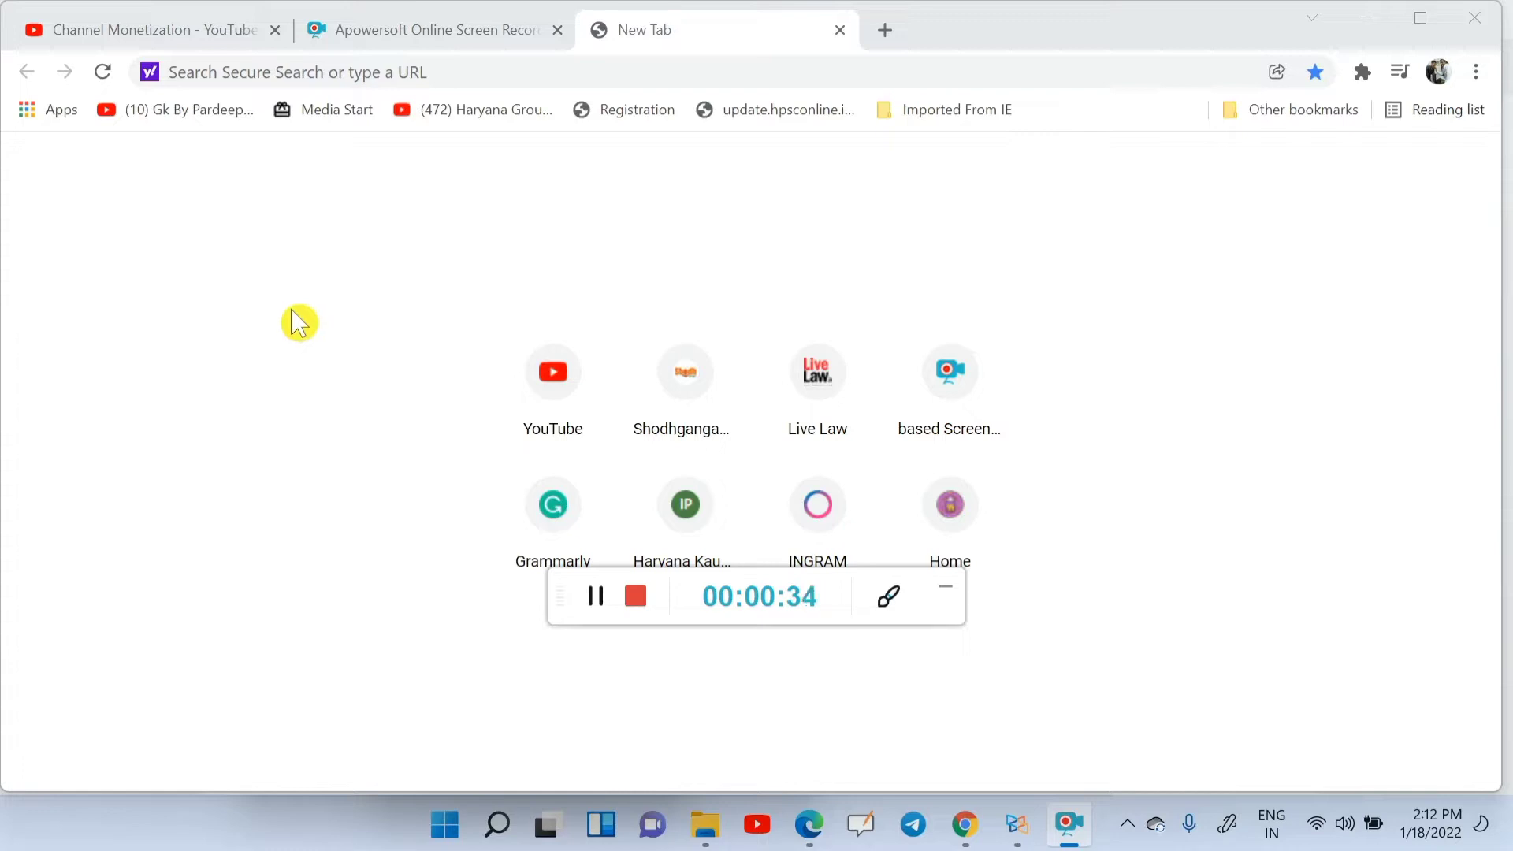
Step: Go to consumerhelpline.gov.in and open the Signup form under Consumer Corner
left_click(298, 73)
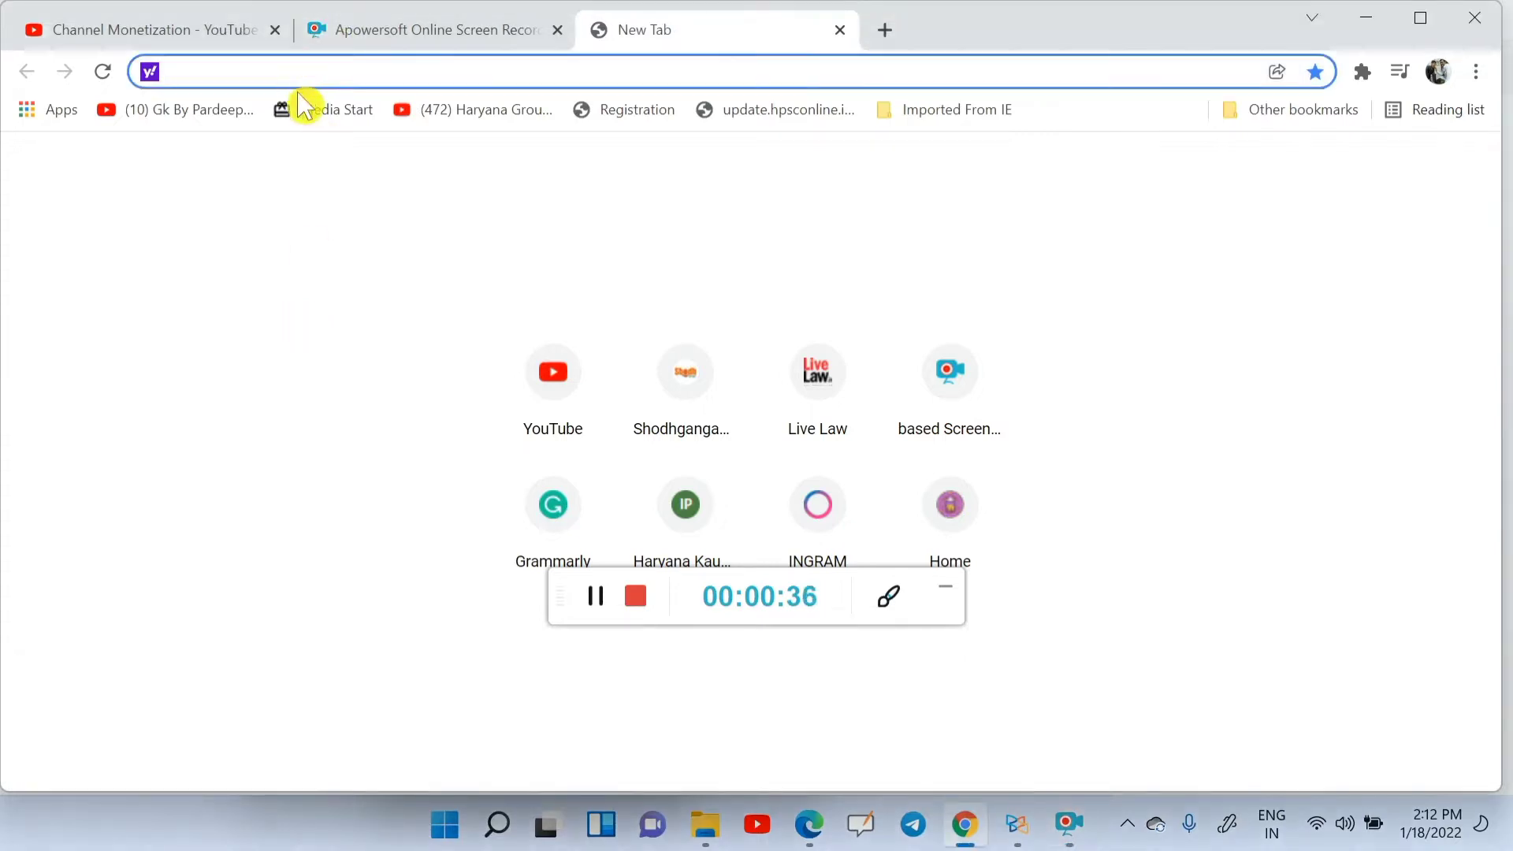
type("https://consumerhelpline.gov.in/.")
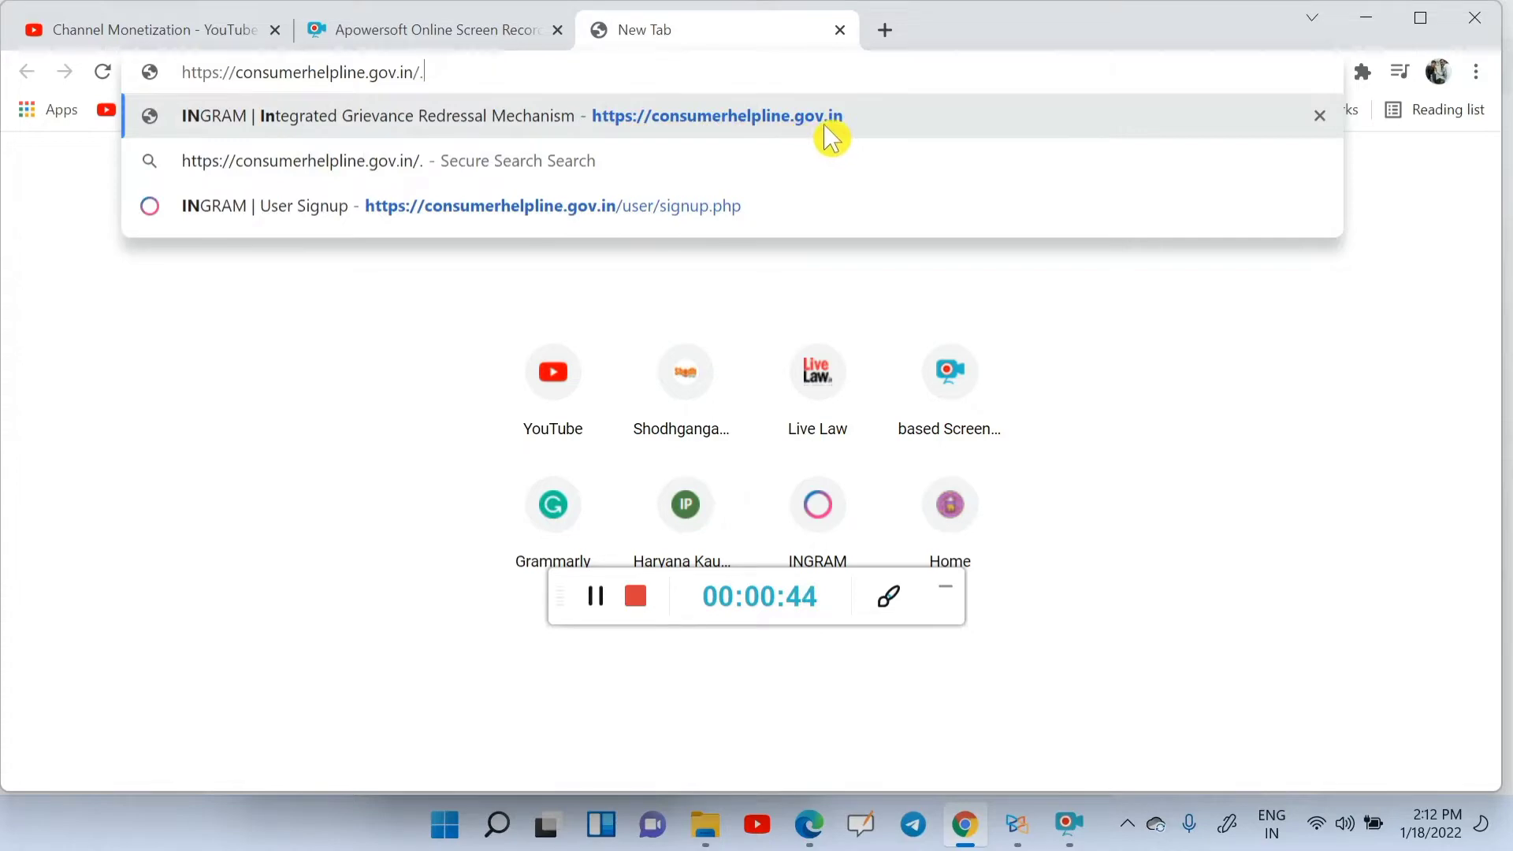
left_click(828, 135)
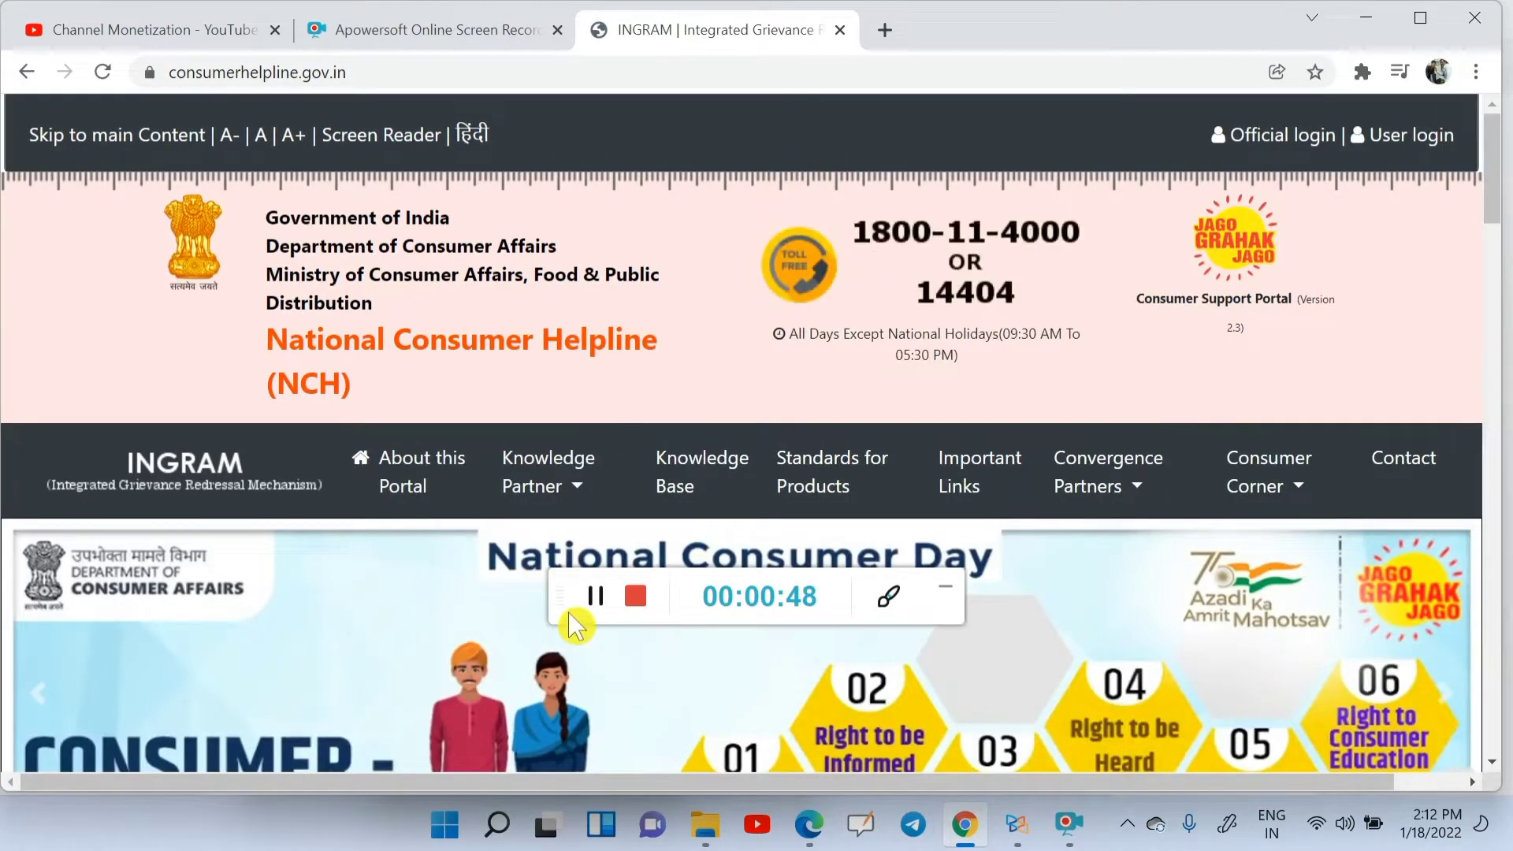
left_click_drag(557, 601, 289, 692)
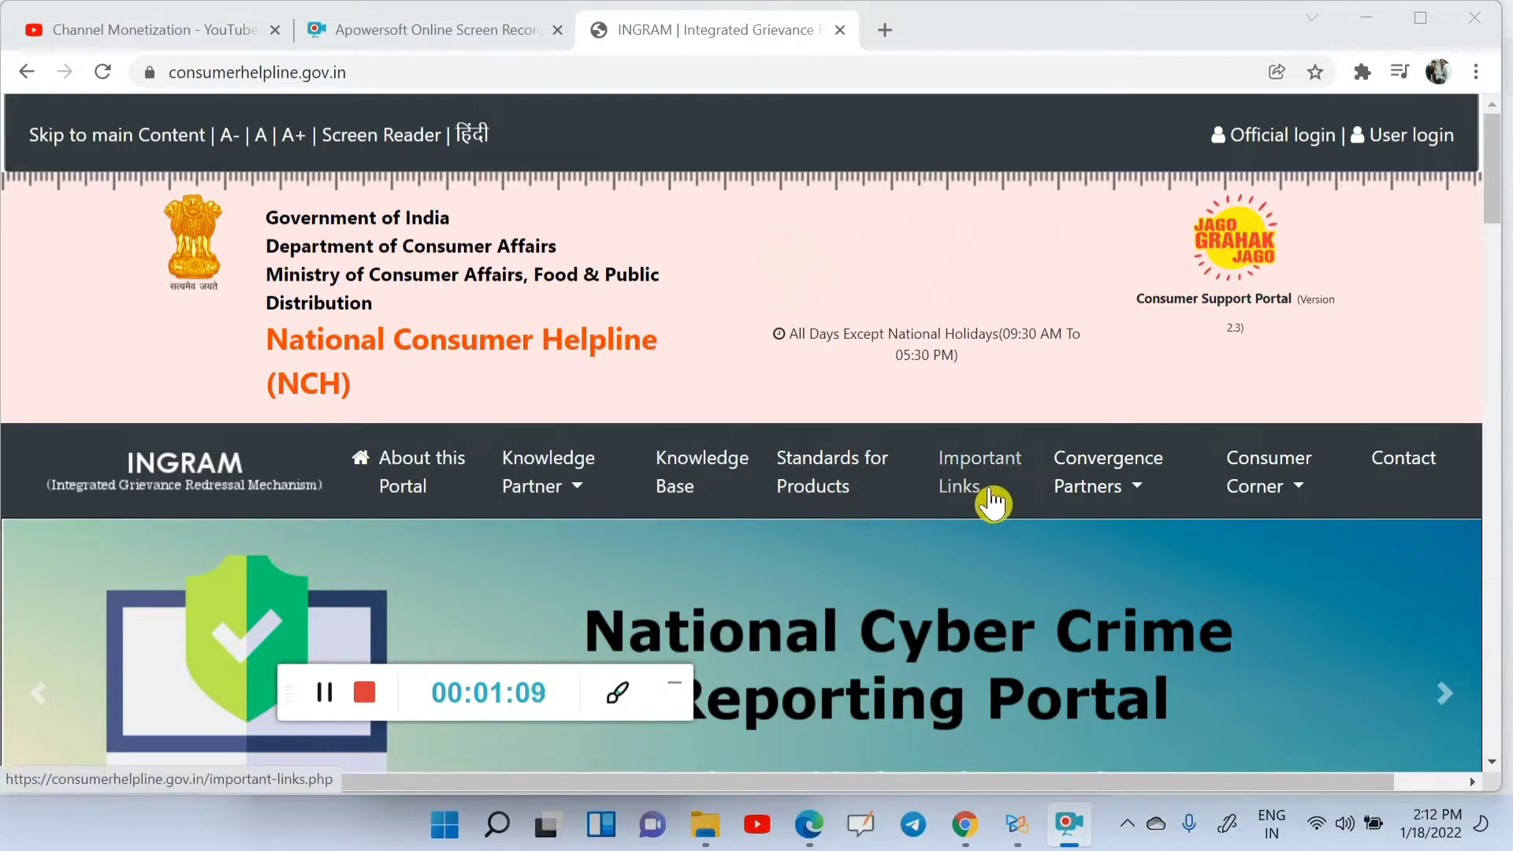
left_click(1253, 497)
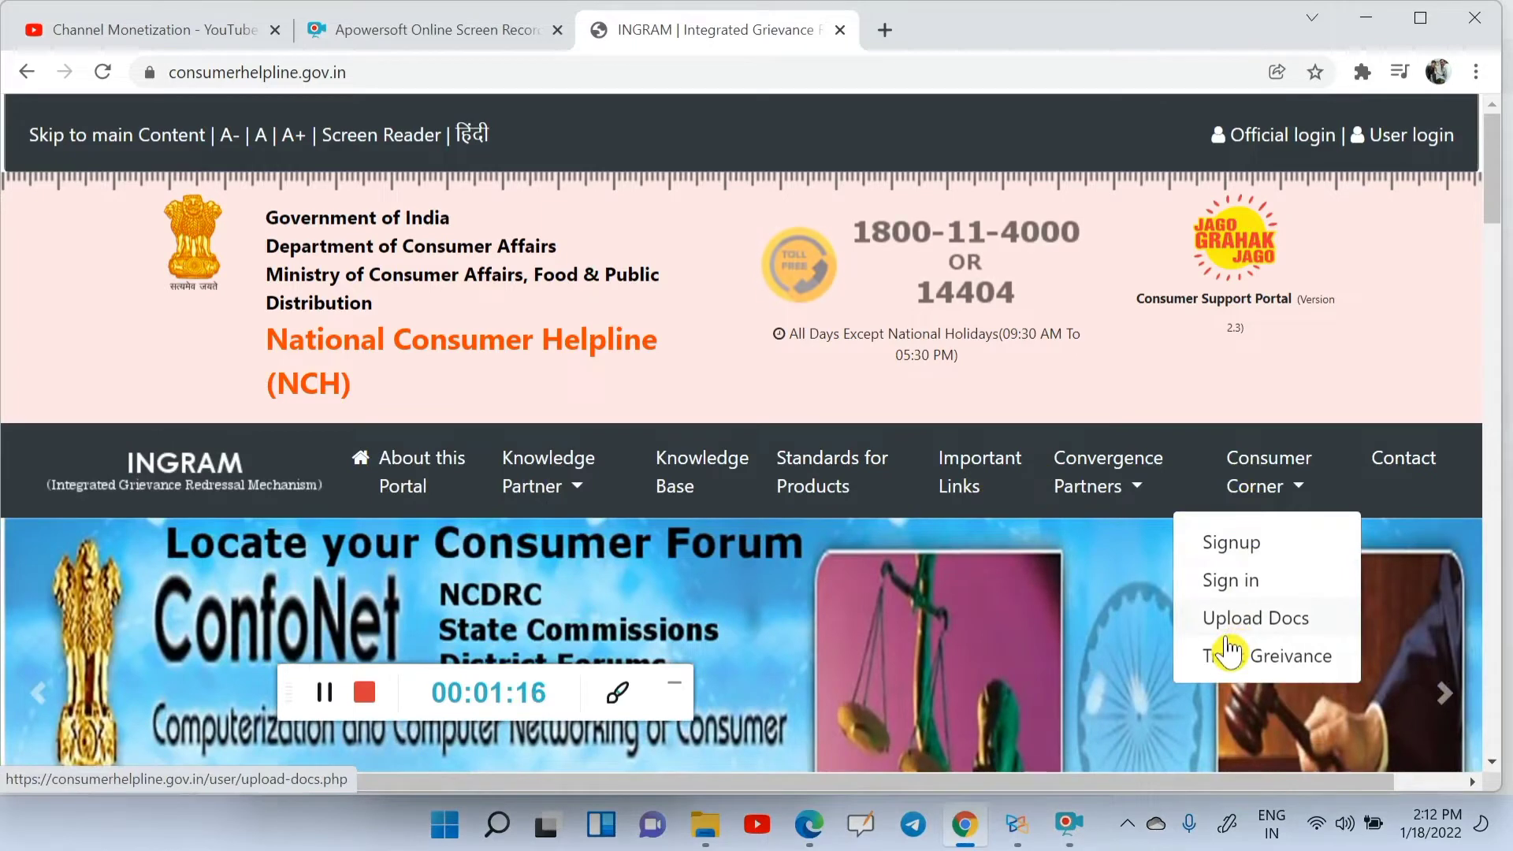
left_click(1234, 554)
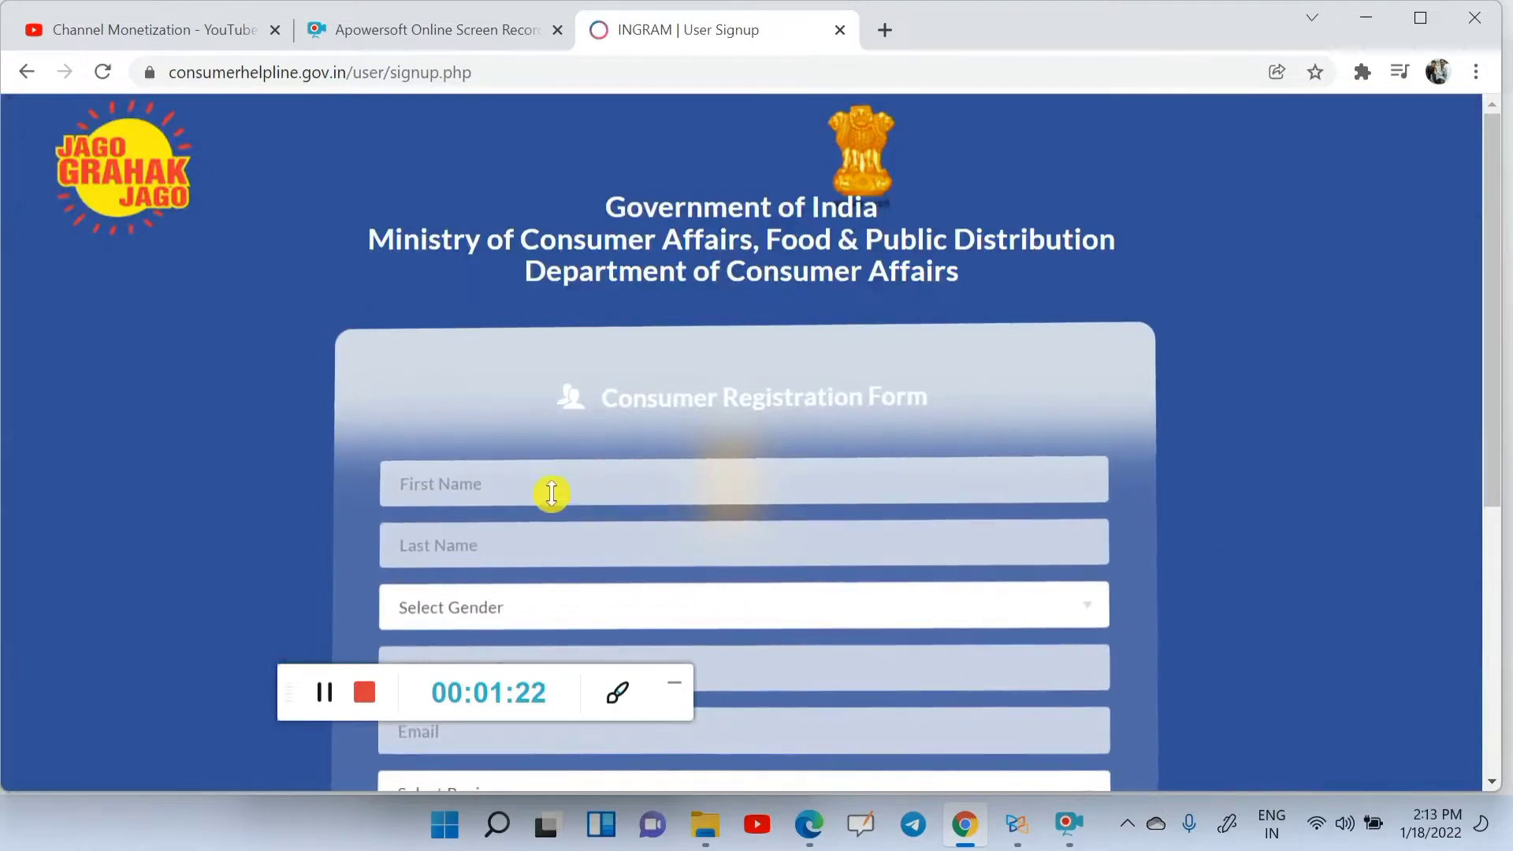
Step: Enter the consumer's first name and set Gender to Female
left_click(552, 492)
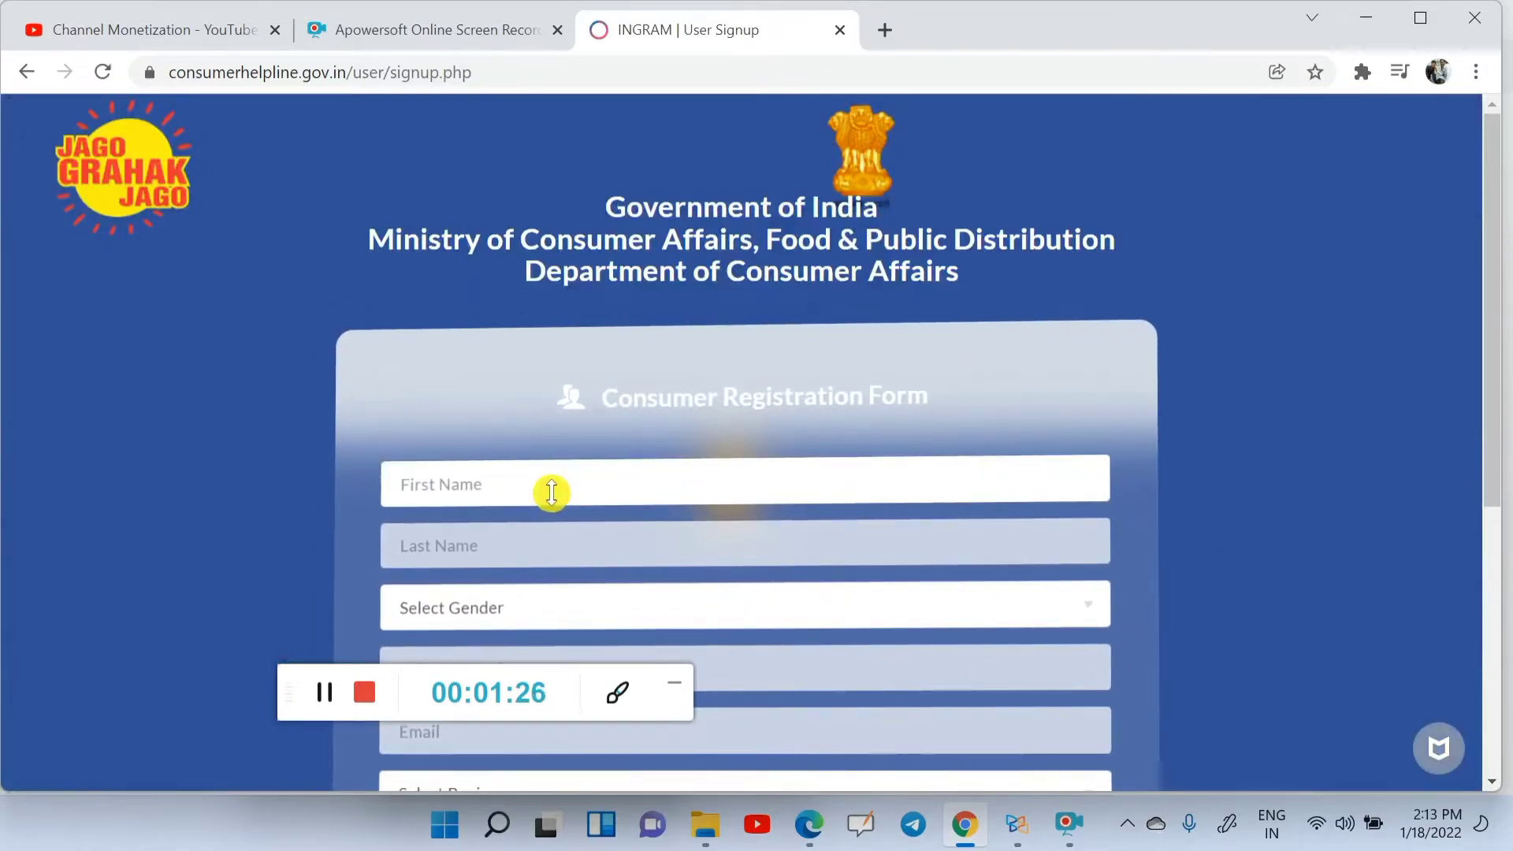
type("Vanita")
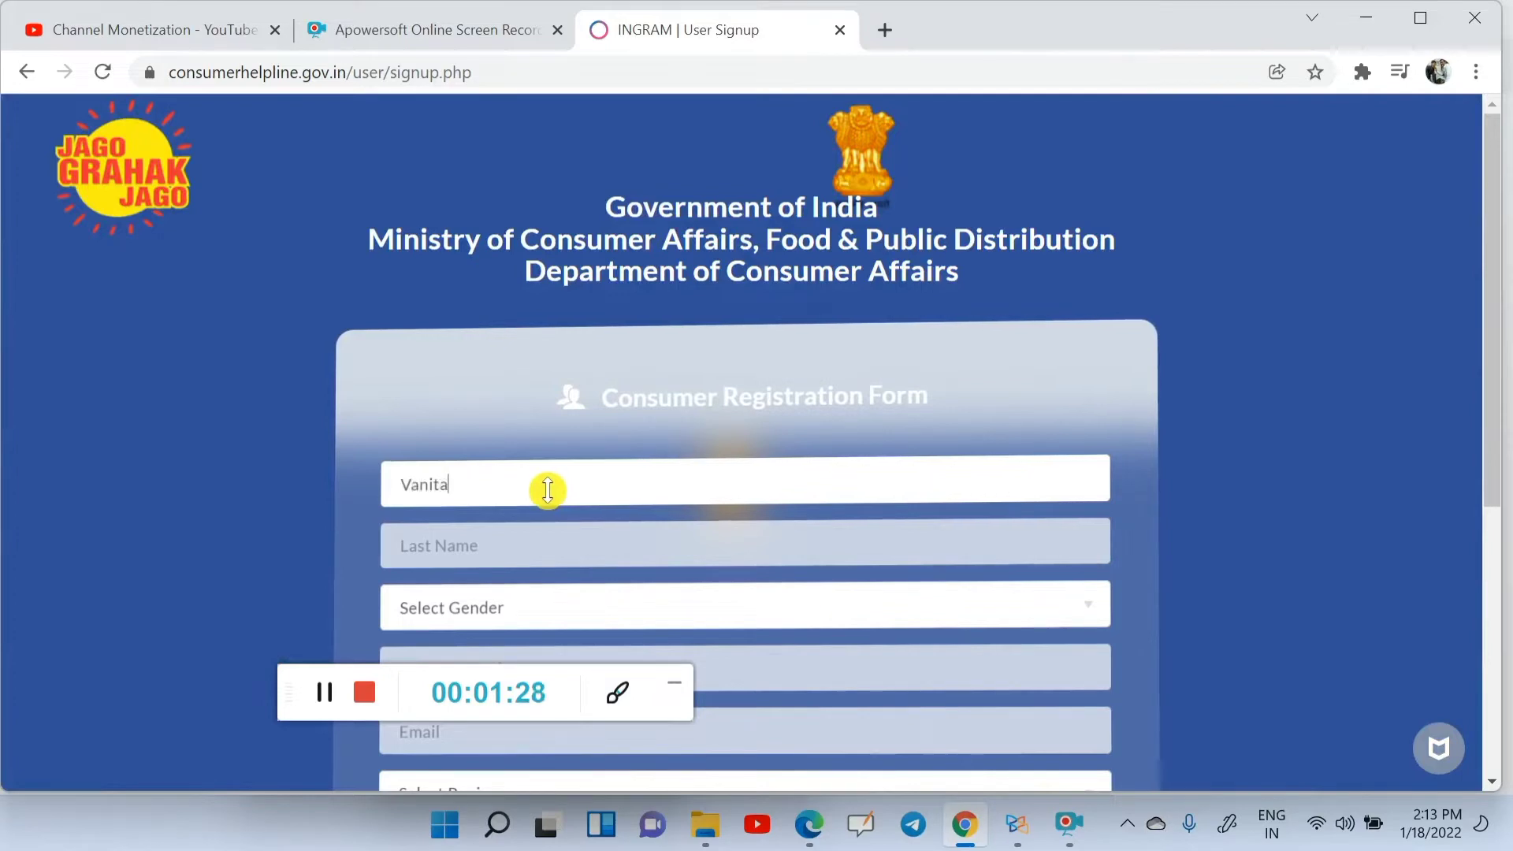
left_click(483, 547)
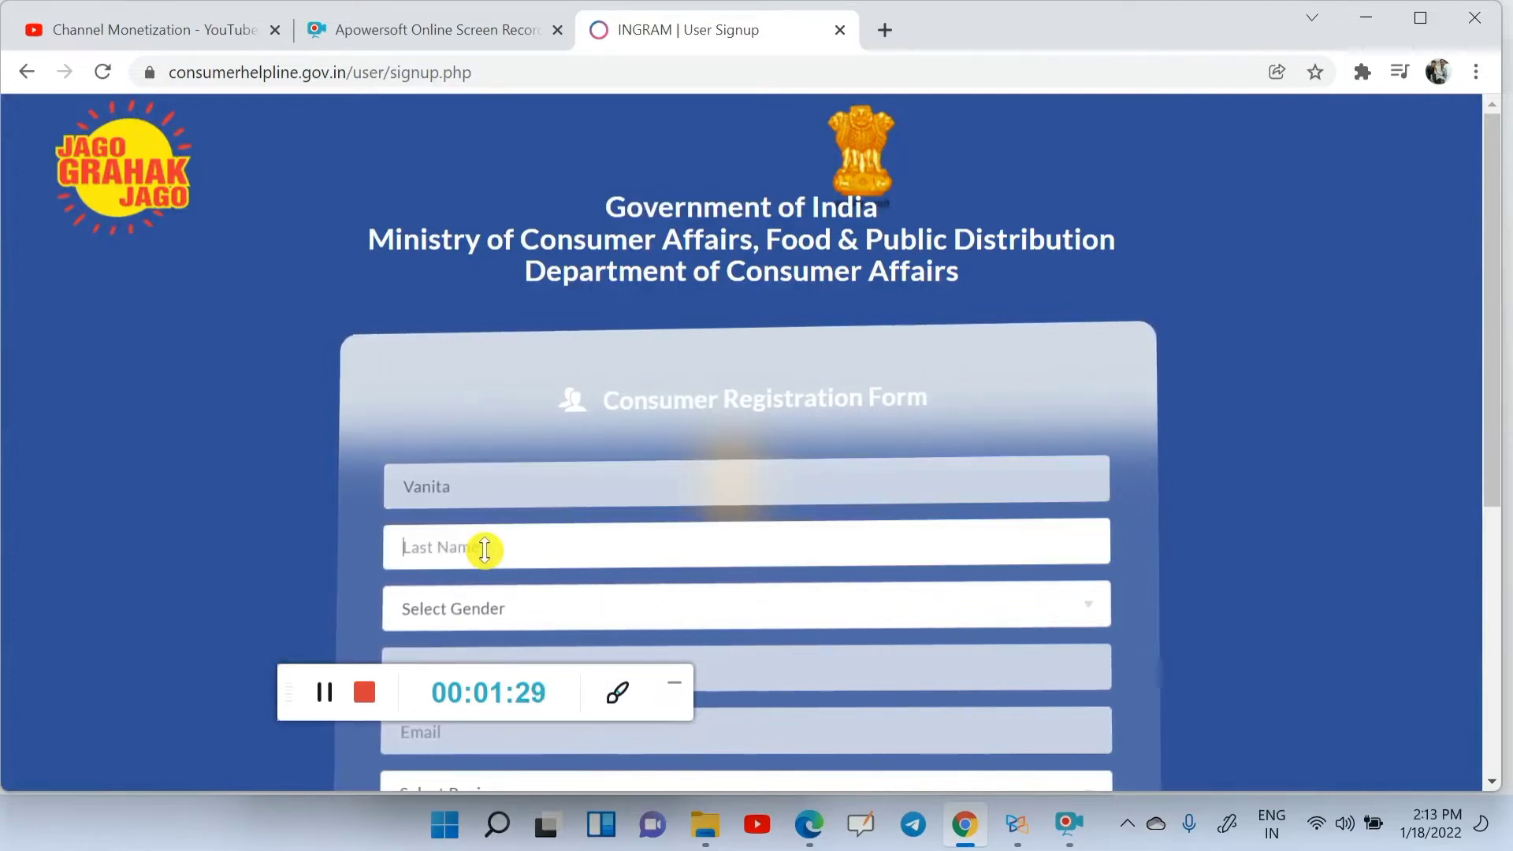
left_click(547, 617)
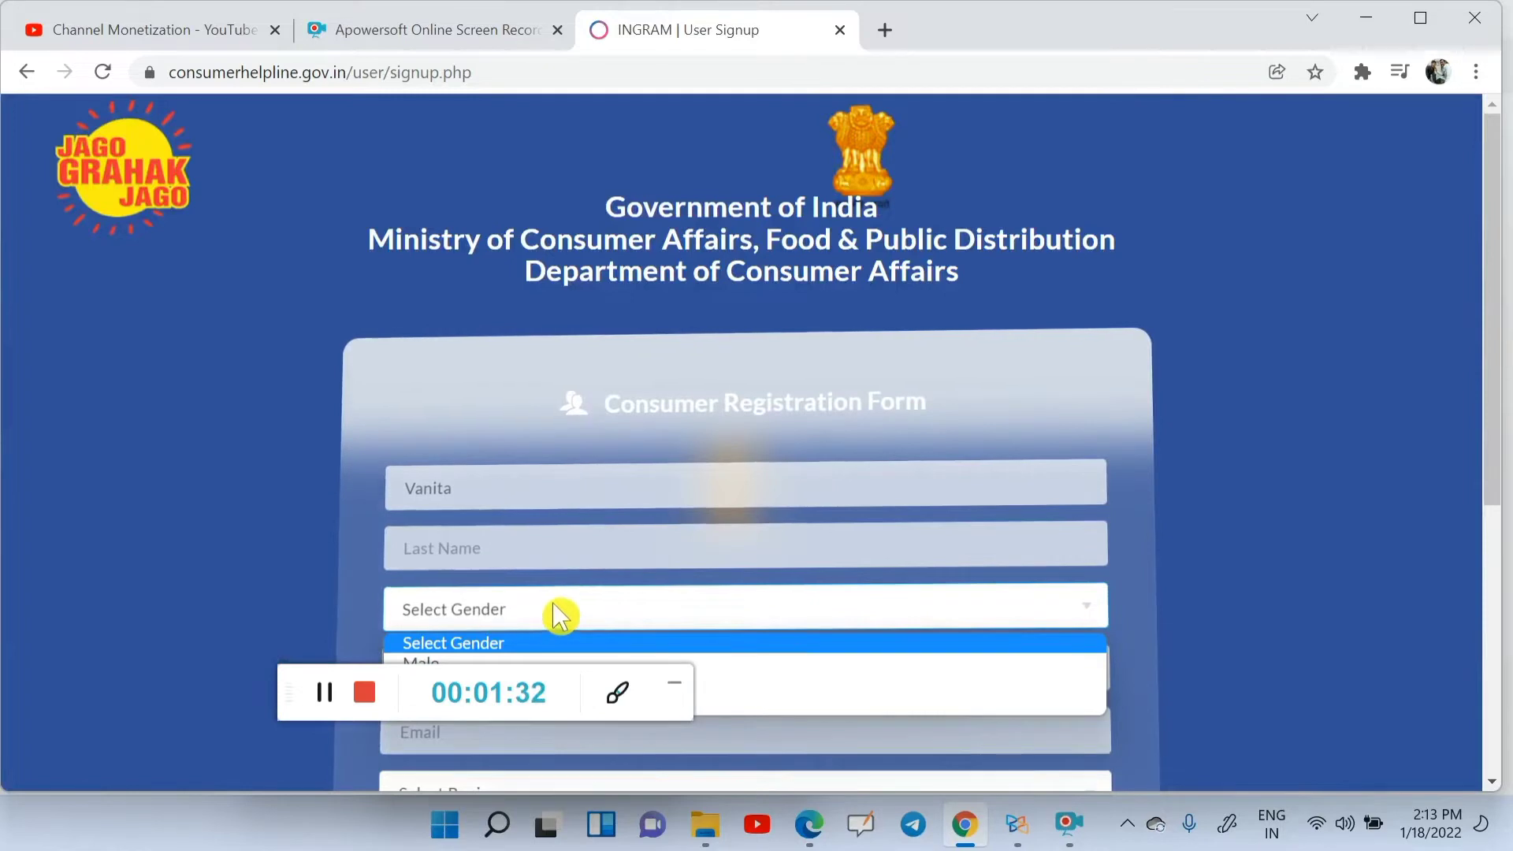
left_click_drag(291, 691, 156, 759)
left_click(524, 613)
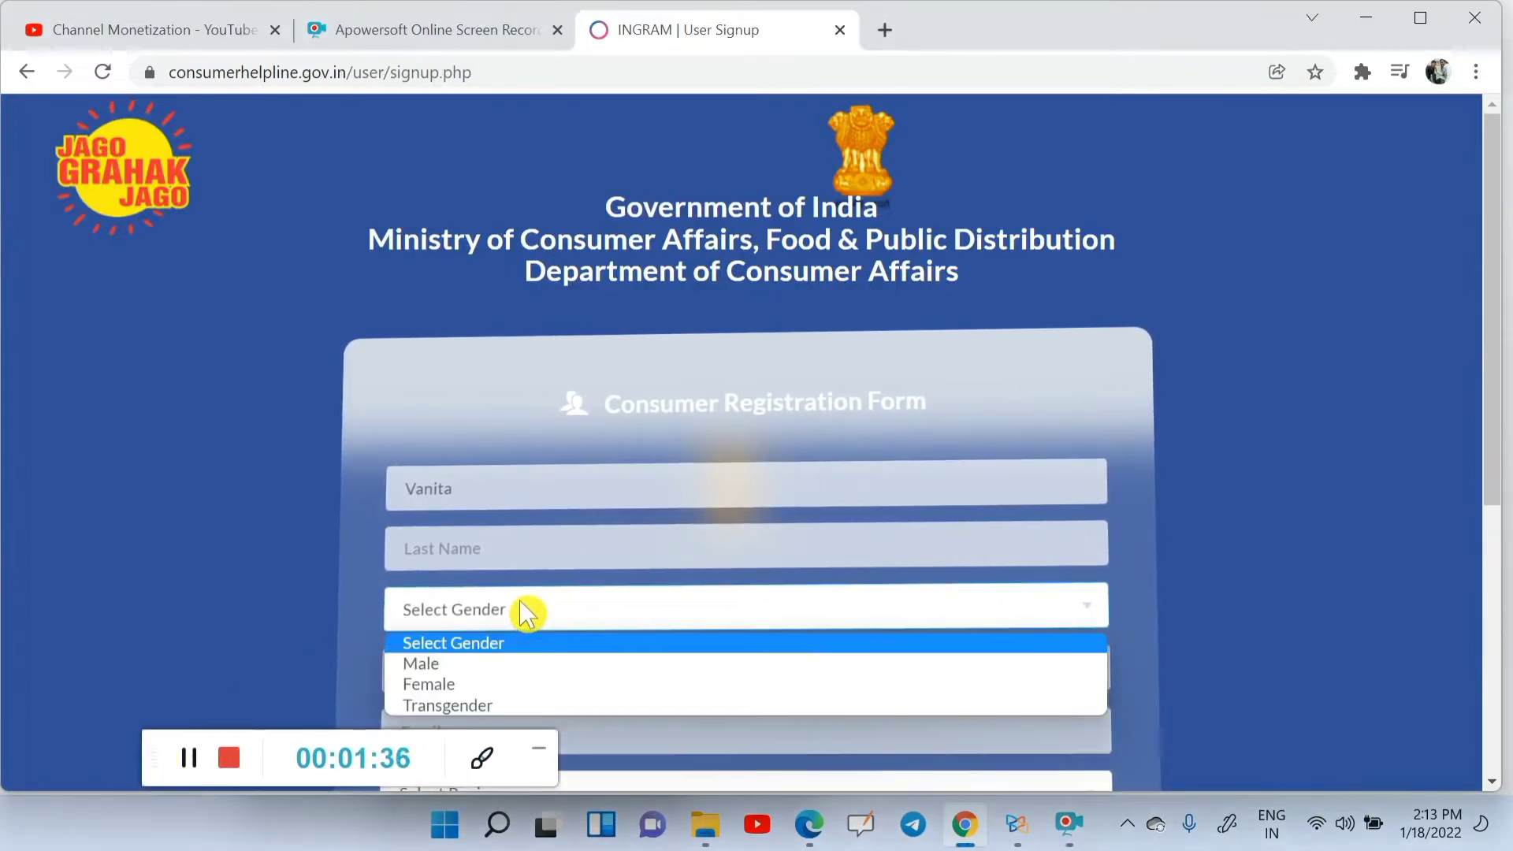
left_click(441, 684)
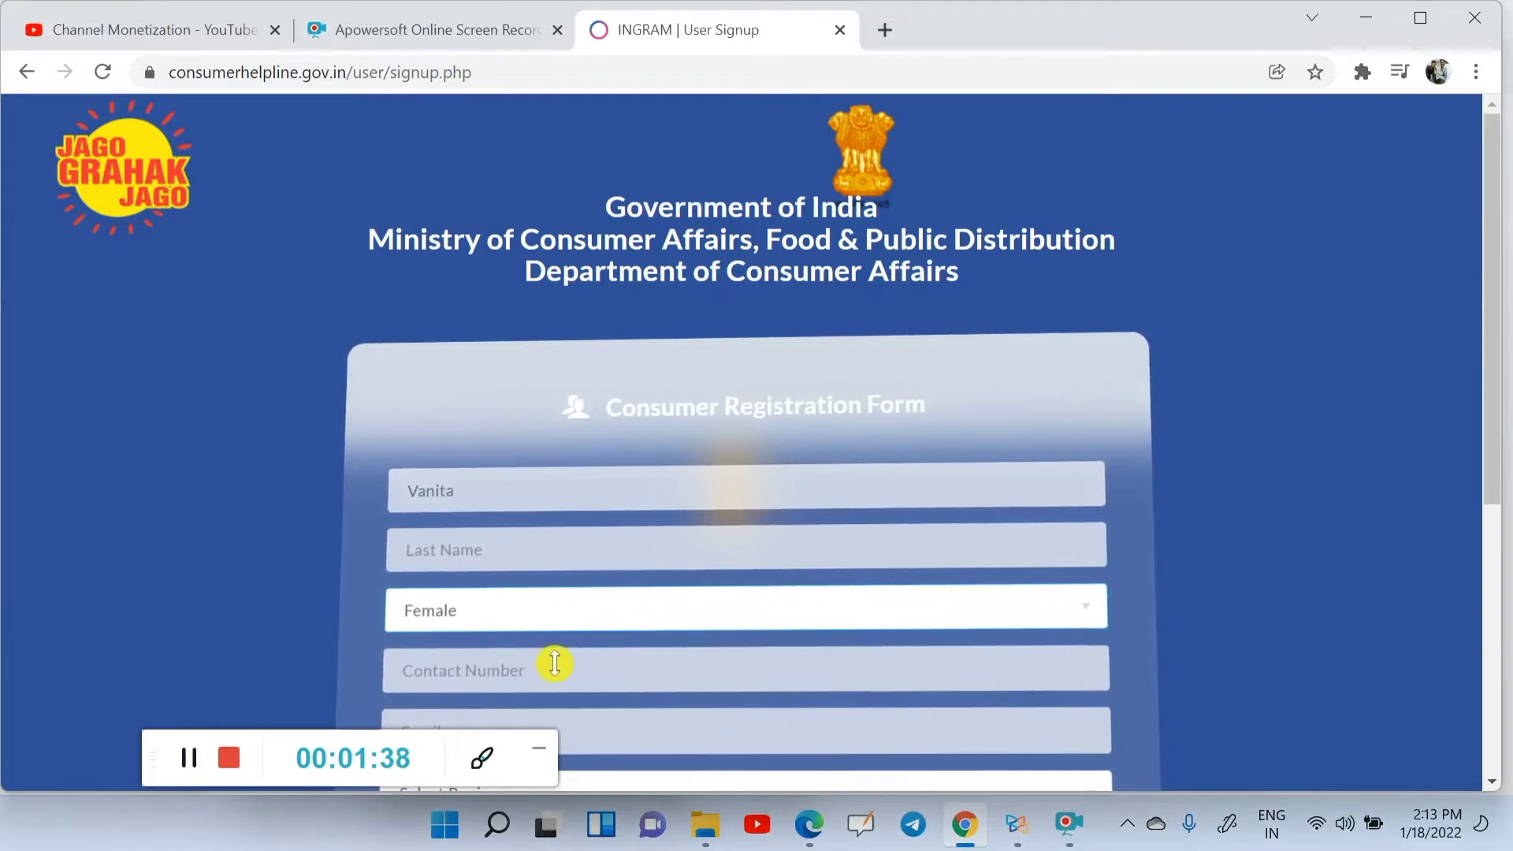
Step: Enter the consumer's mobile number and begin typing their e-mail address
left_click(555, 663)
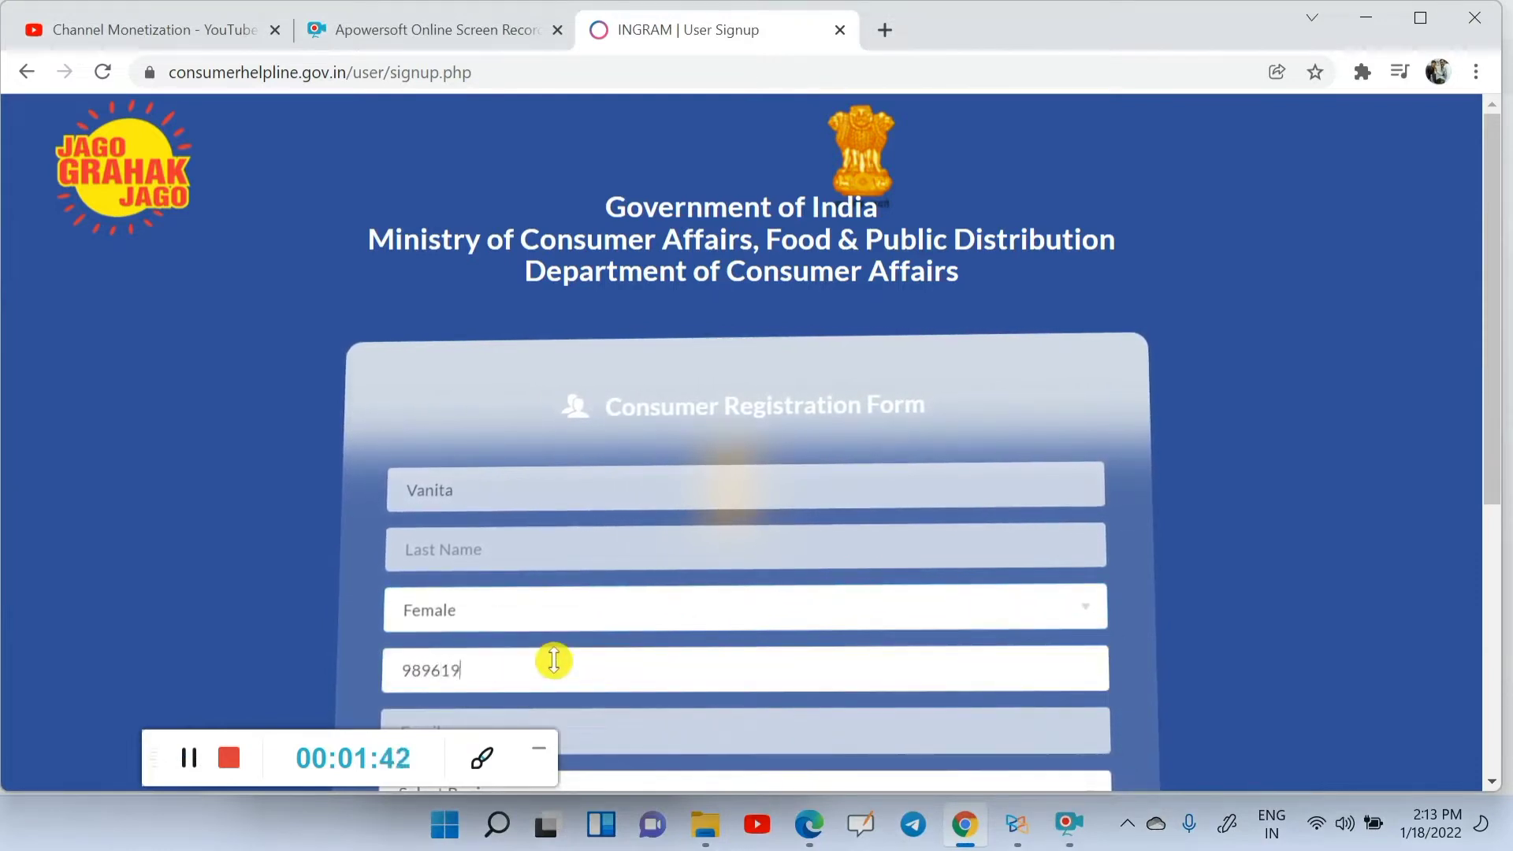
scroll(726, 608, "down", 3)
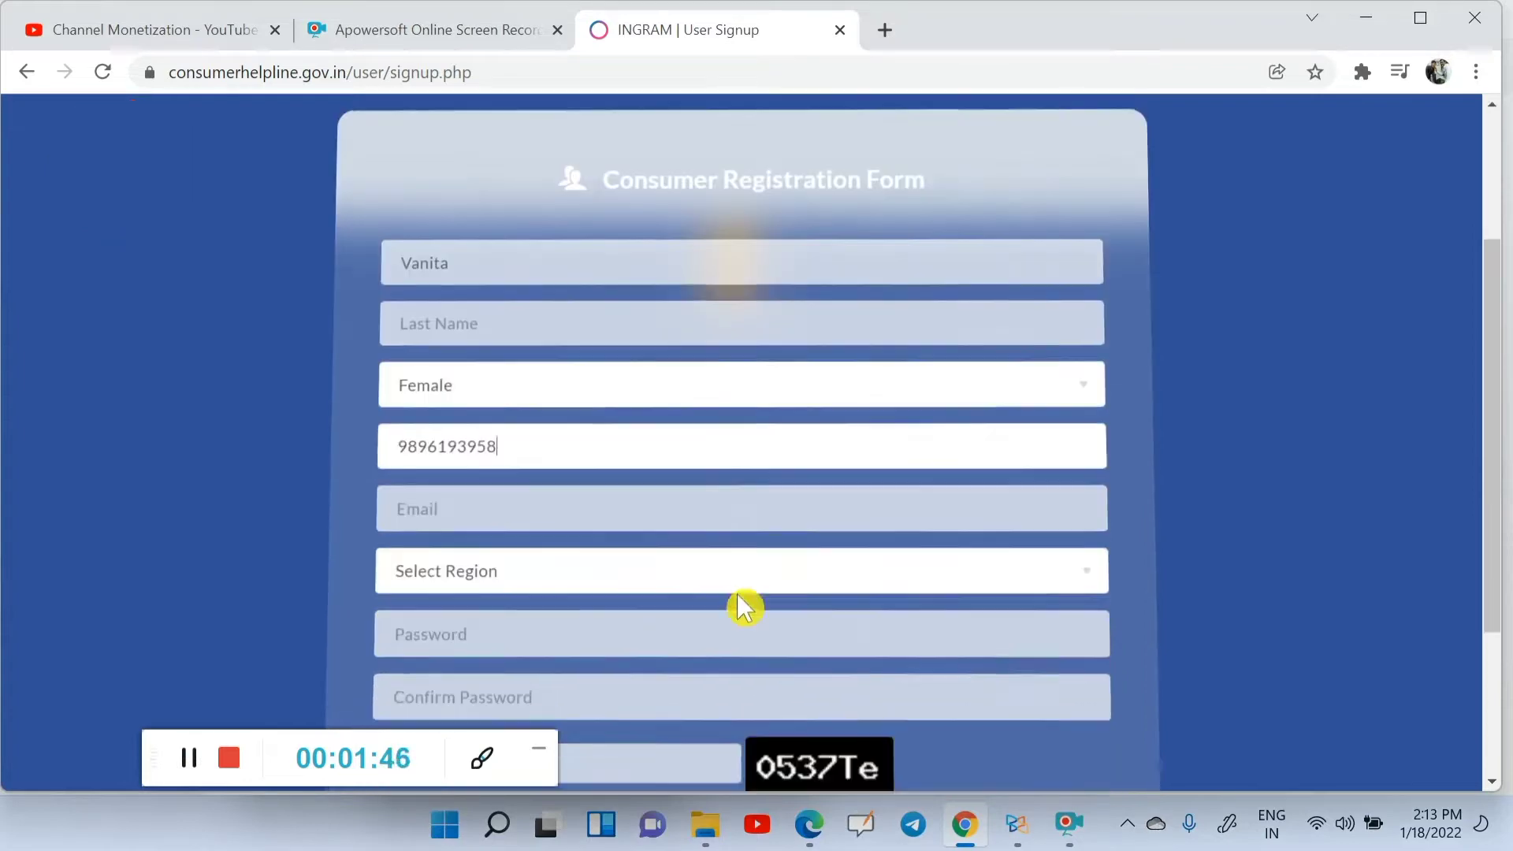
left_click(559, 491)
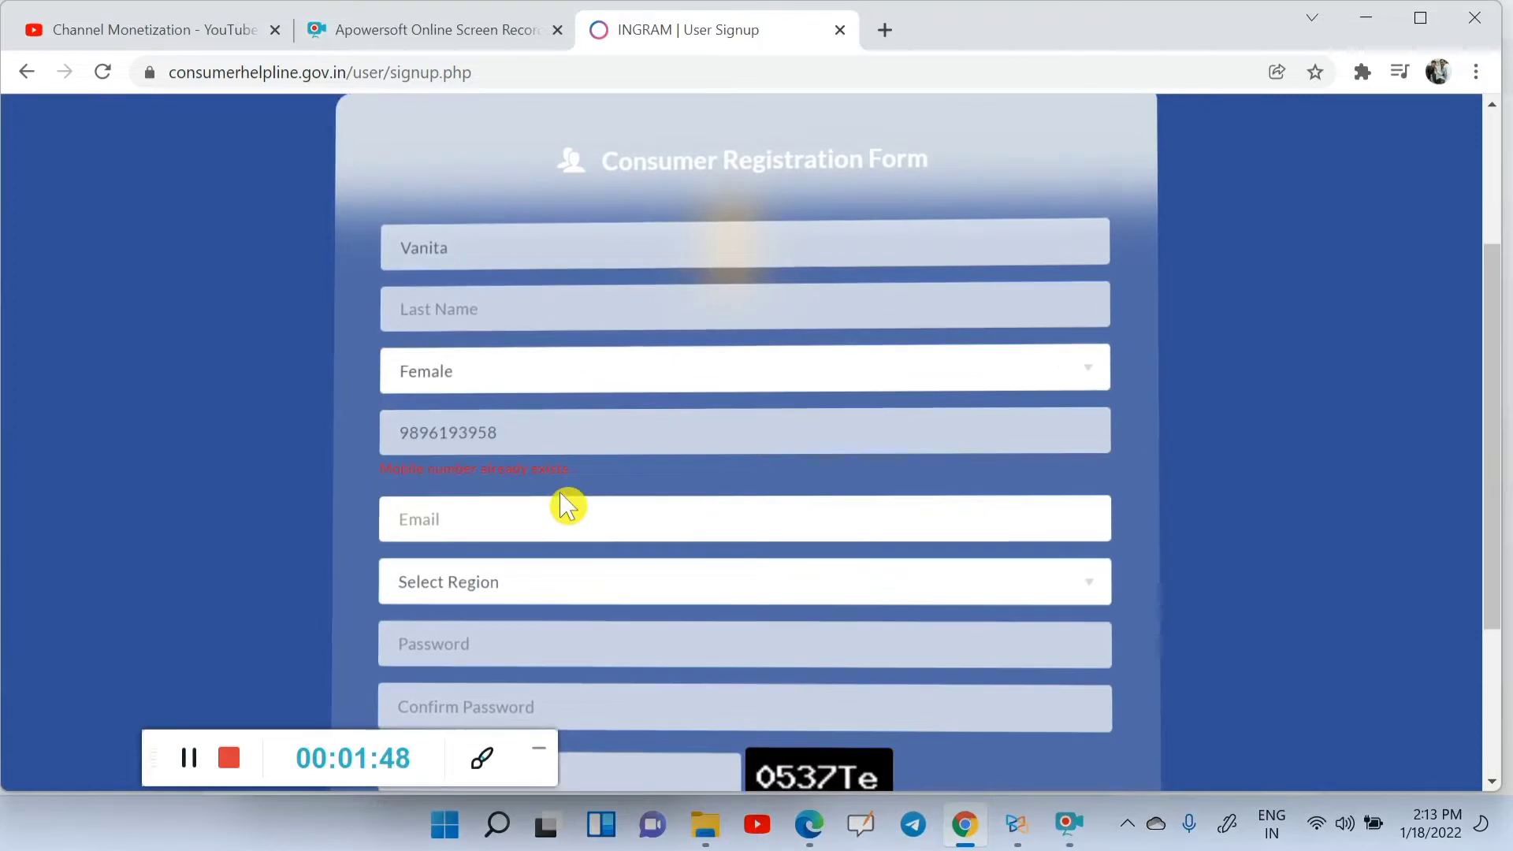
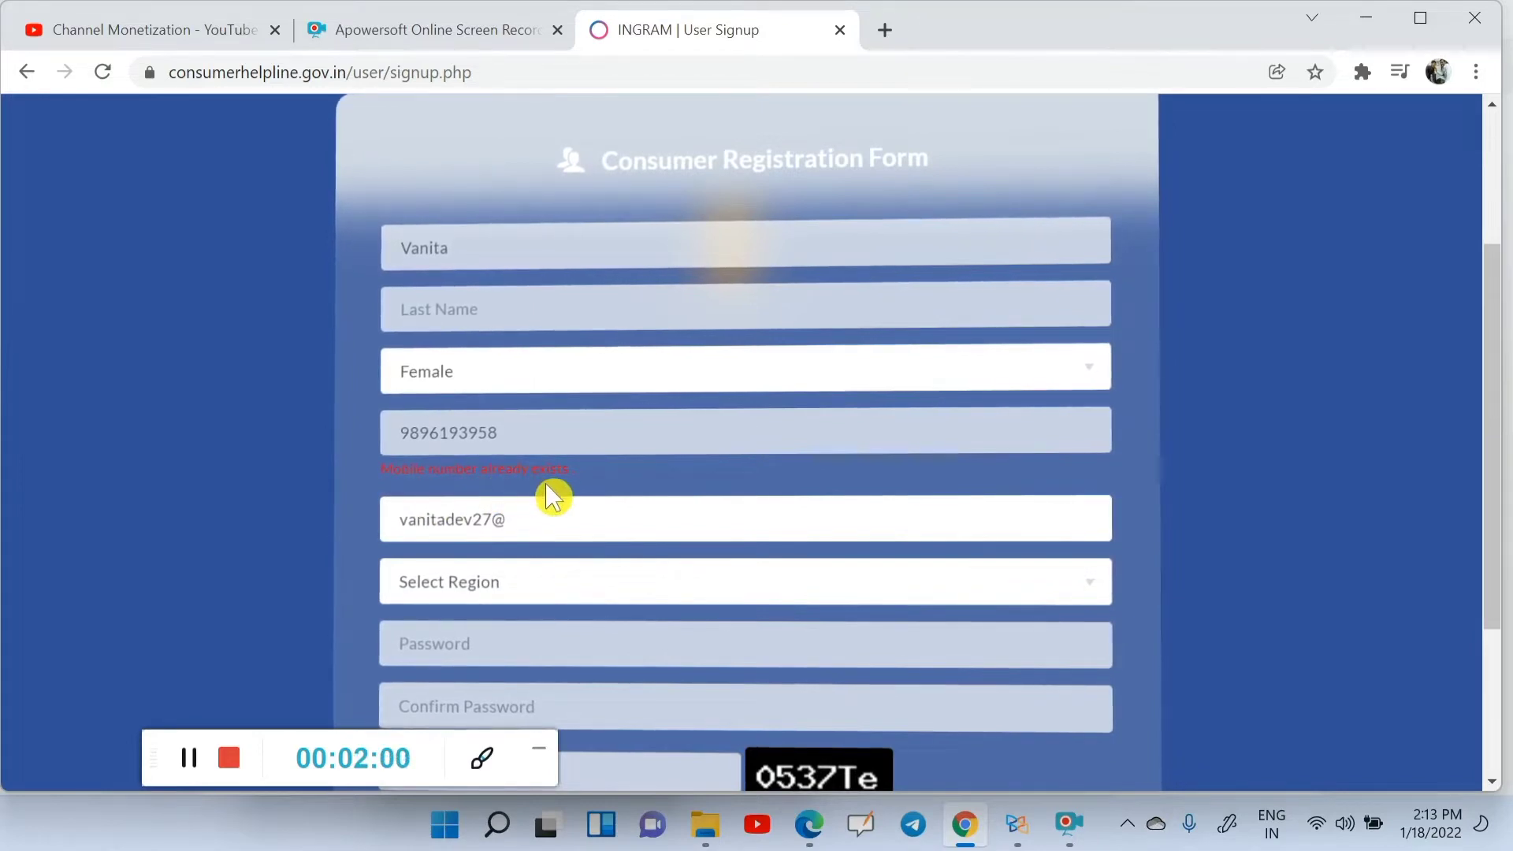
scroll(625, 493, "down", 3)
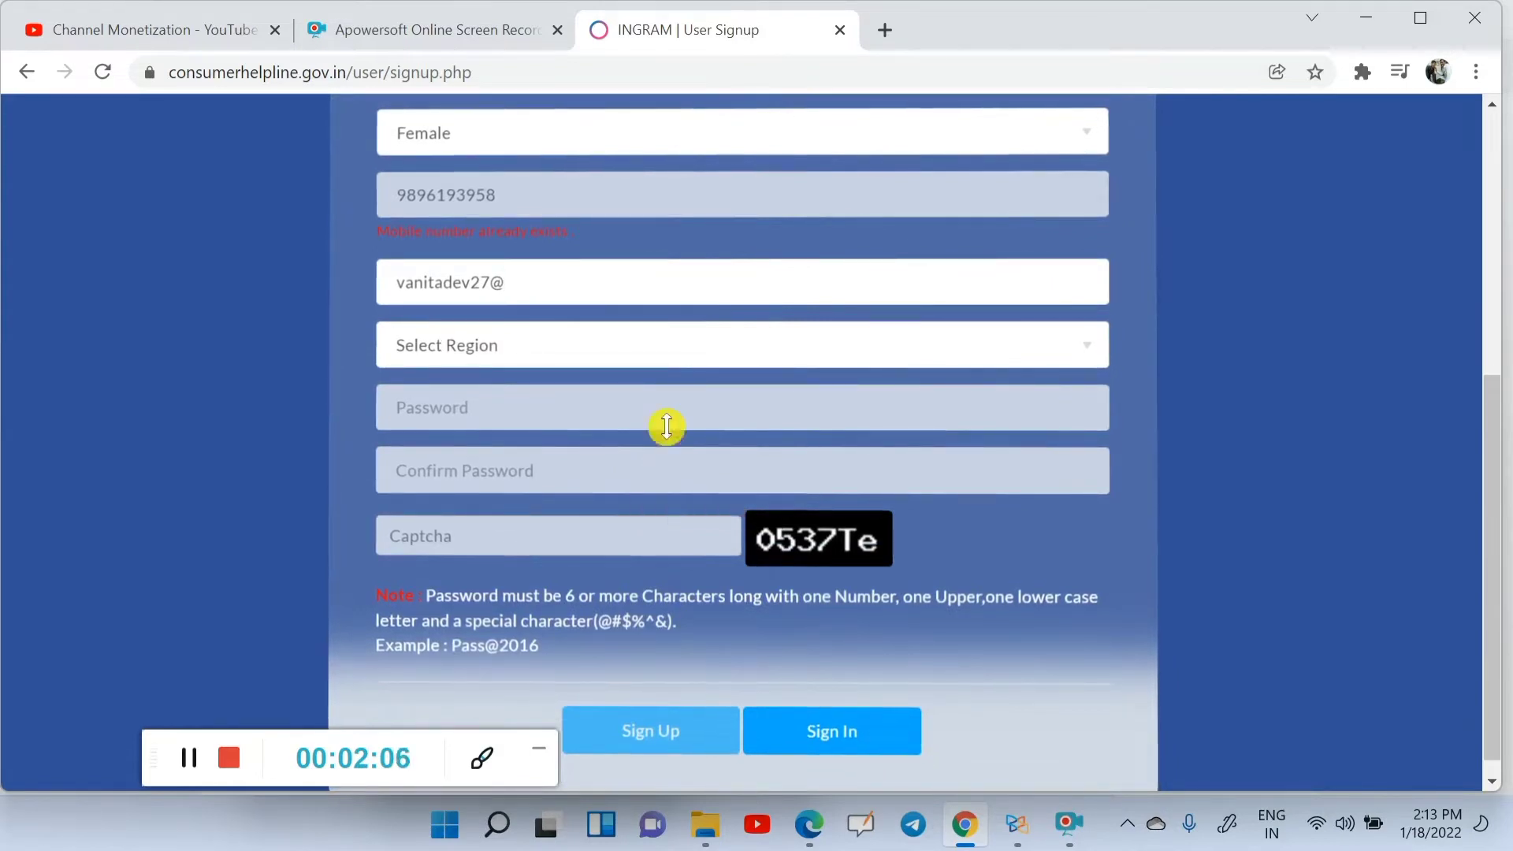
scroll(669, 425, "up", 3)
Step: Change the last digit of the contact number and extend the e-mail entry
left_click(508, 435)
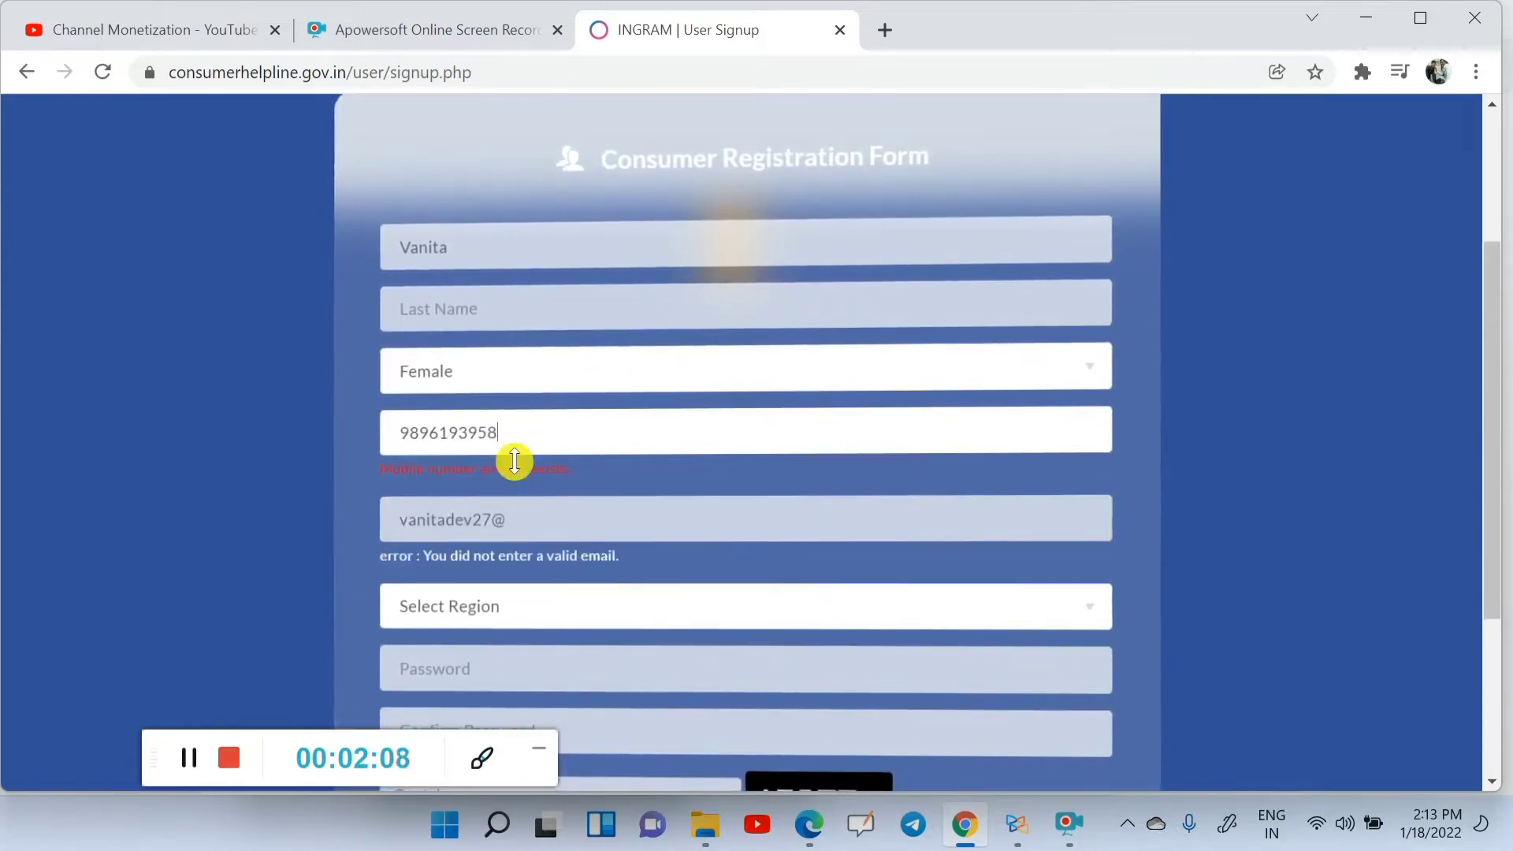
key("BackSpace")
key("BackSpace")
key("BackSpace")
key("BackSpace")
key("BackSpace")
key("BackSpace")
key("BackSpace")
key("BackSpace")
key("BackSpace")
key("BackSpace")
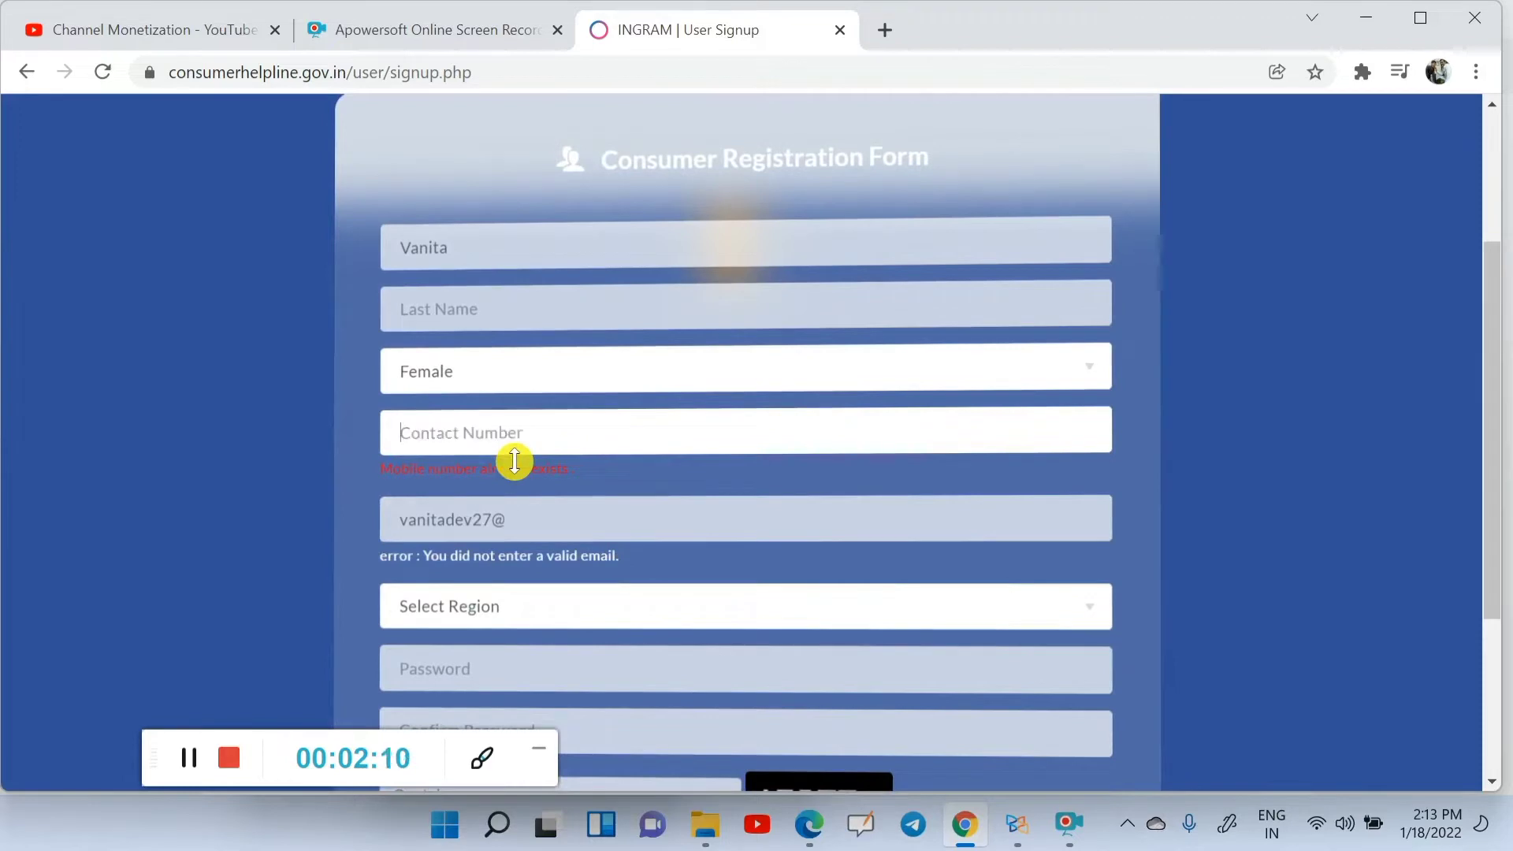
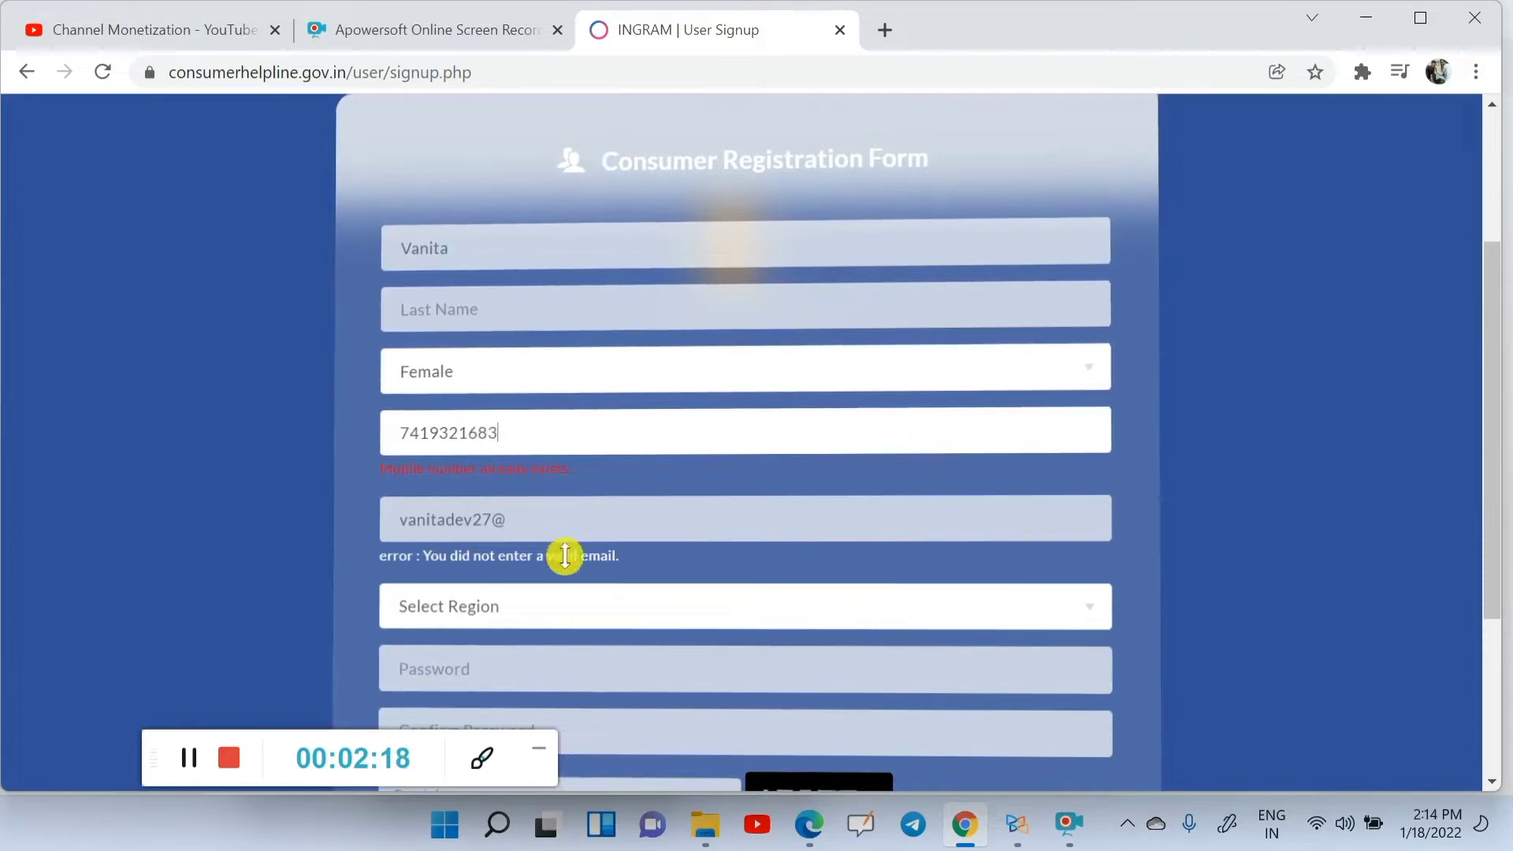
left_click(528, 527)
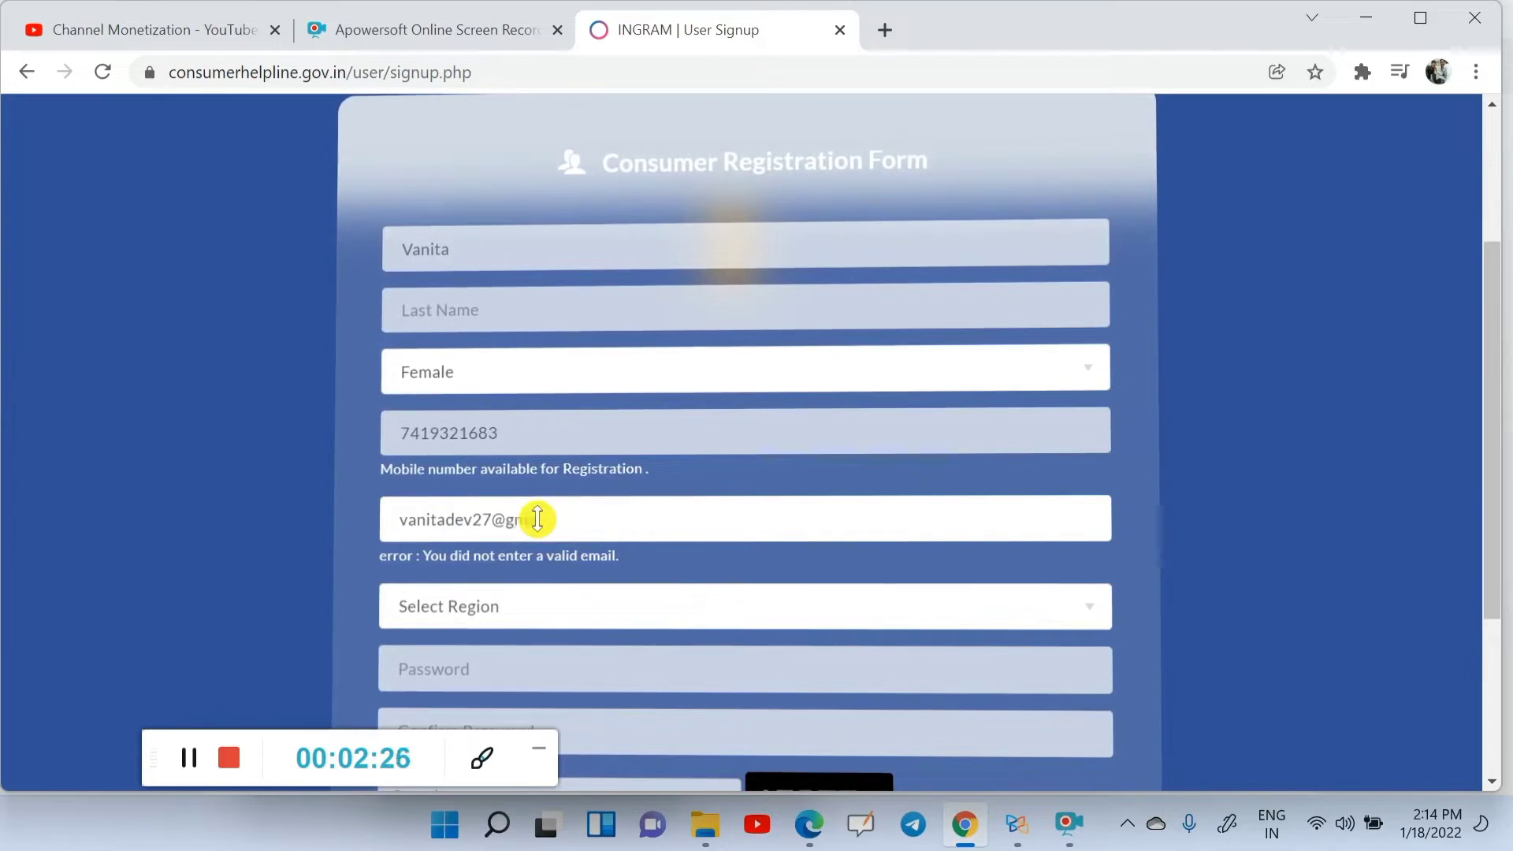
type("ail.com")
Step: Replace the Email field's contents with a different Gmail address
left_click(528, 623)
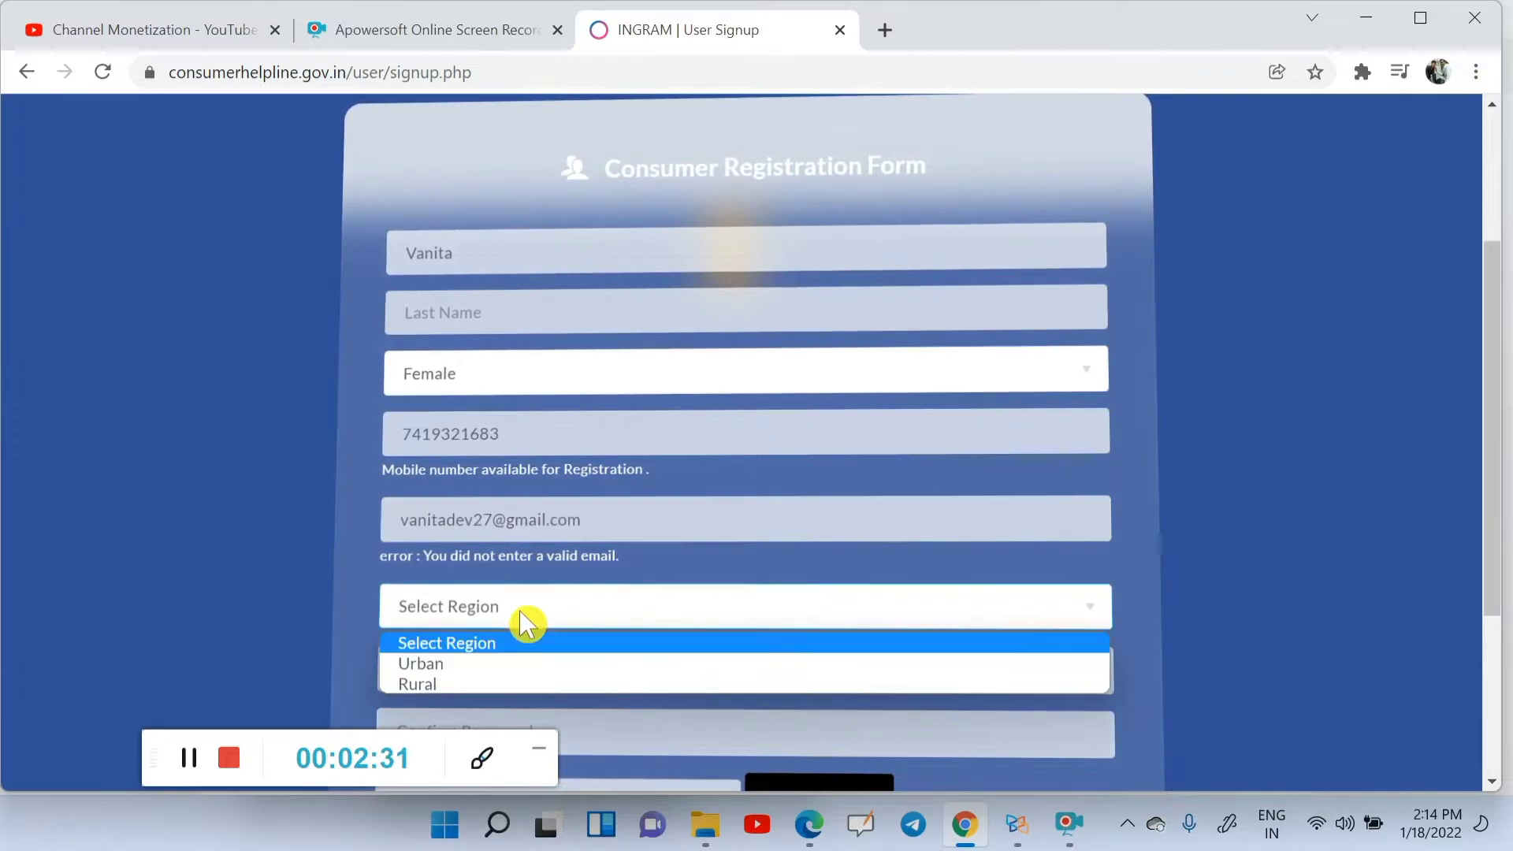
left_click(652, 528)
left_click_drag(651, 527, 375, 551)
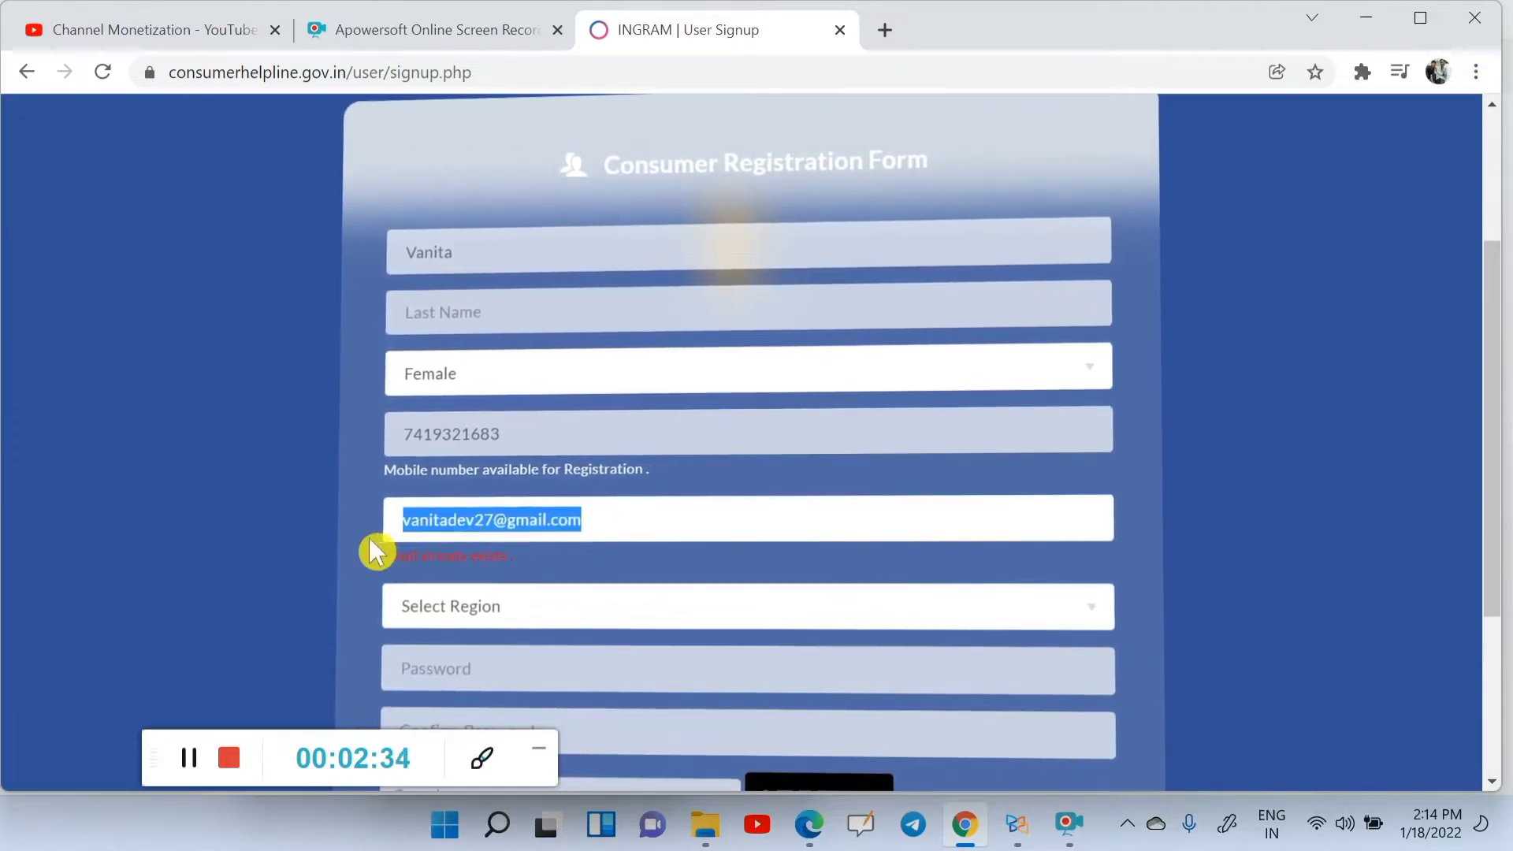
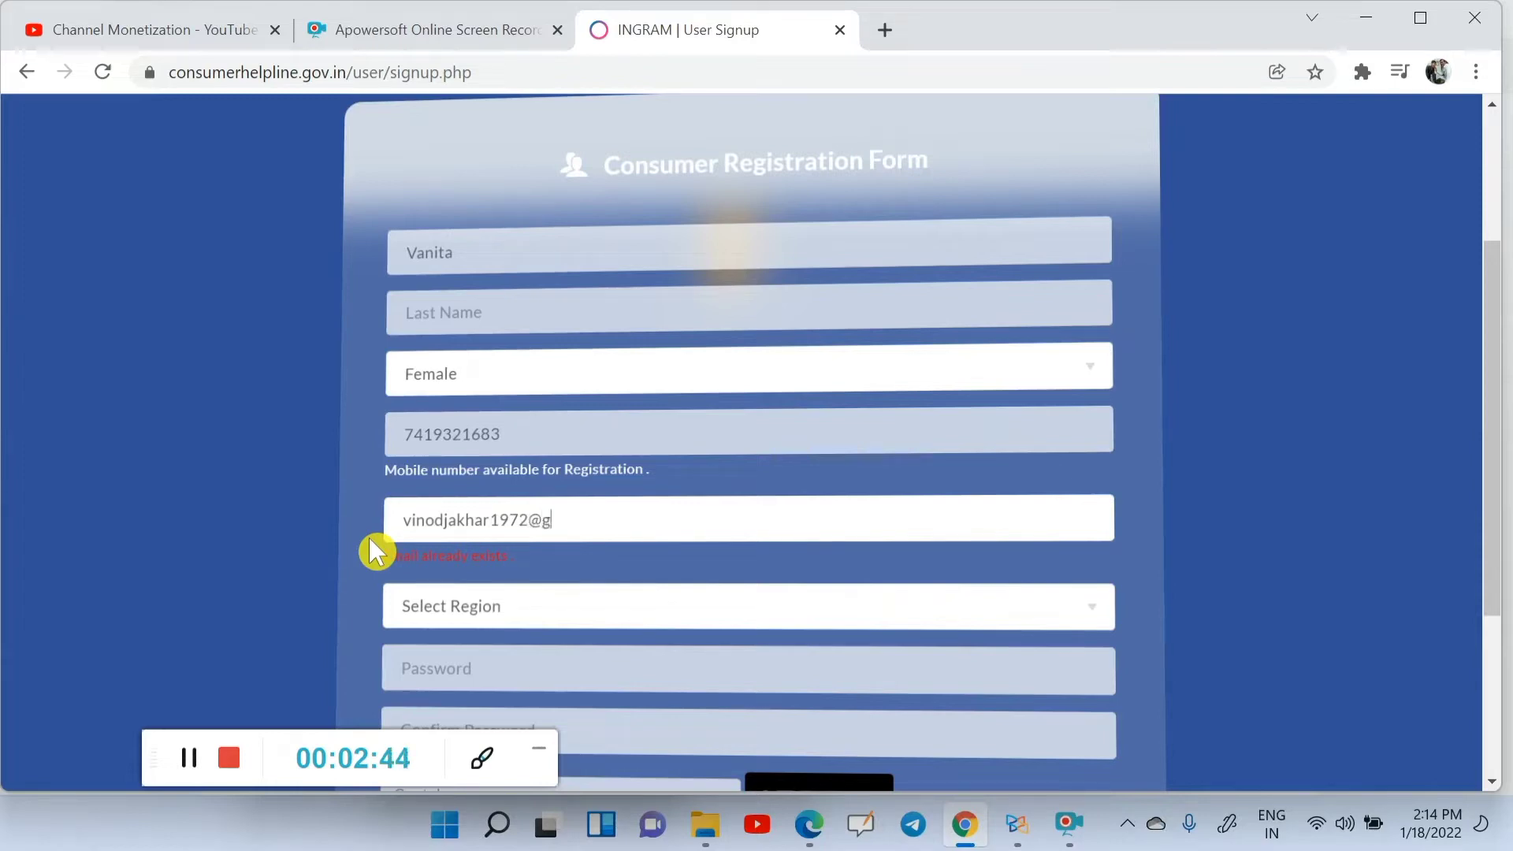
left_click(517, 616)
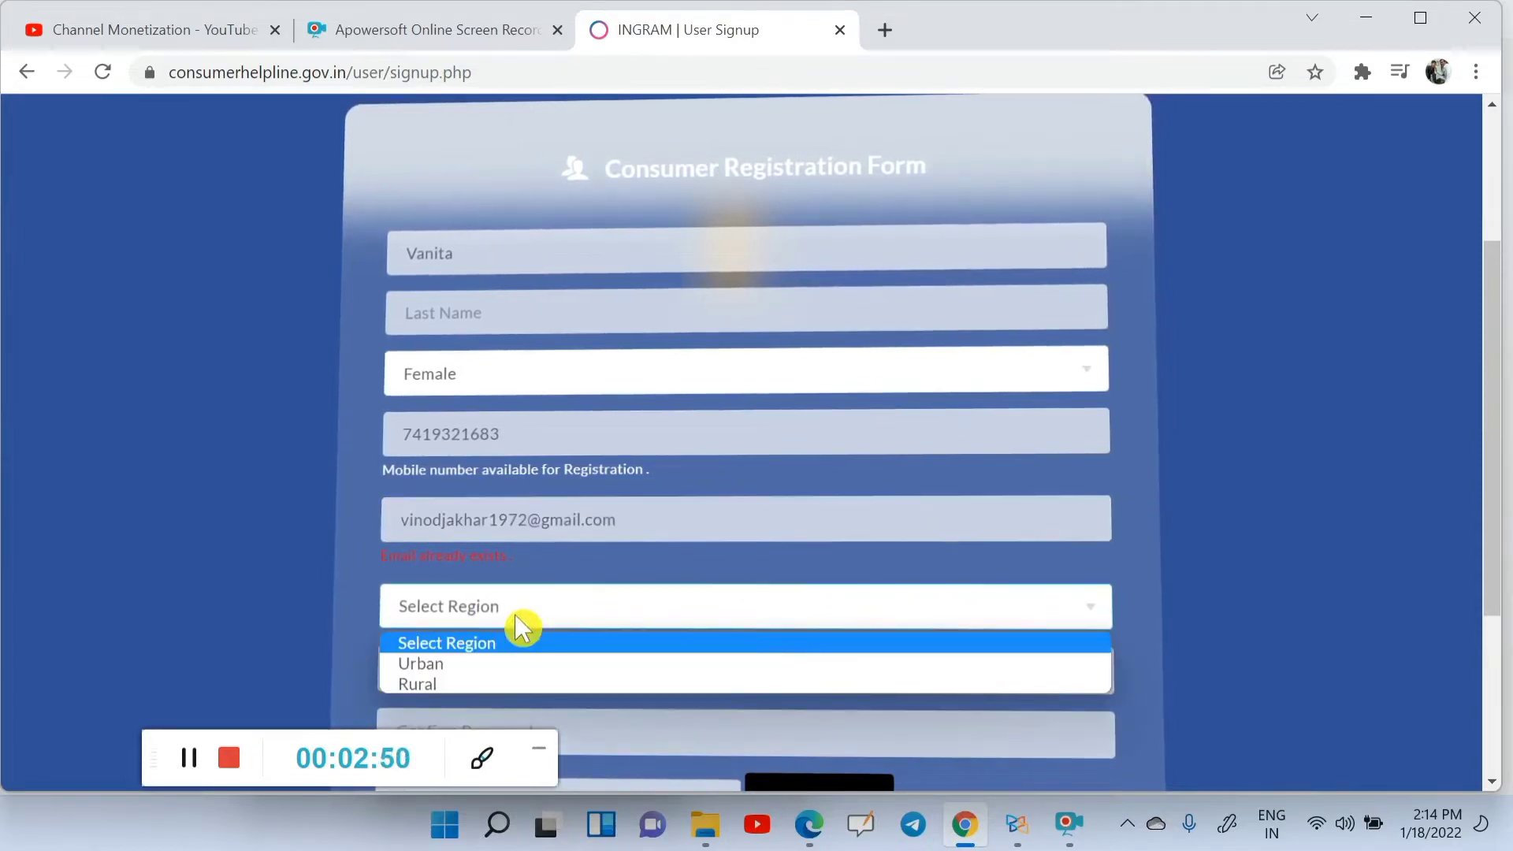
Step: Set the area type to Rural
left_click(516, 616)
left_click(520, 618)
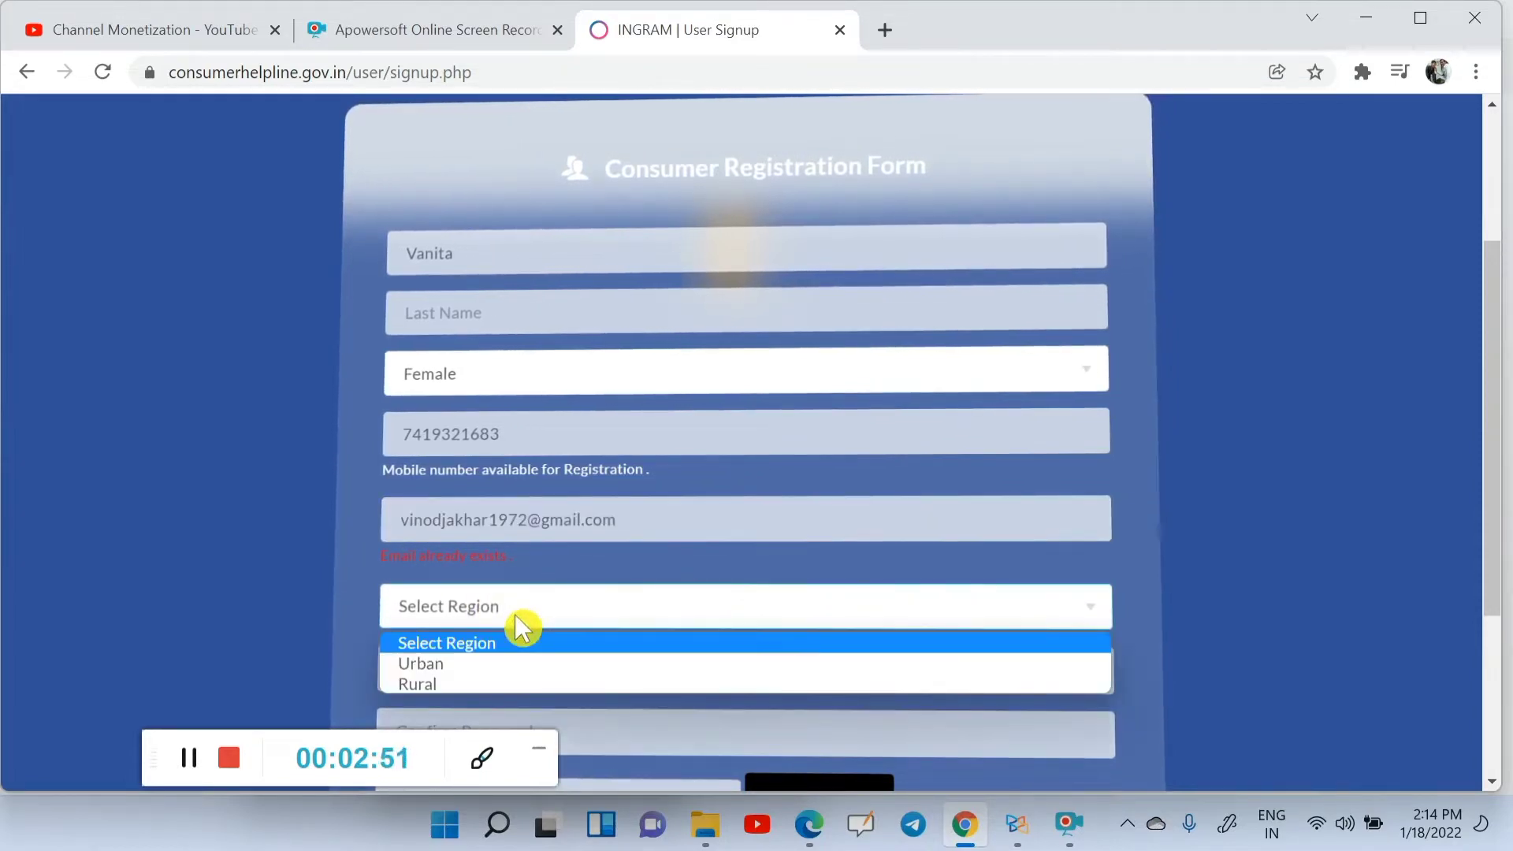
left_click(465, 687)
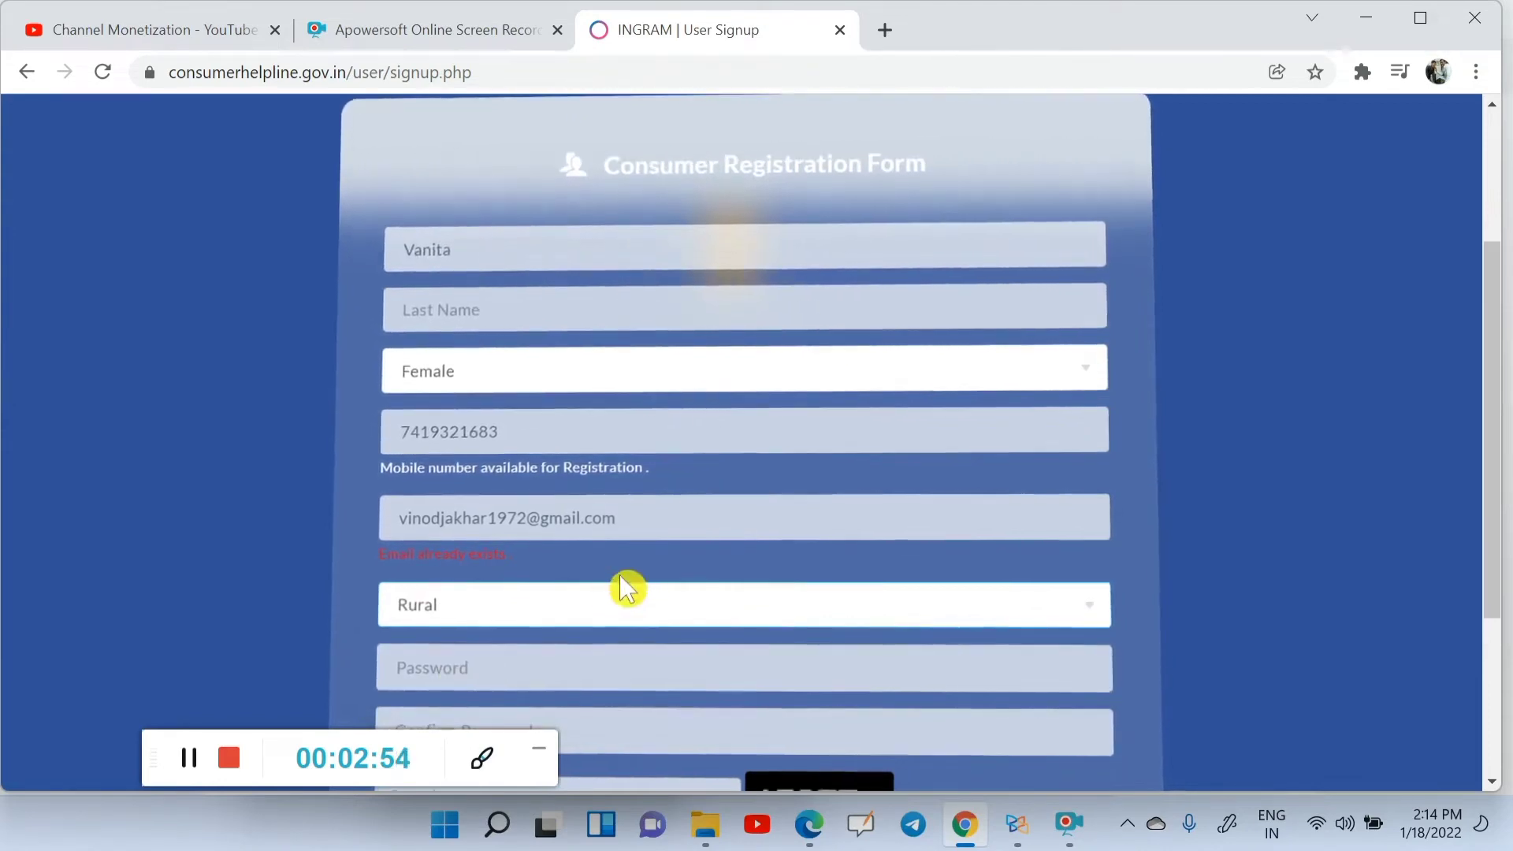
scroll(622, 579, "down", 4)
left_click(638, 252)
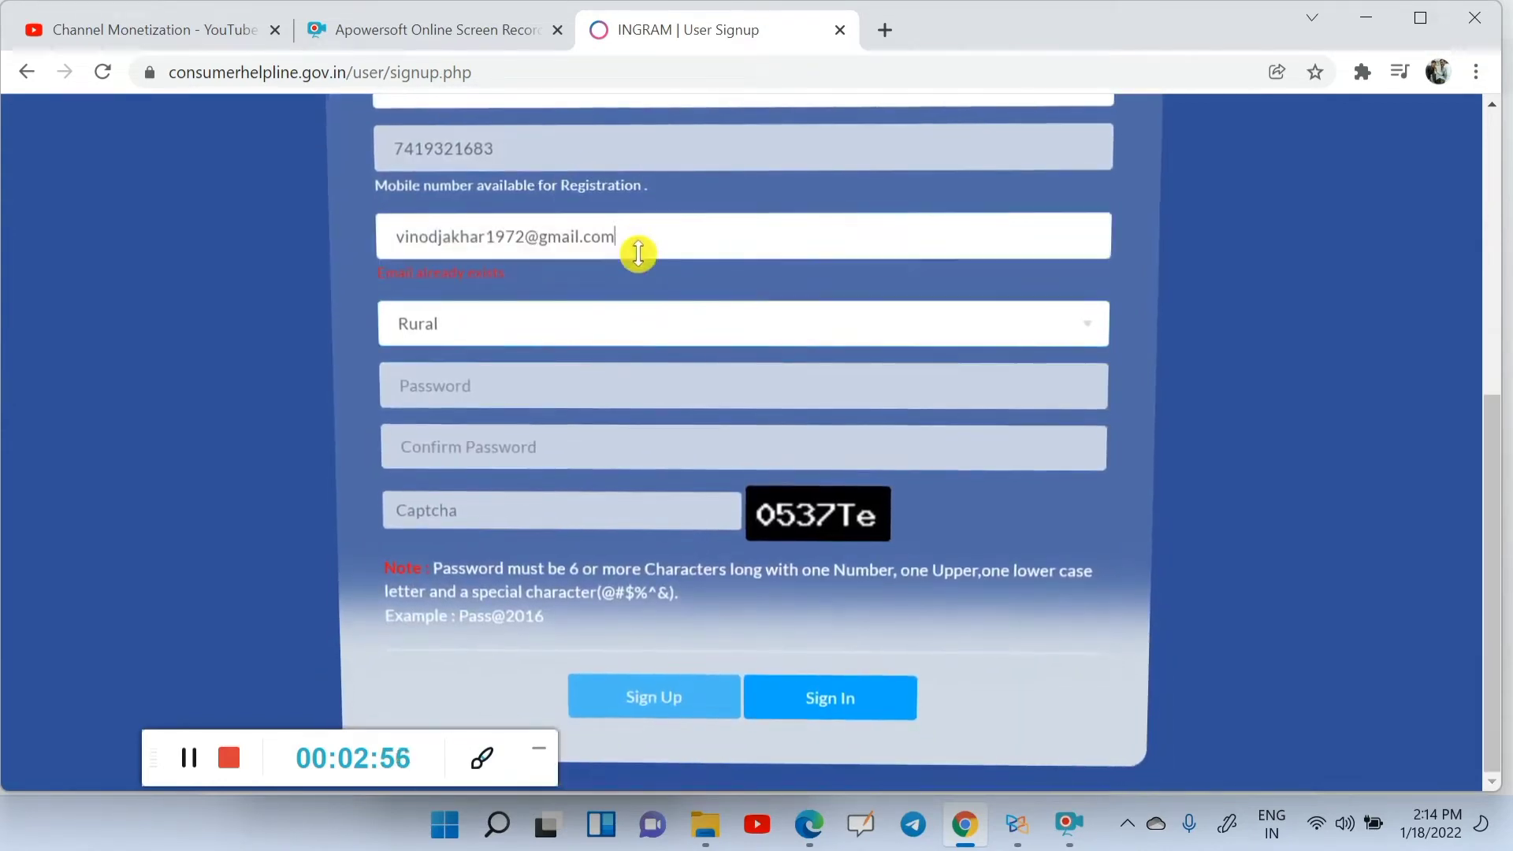
Step: Fill in the account password, its confirmation and the captcha code
left_click(508, 391)
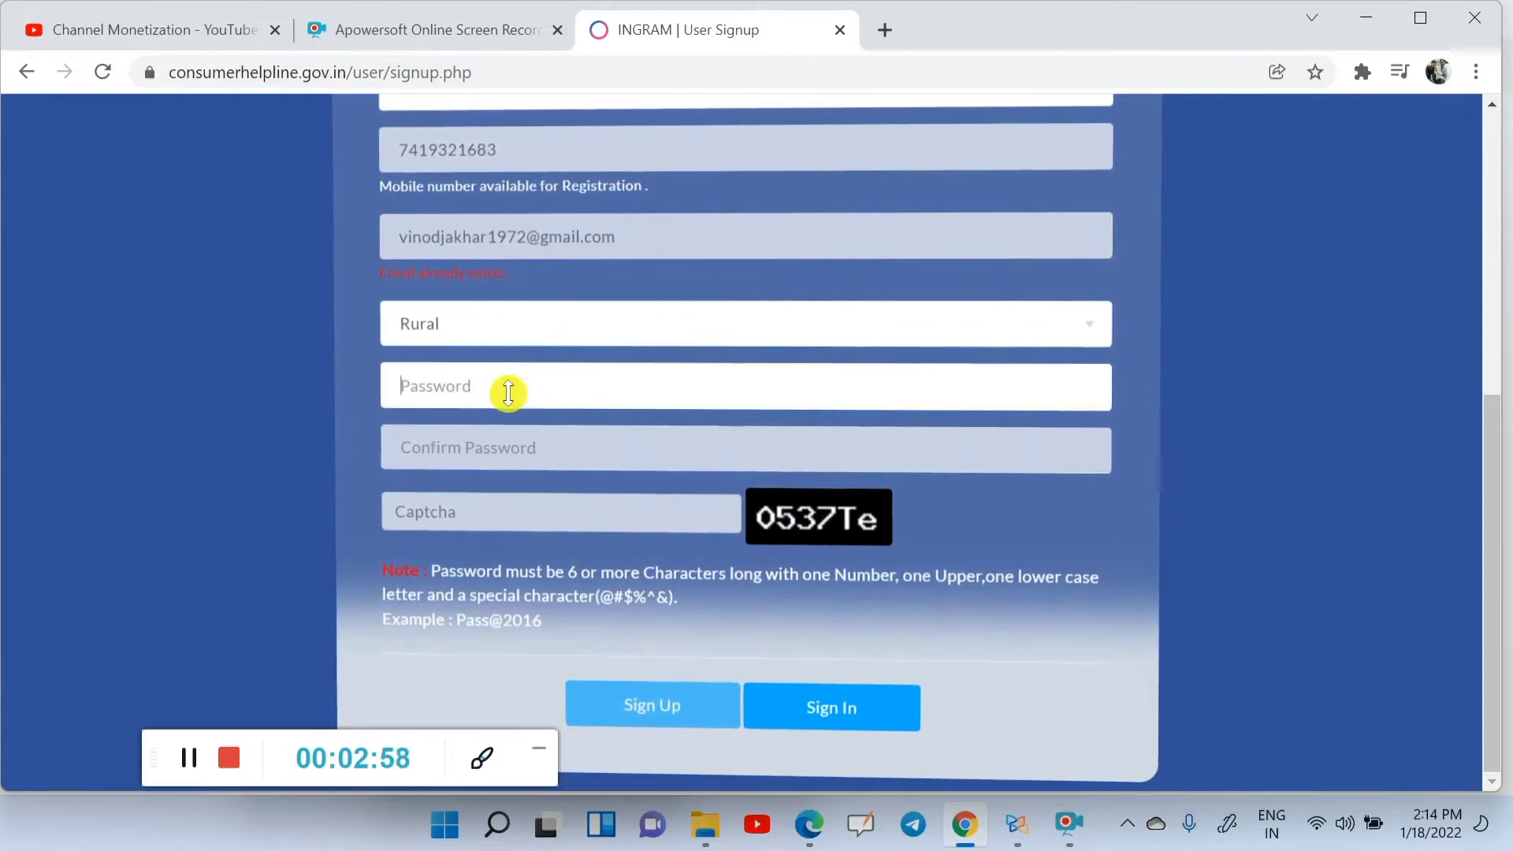
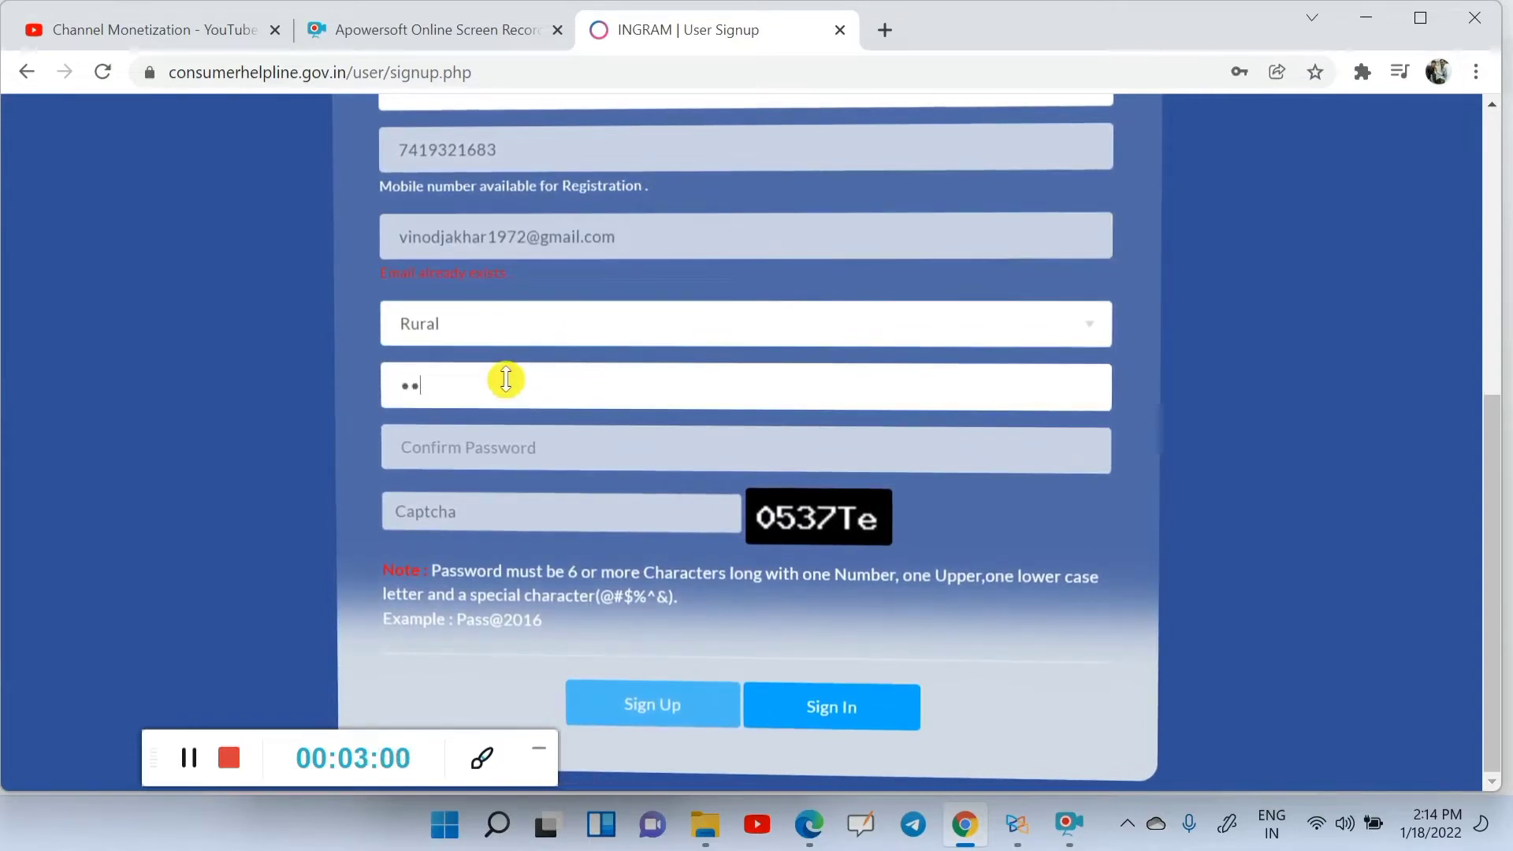
left_click(516, 445)
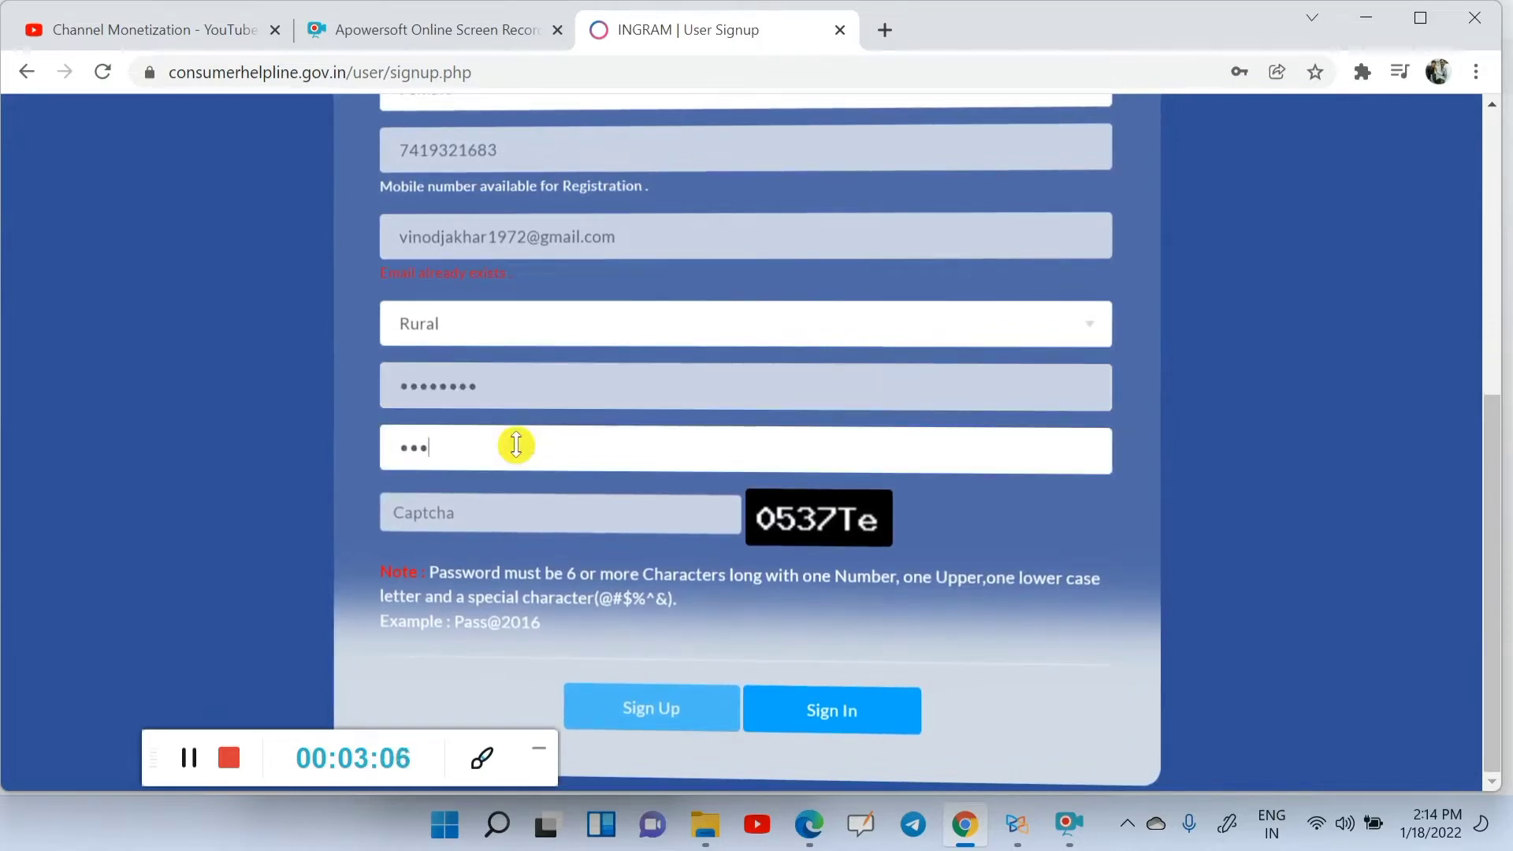
left_click(509, 513)
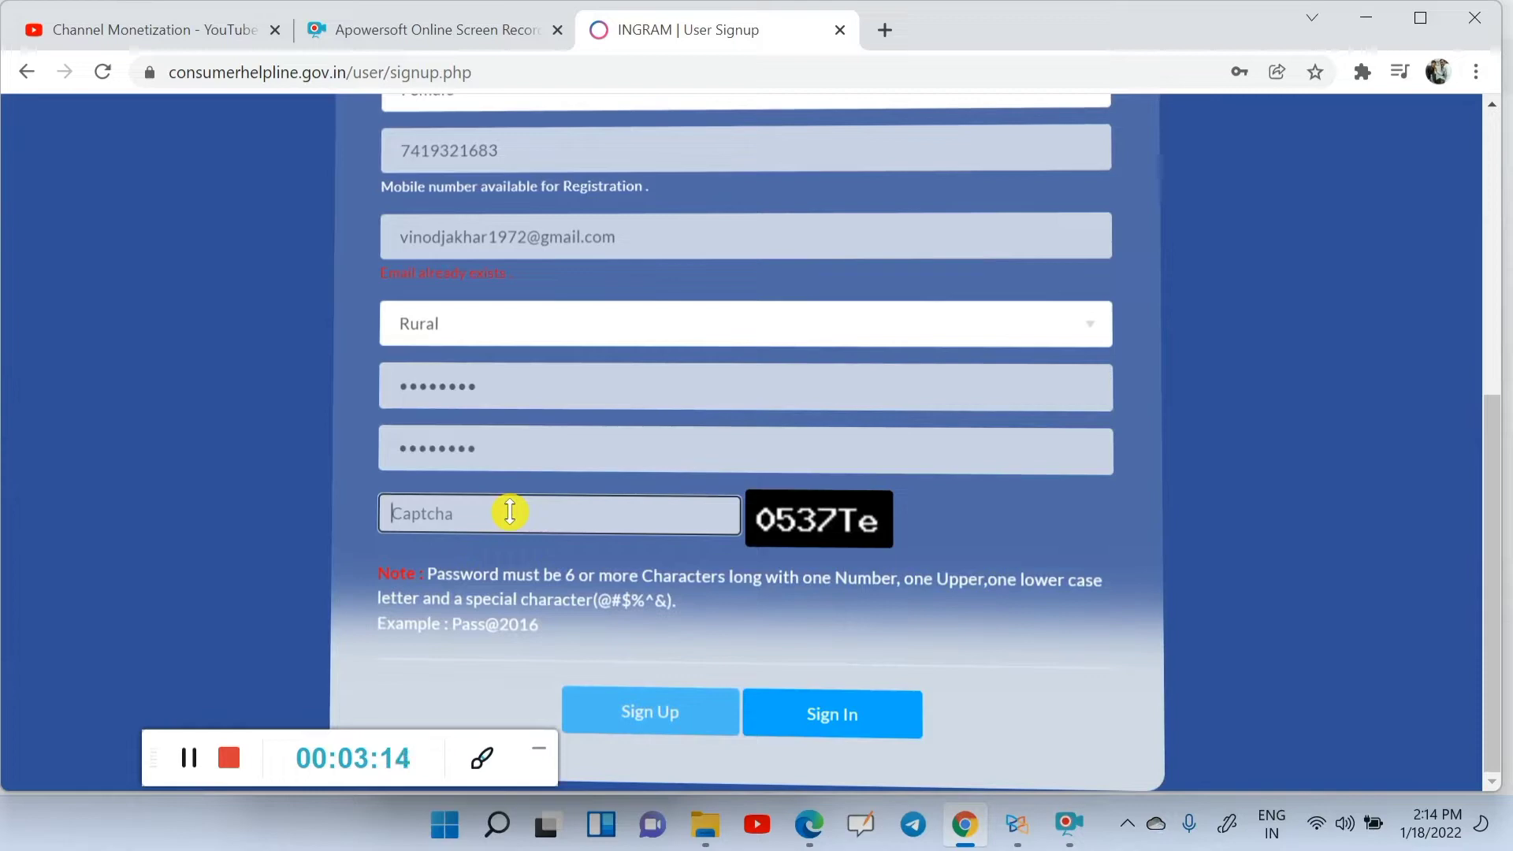
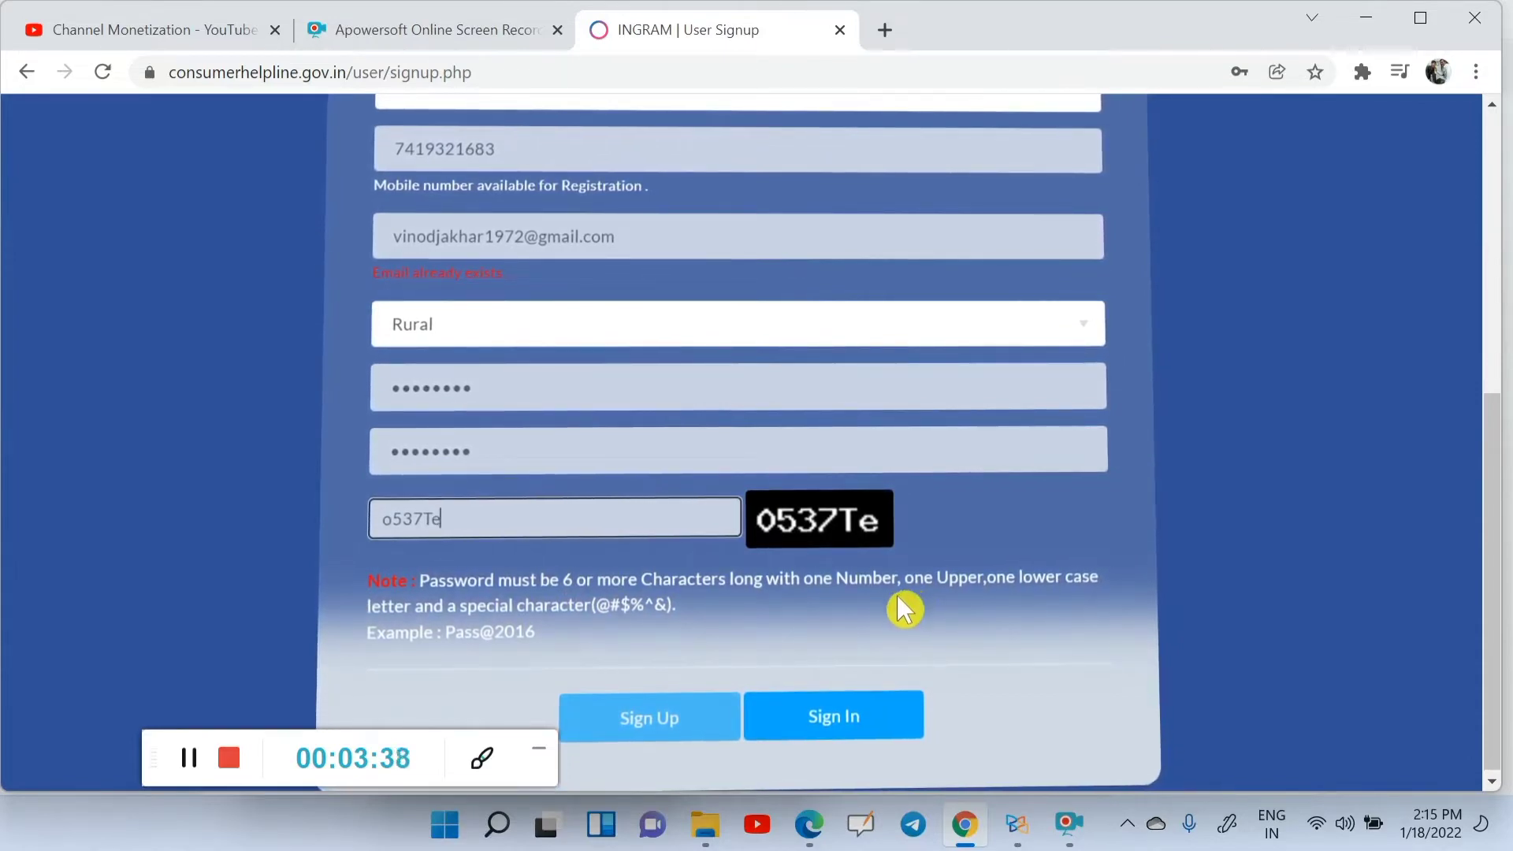
Step: Replace the account password with a new one and retype the confirmation
double_click(500, 396)
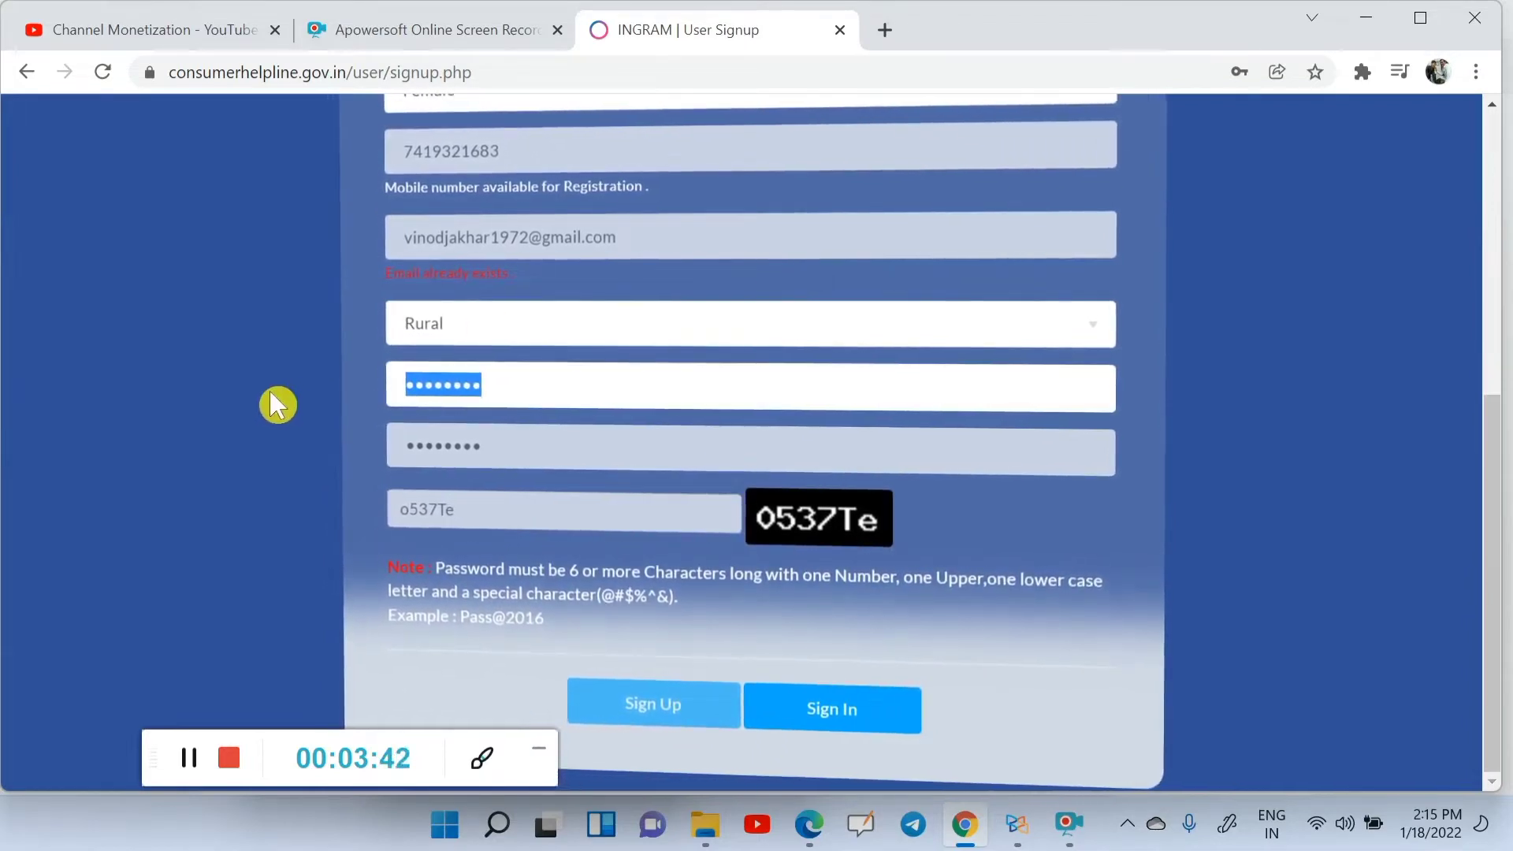
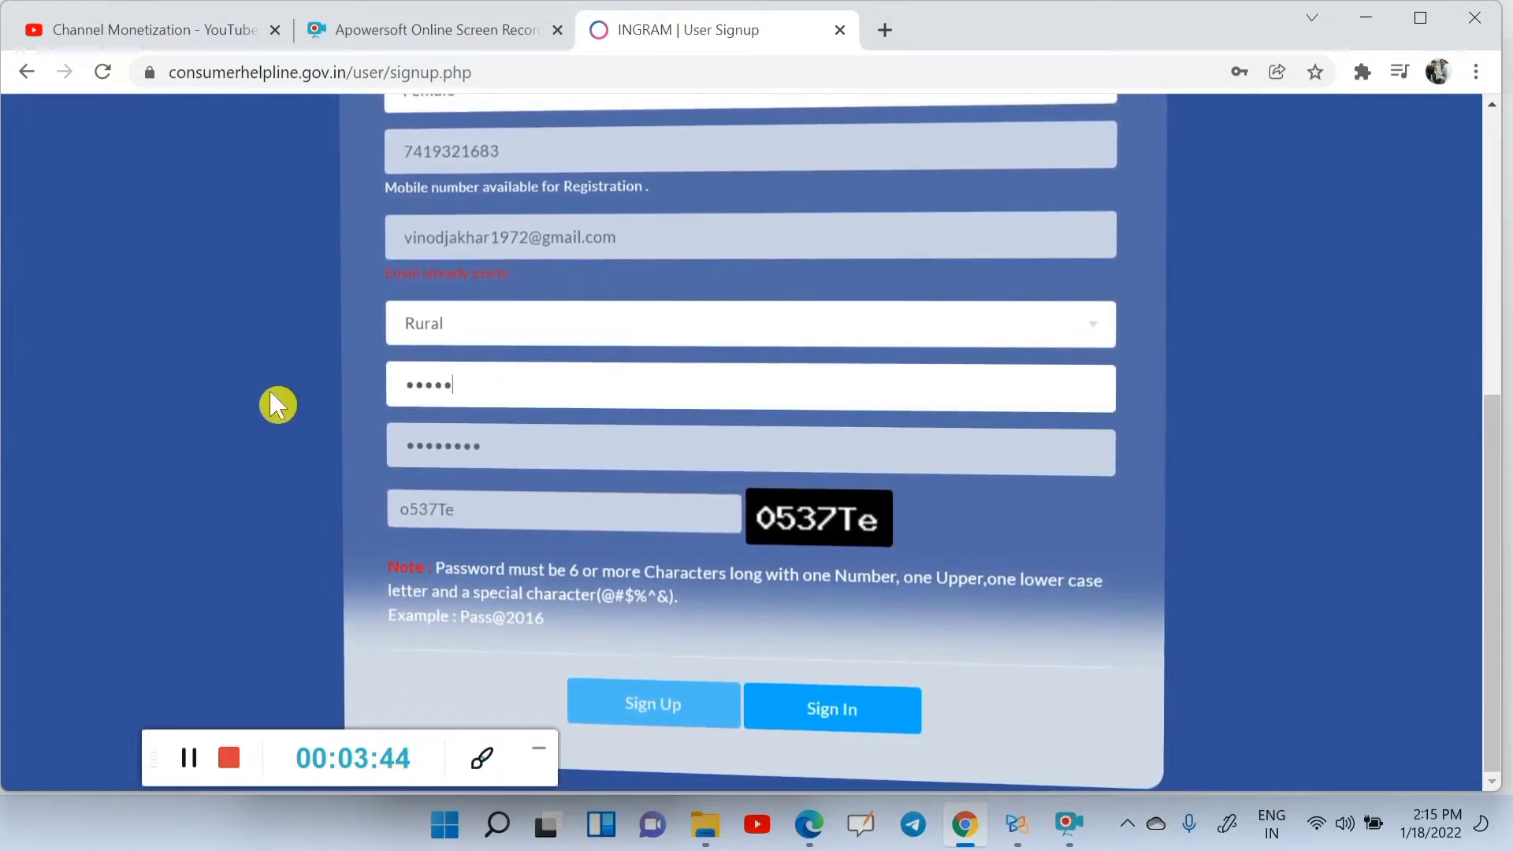
left_click(529, 454)
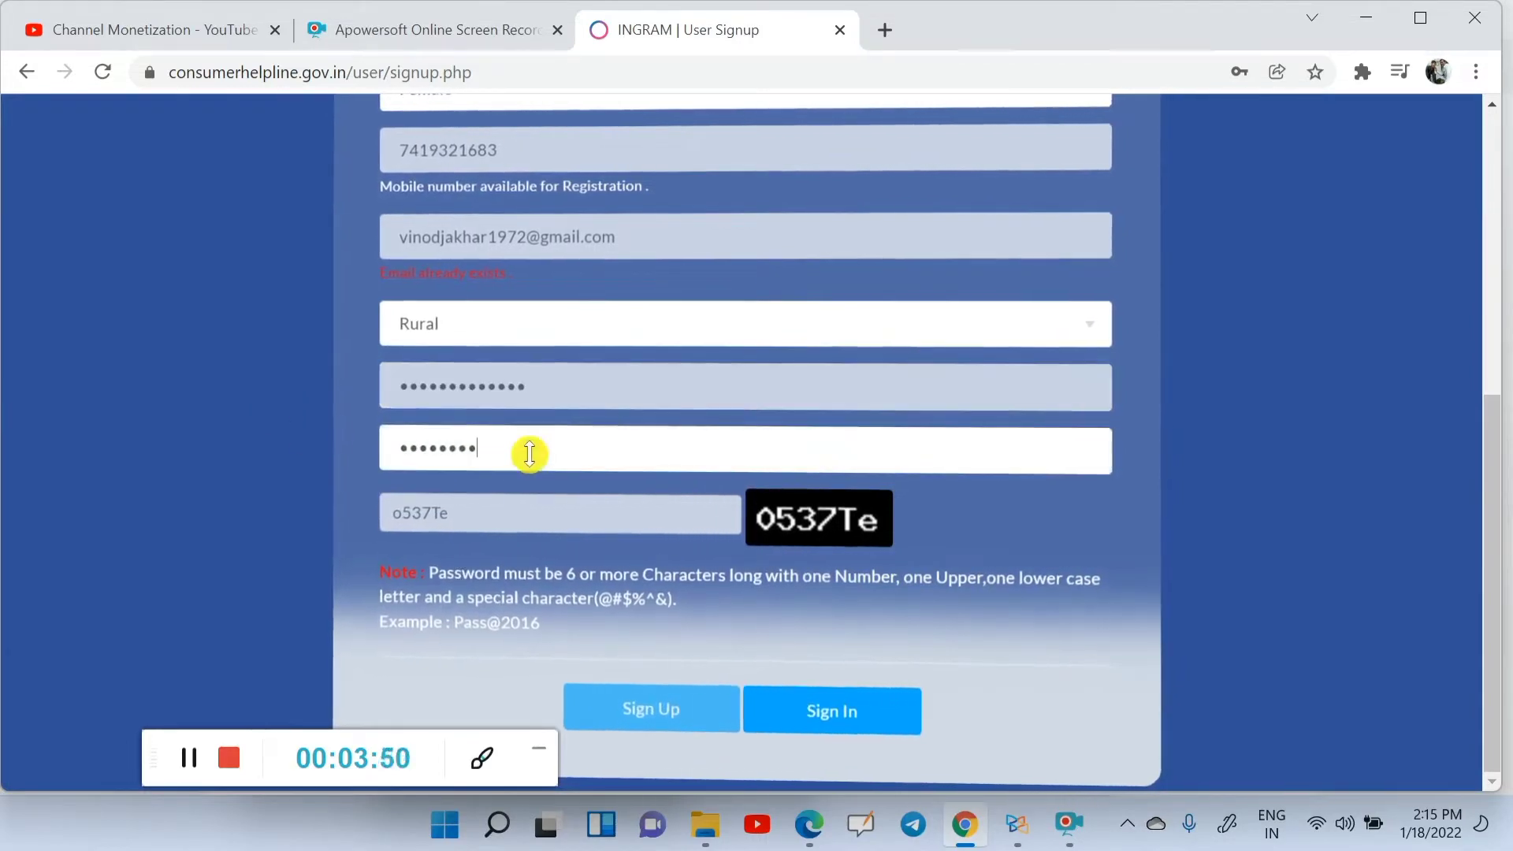
key("BackSpace")
key("BackSpace")
key("BackSpace")
key("BackSpace")
key("BackSpace")
key("BackSpace")
key("BackSpace")
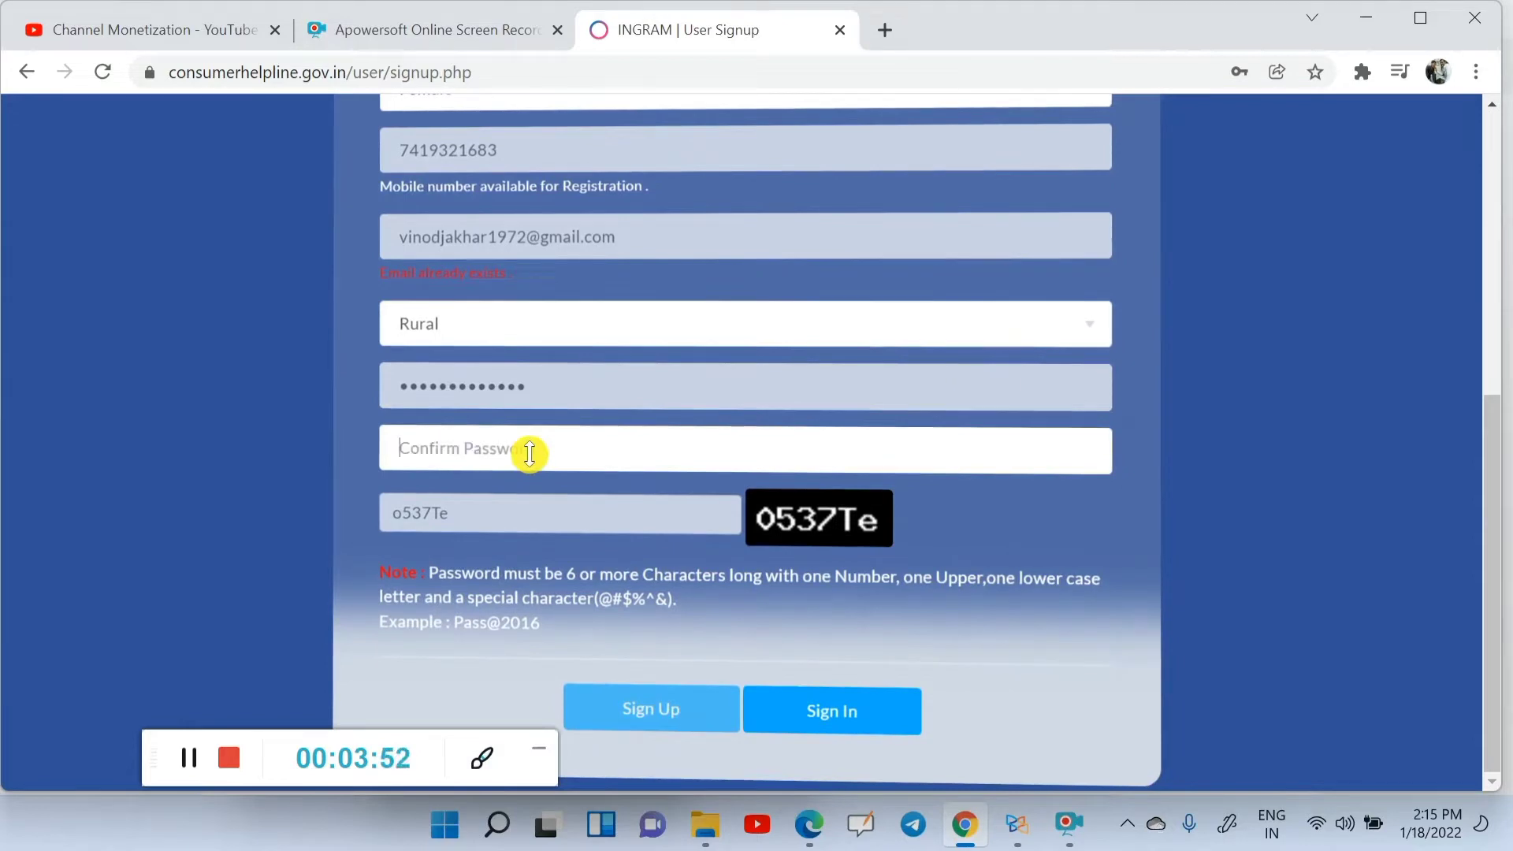
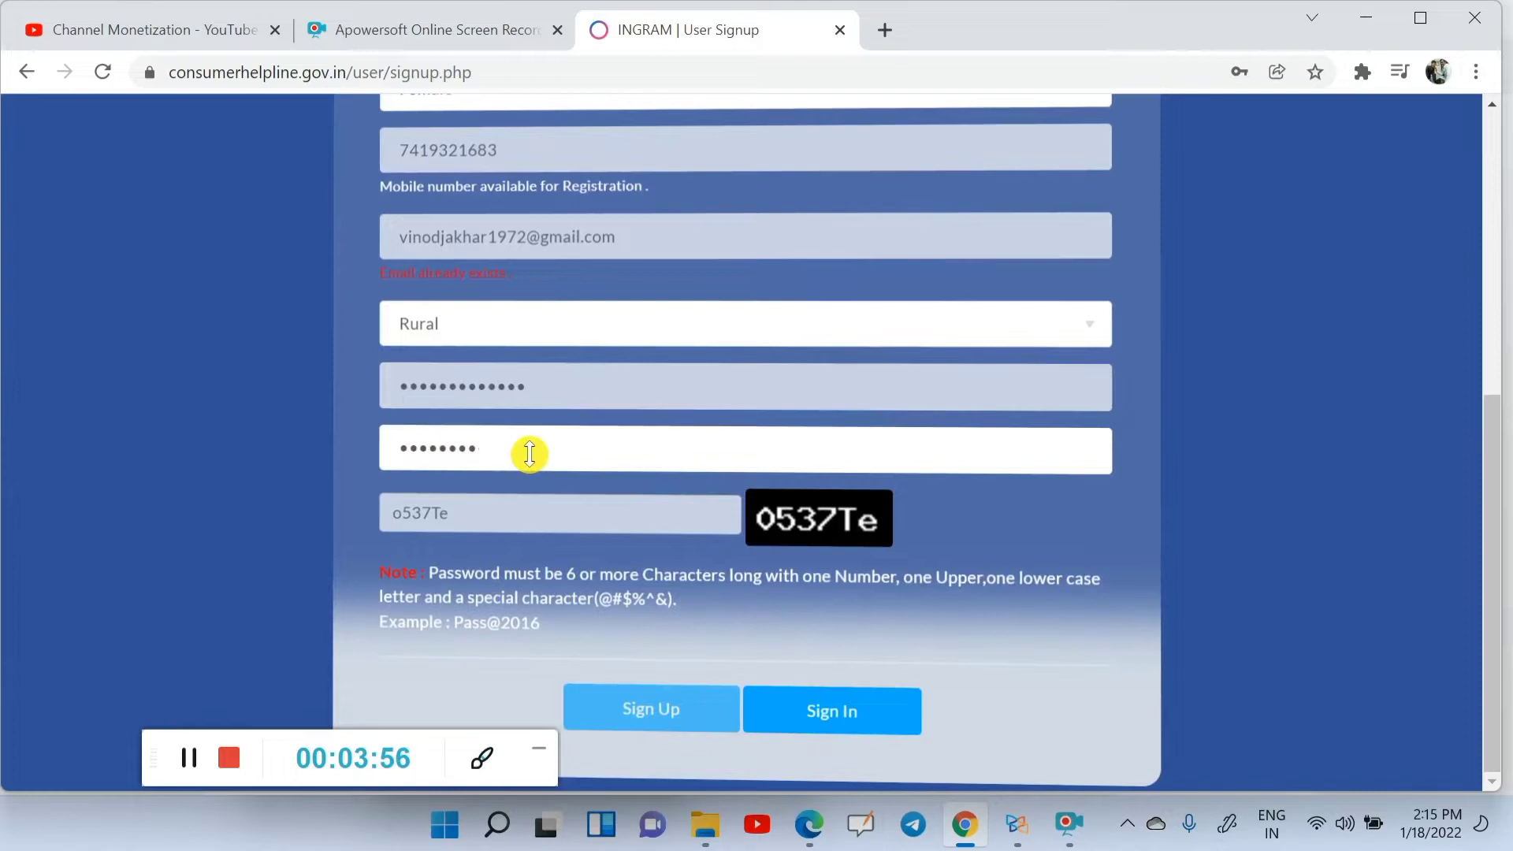
left_click(581, 526)
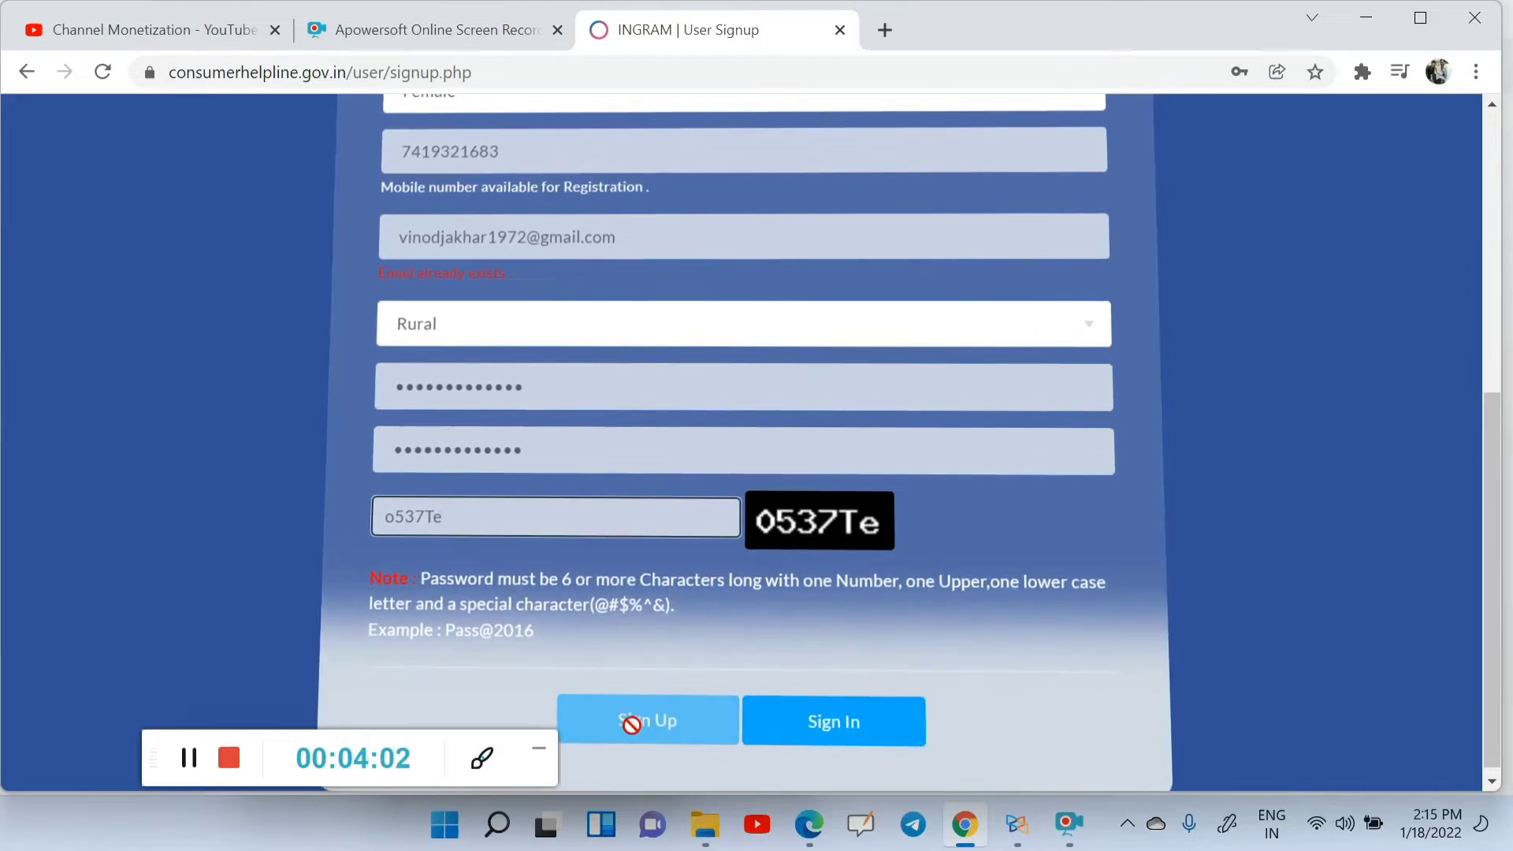
scroll(676, 449, "up", 2)
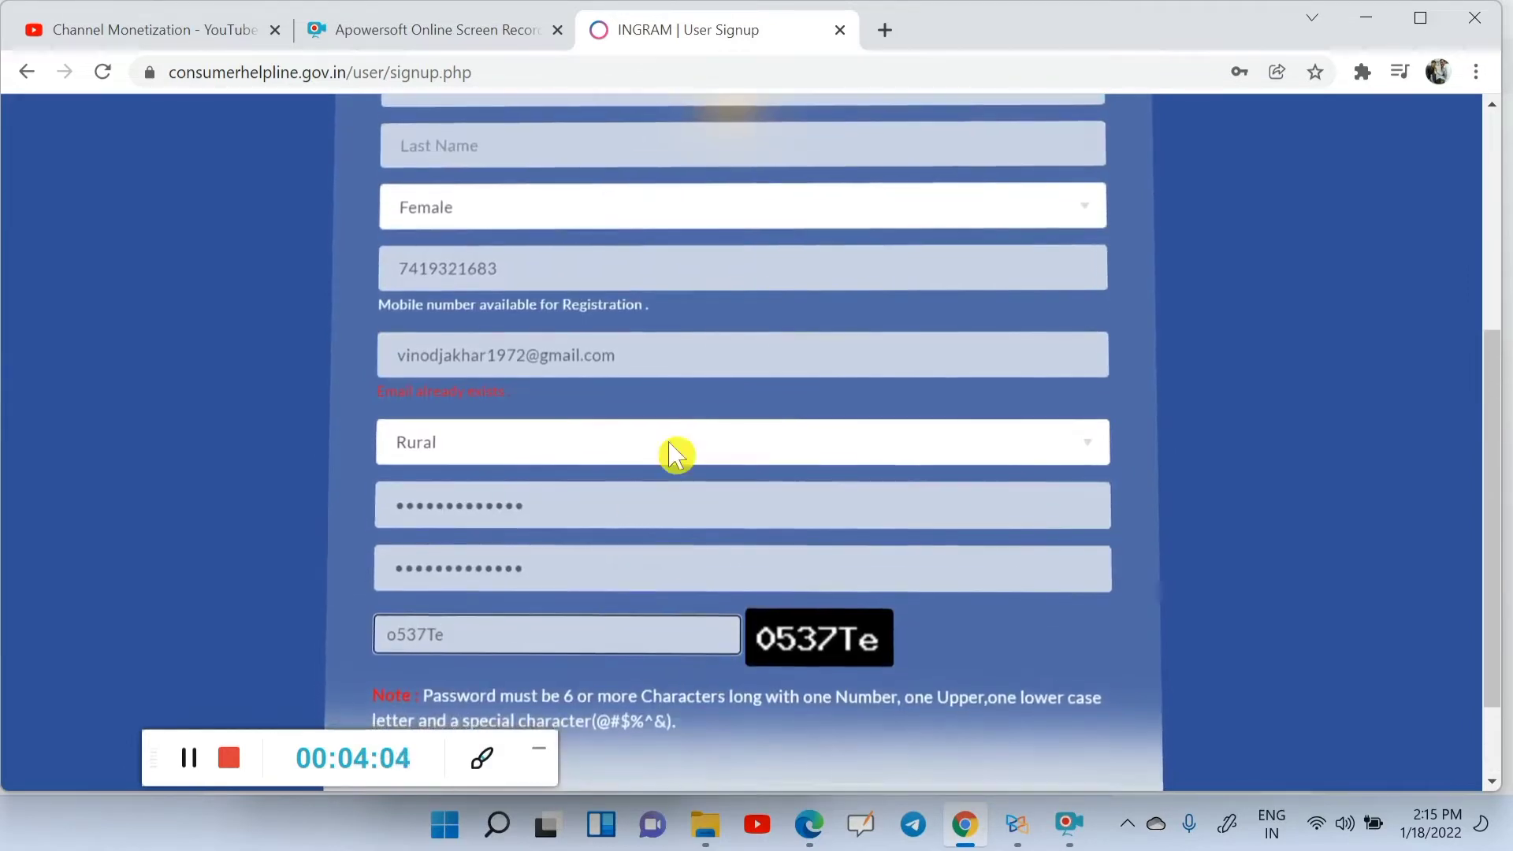
left_click(672, 353)
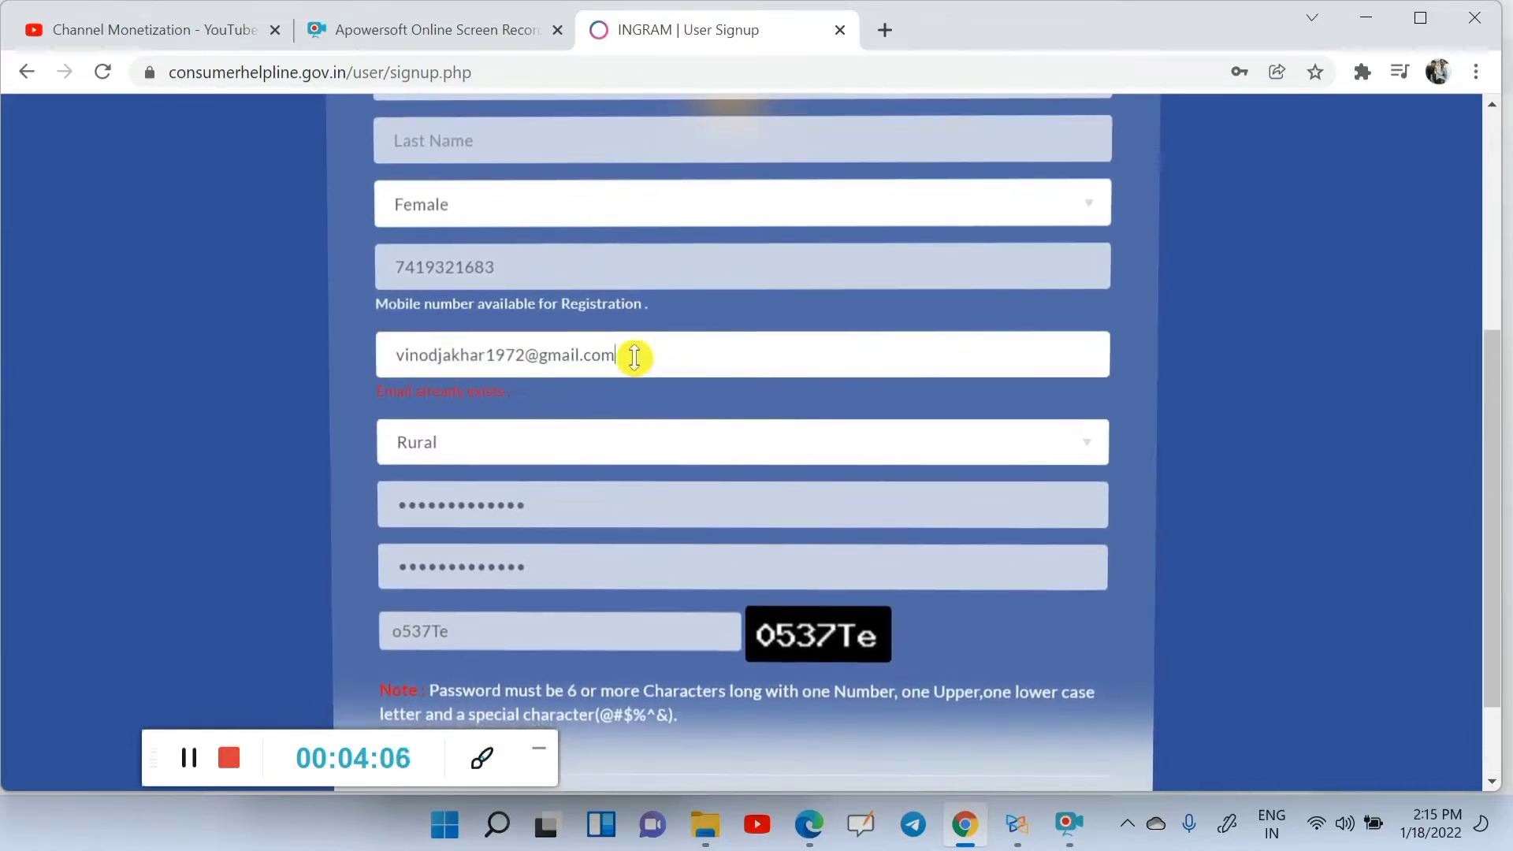
Step: Delete the already-registered address from the Email field
left_click_drag(631, 354, 378, 365)
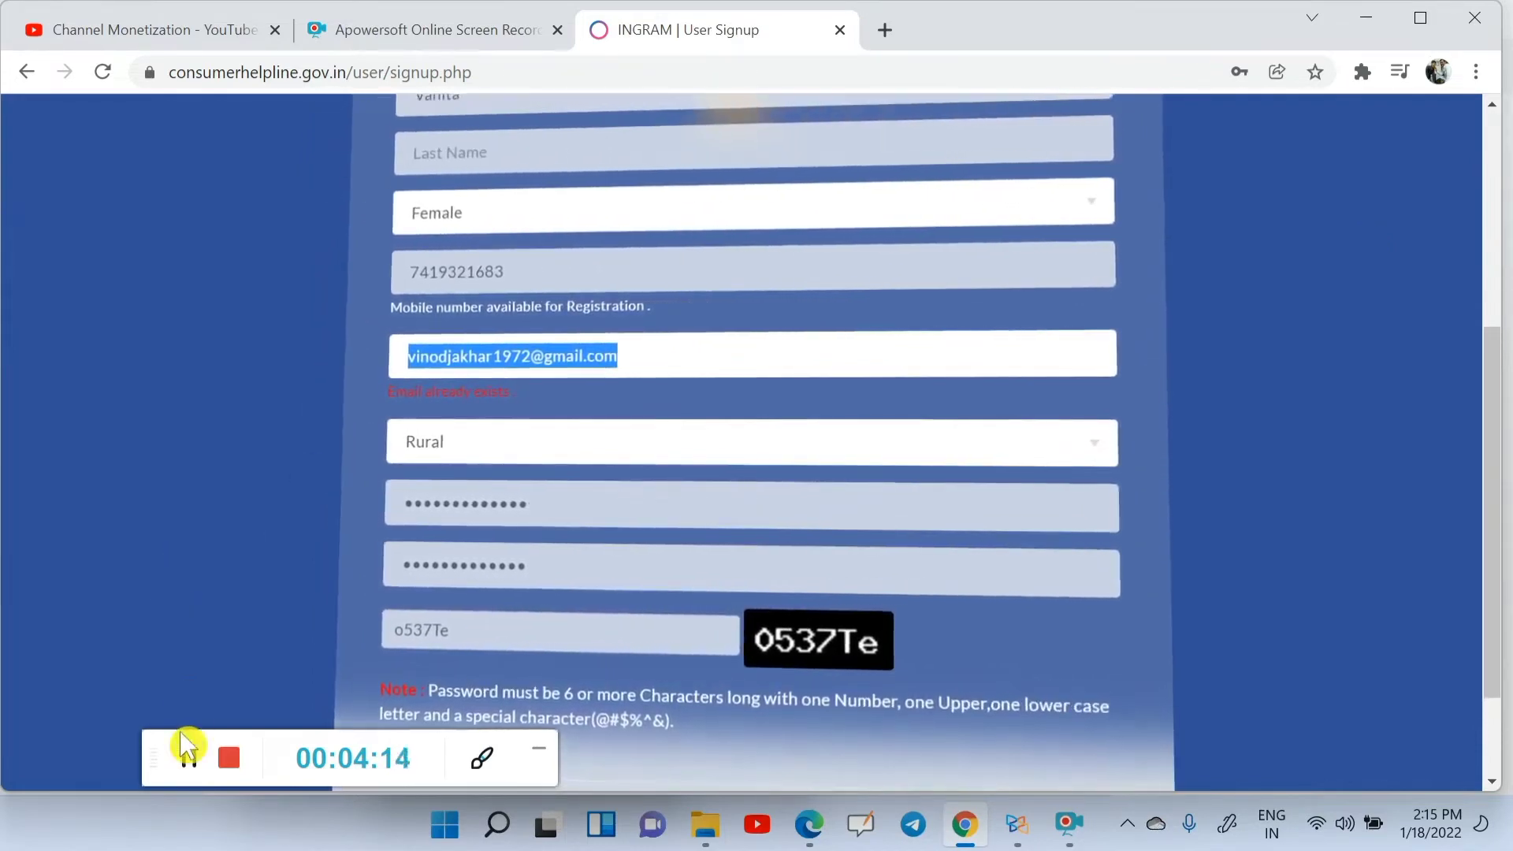
key("BackSpace")
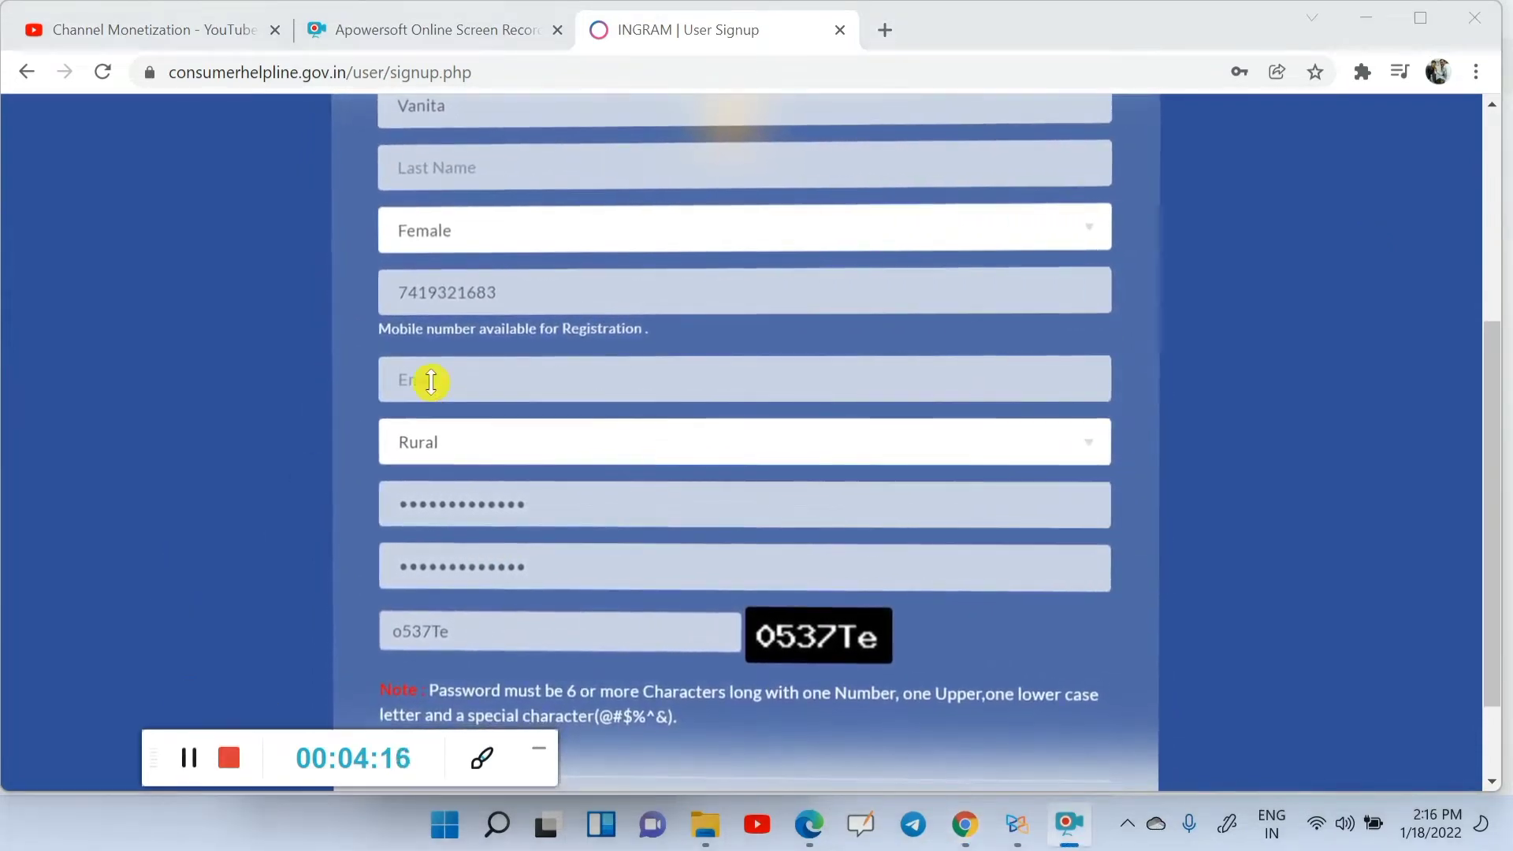
left_click(499, 380)
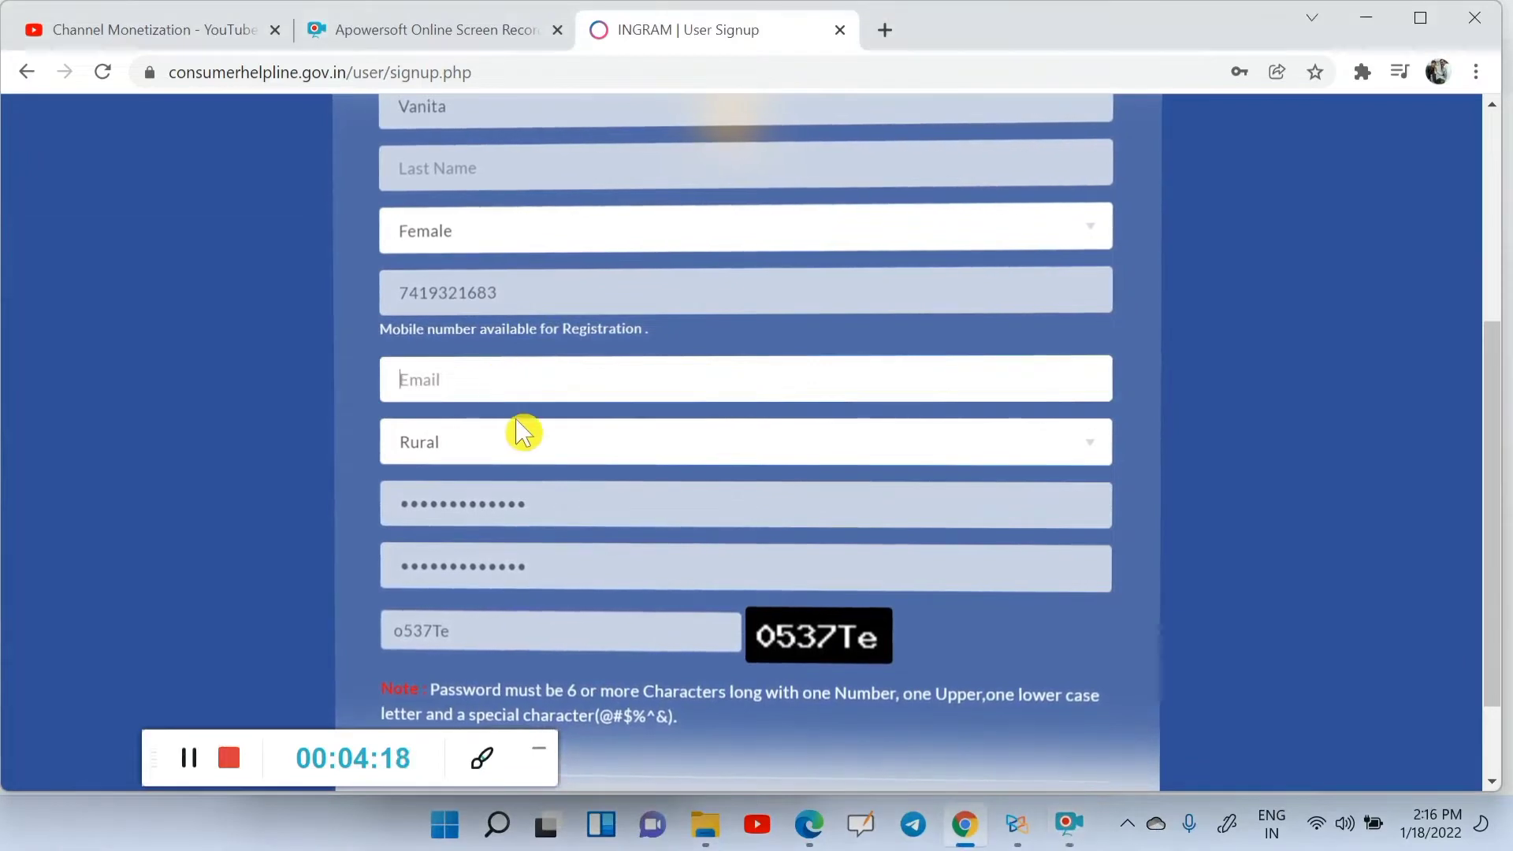
Step: Leave the signup form for the consumer Sign In page
scroll(523, 430, "down", 1)
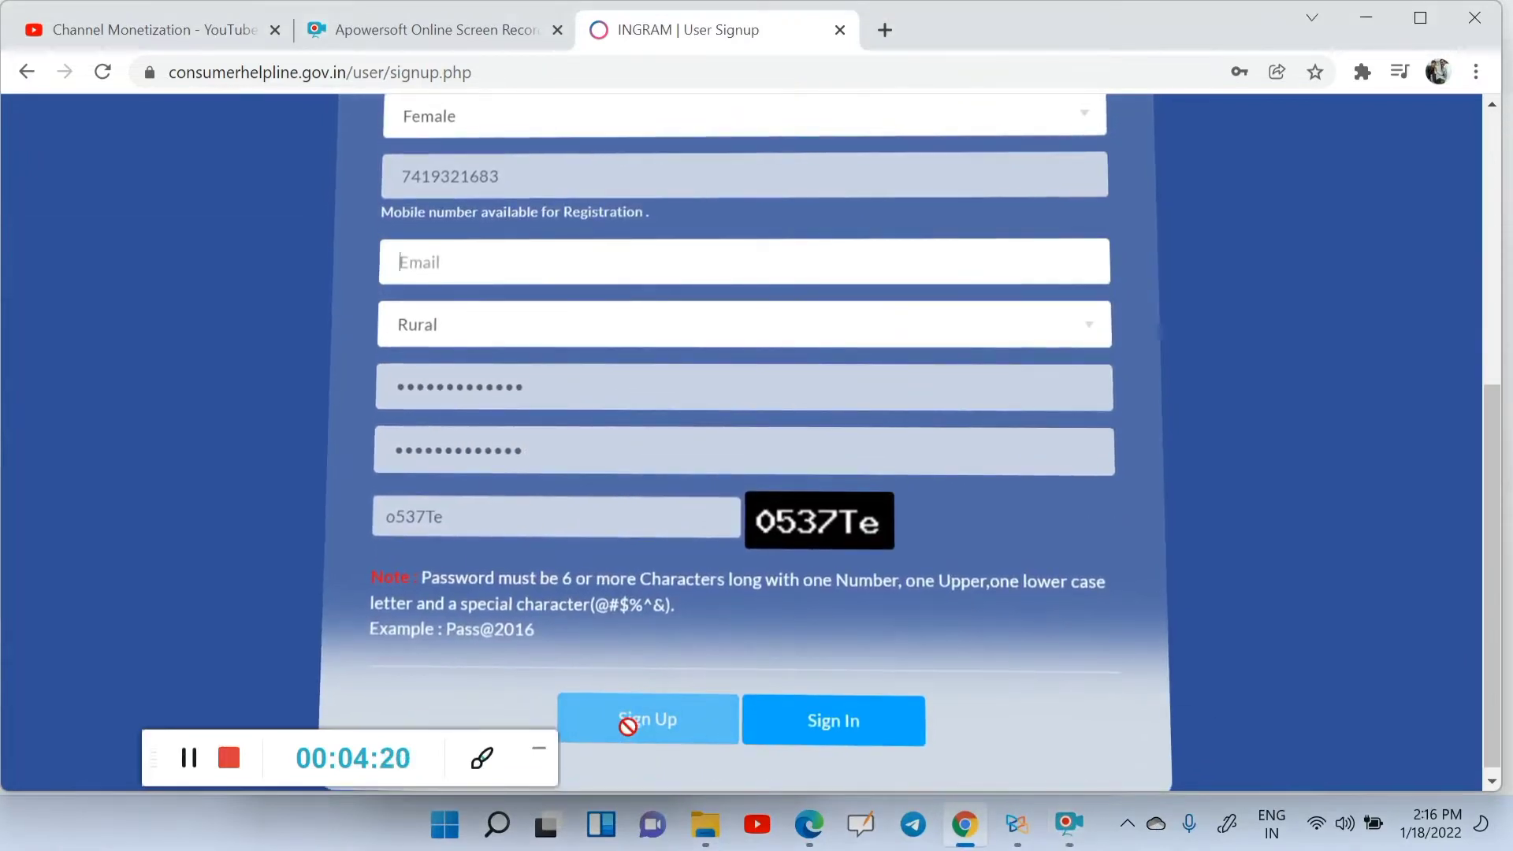
scroll(763, 654, "up", 5)
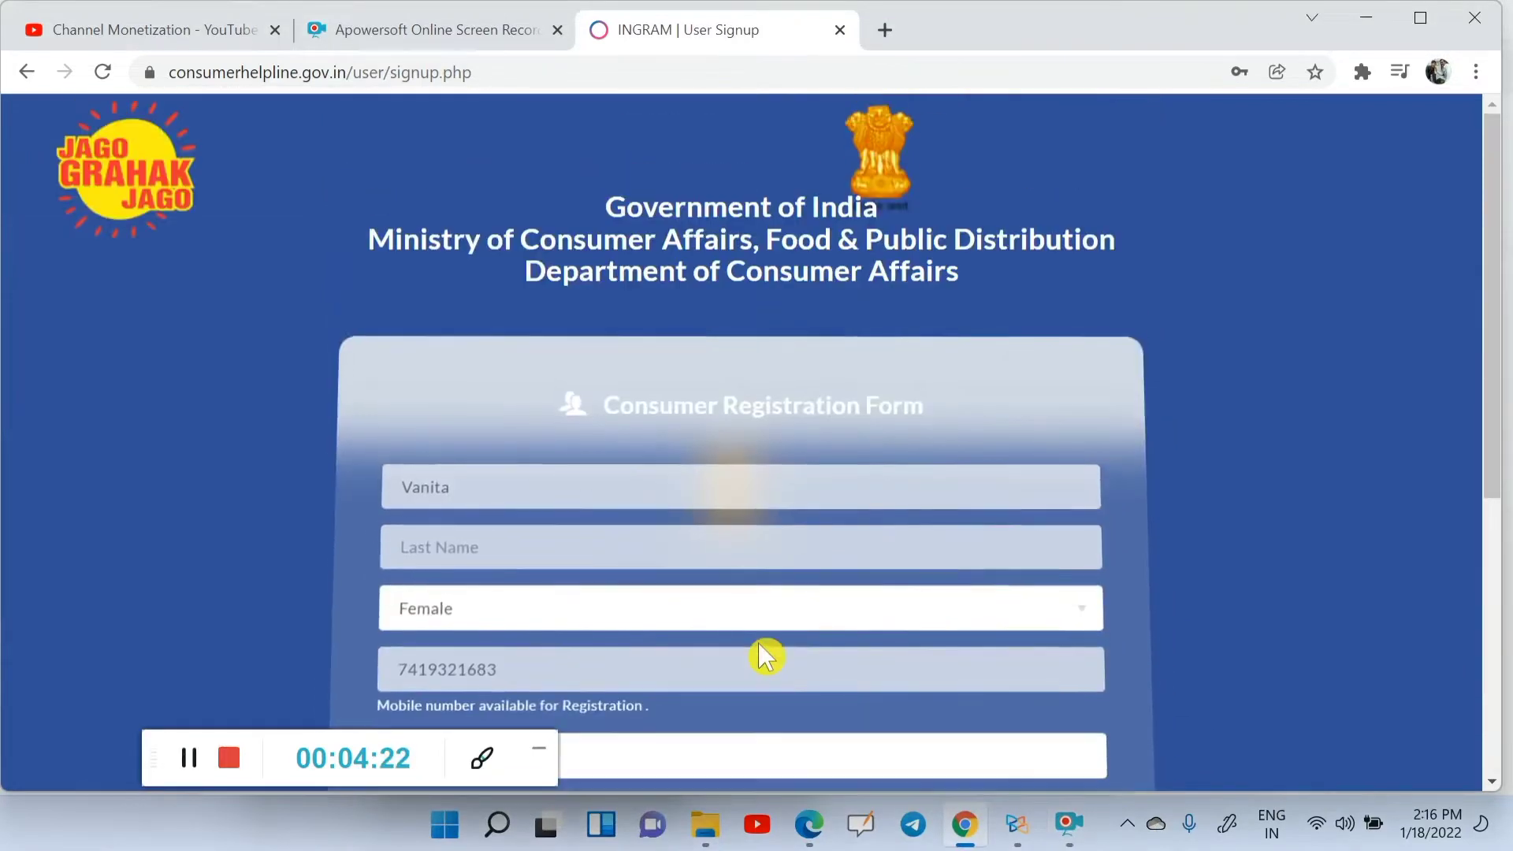
scroll(762, 654, "down", 5)
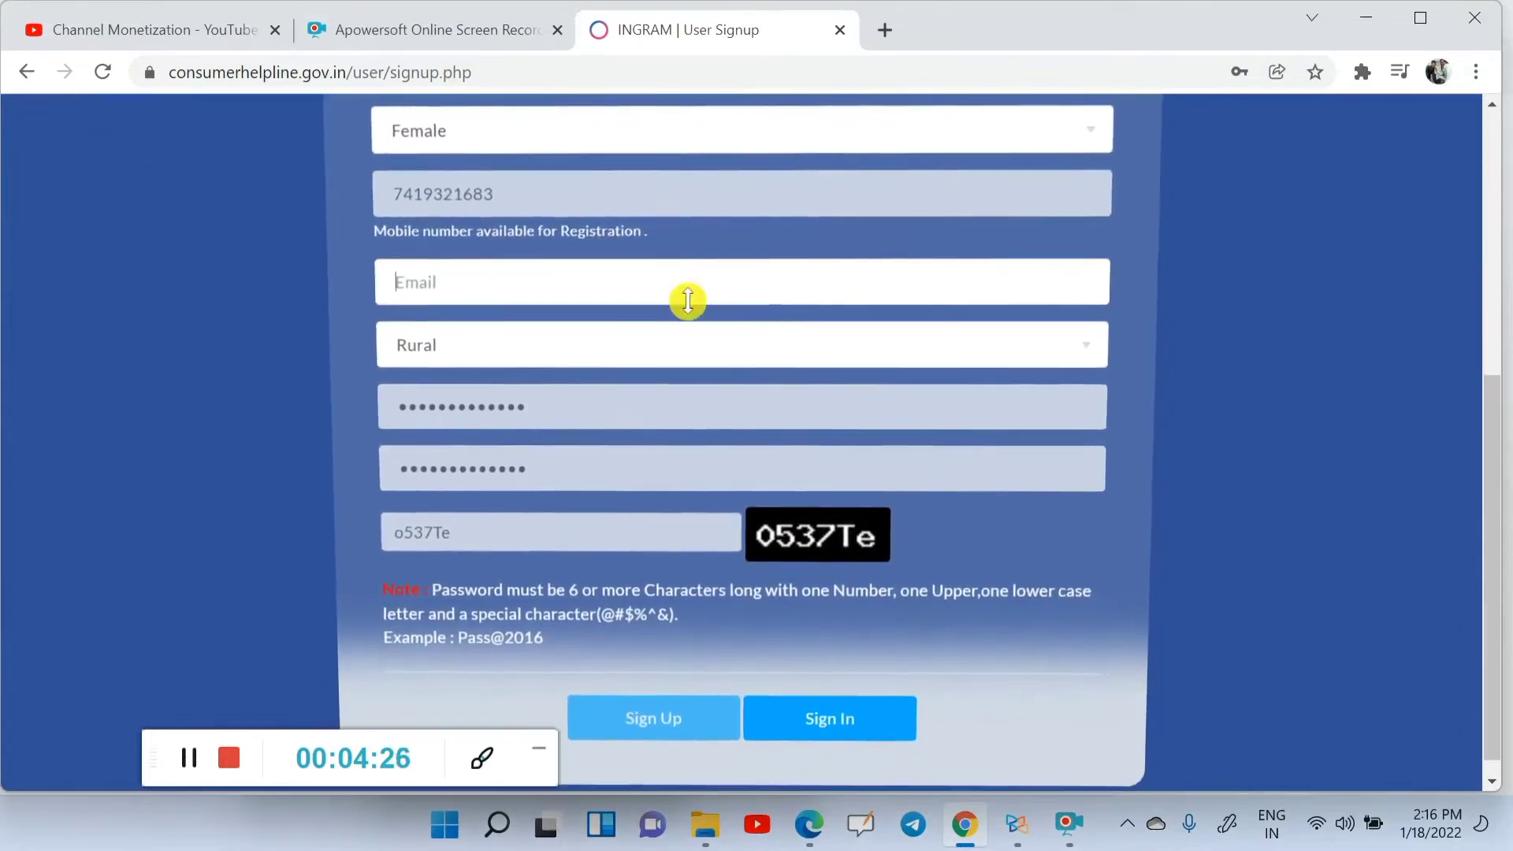
scroll(719, 398, "down", 1)
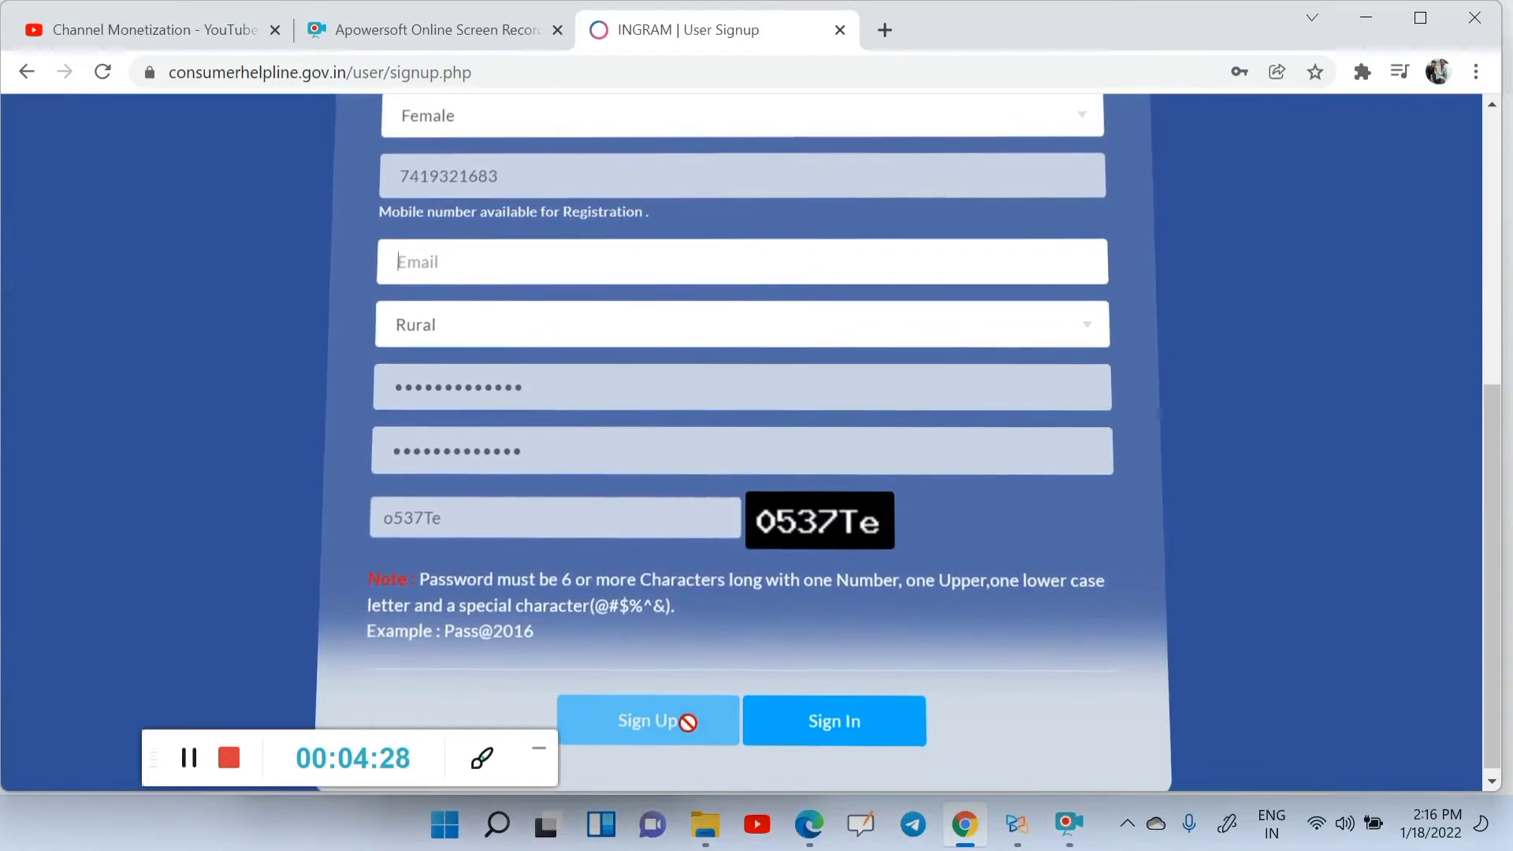
scroll(844, 540, "up", 5)
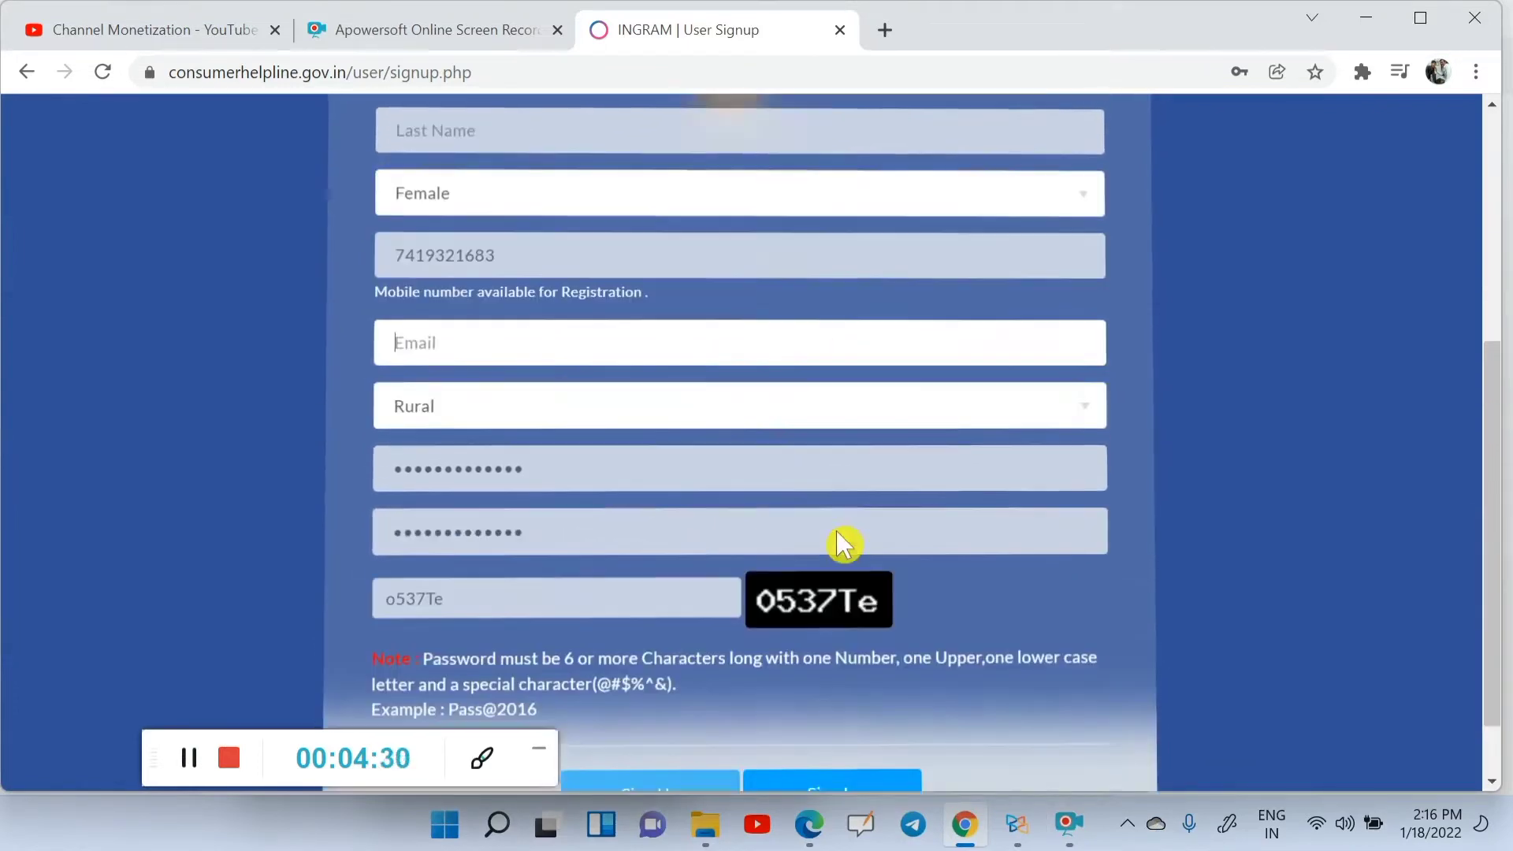
scroll(939, 483, "down", 5)
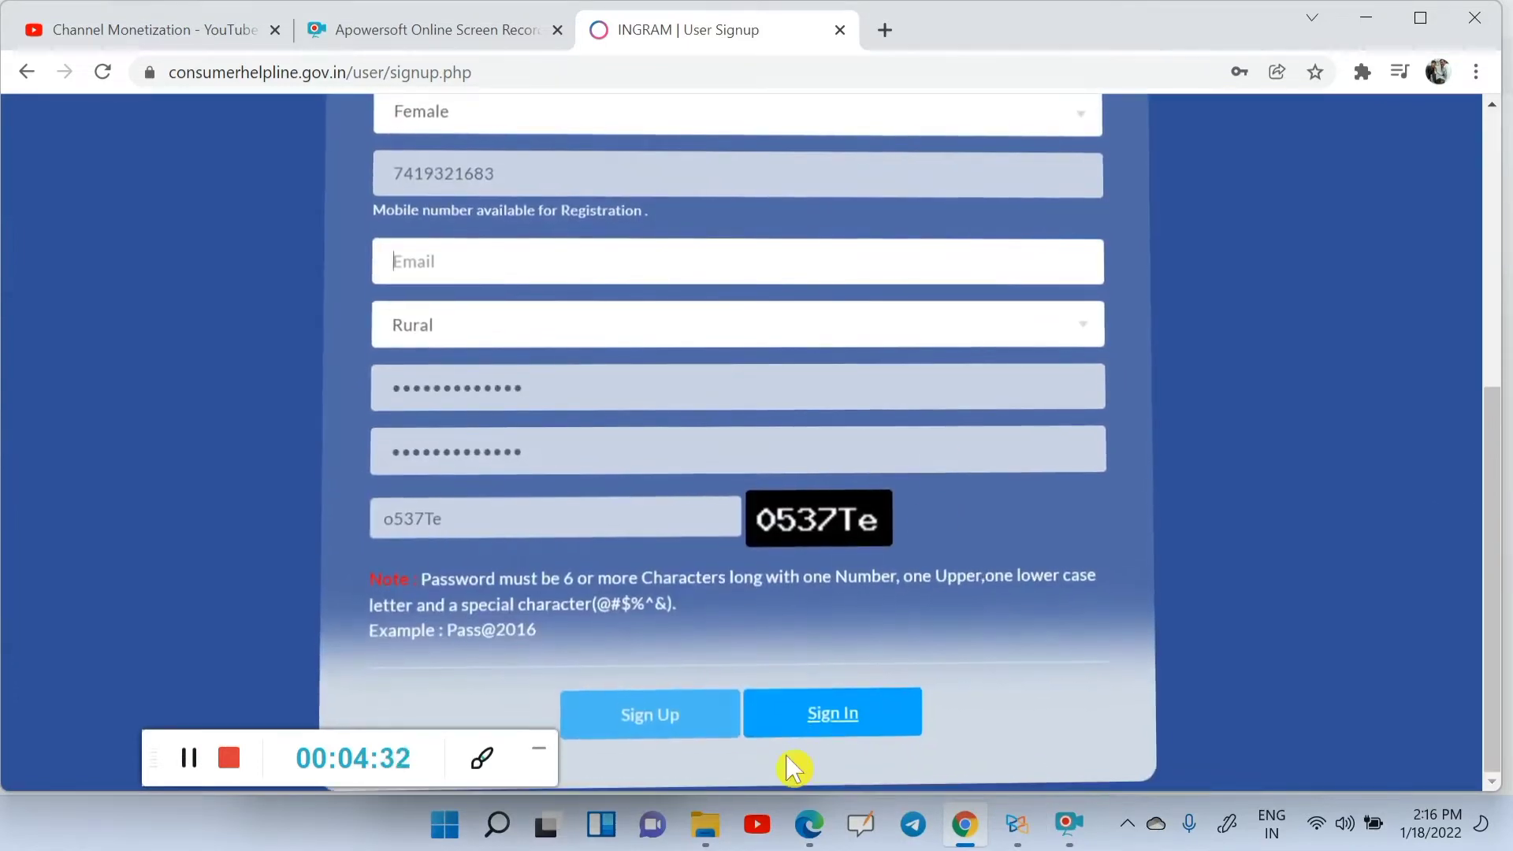
left_click(820, 729)
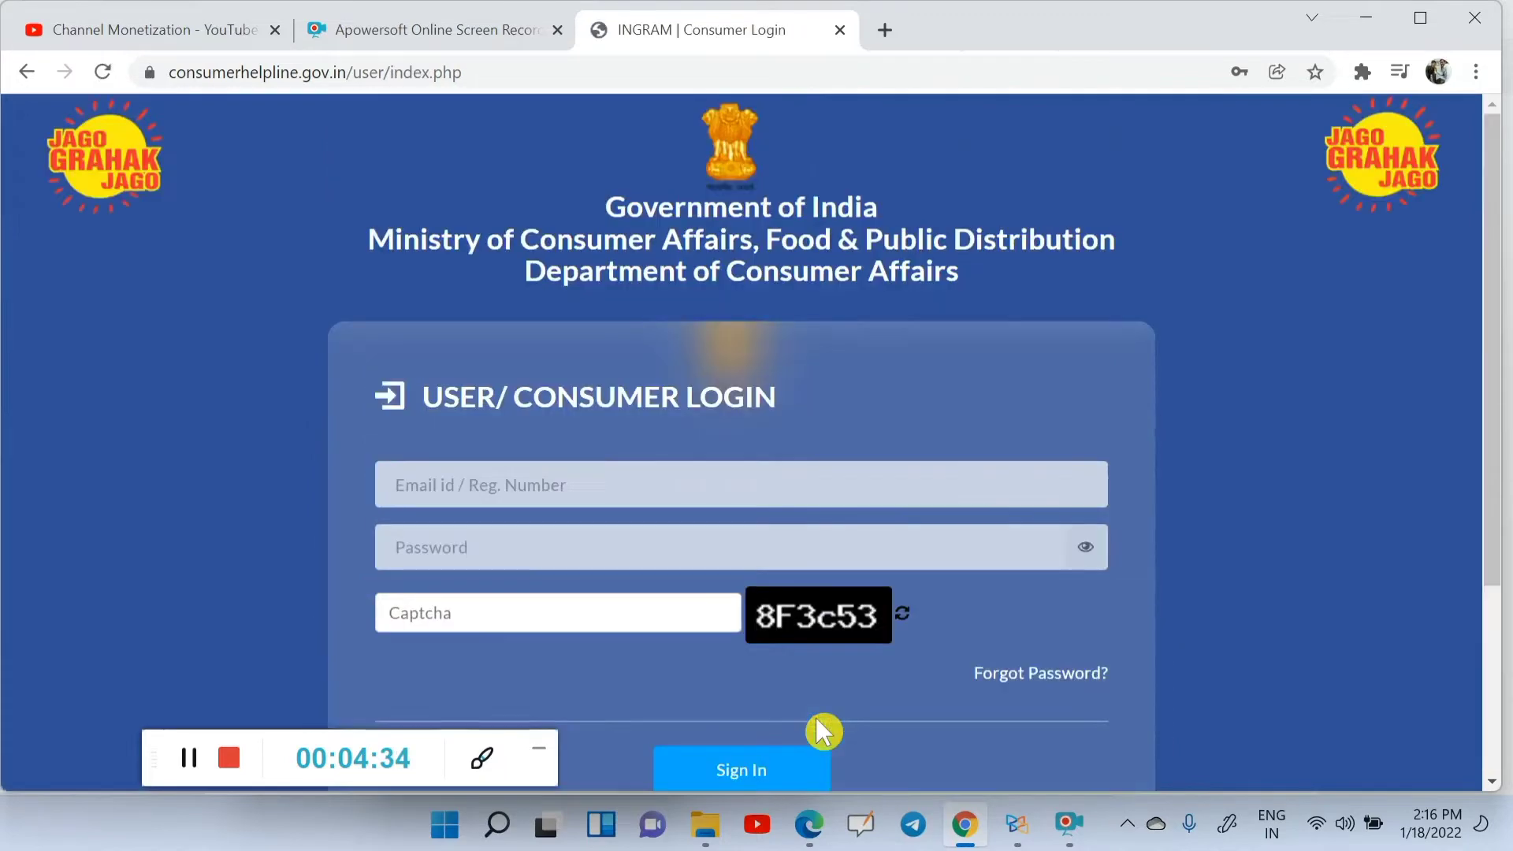
Step: Enter a mobile number as the login ID, then follow the Forgot Password? link
left_click(642, 478)
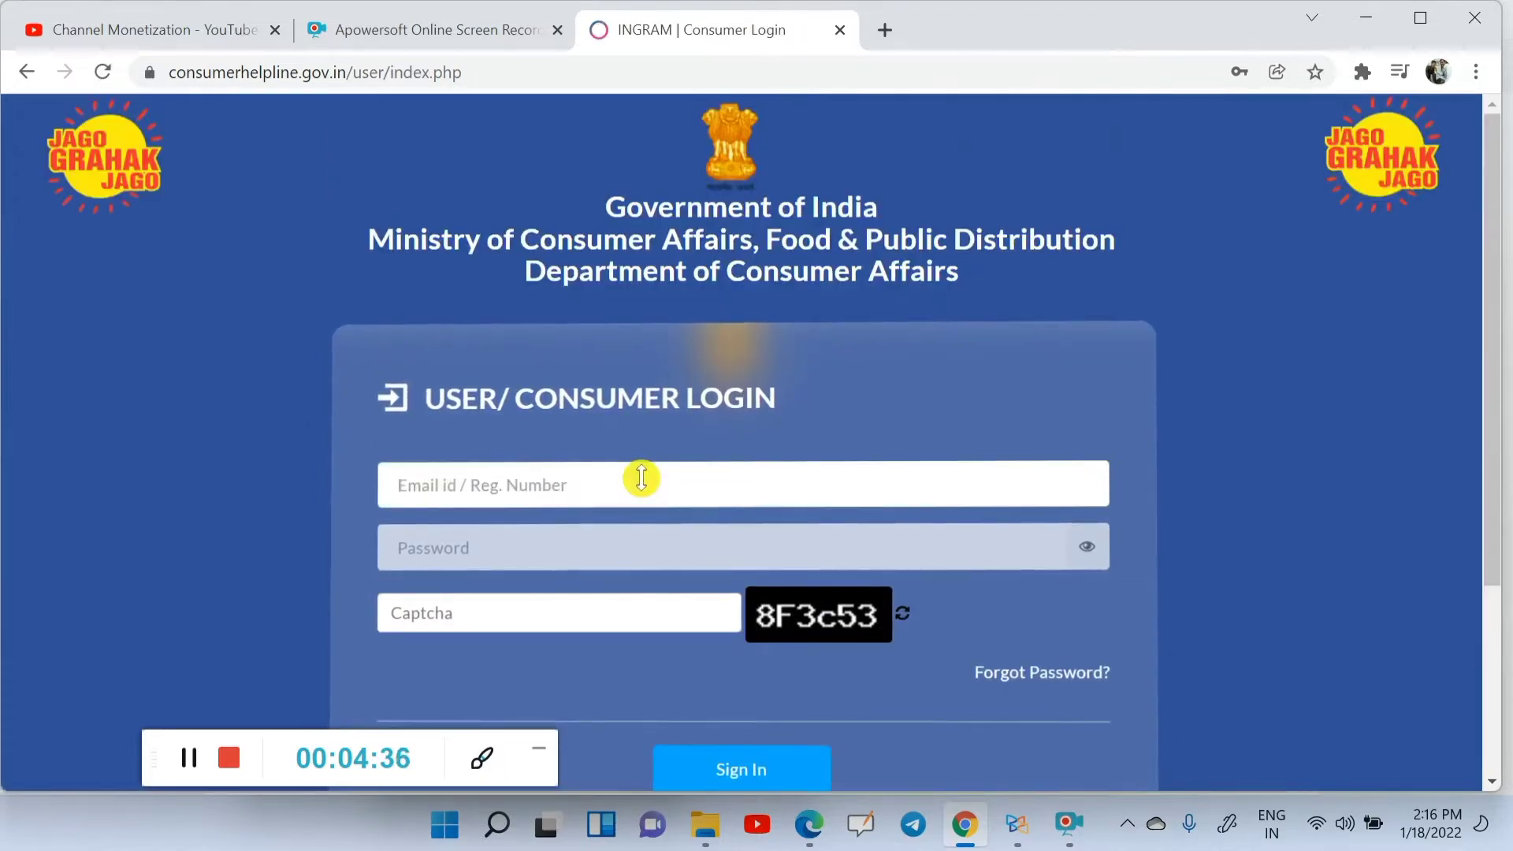
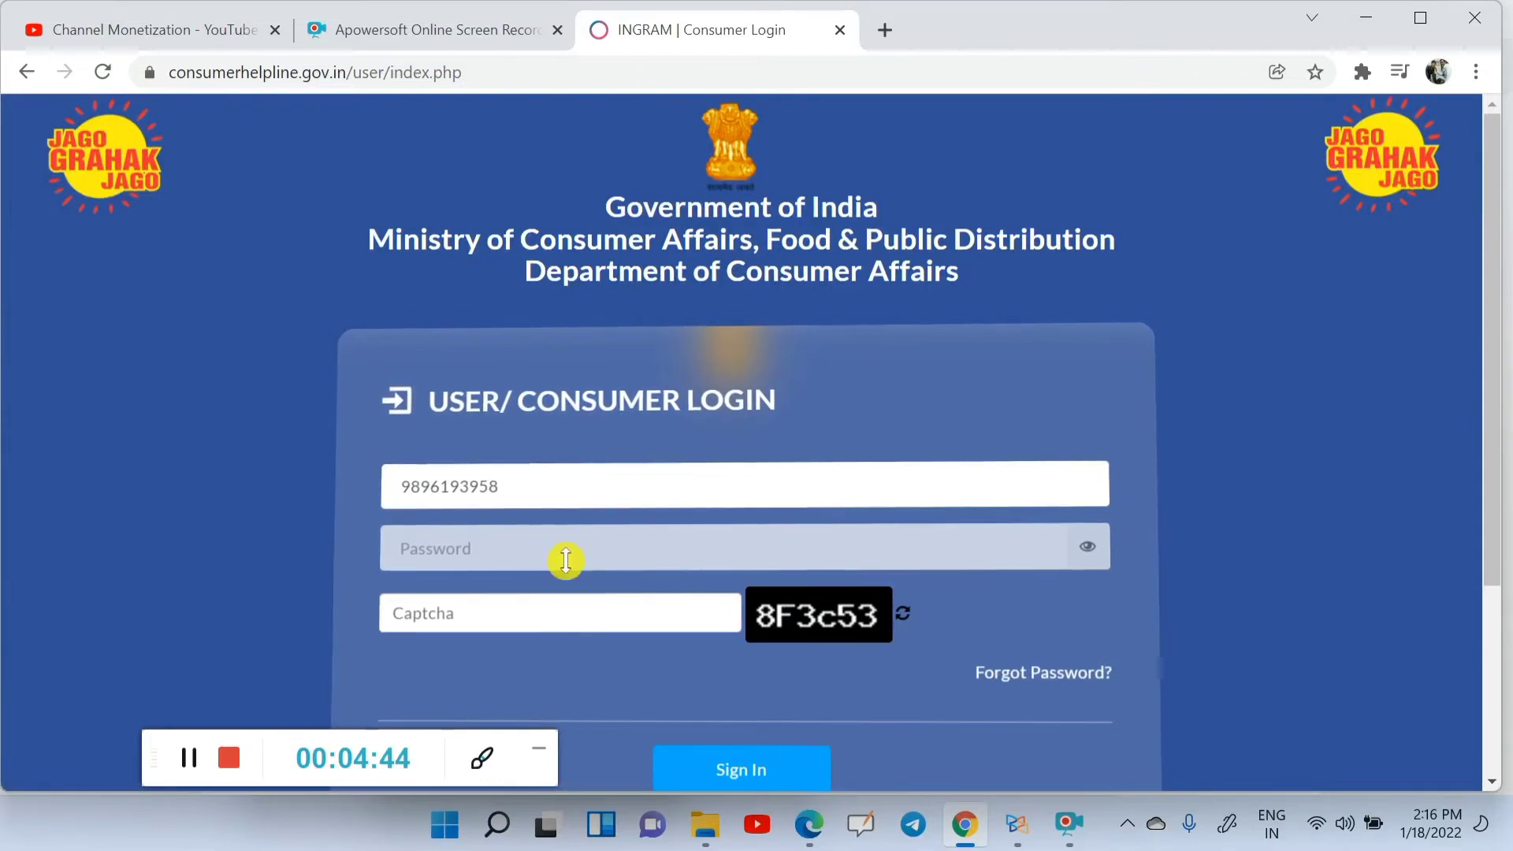
left_click(1023, 689)
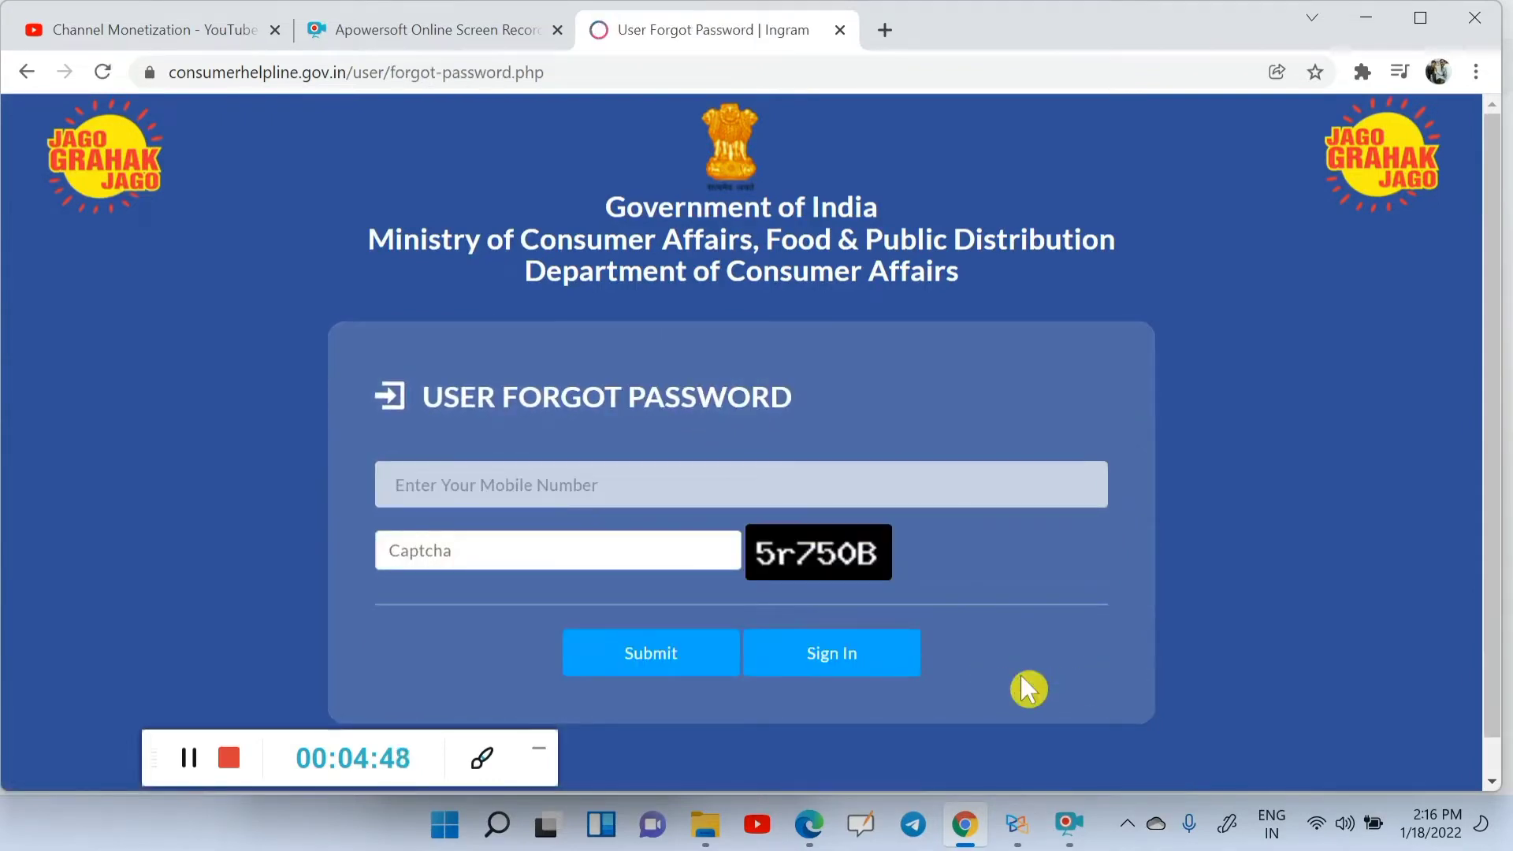
Step: Submit the forgot-password form with the registered mobile number and captcha
left_click(548, 484)
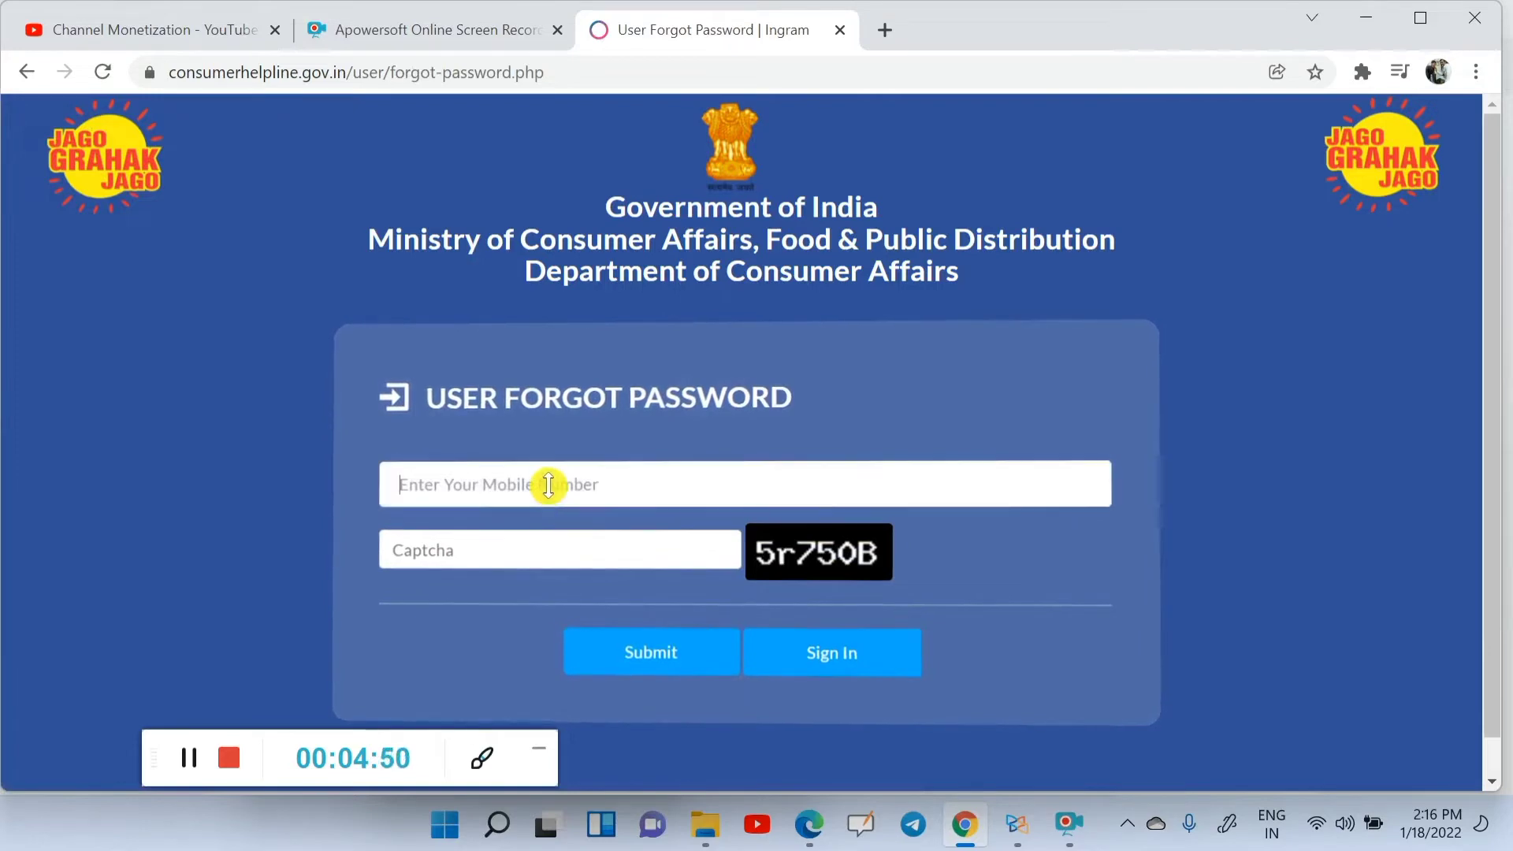
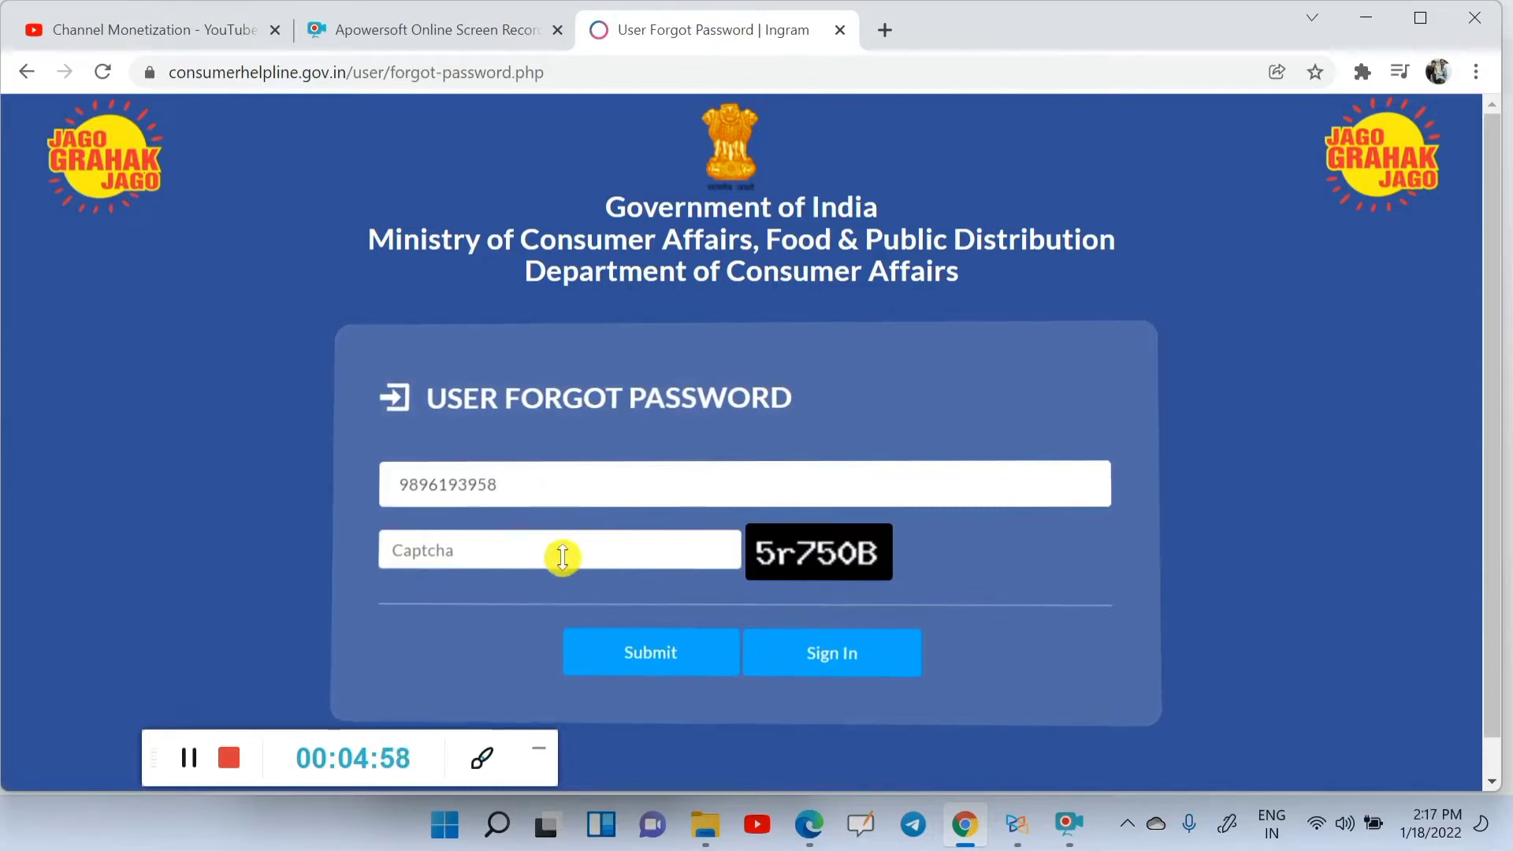
left_click(562, 557)
type("5")
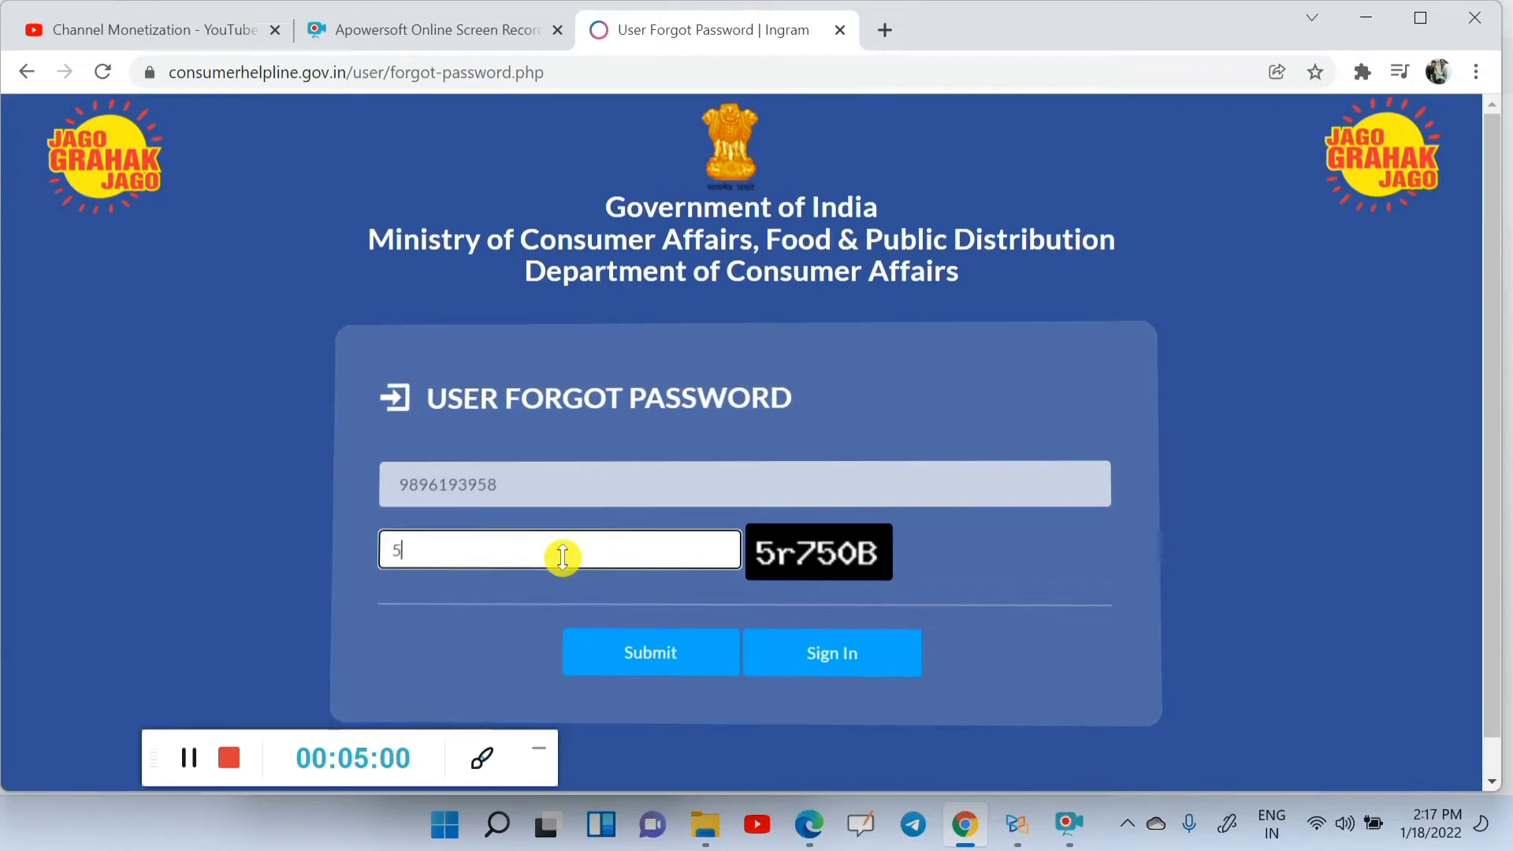
type("r75oB")
left_click(592, 668)
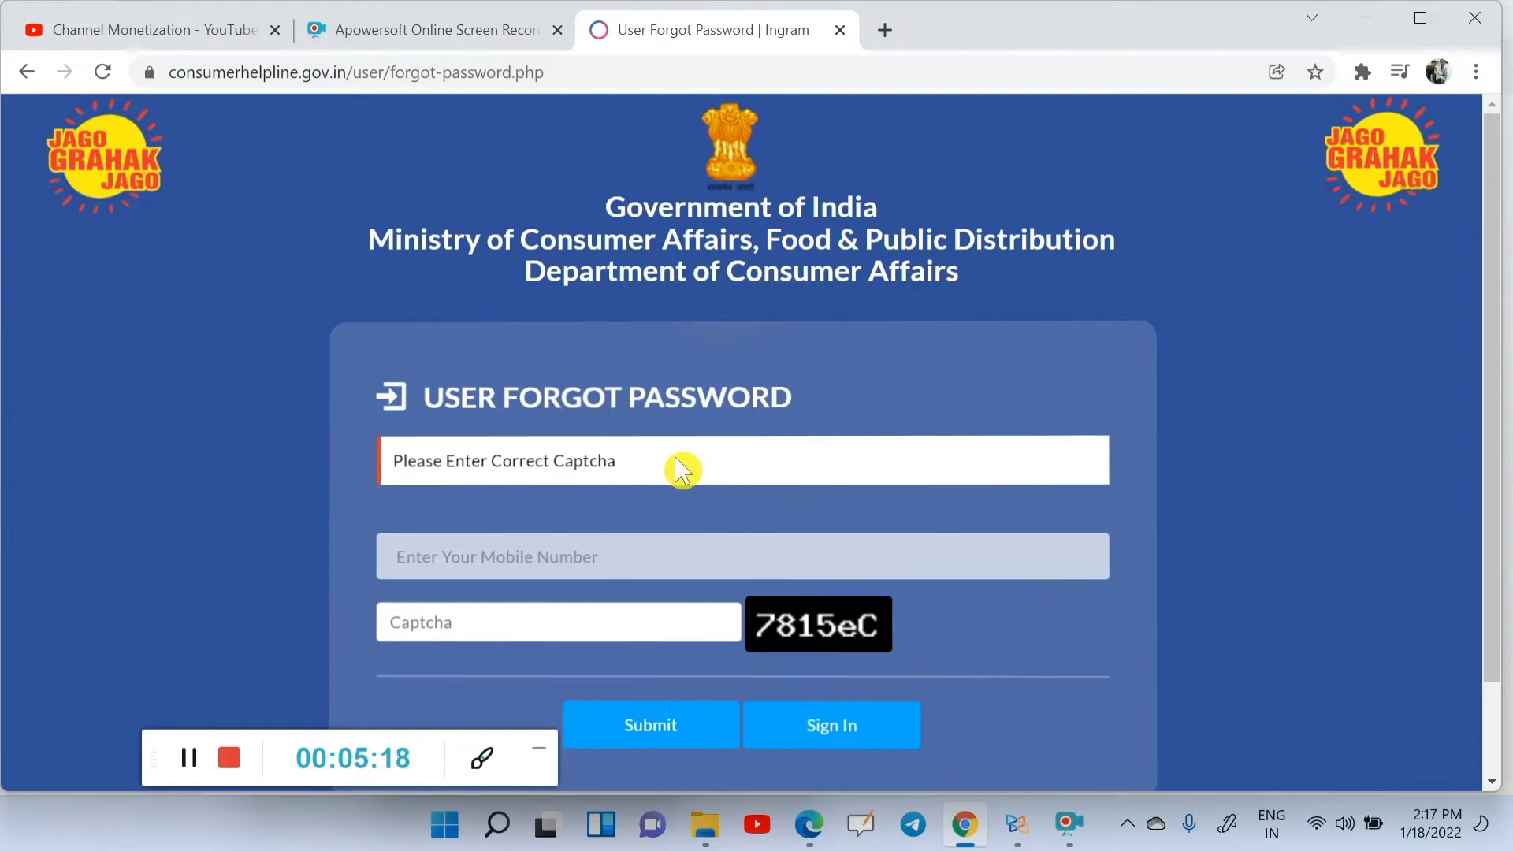
Step: Re-enter the mobile number with a fresh captcha and resubmit
left_click(509, 563)
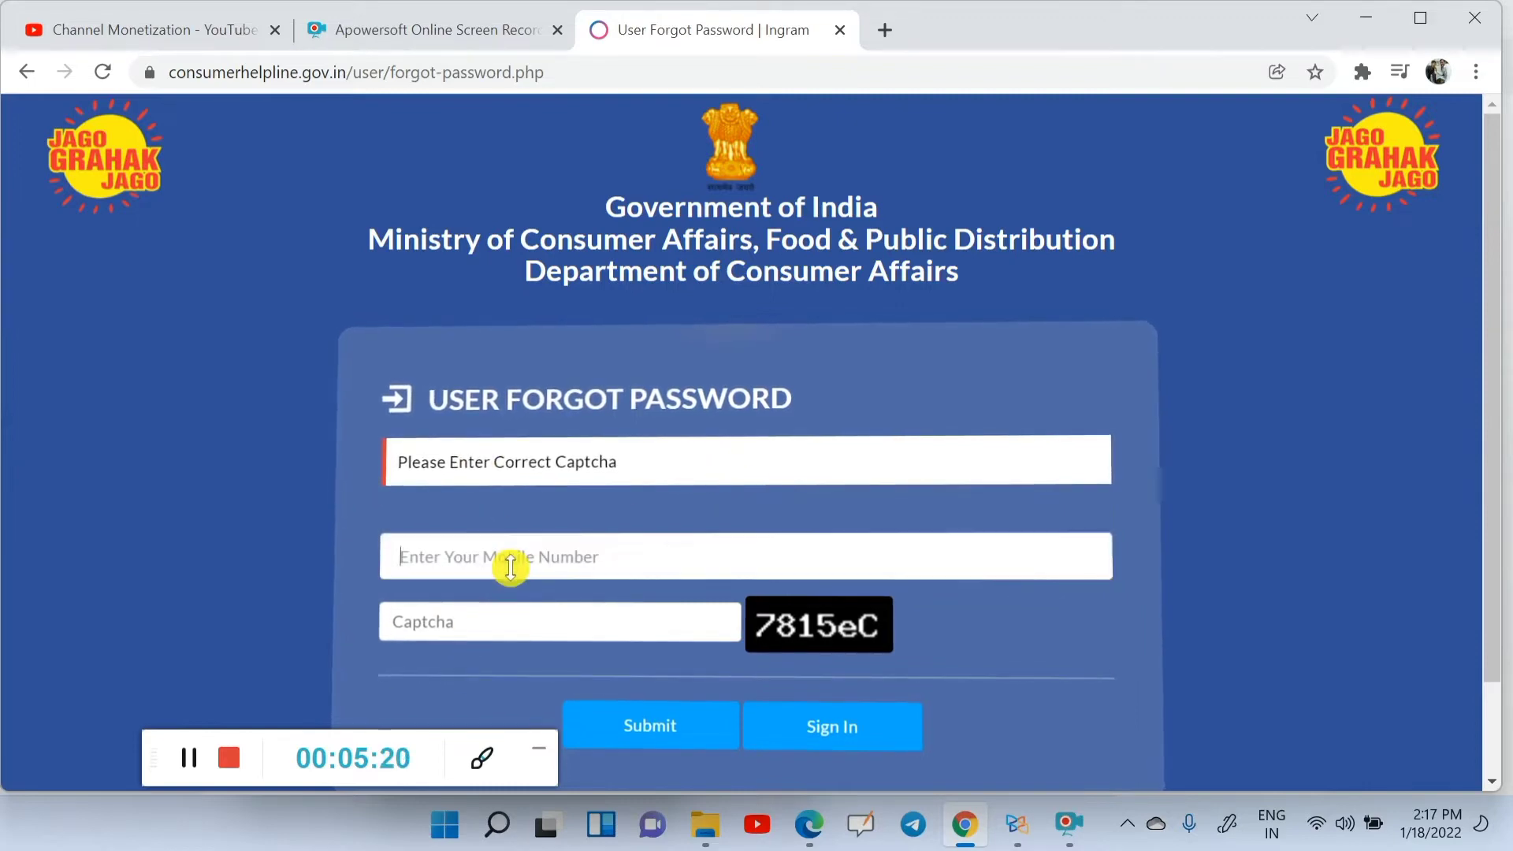
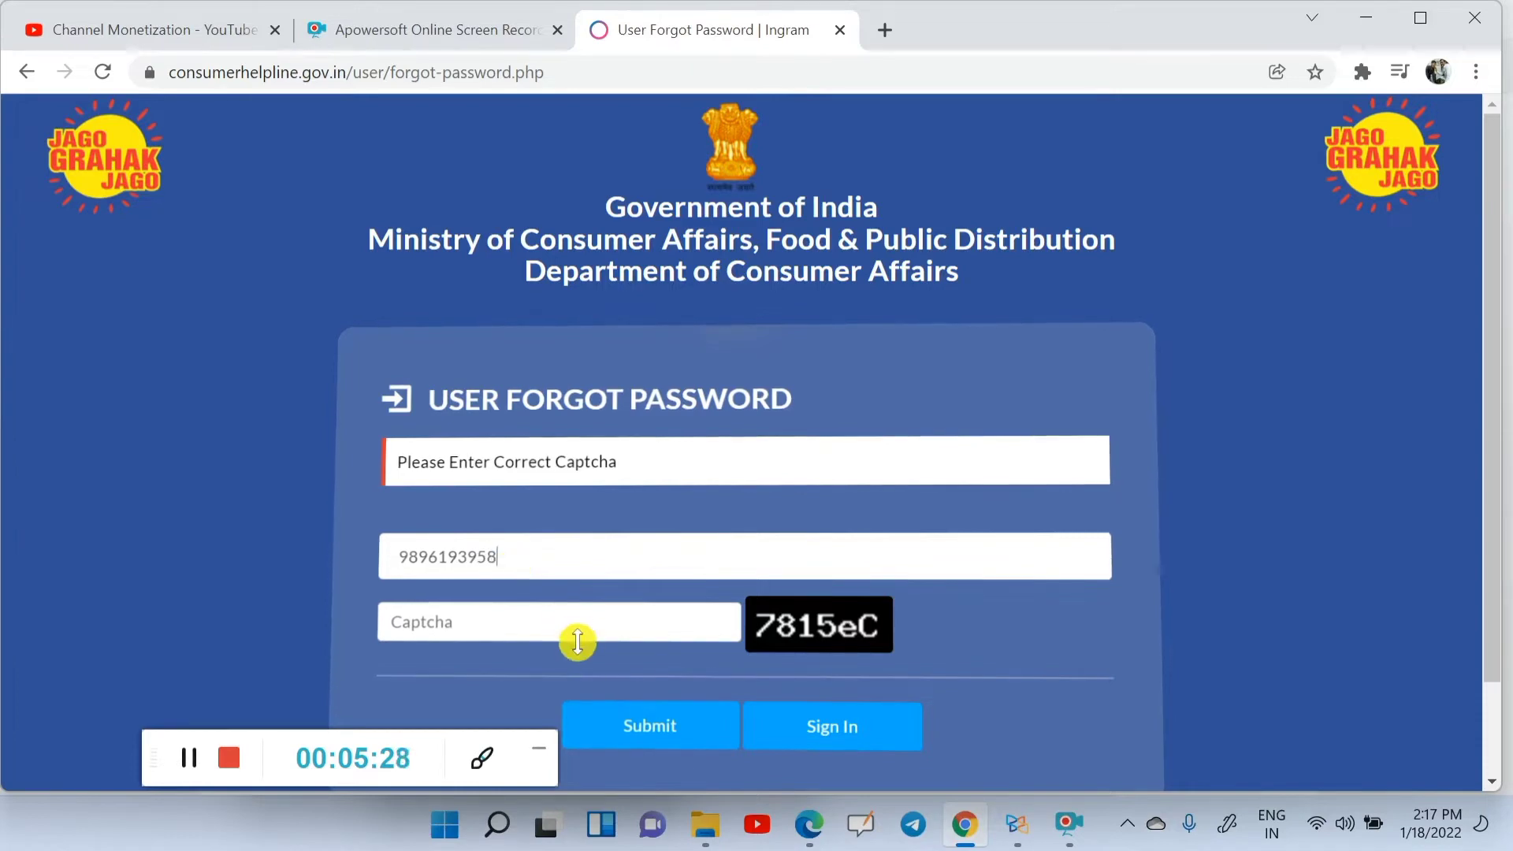
left_click(587, 625)
type("7")
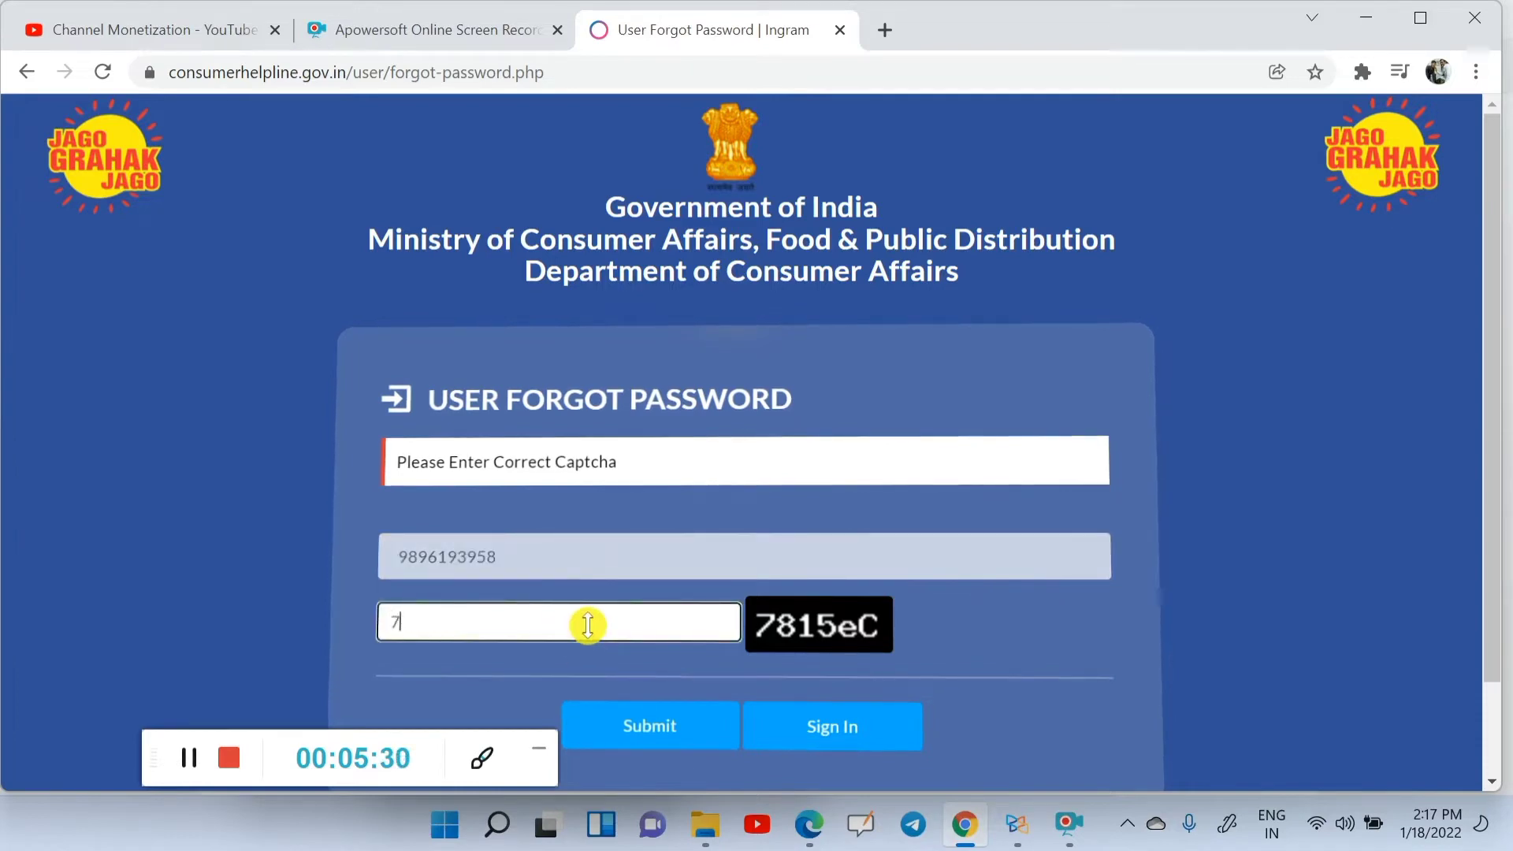
type("815eC")
left_click(613, 736)
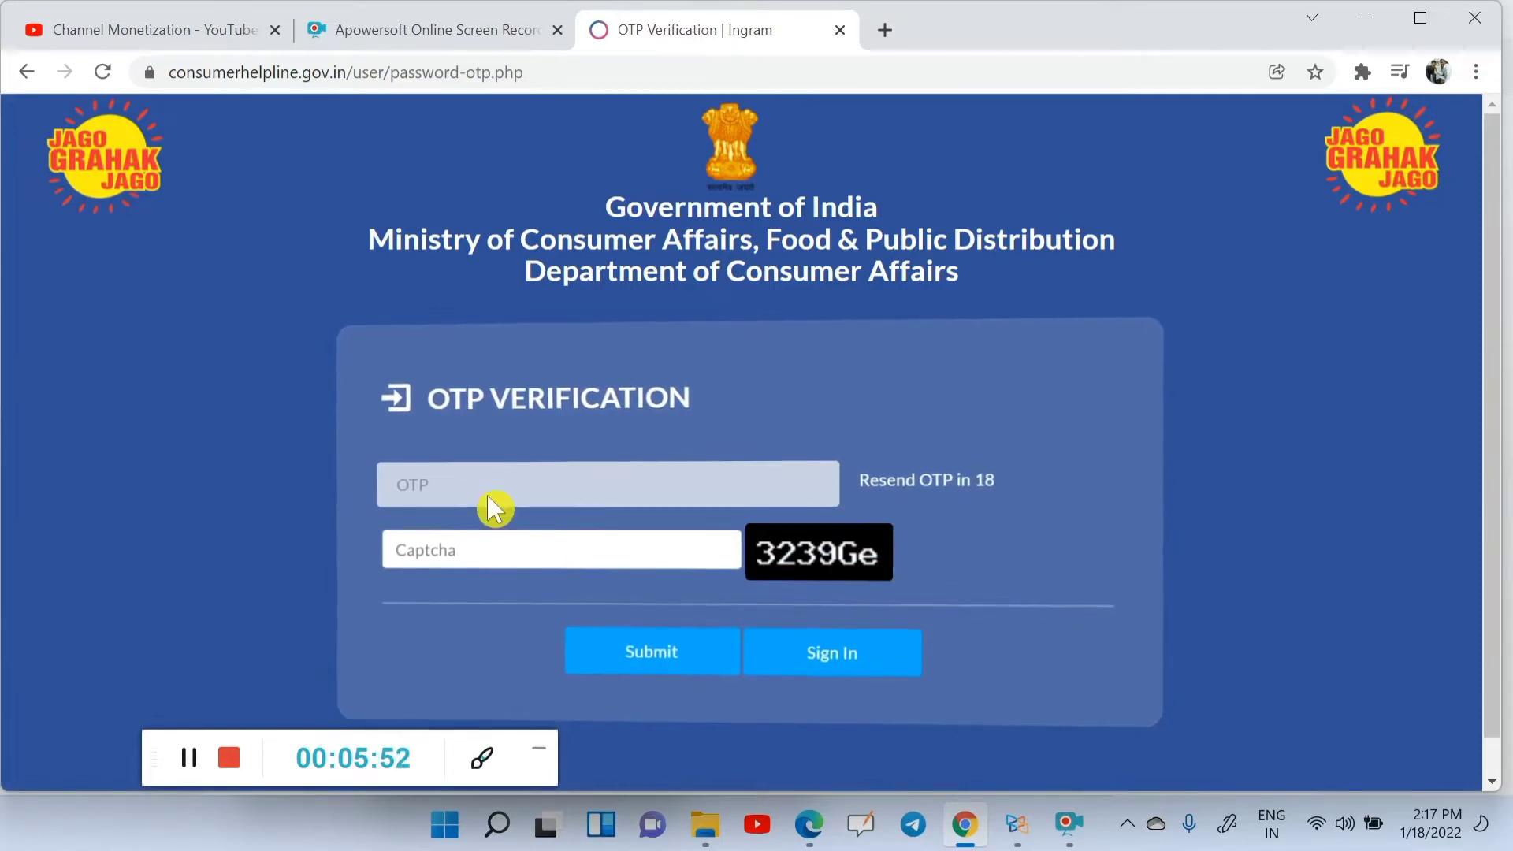
Step: Submit the received OTP with the captcha and accept the OTP-verified alert
left_click(461, 482)
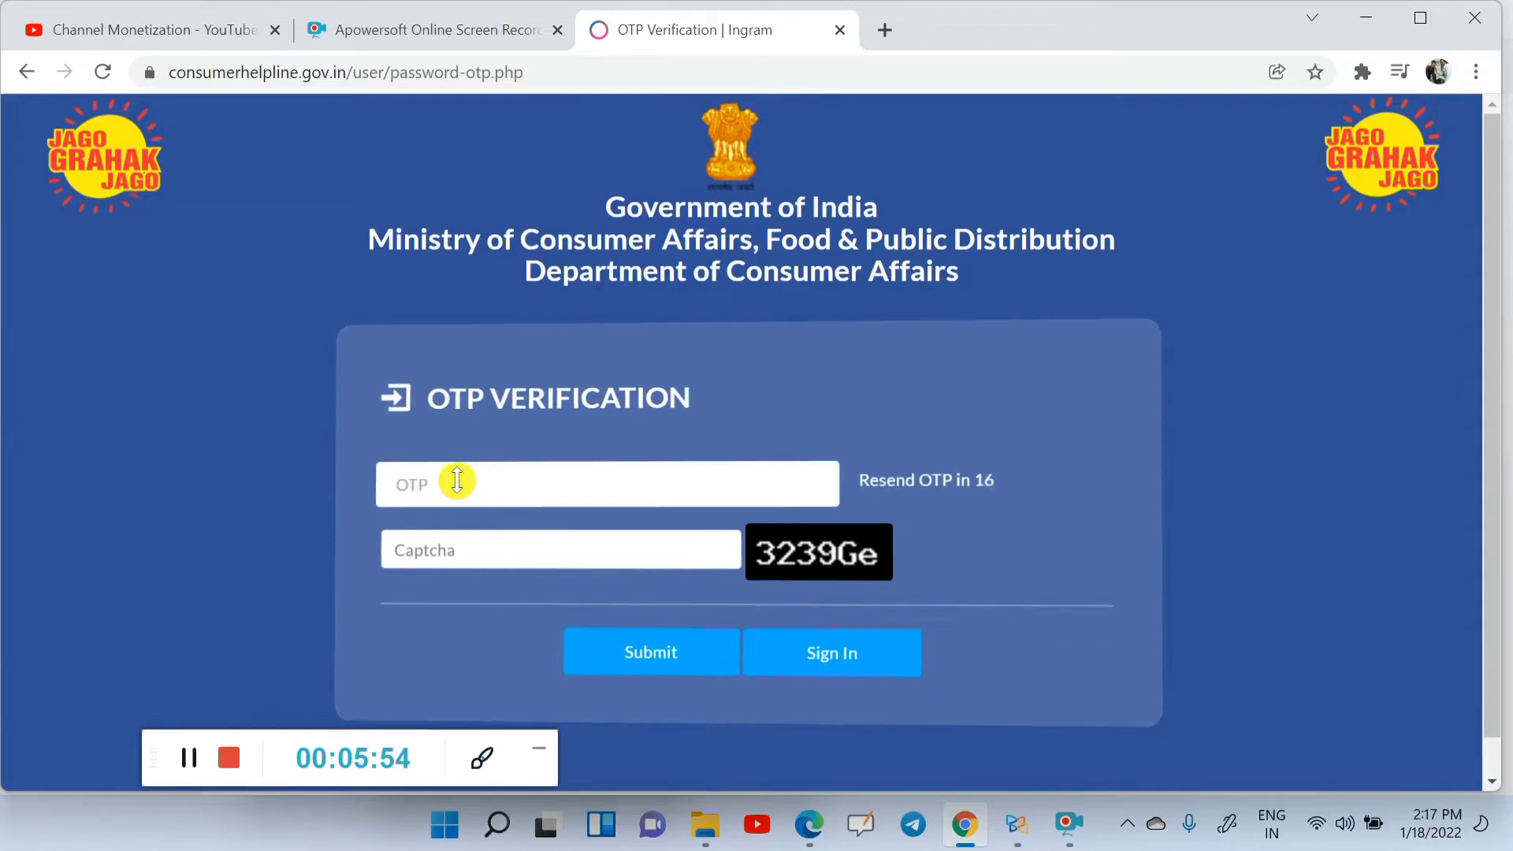
left_click(483, 557)
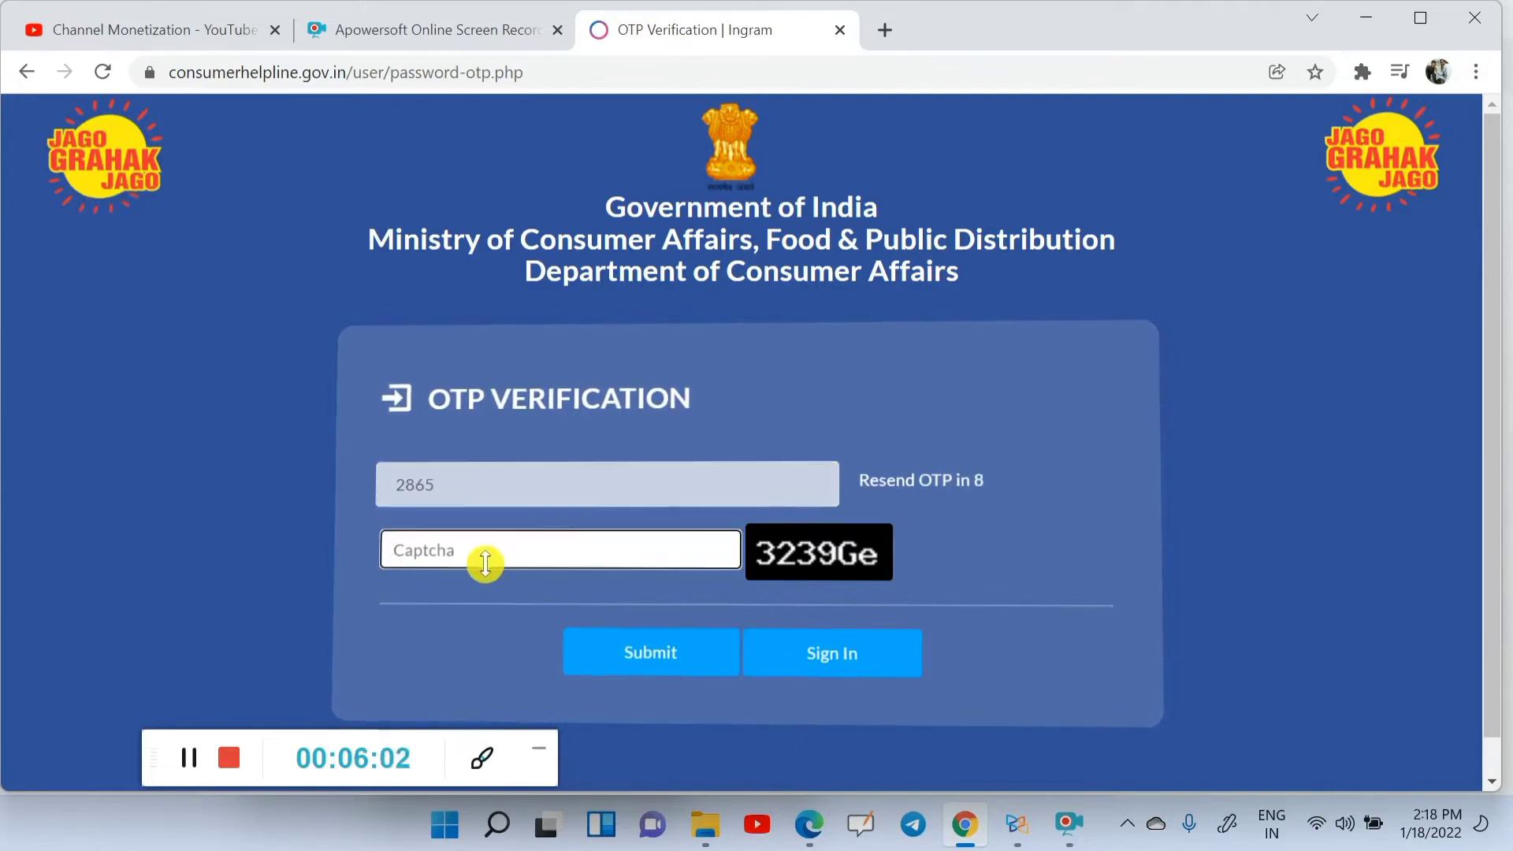
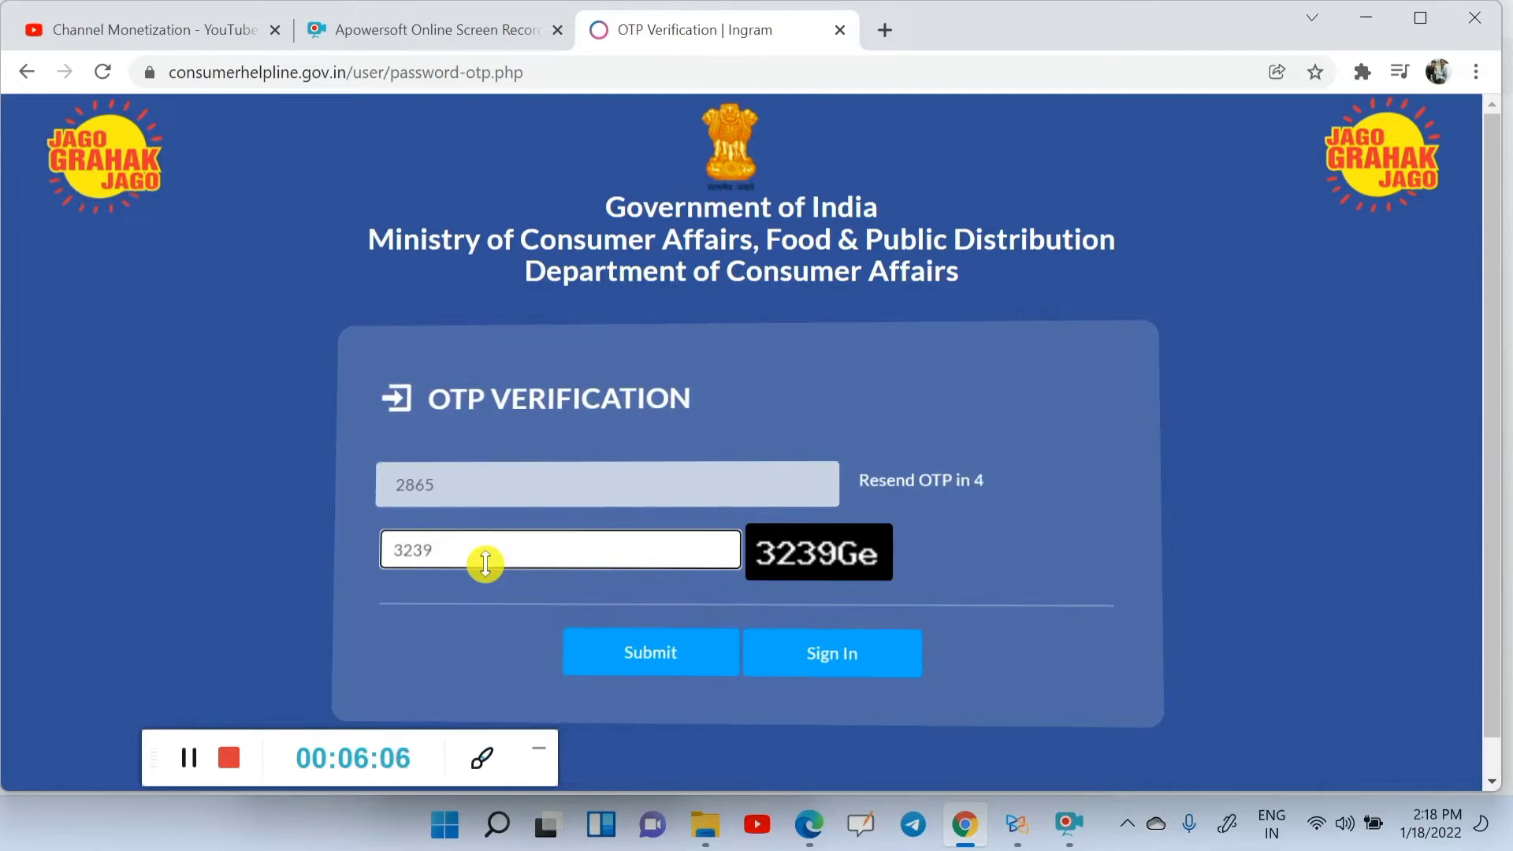
left_click(622, 677)
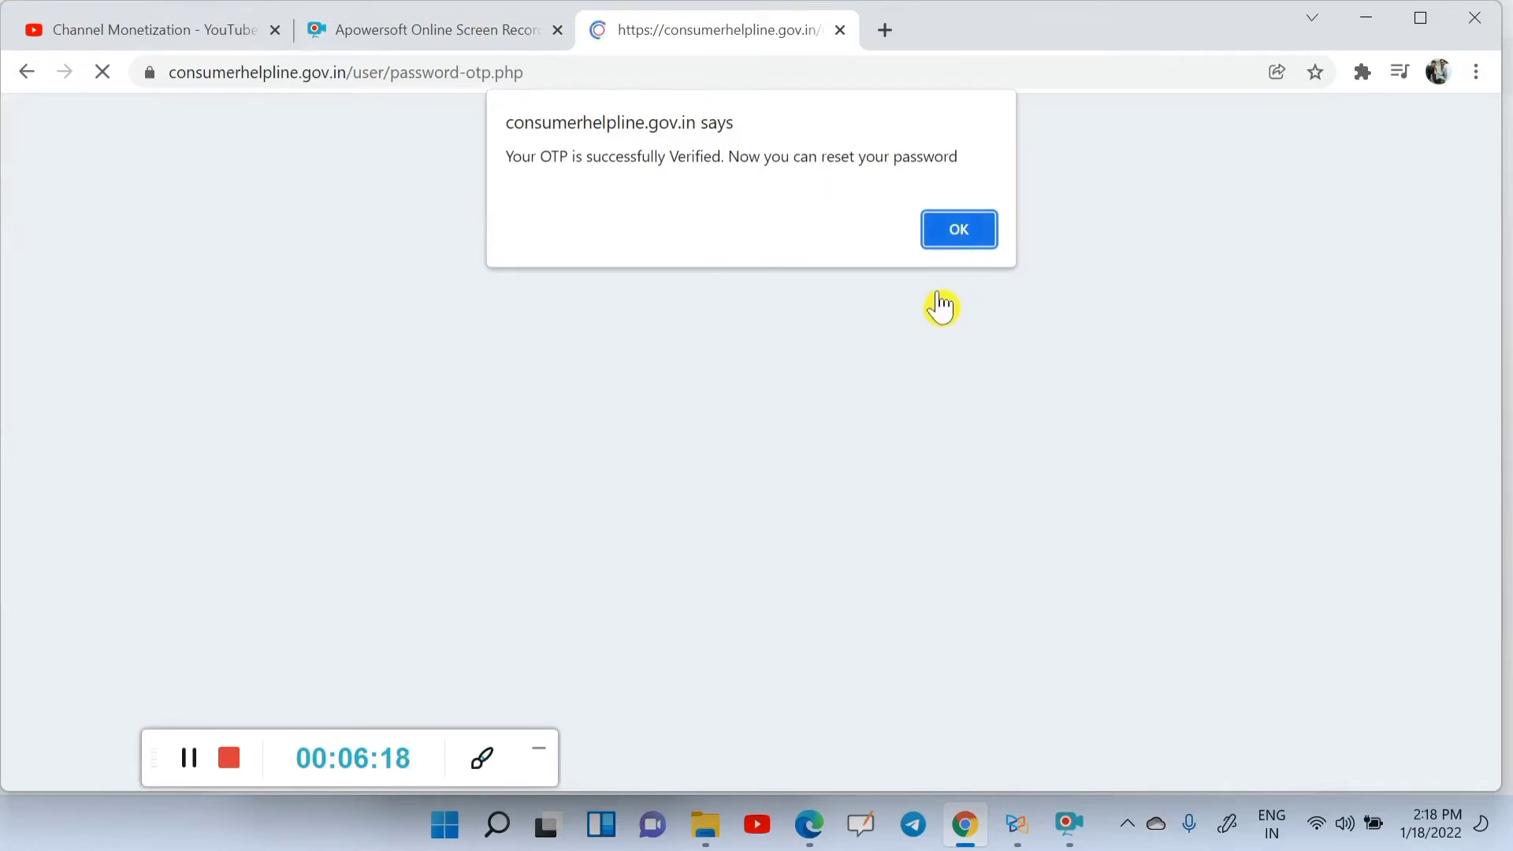
left_click(959, 241)
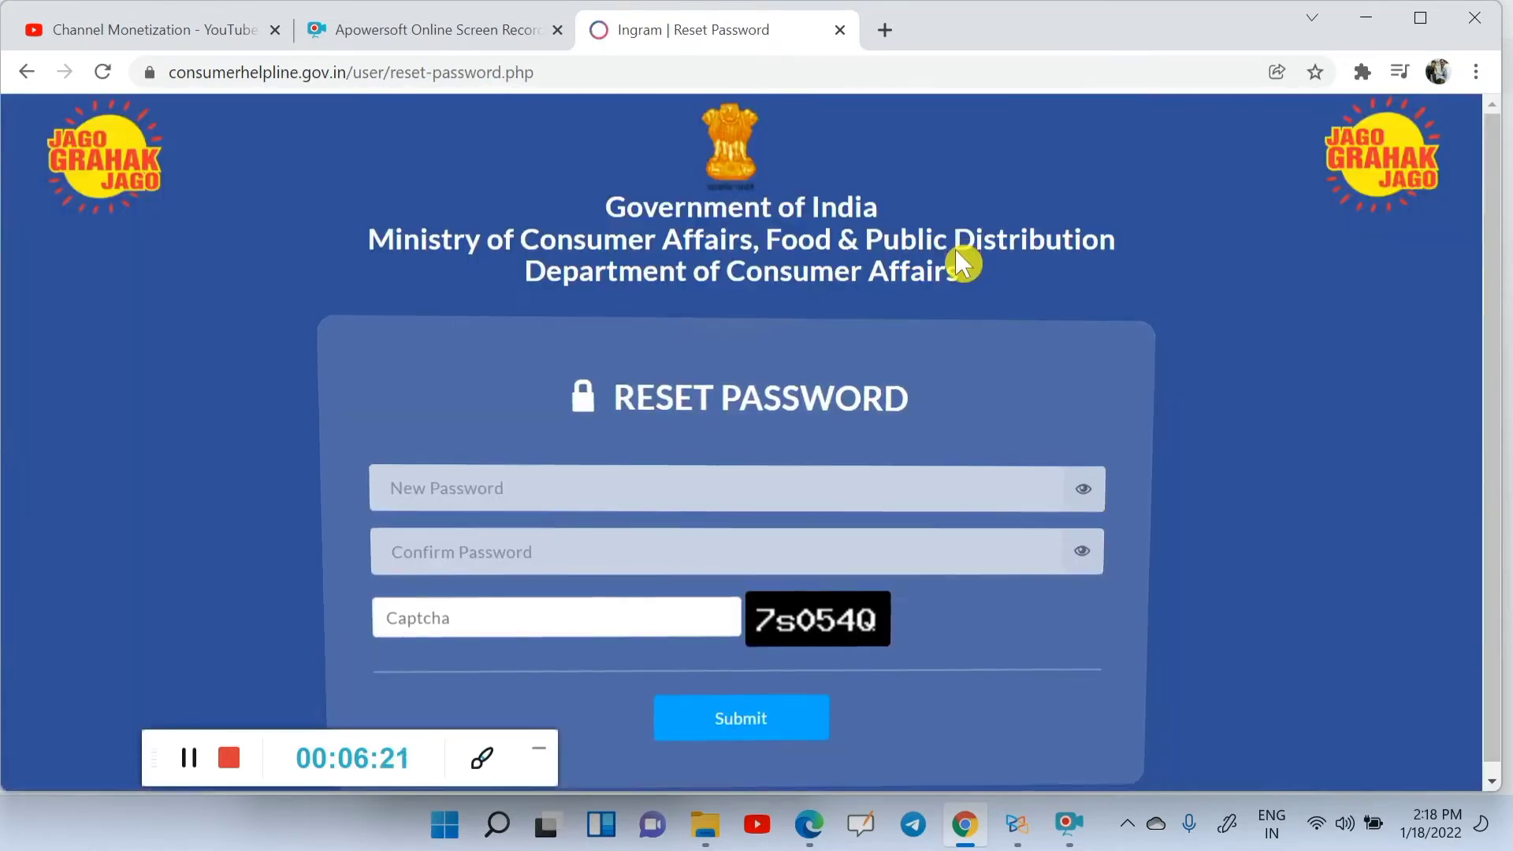
Step: Submit a new password, its confirmation and the captcha on the Reset Password form
left_click(592, 484)
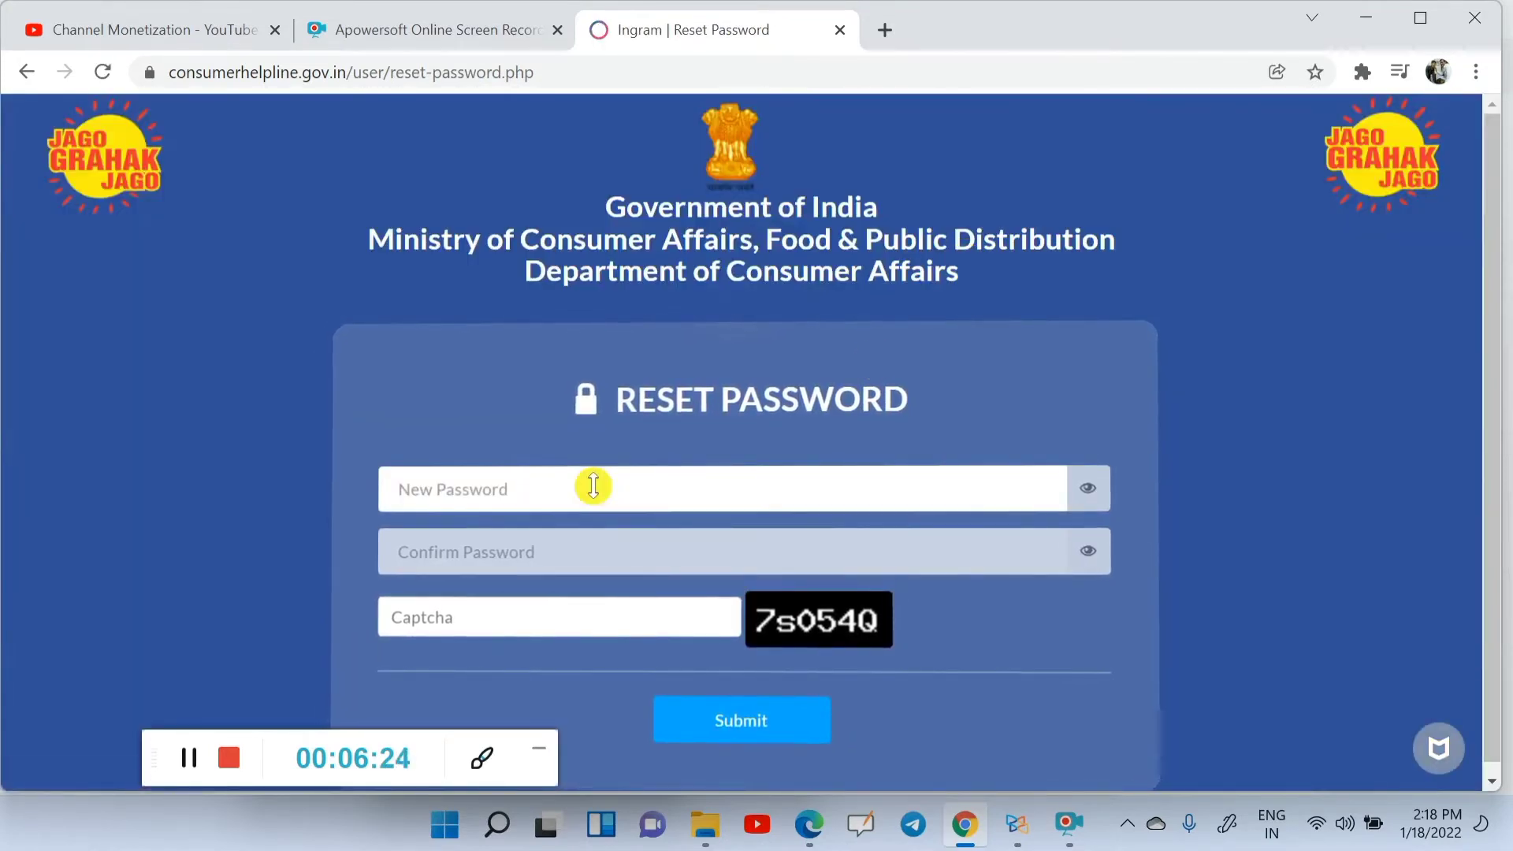
type("a")
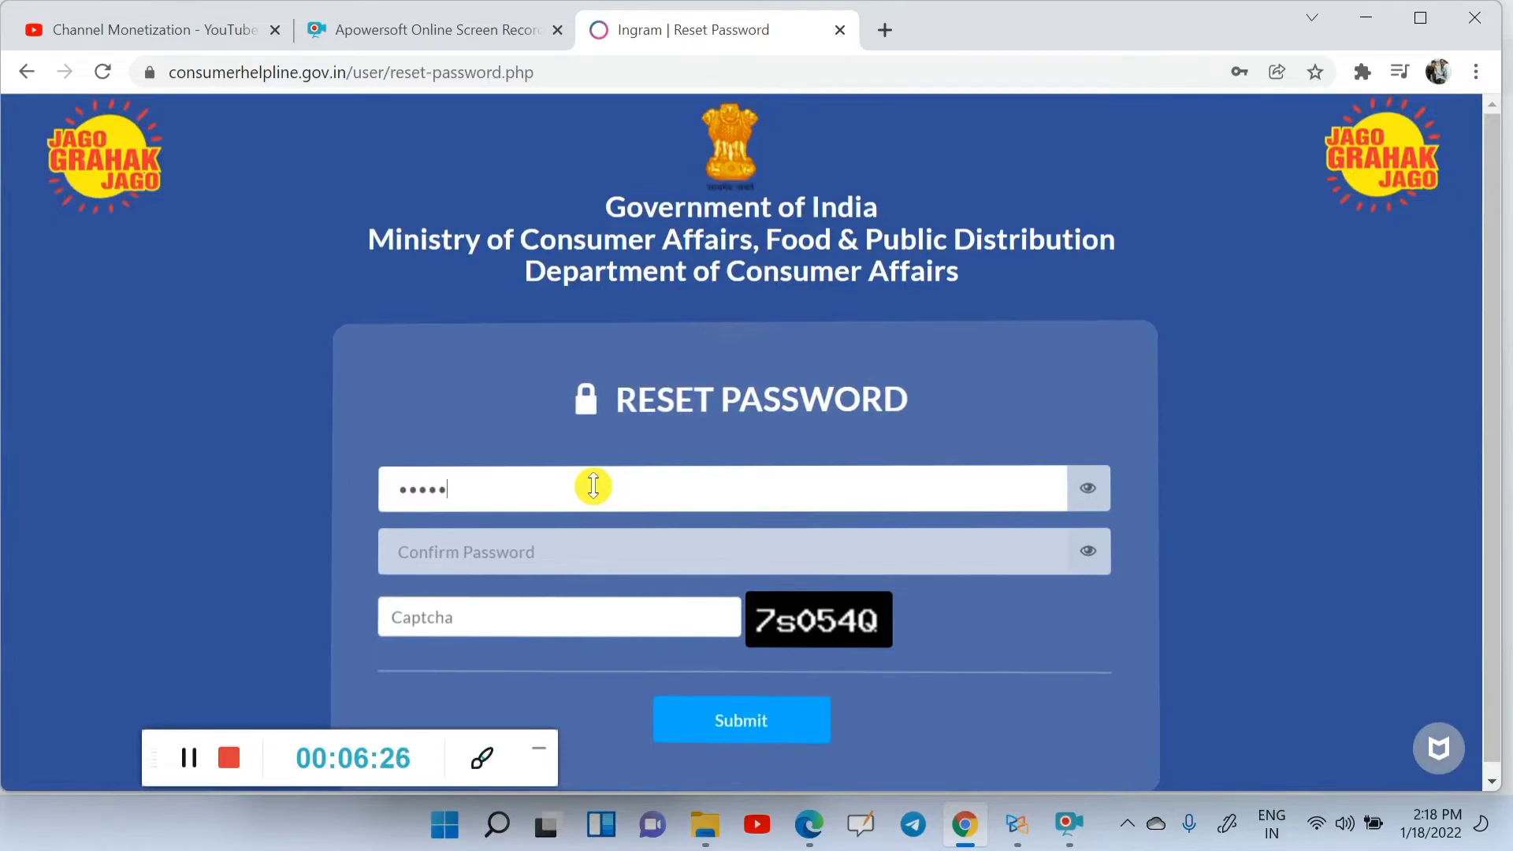
type("aaaaa")
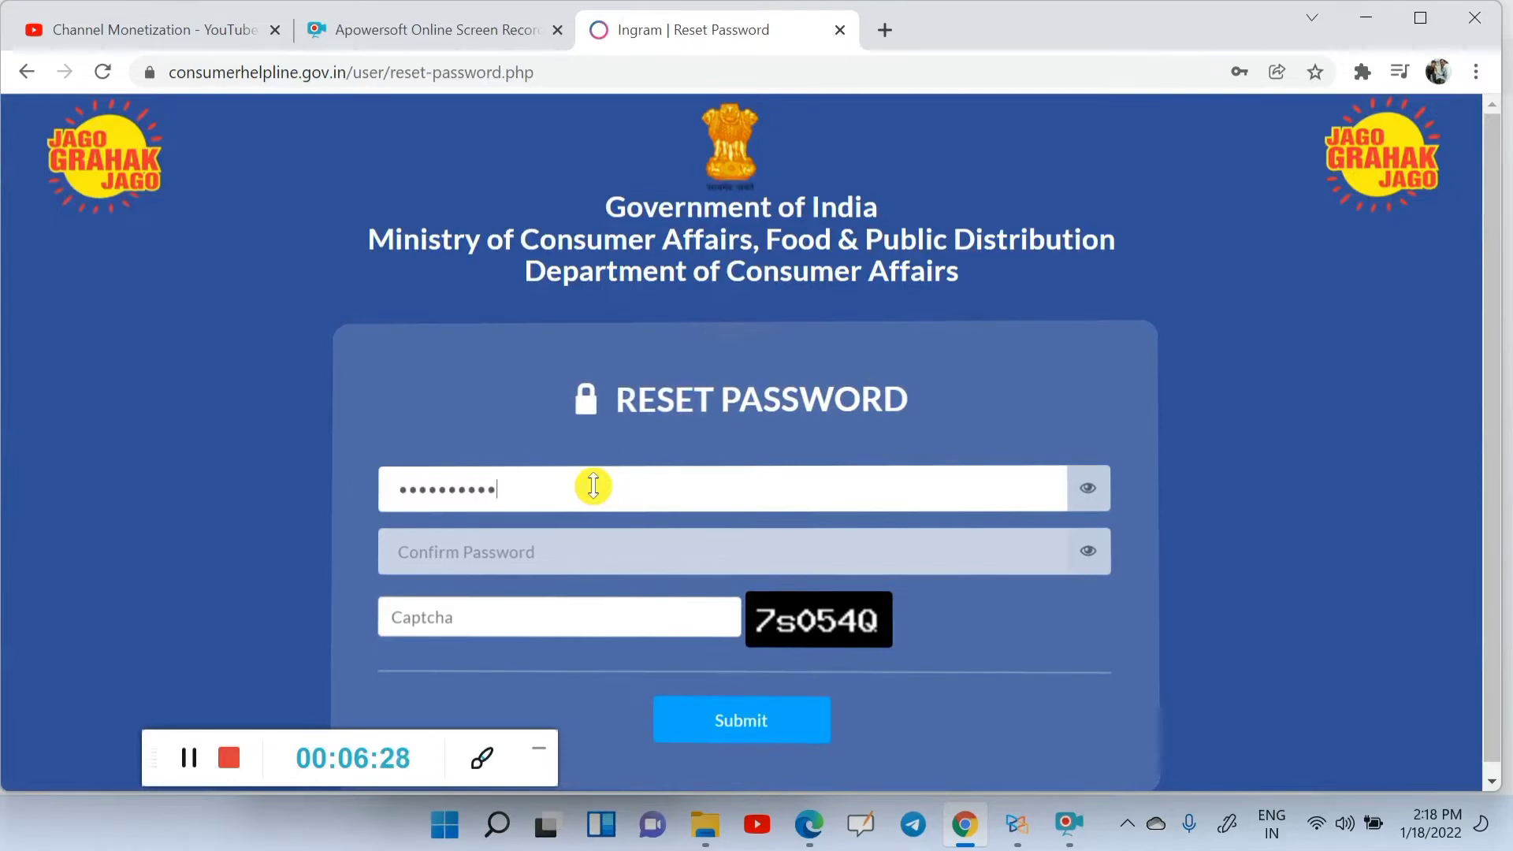
type("a")
key("Tab")
type("a")
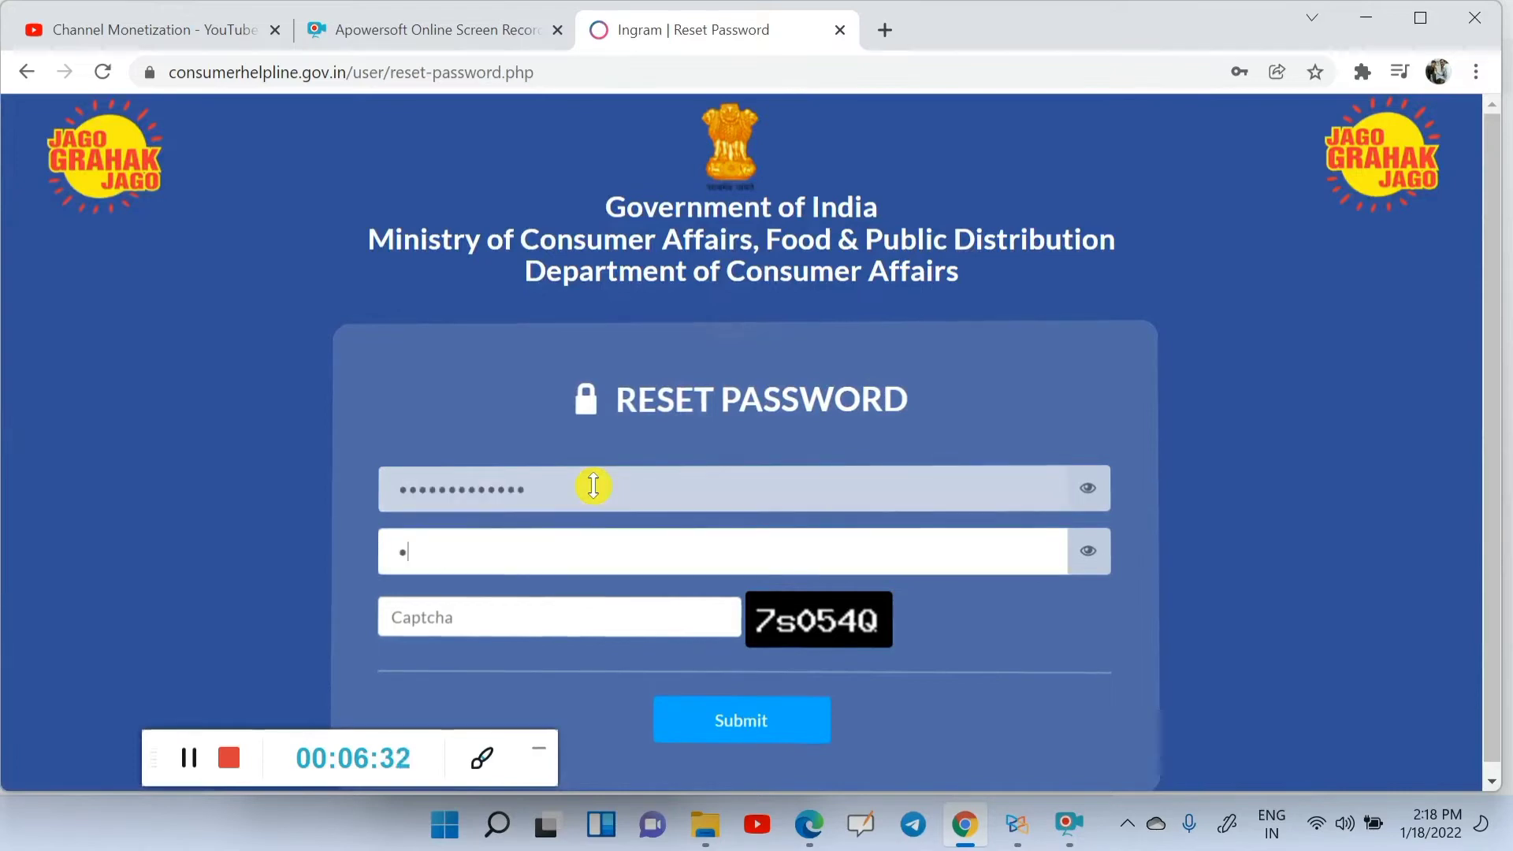
type("aaaaaaaaa")
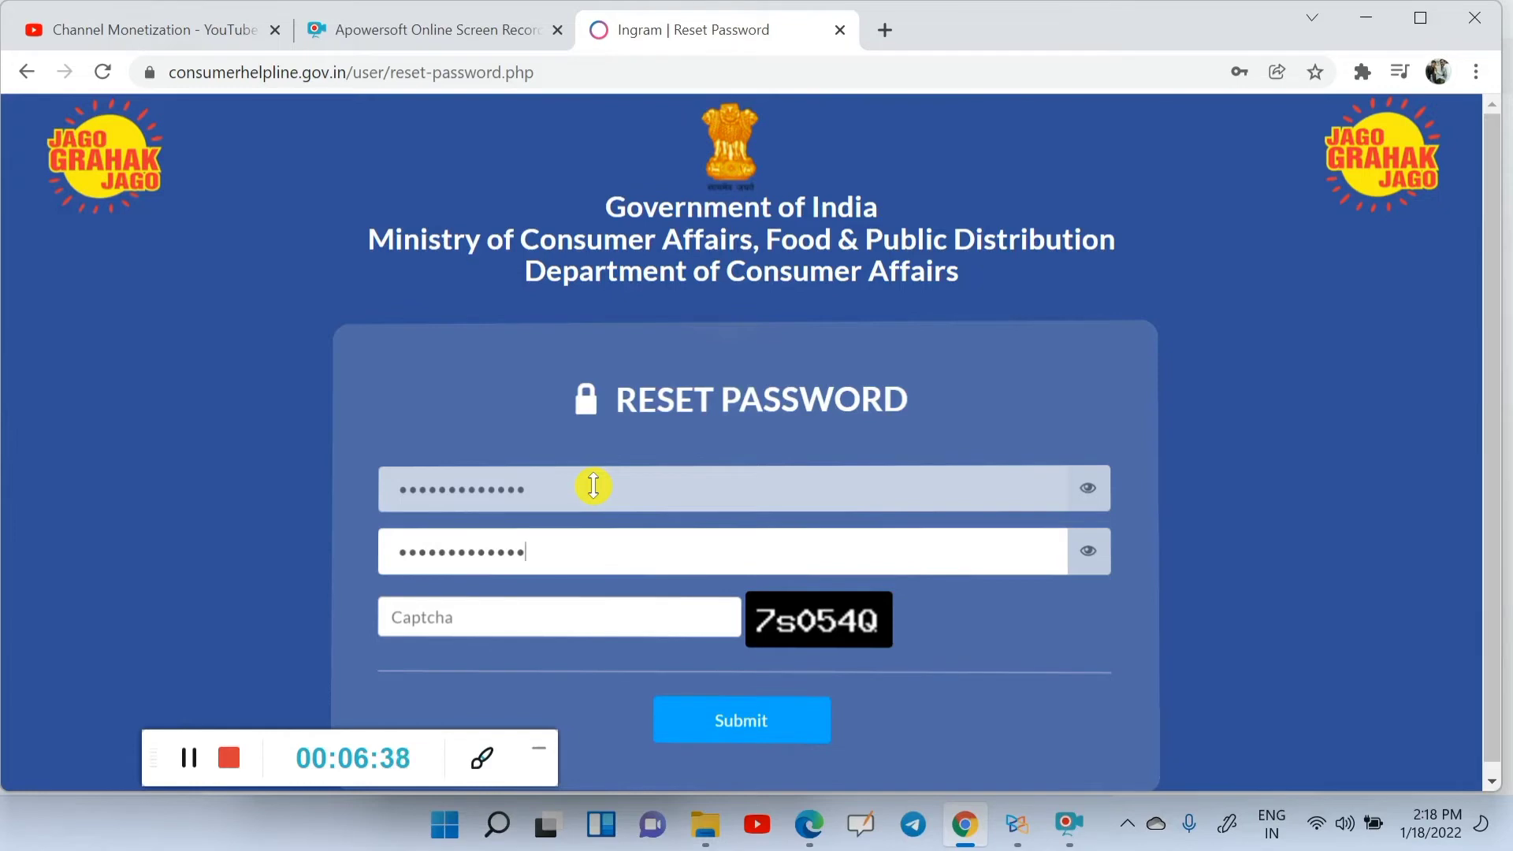
left_click(536, 625)
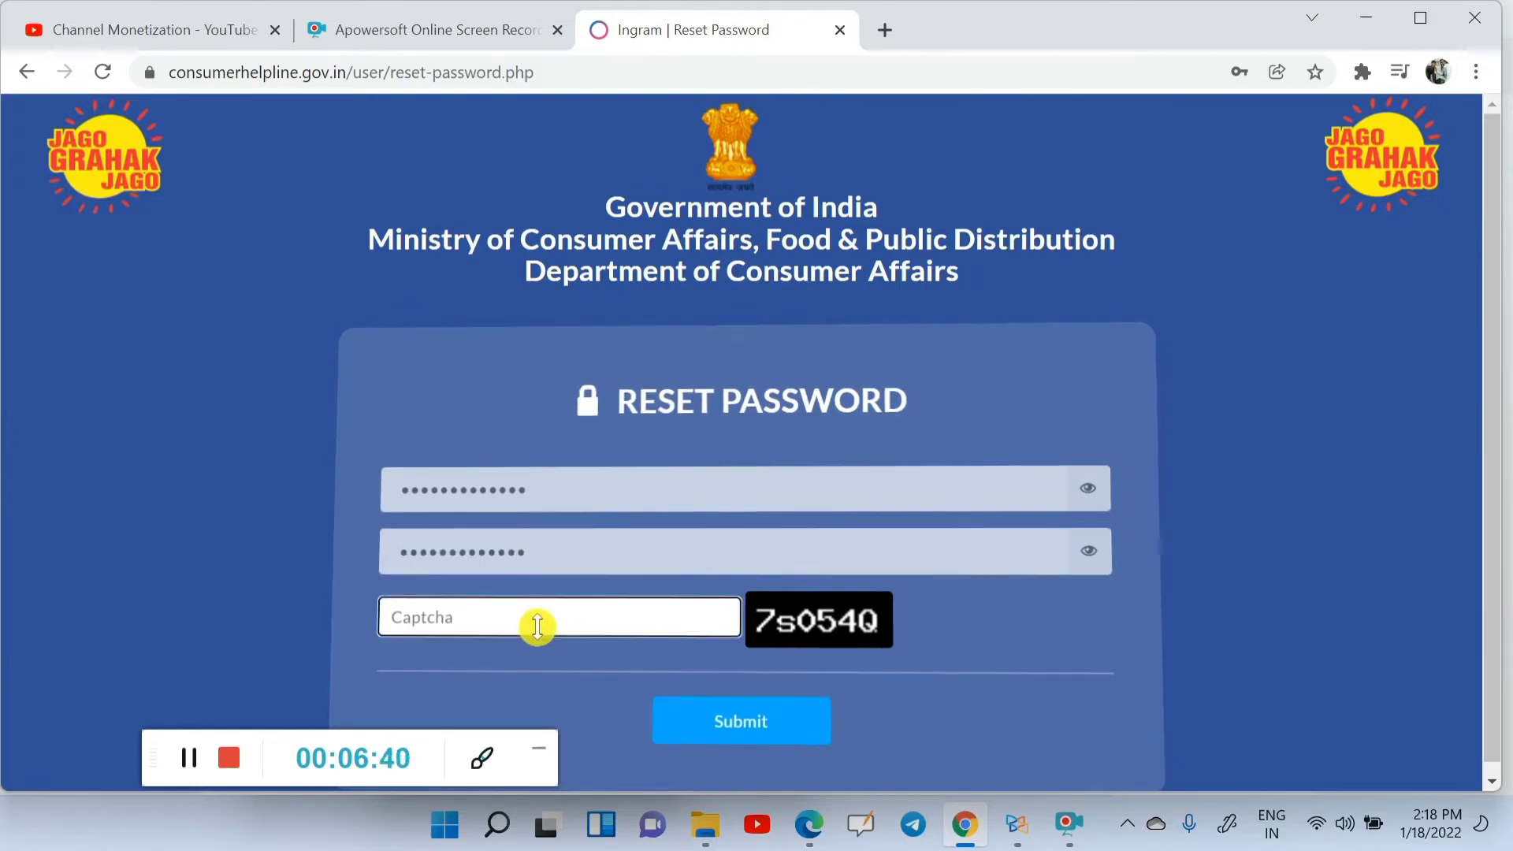
type("7sO54Q")
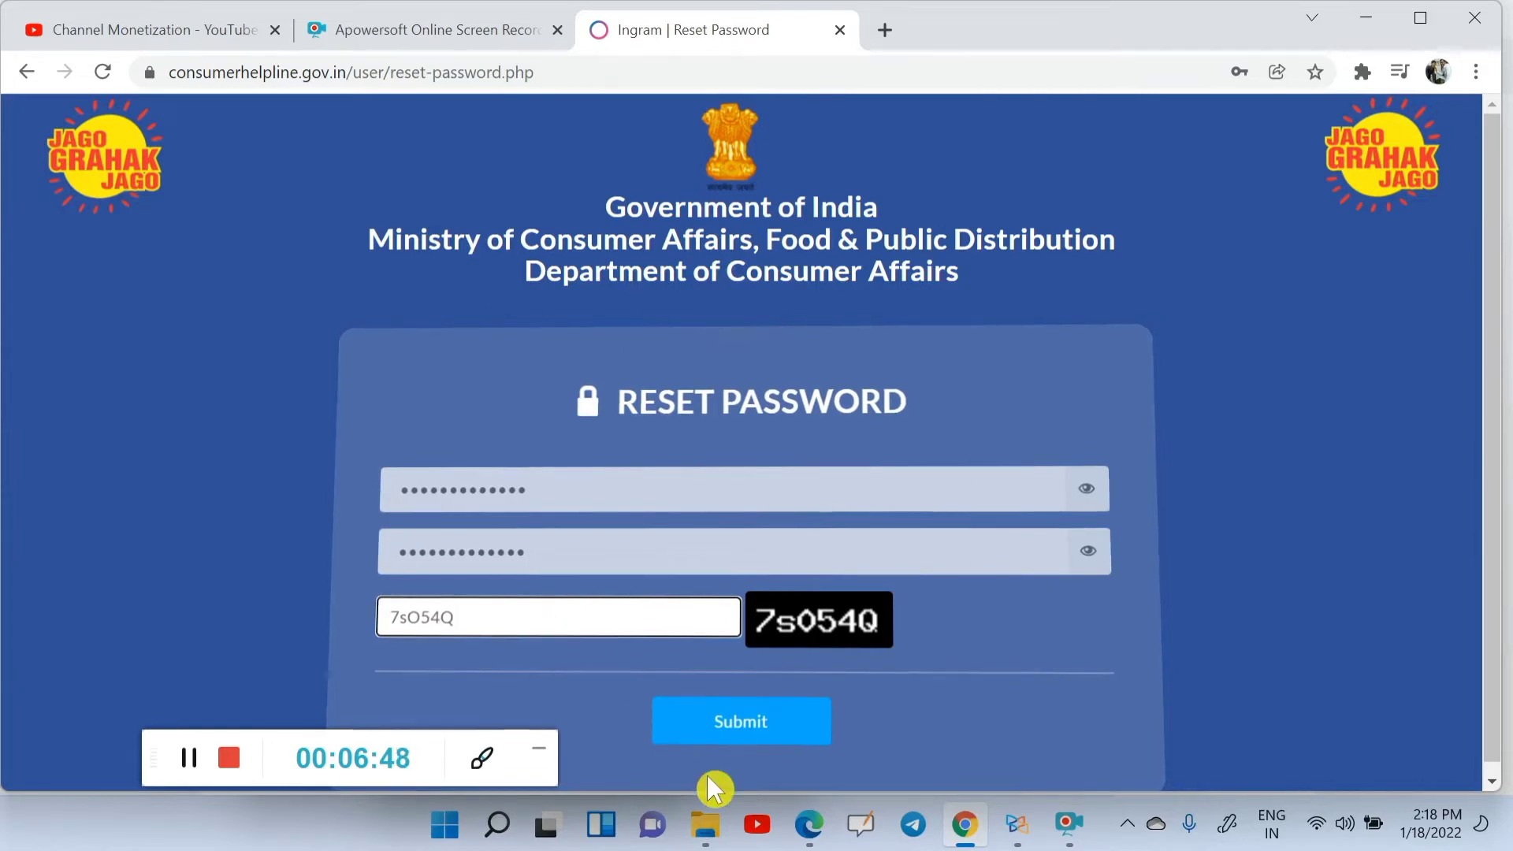
left_click(732, 741)
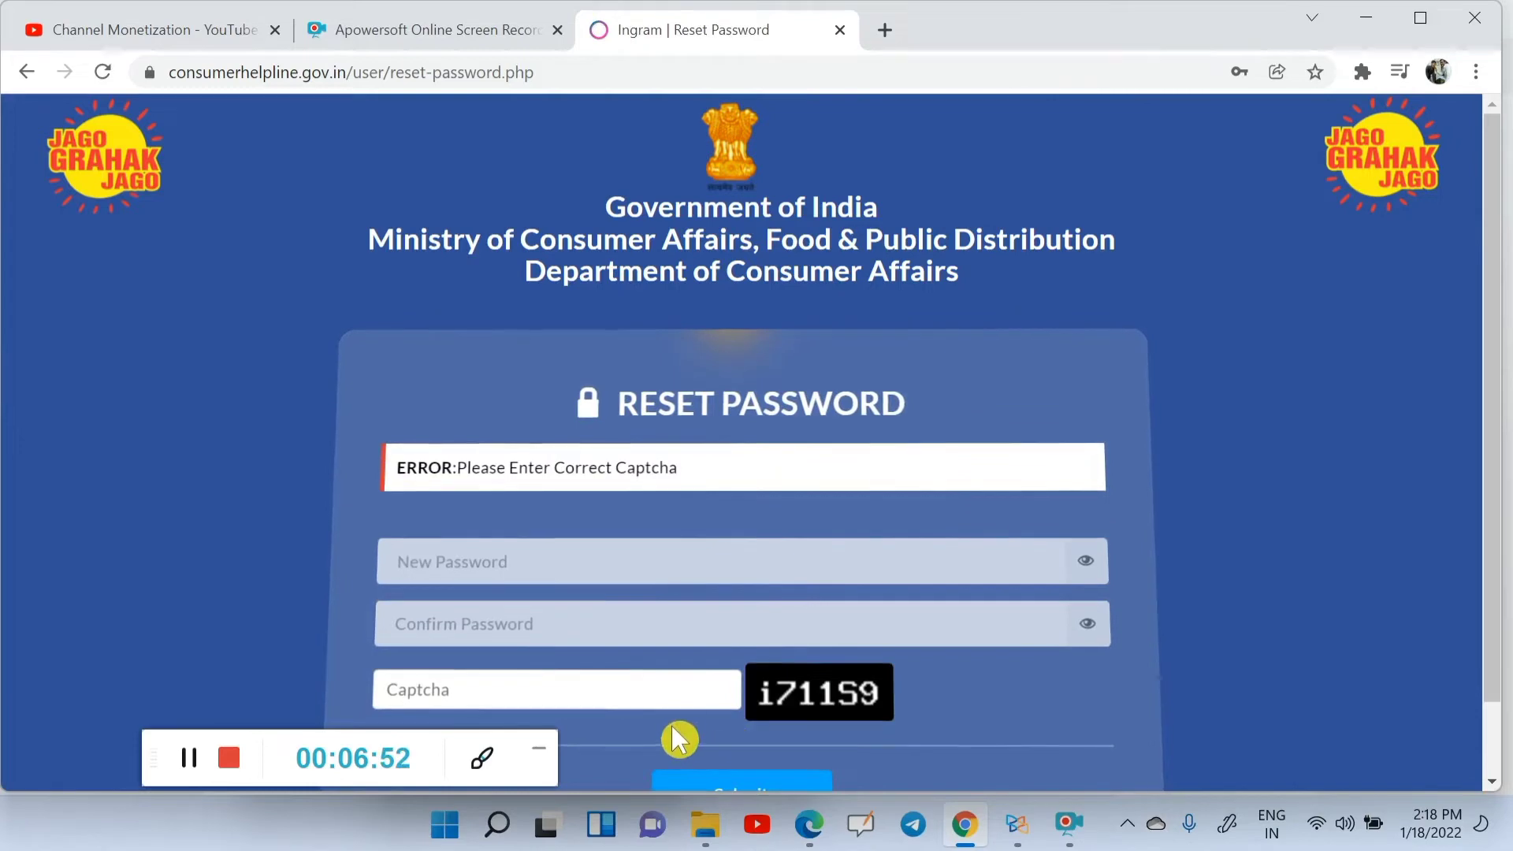
Step: Re-enter the new password and confirm it in the confirmation field
left_click(595, 556)
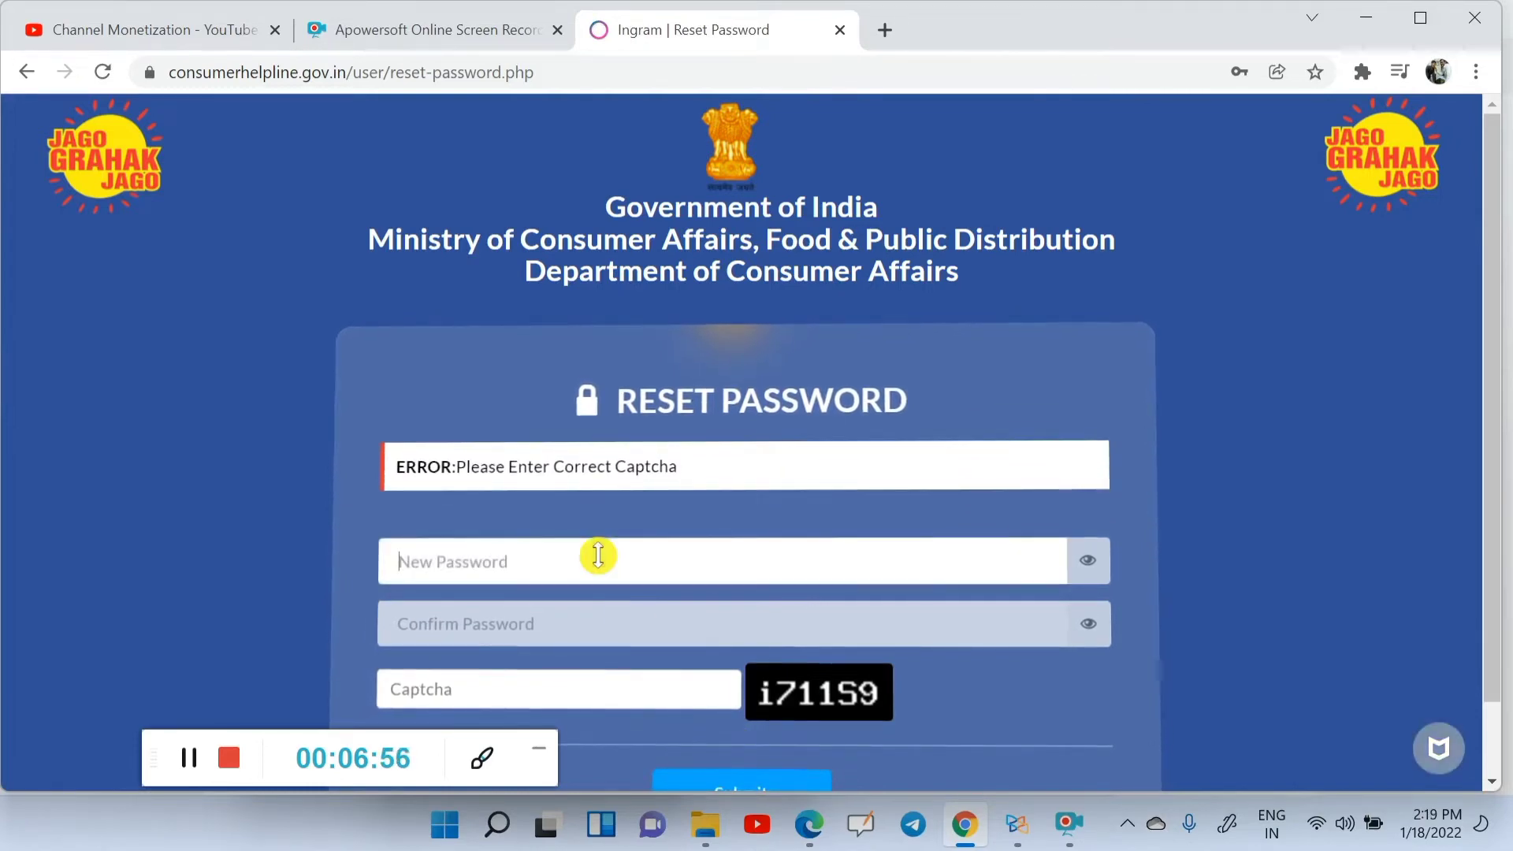
type("a")
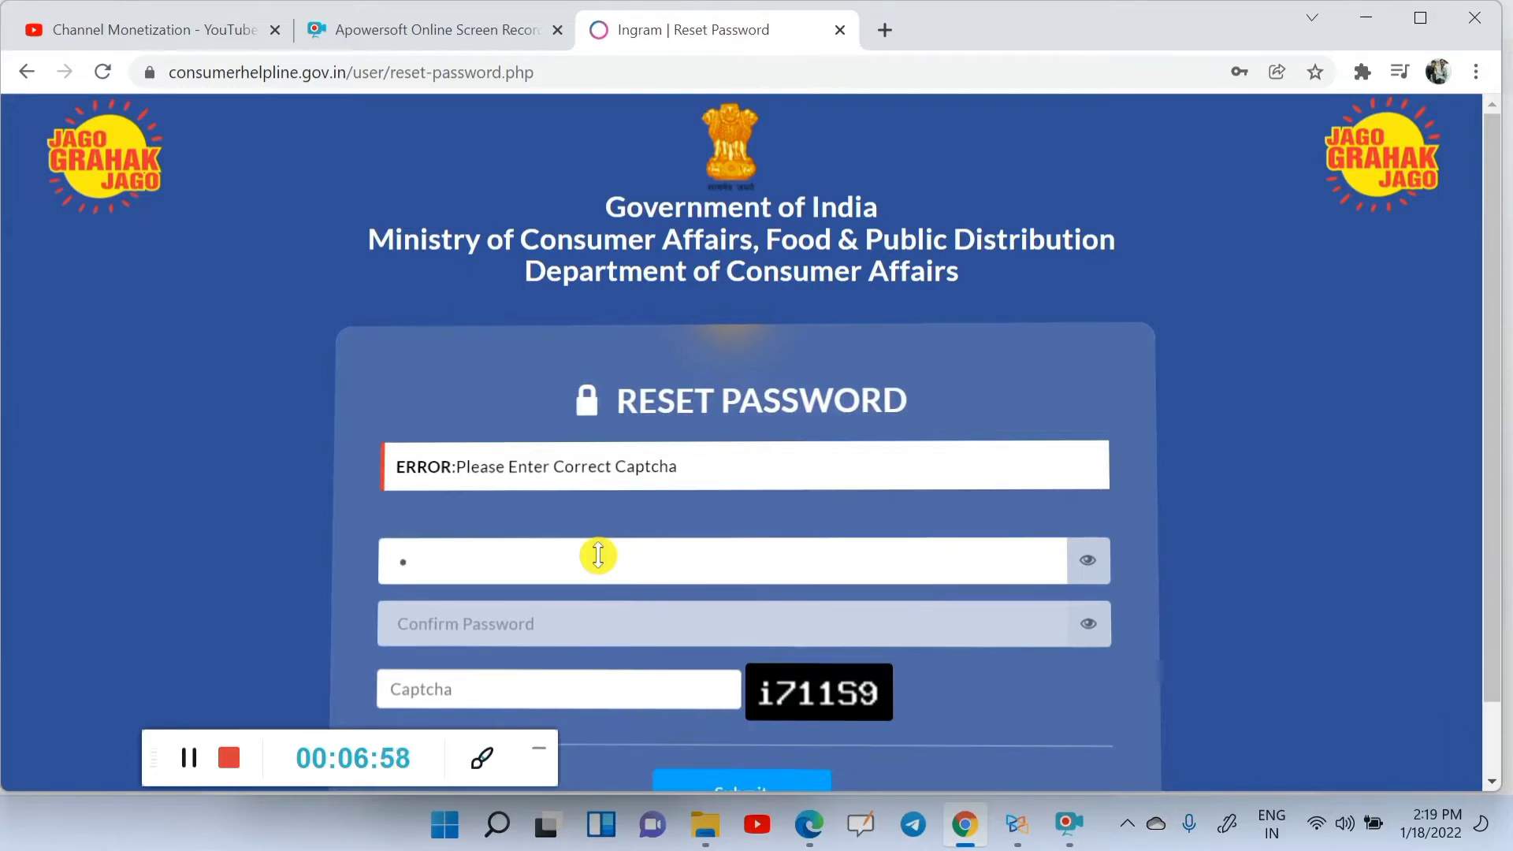
key("BackSpace")
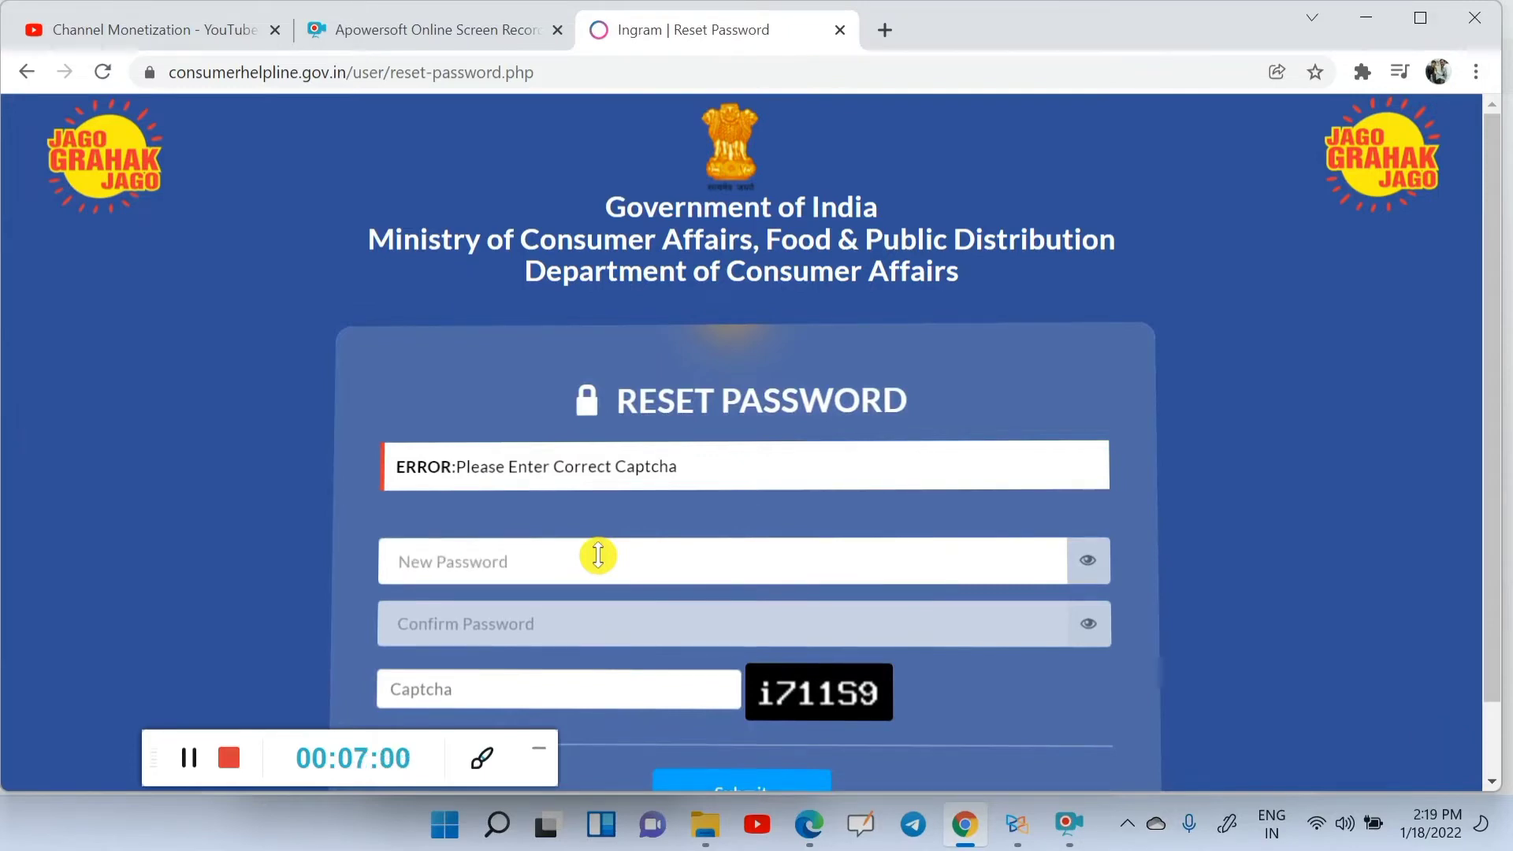
type("a")
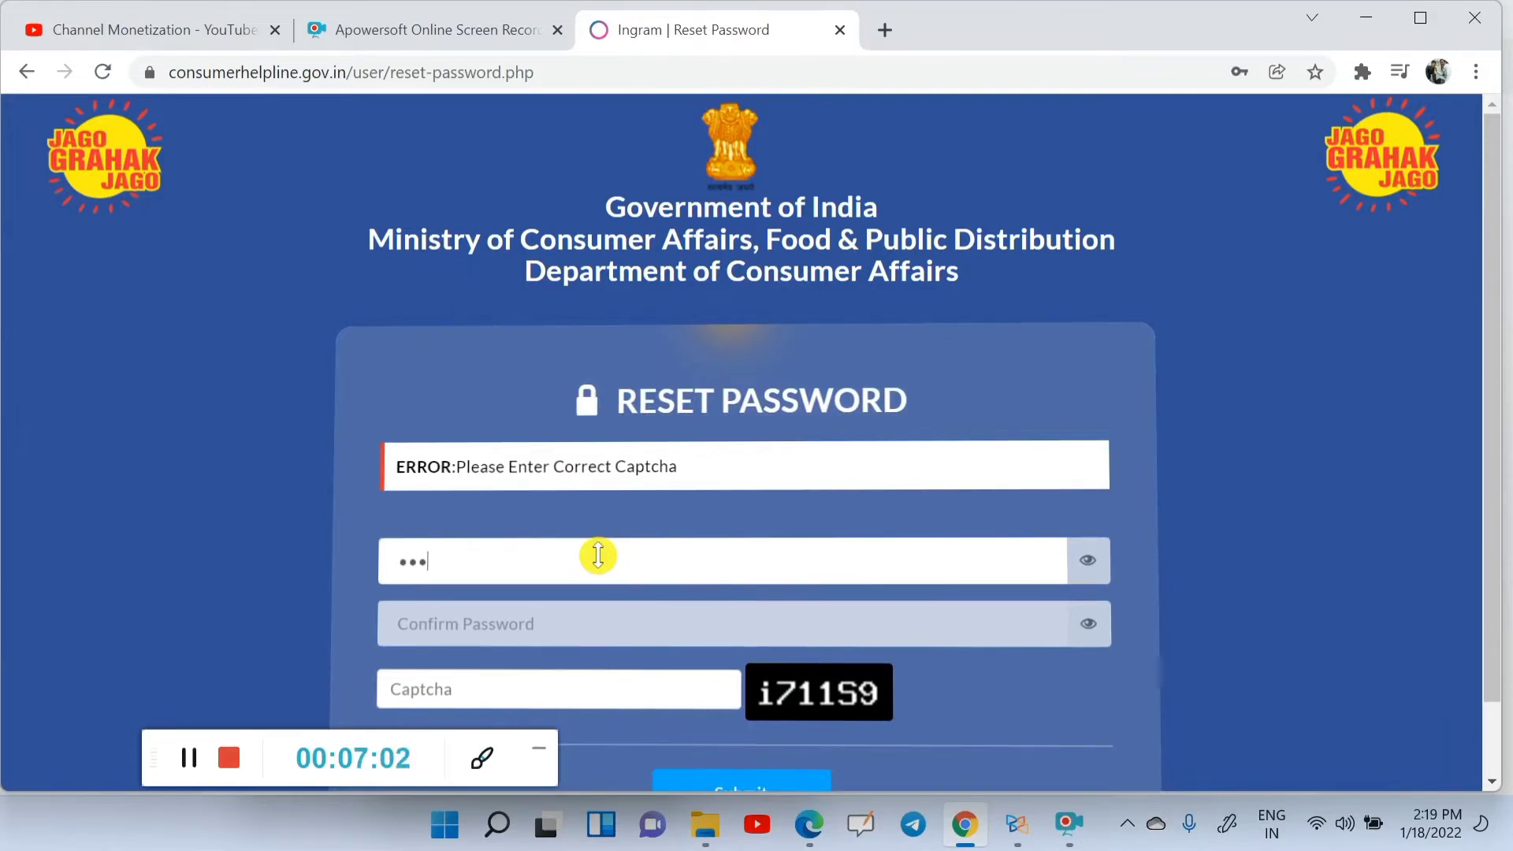
type("•••••••••")
key("Tab")
key("Tab")
type("a")
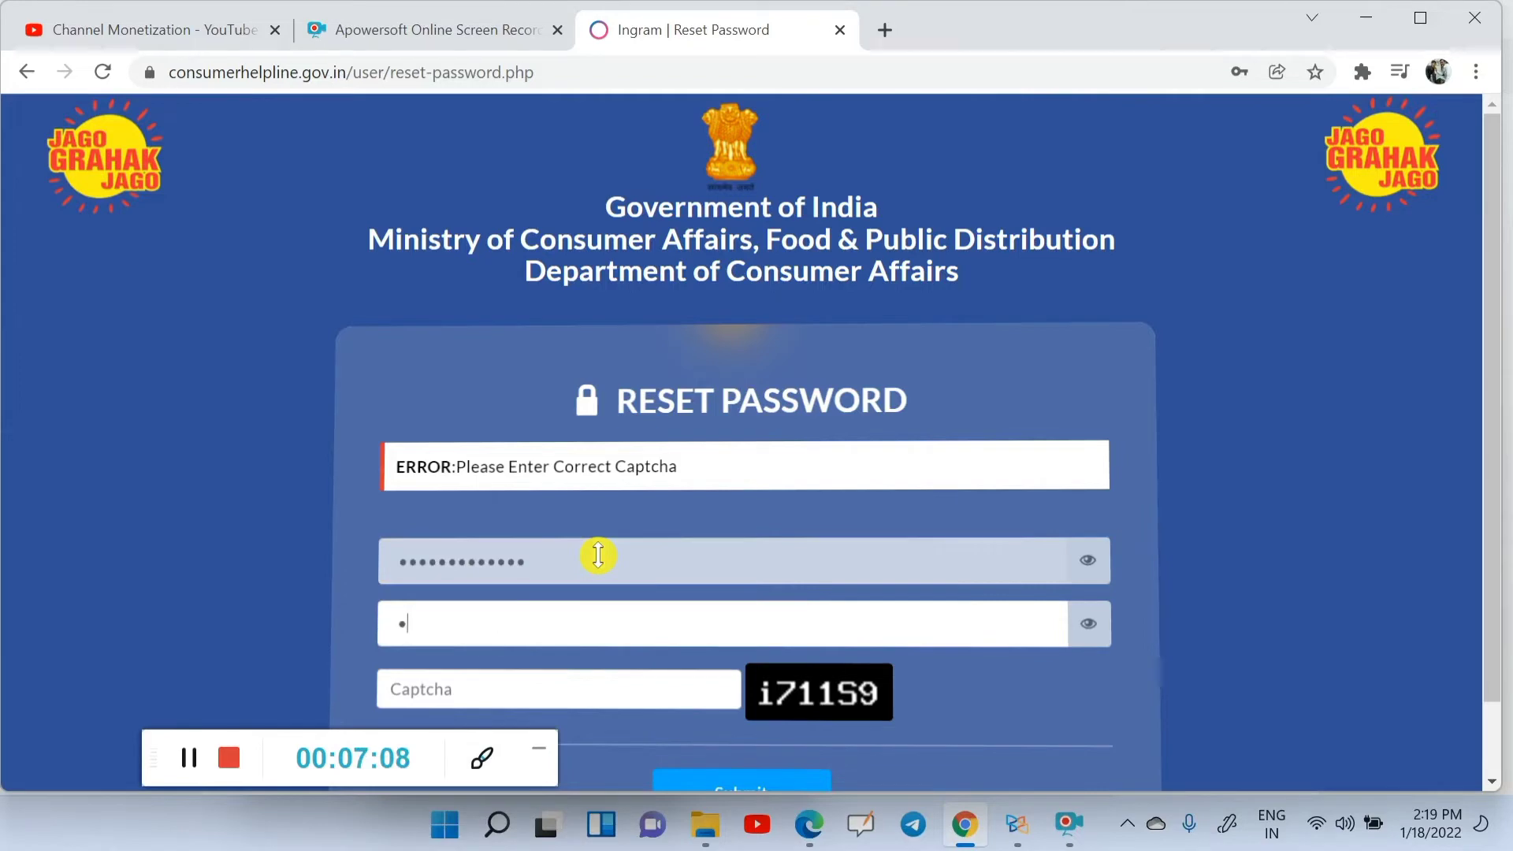
type("aaaaaaaaaa")
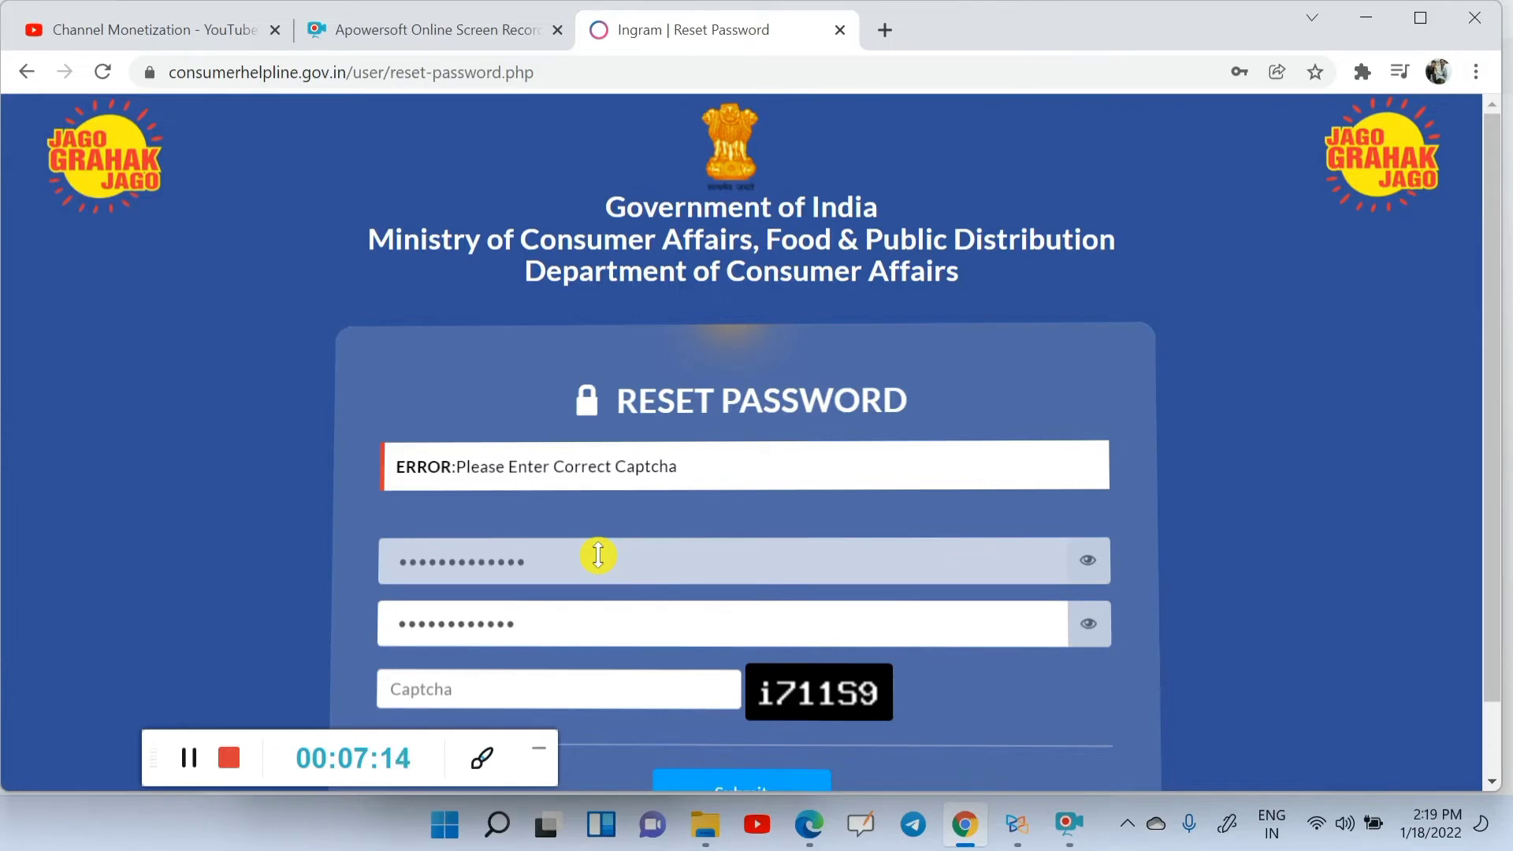
Step: Enter the shown captcha, submit the new password and dismiss the 'Password Changed Successfully' alert
left_click(512, 697)
type("i")
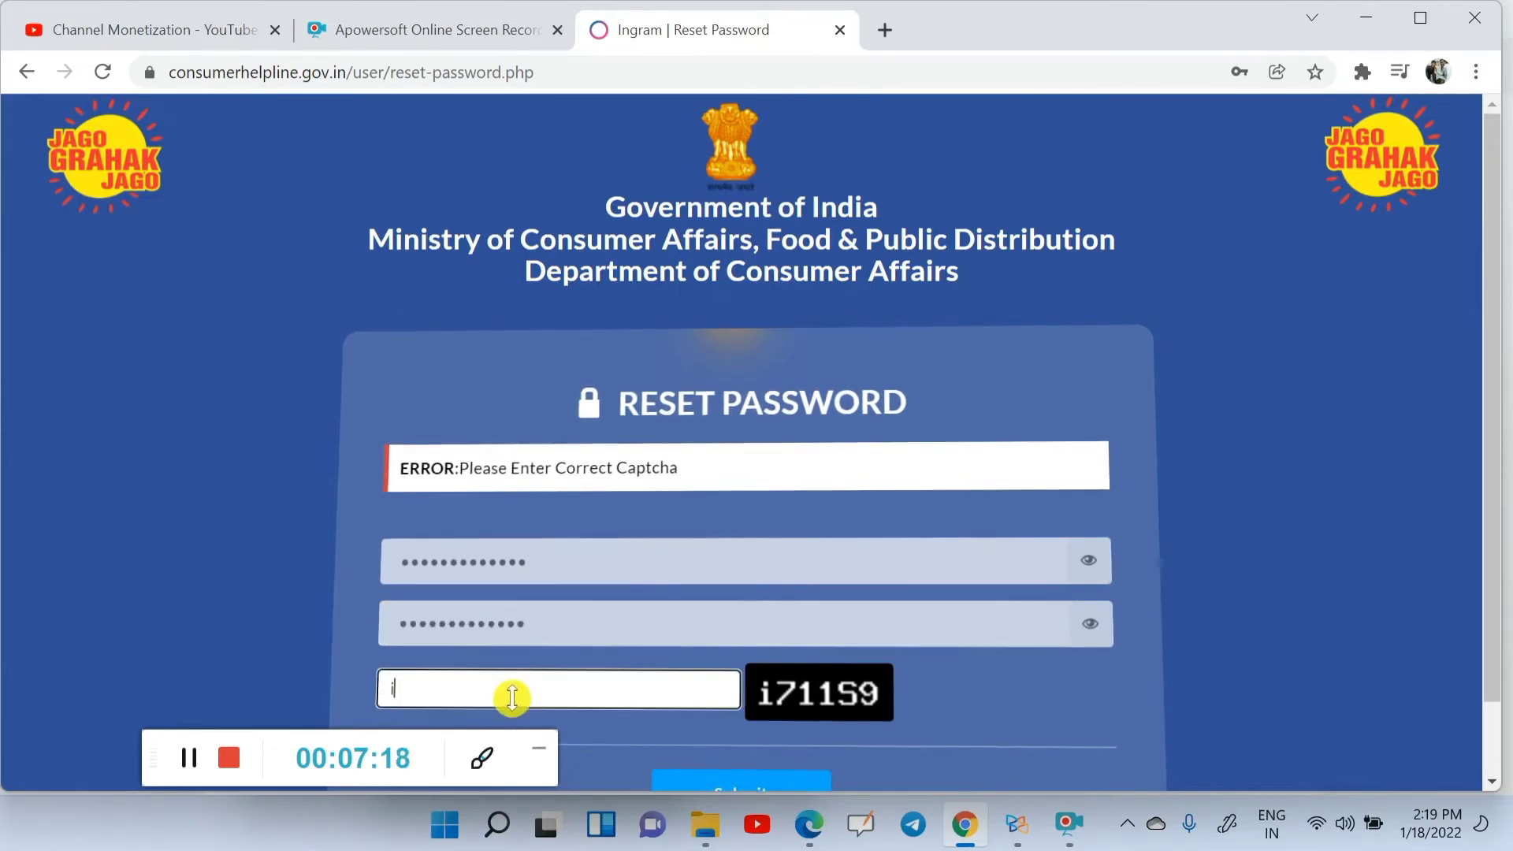
type("711S9")
scroll(669, 654, "down", 1)
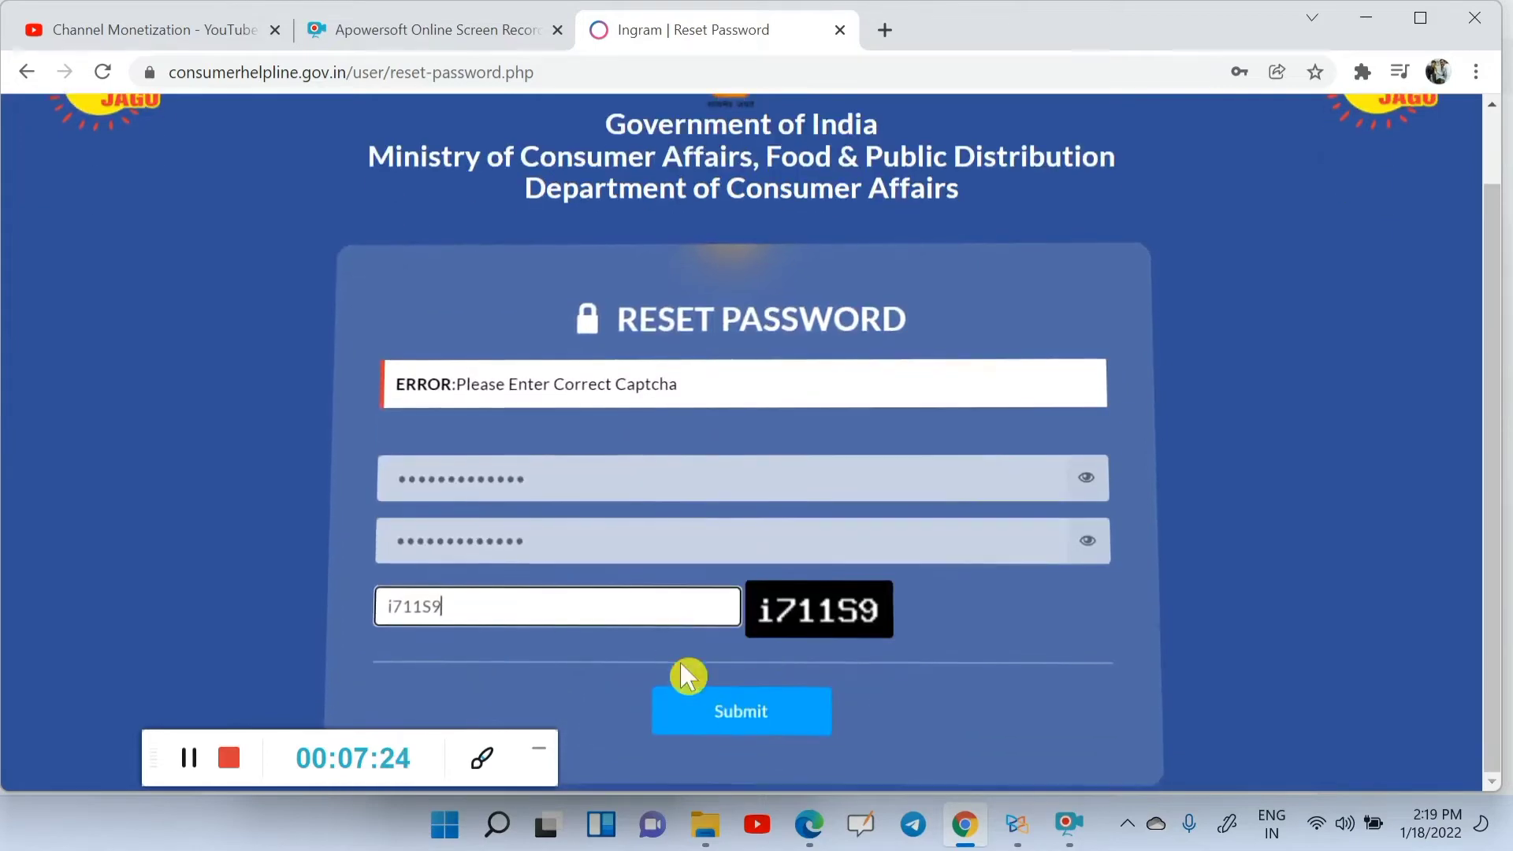
left_click(717, 723)
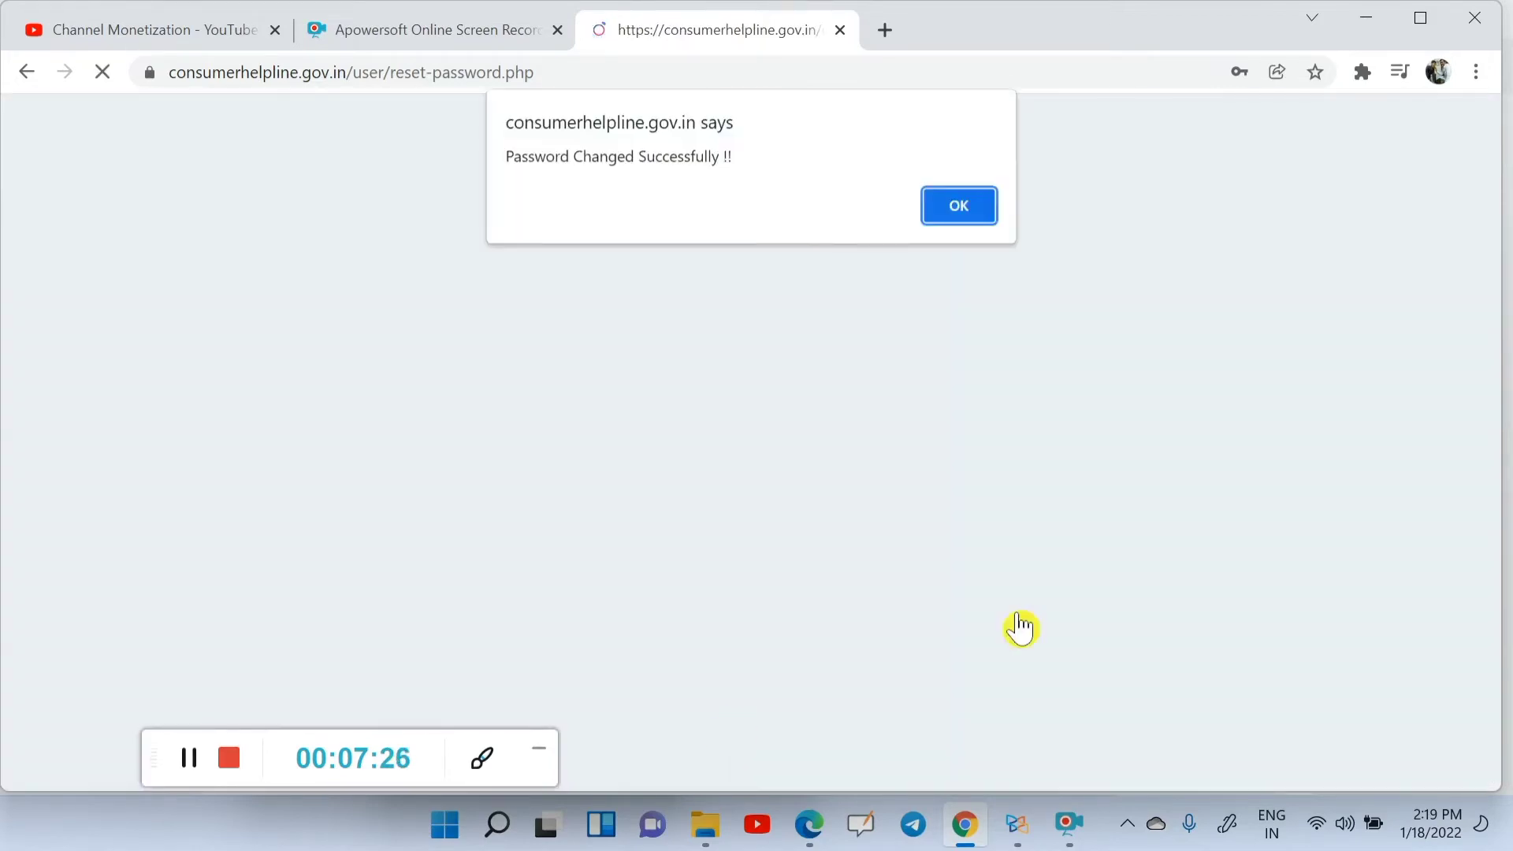
left_click(959, 207)
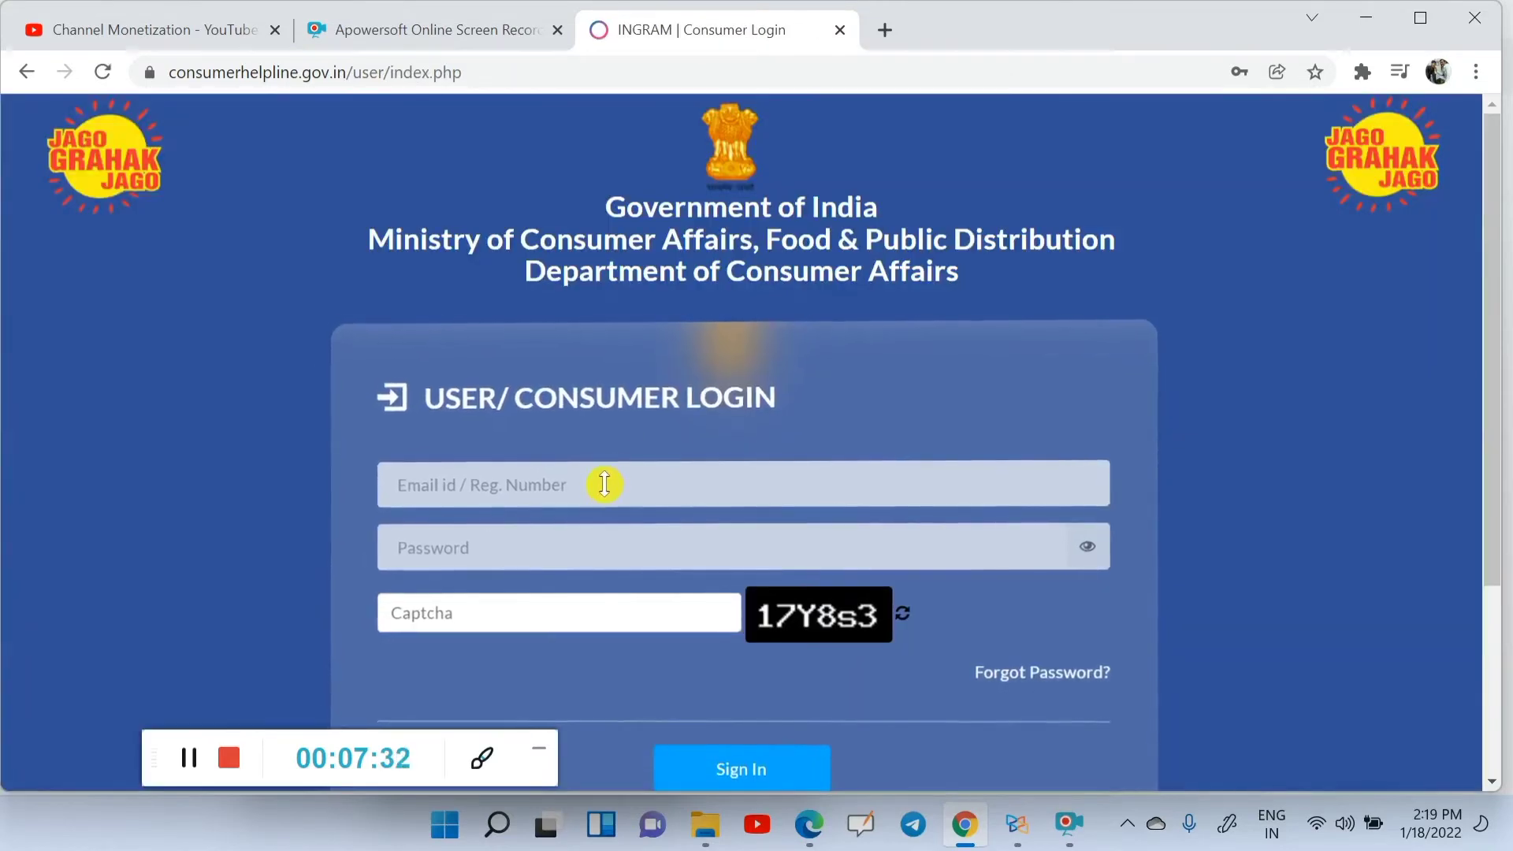
Step: Sign in with the registration number, the new password and the displayed captcha code
left_click(604, 486)
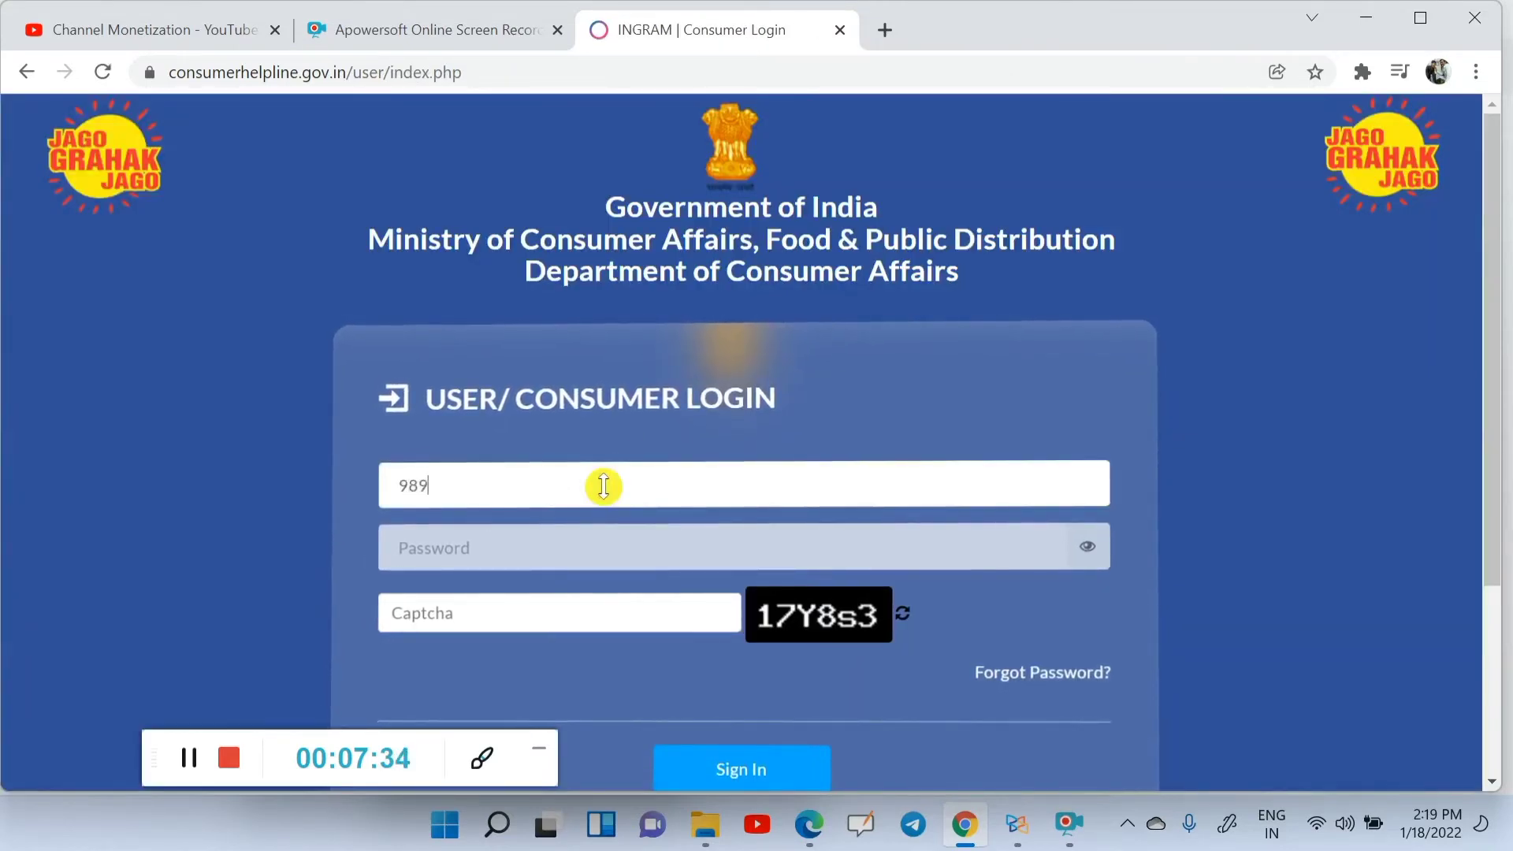
key("Tab")
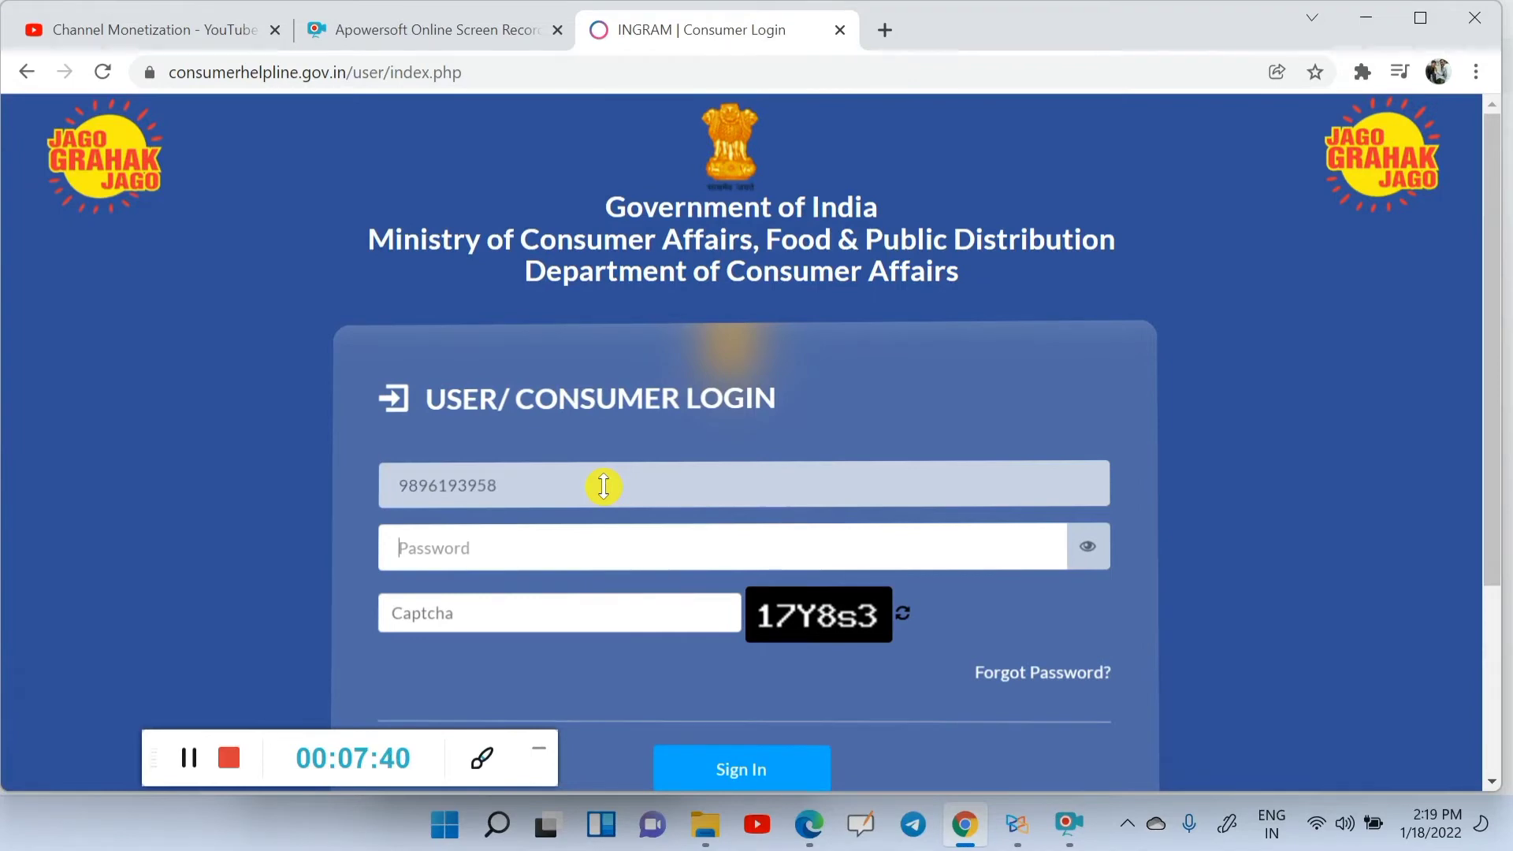
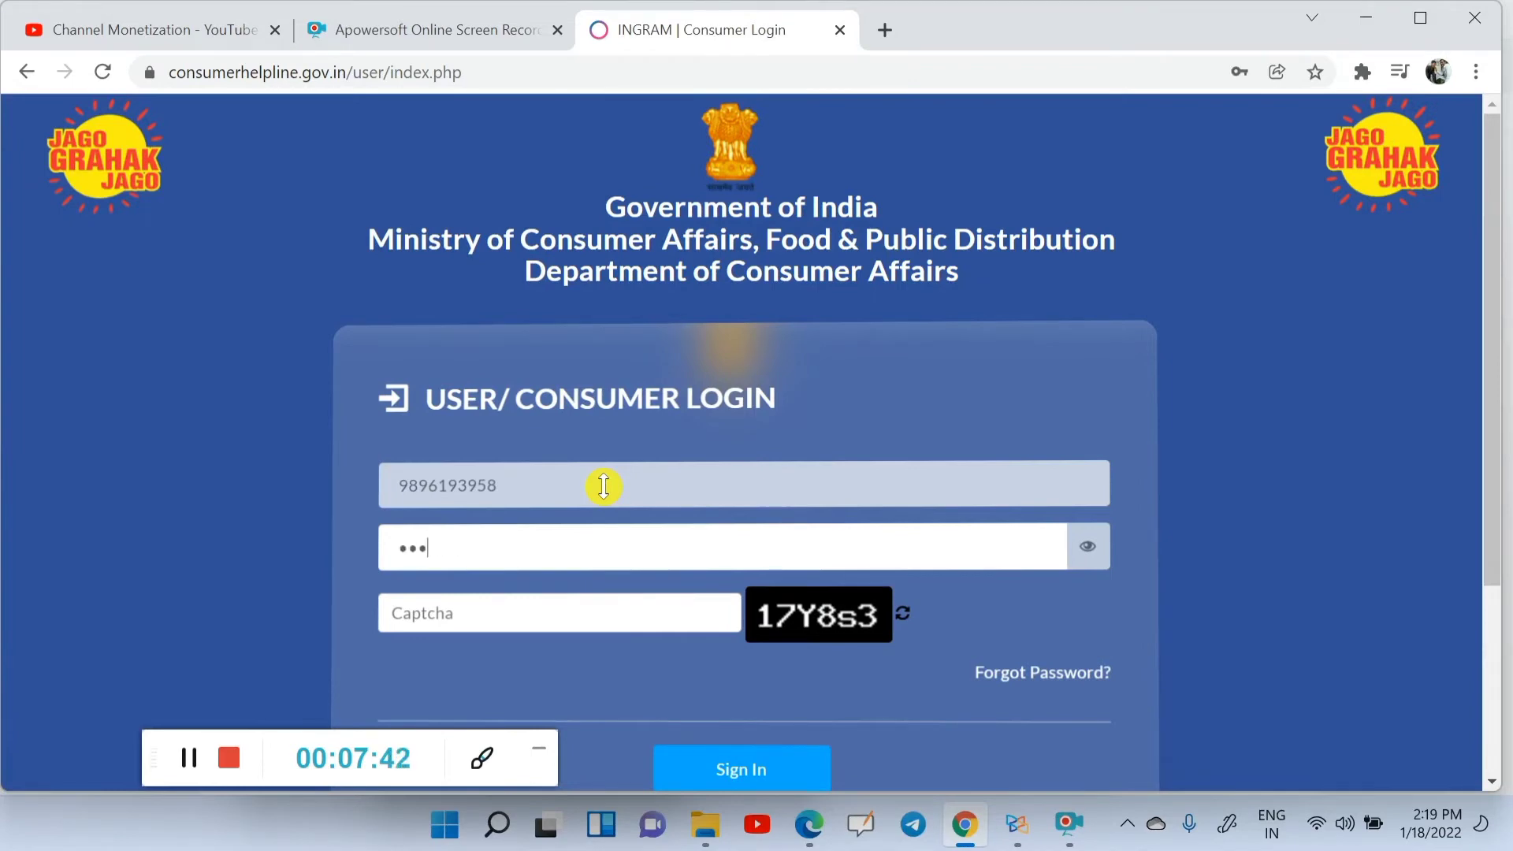
left_click(583, 622)
type("1")
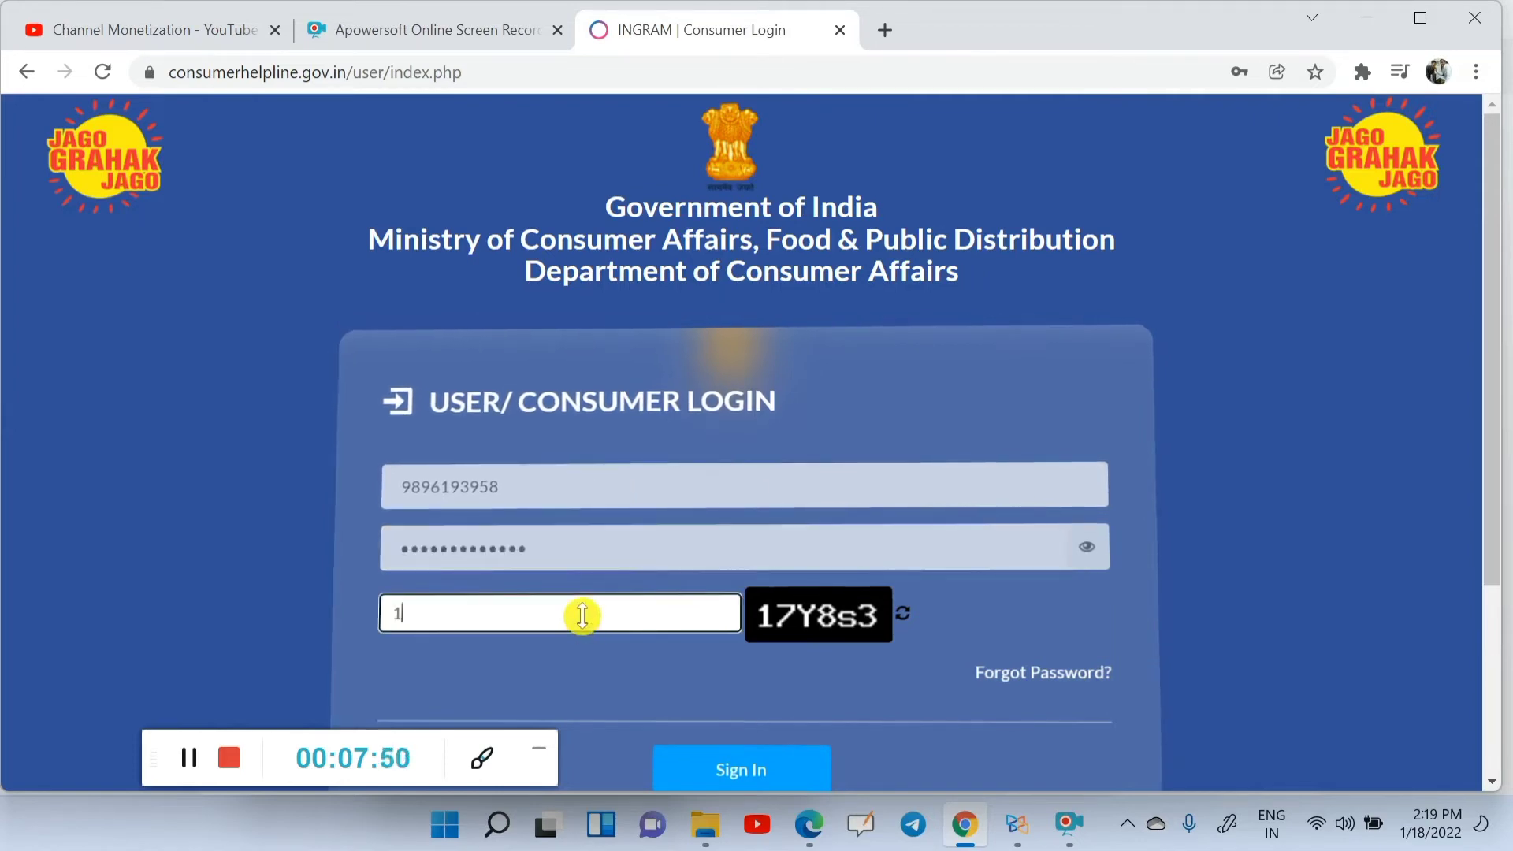
type("7Y8s3")
left_click(744, 771)
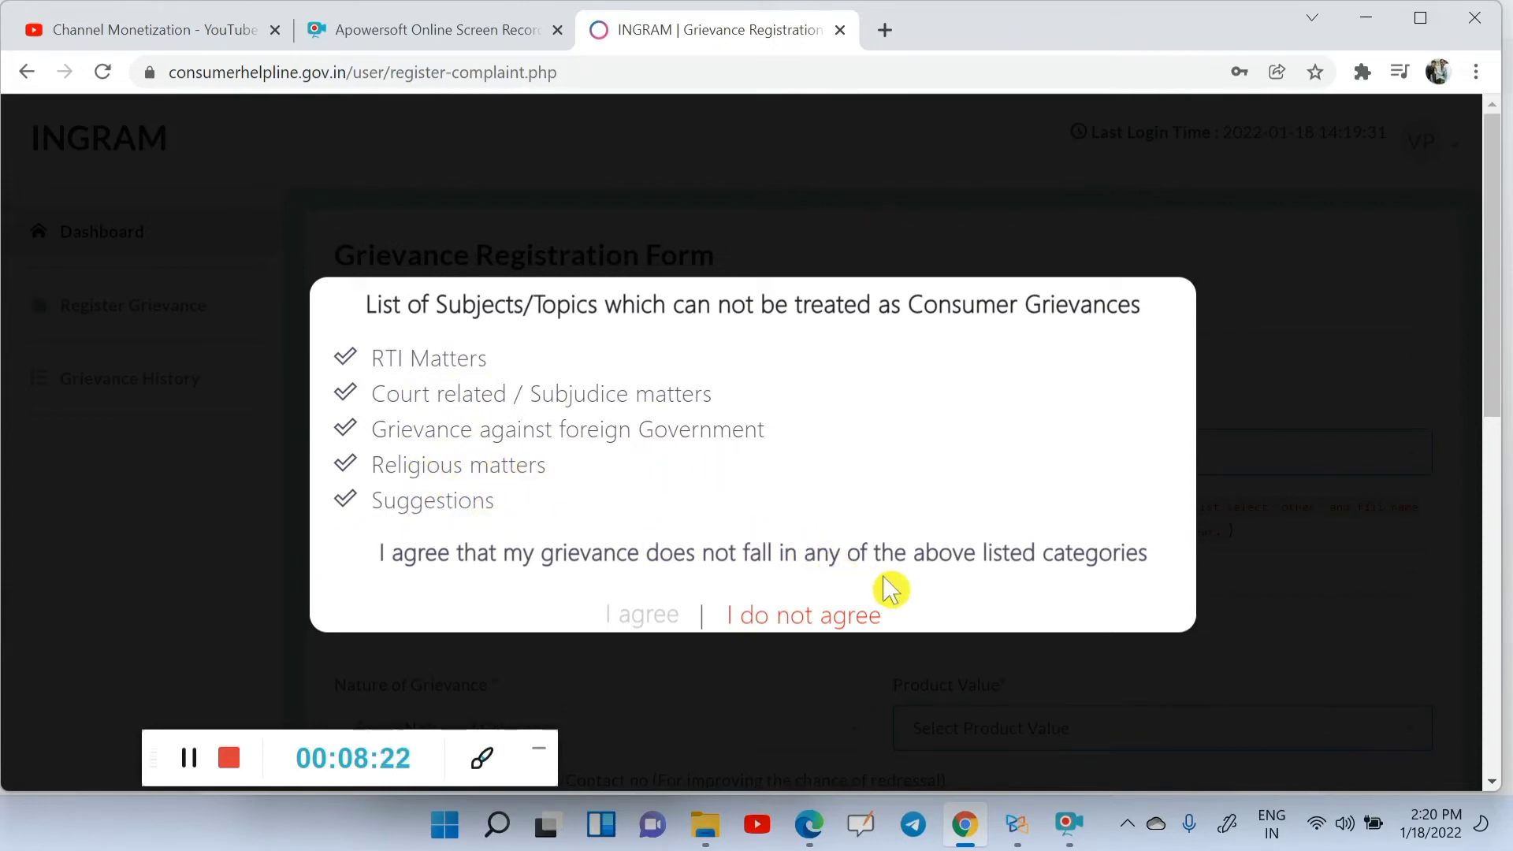
Step: Choose 'I agree' on the list of subjects excluded from grievances
left_click(651, 630)
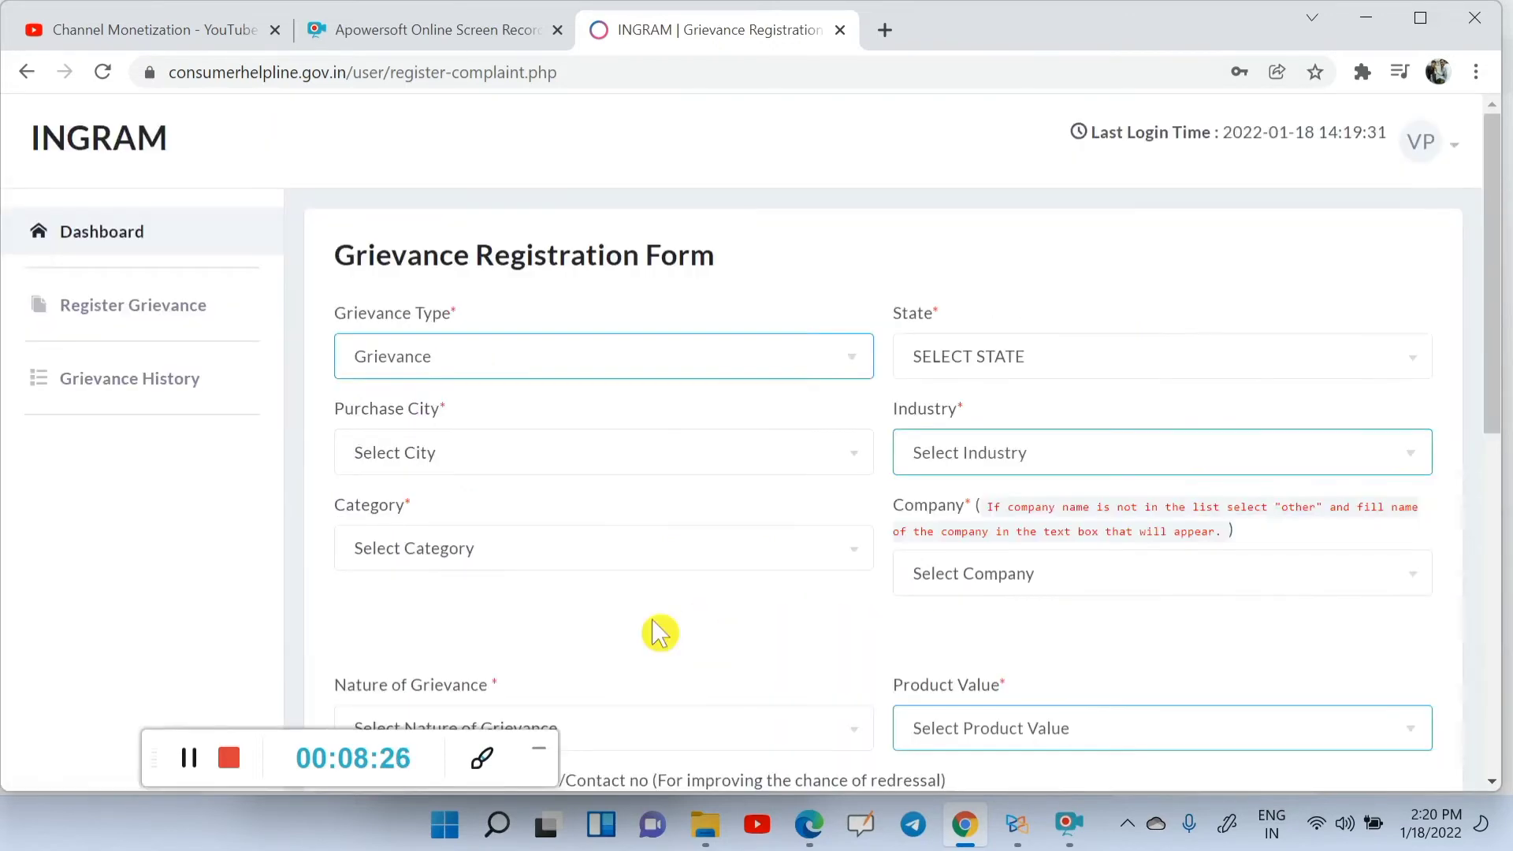
Step: Keep Grievance as the grievance type; searching Purchase City for 'sirsa' finds nothing yet
left_click(605, 368)
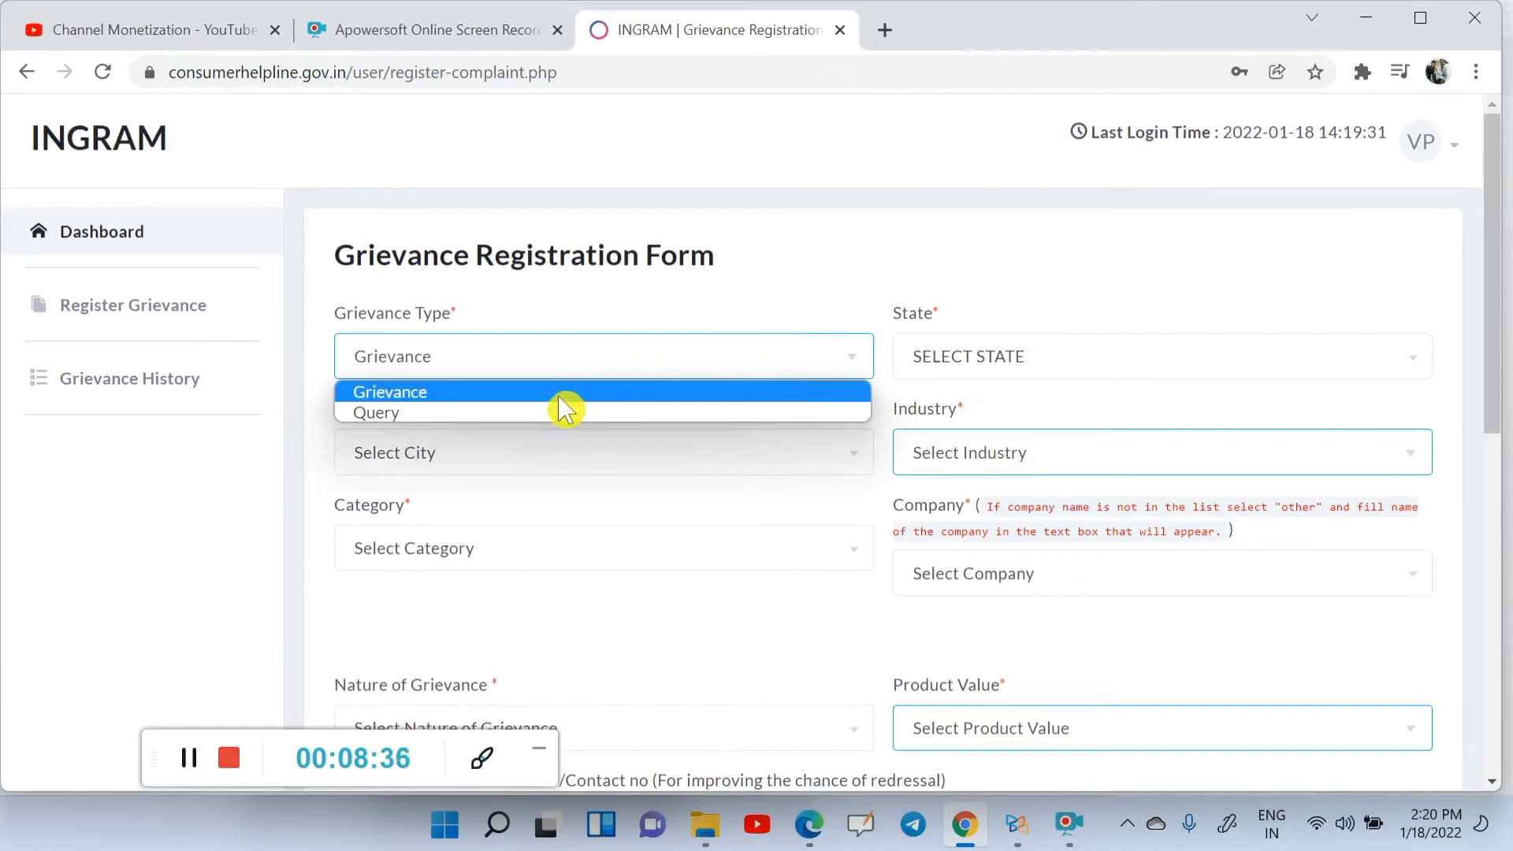
left_click(558, 398)
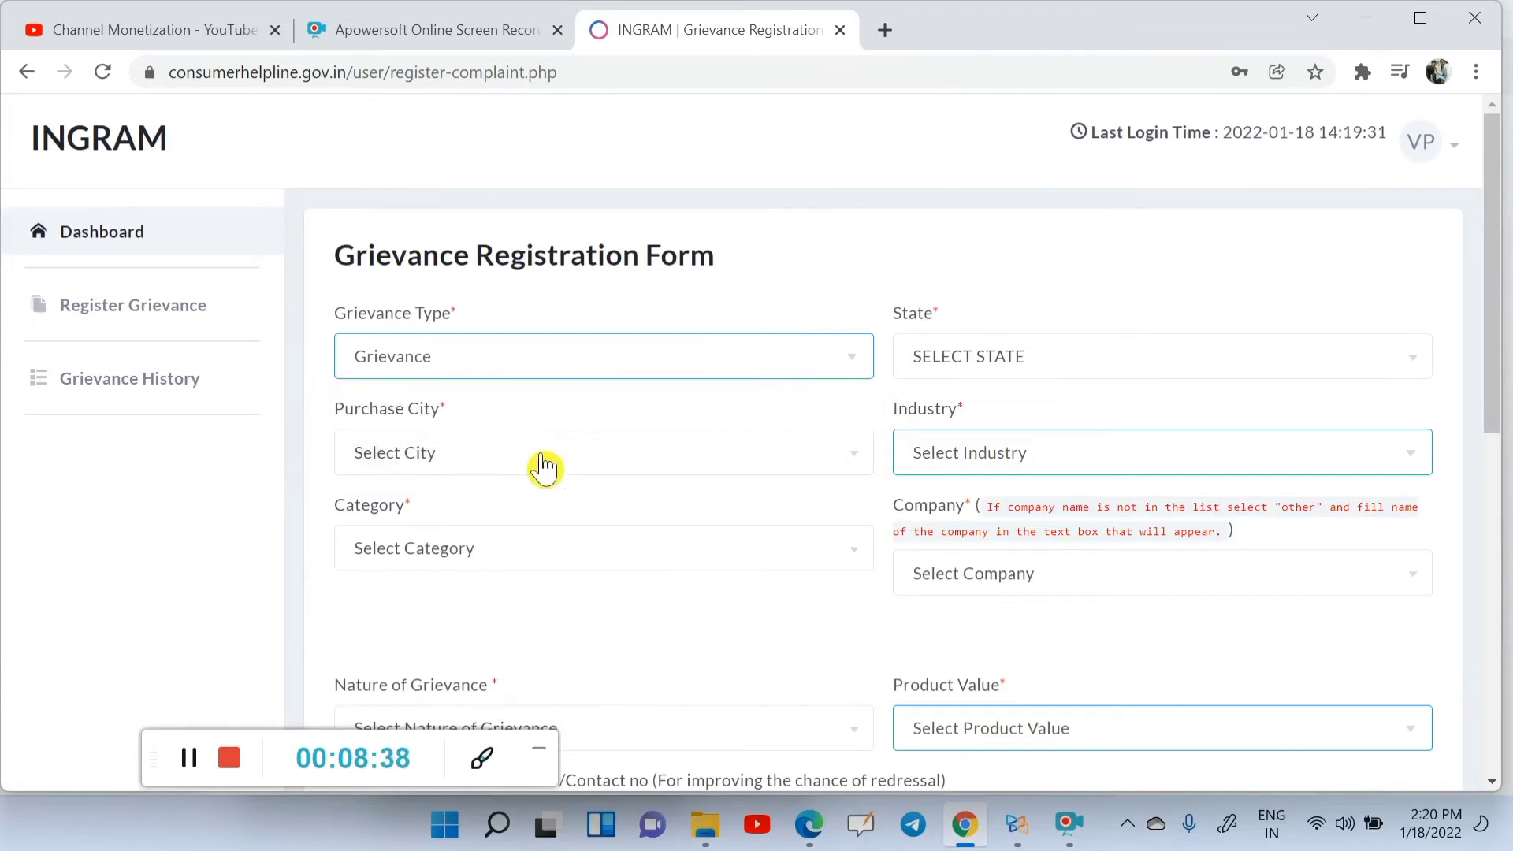
left_click(543, 471)
left_click(543, 471)
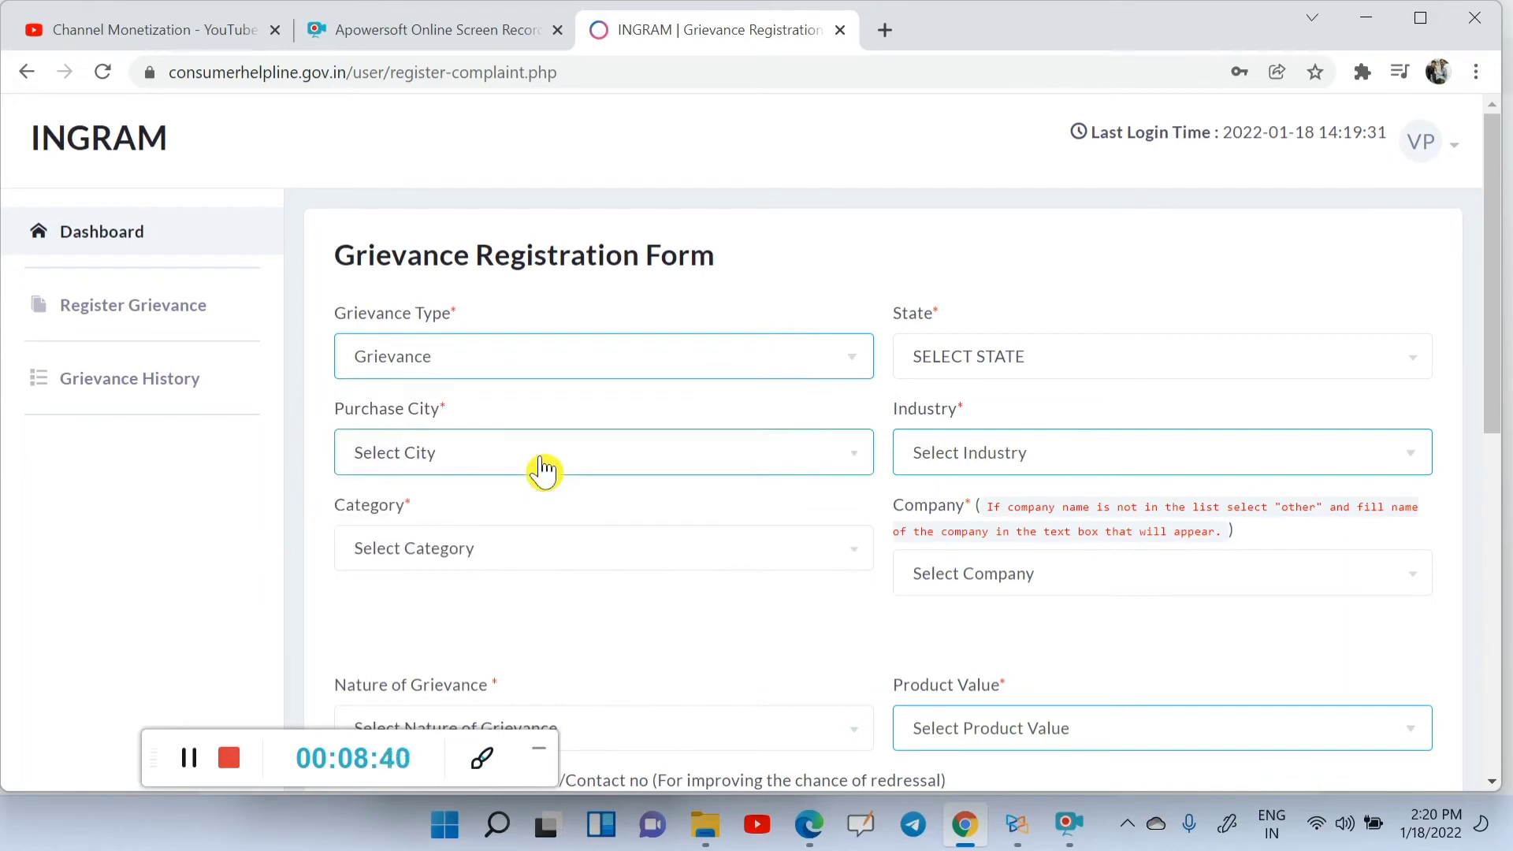
left_click(513, 566)
left_click(513, 565)
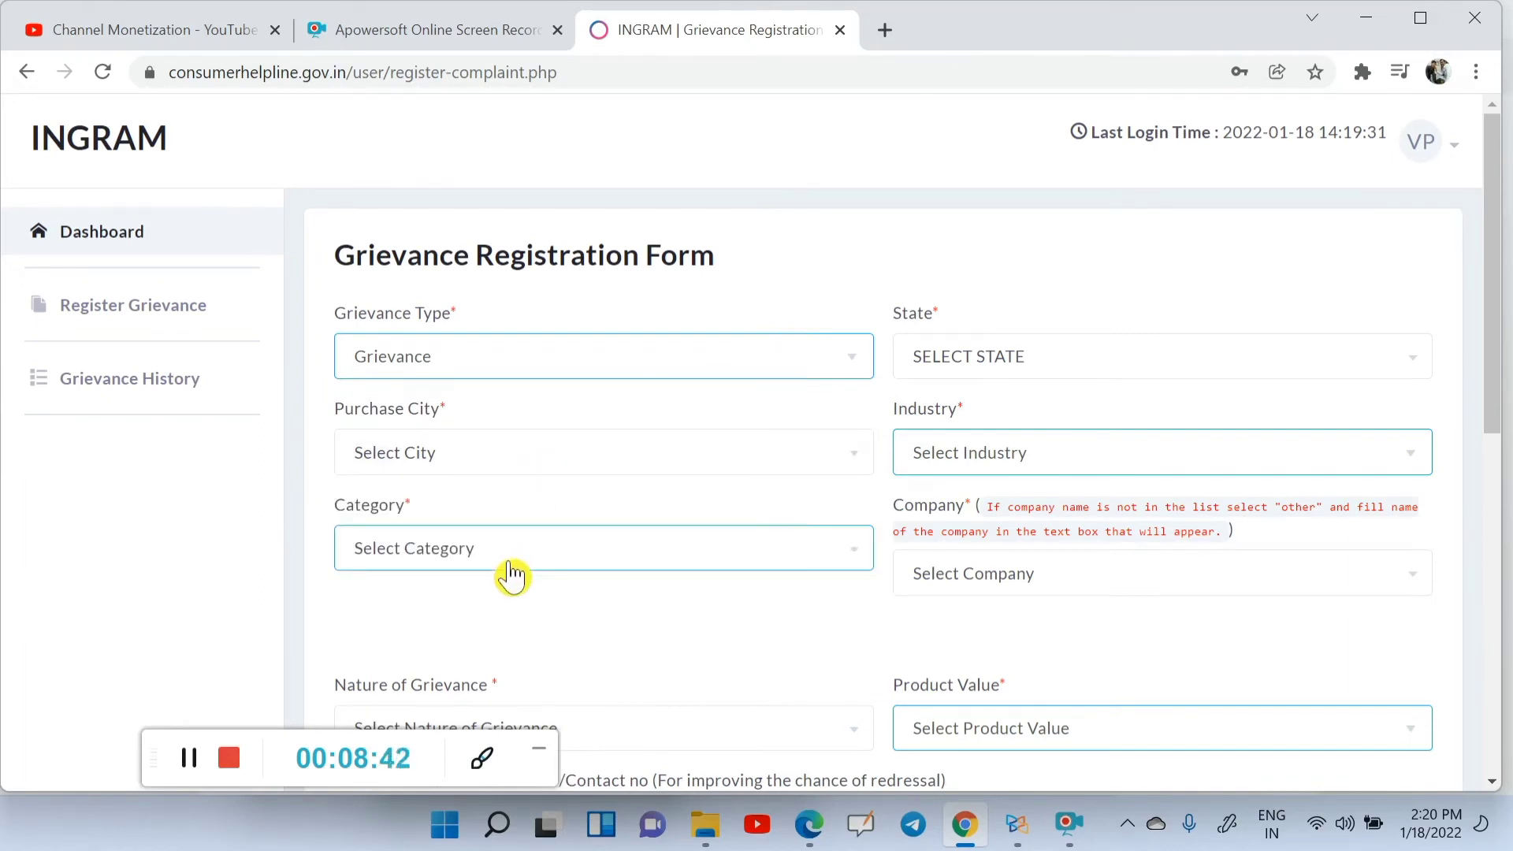
left_click(784, 471)
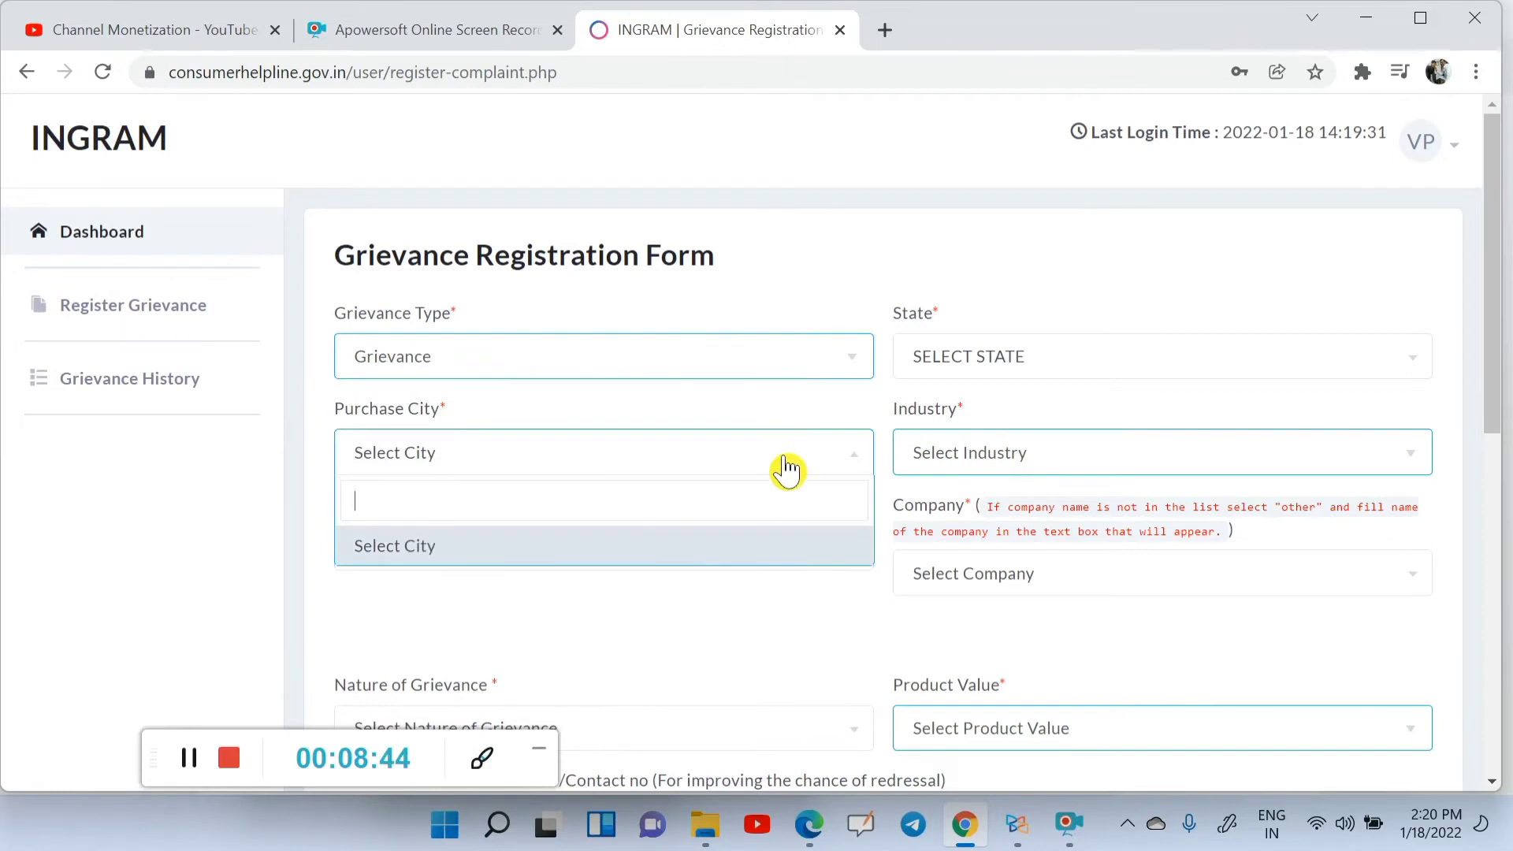
type("s")
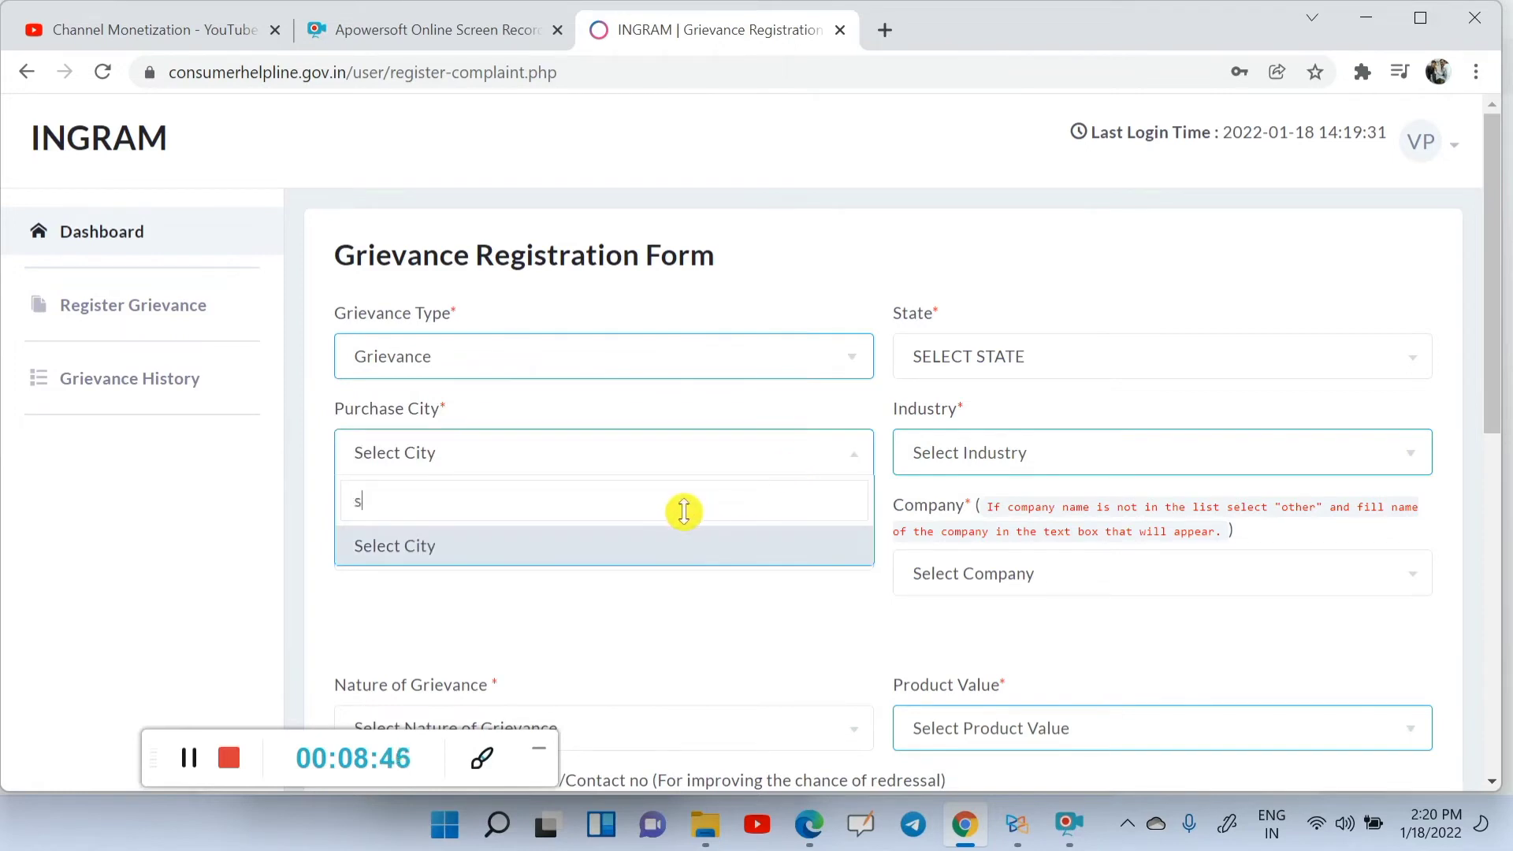
type("irsa")
left_click(701, 573)
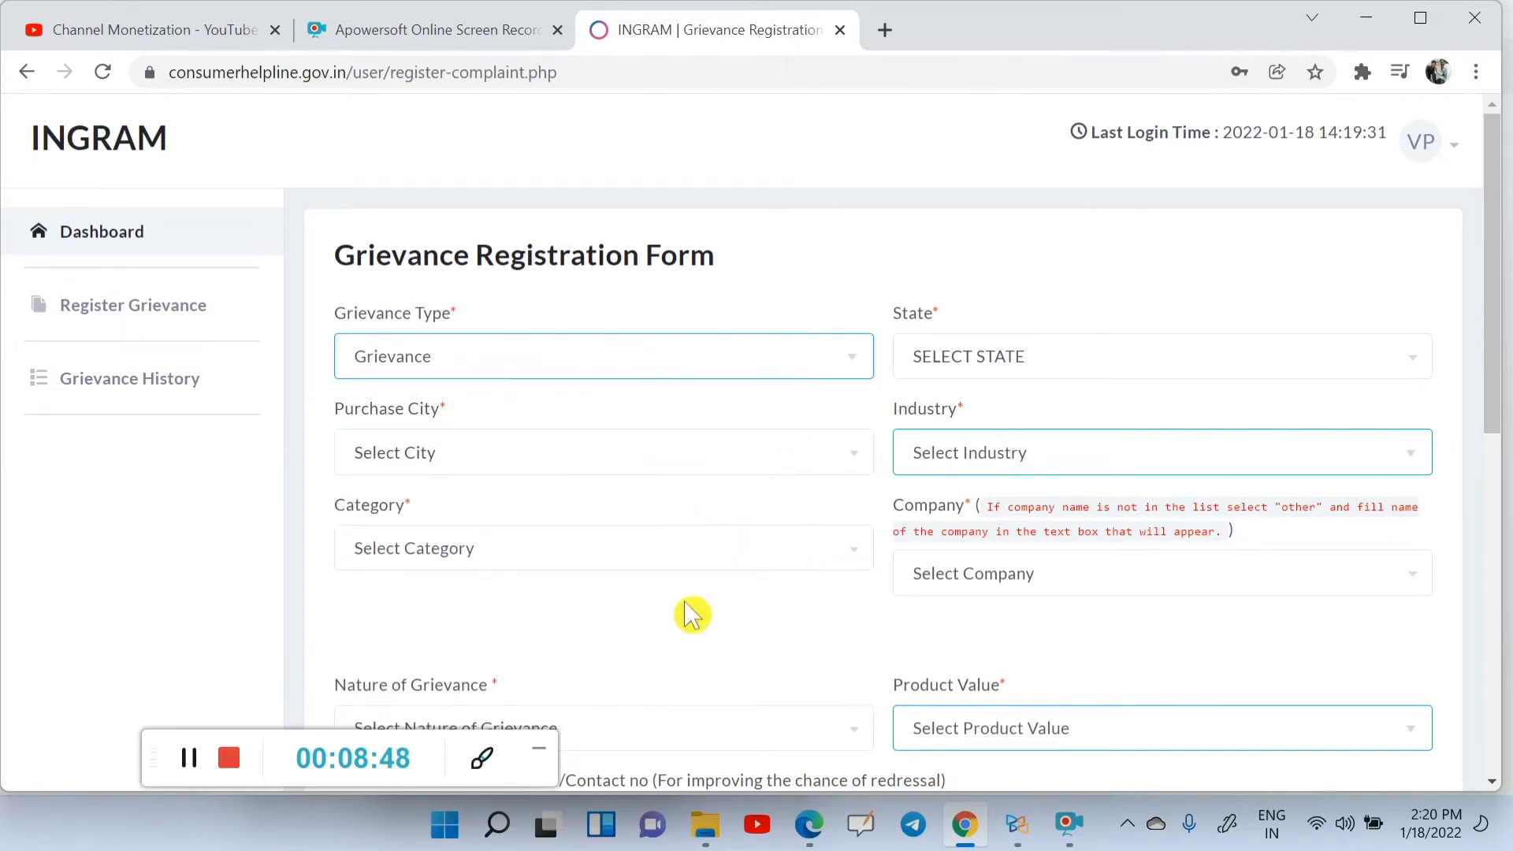
scroll(693, 564, "down", 1)
scroll(701, 560, "down", 3)
scroll(703, 557, "up", 4)
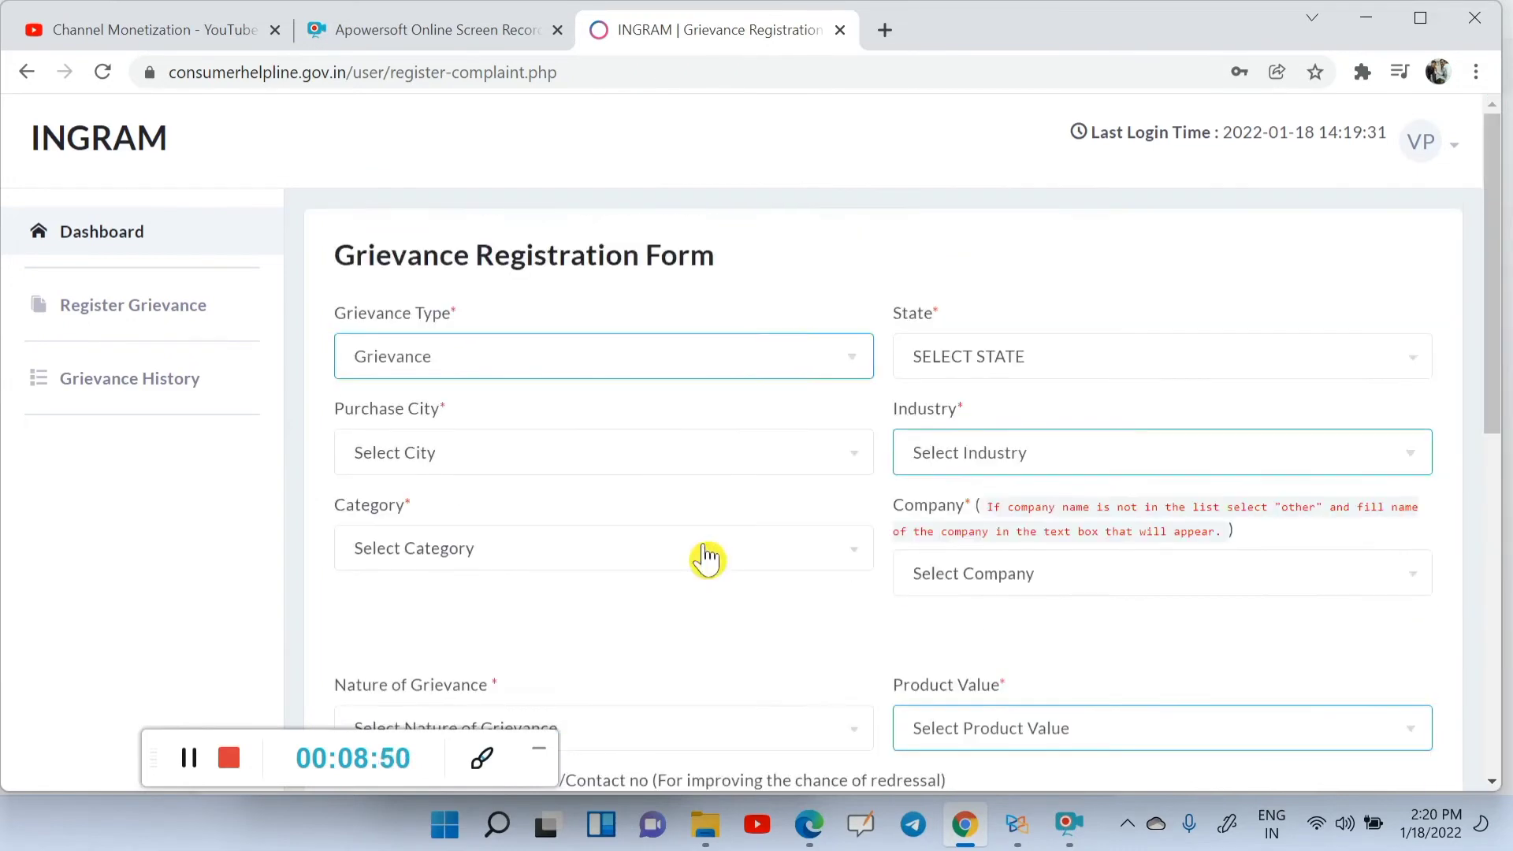
Step: Search the State list for 'haryan' and select HARYANA
left_click(1119, 368)
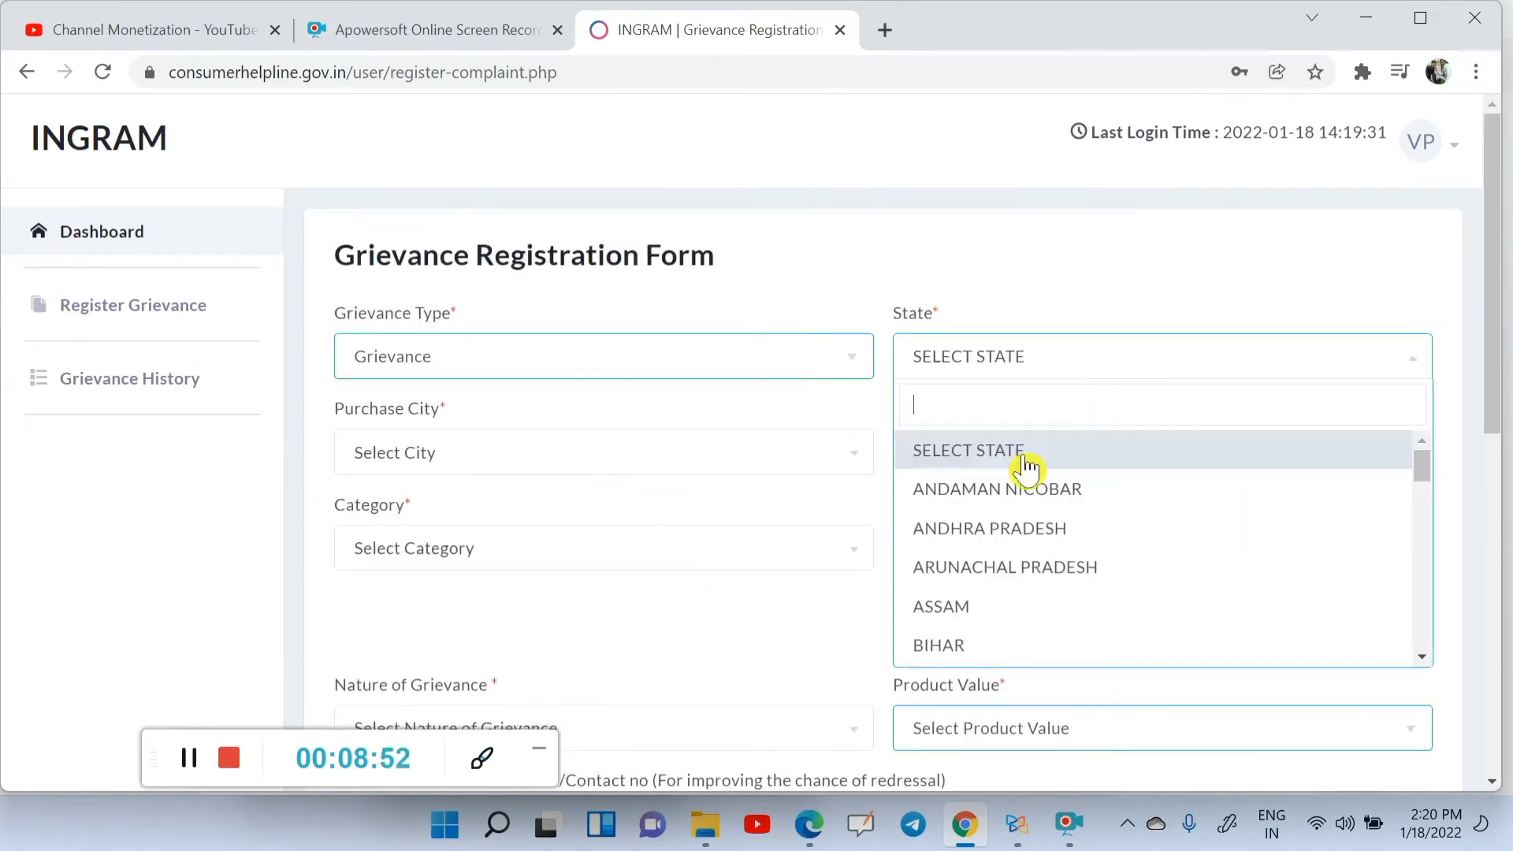
type("haryana")
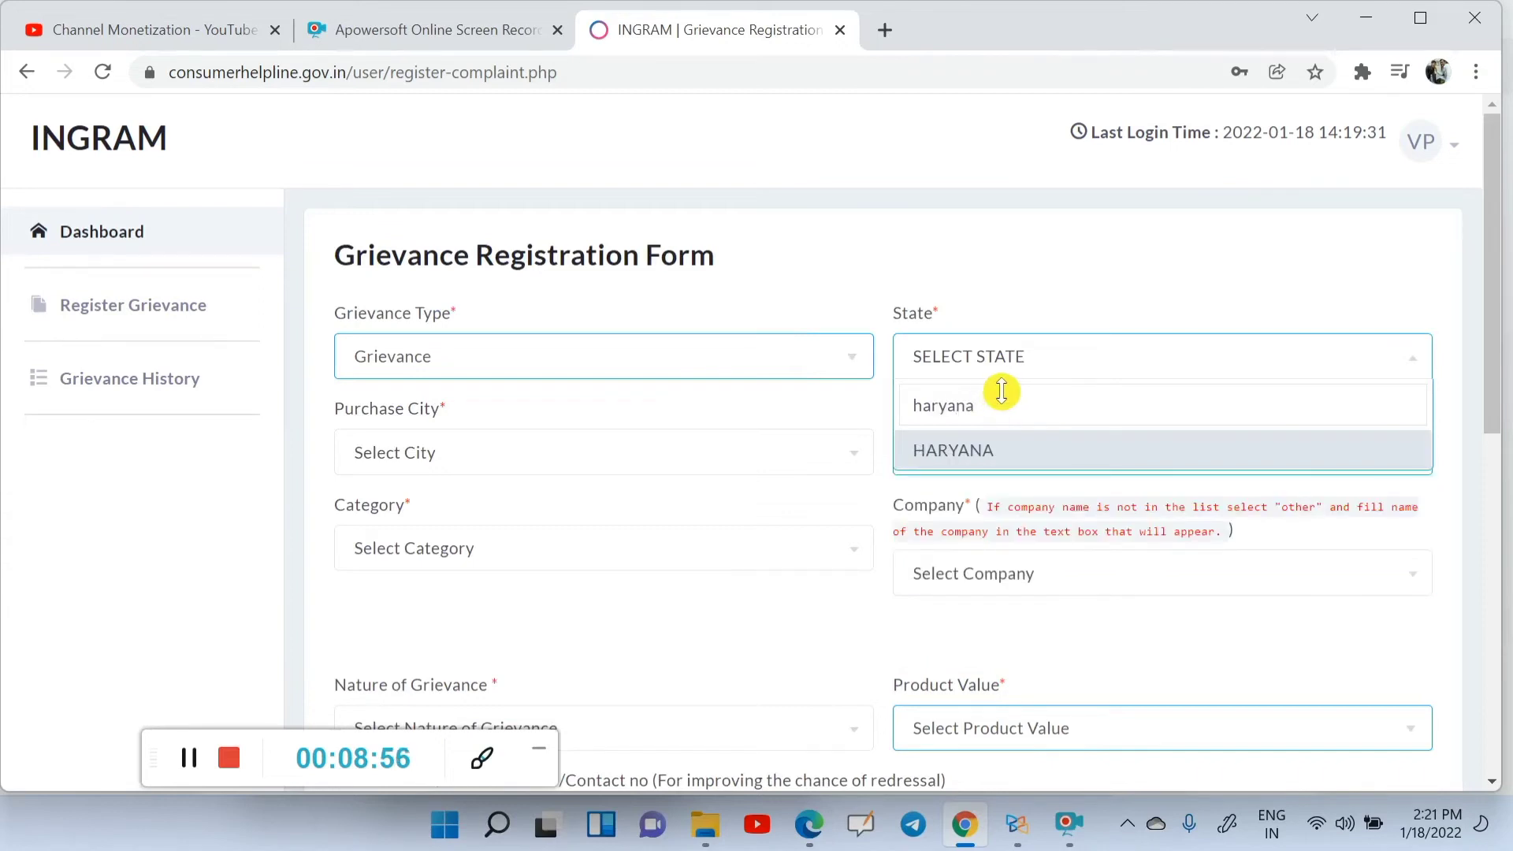
left_click(996, 464)
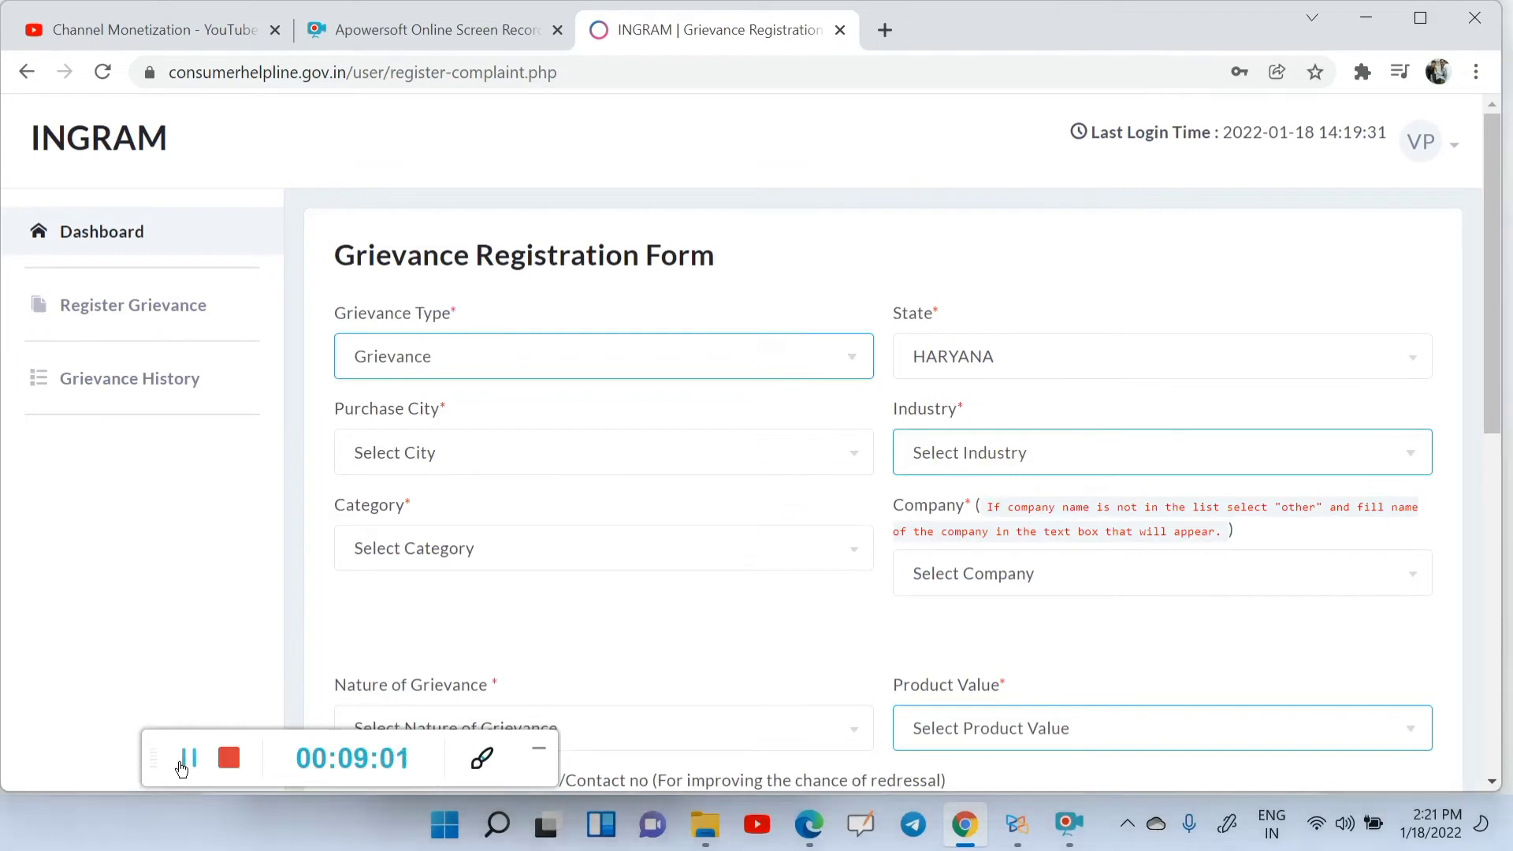
left_click(192, 763)
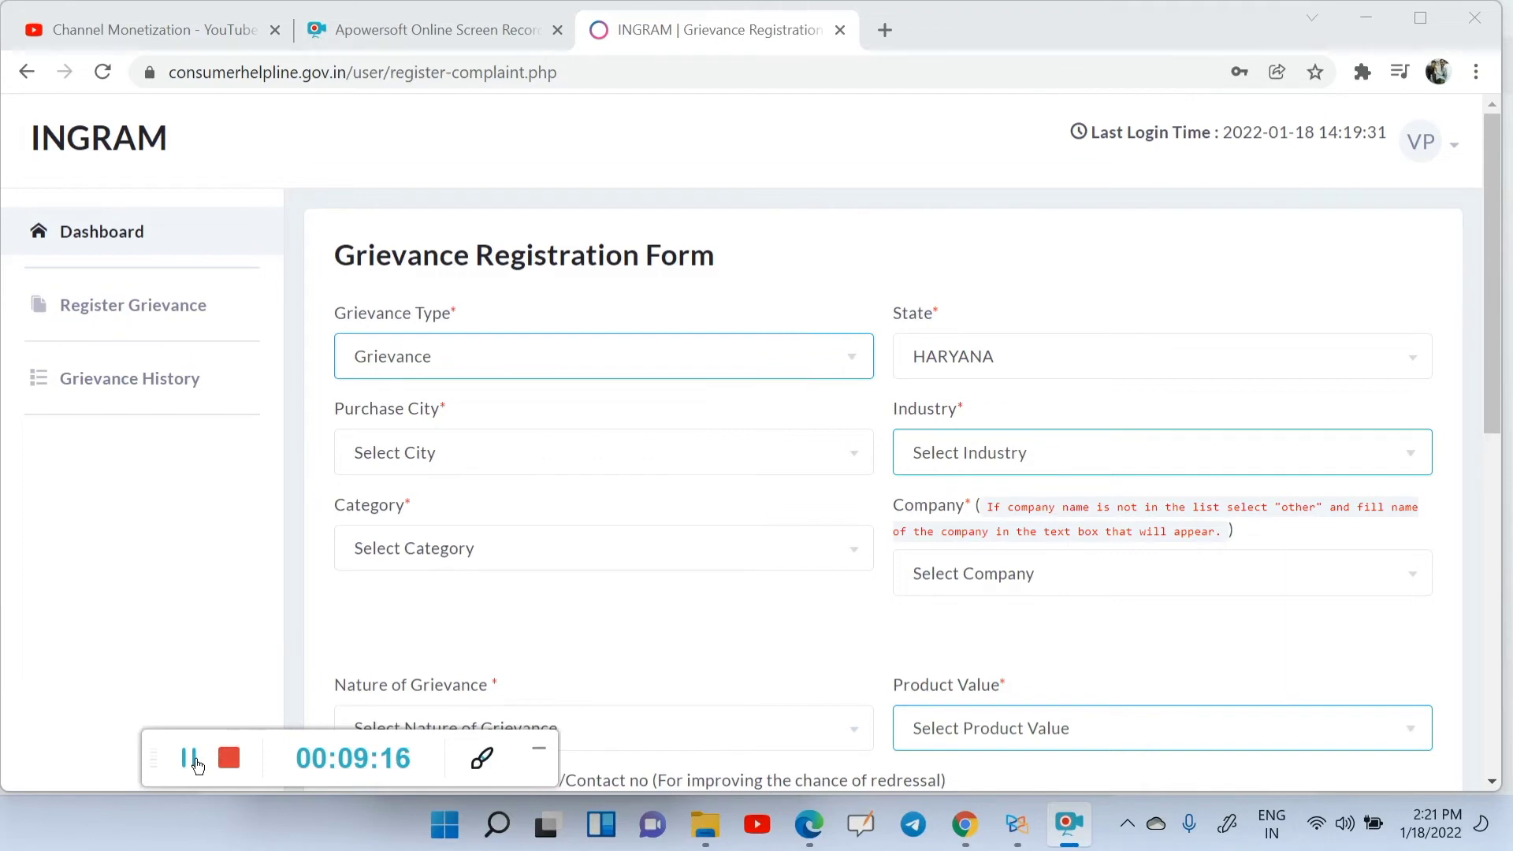
Step: Search the Purchase City list for 'sirsa' and select Sirsa
left_click(587, 470)
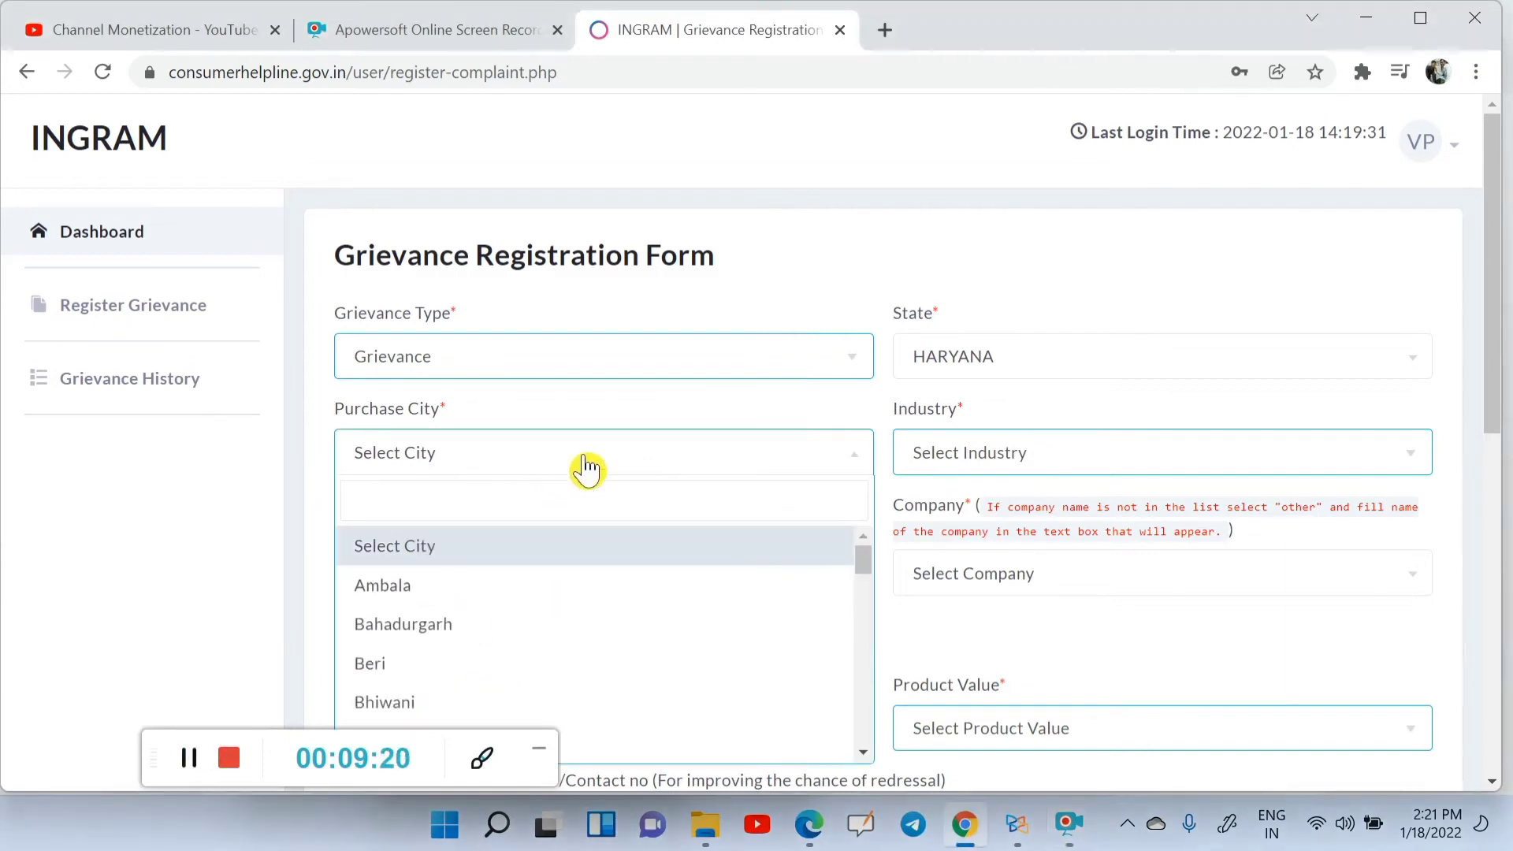
type("sirsa")
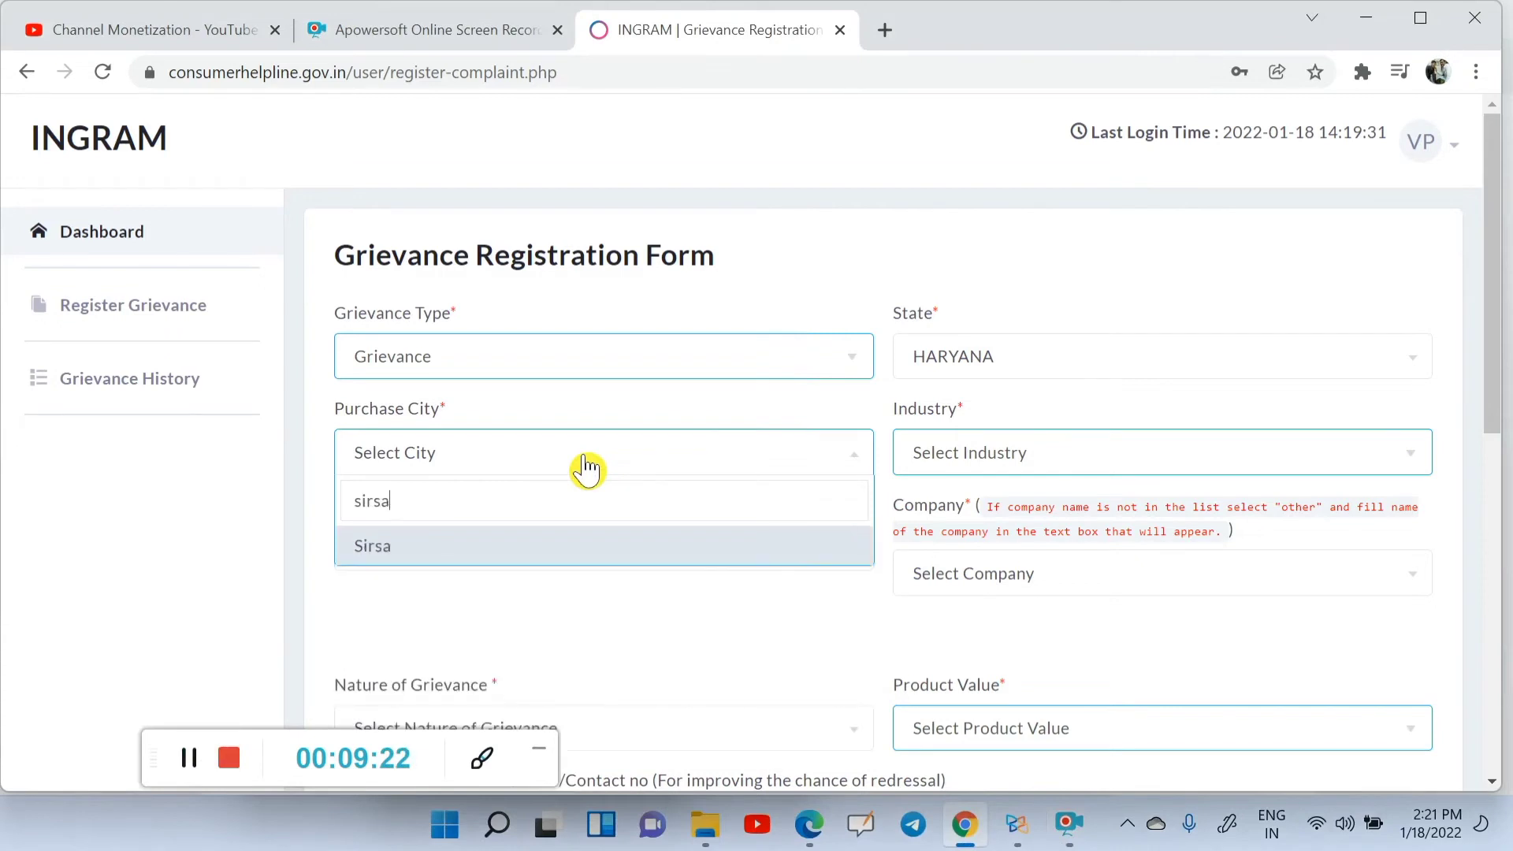
left_click(587, 471)
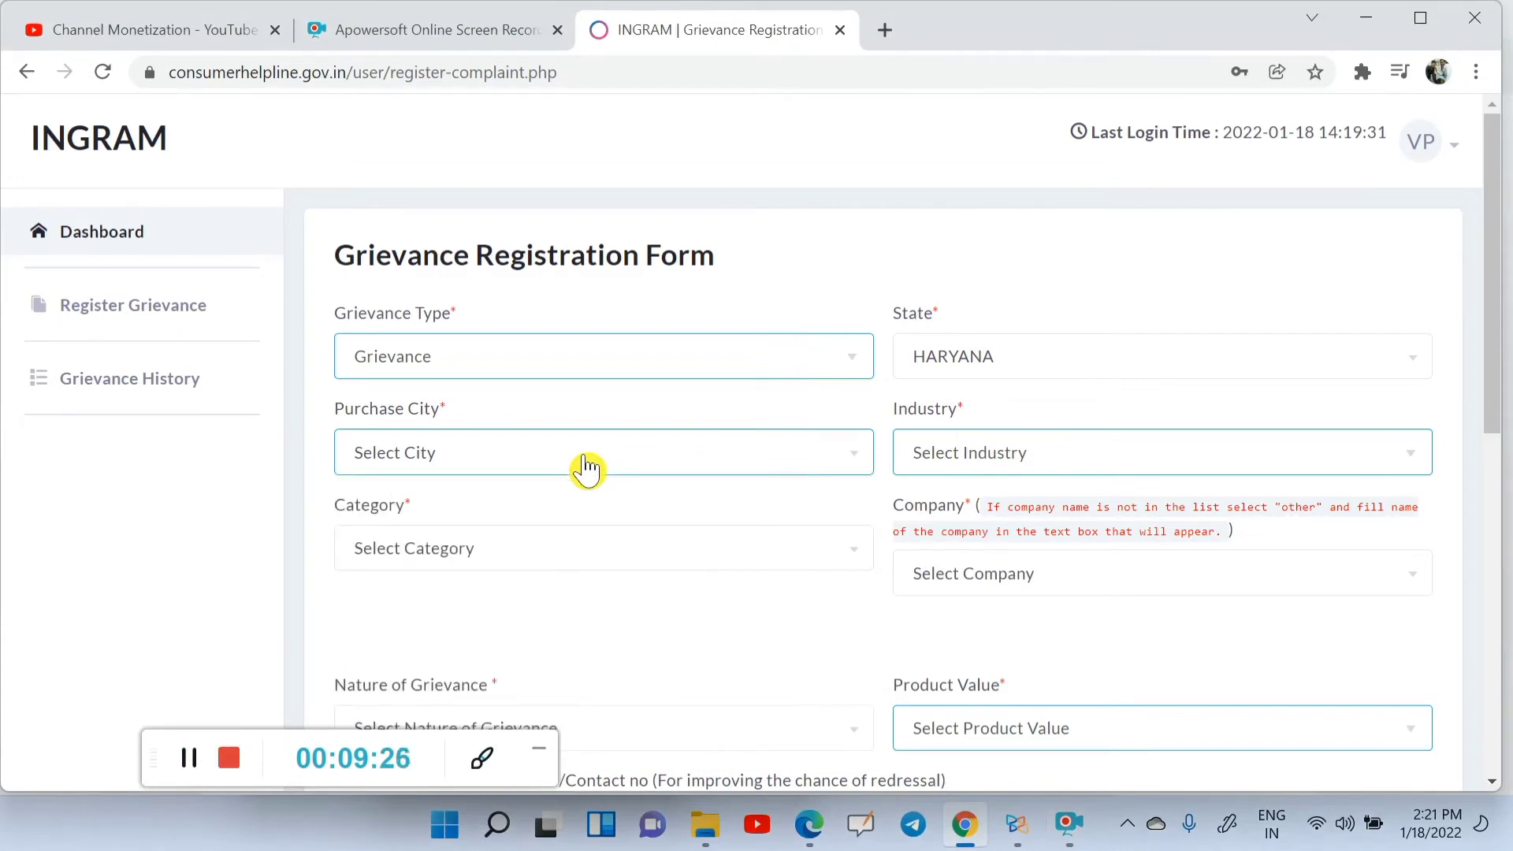
left_click(183, 757)
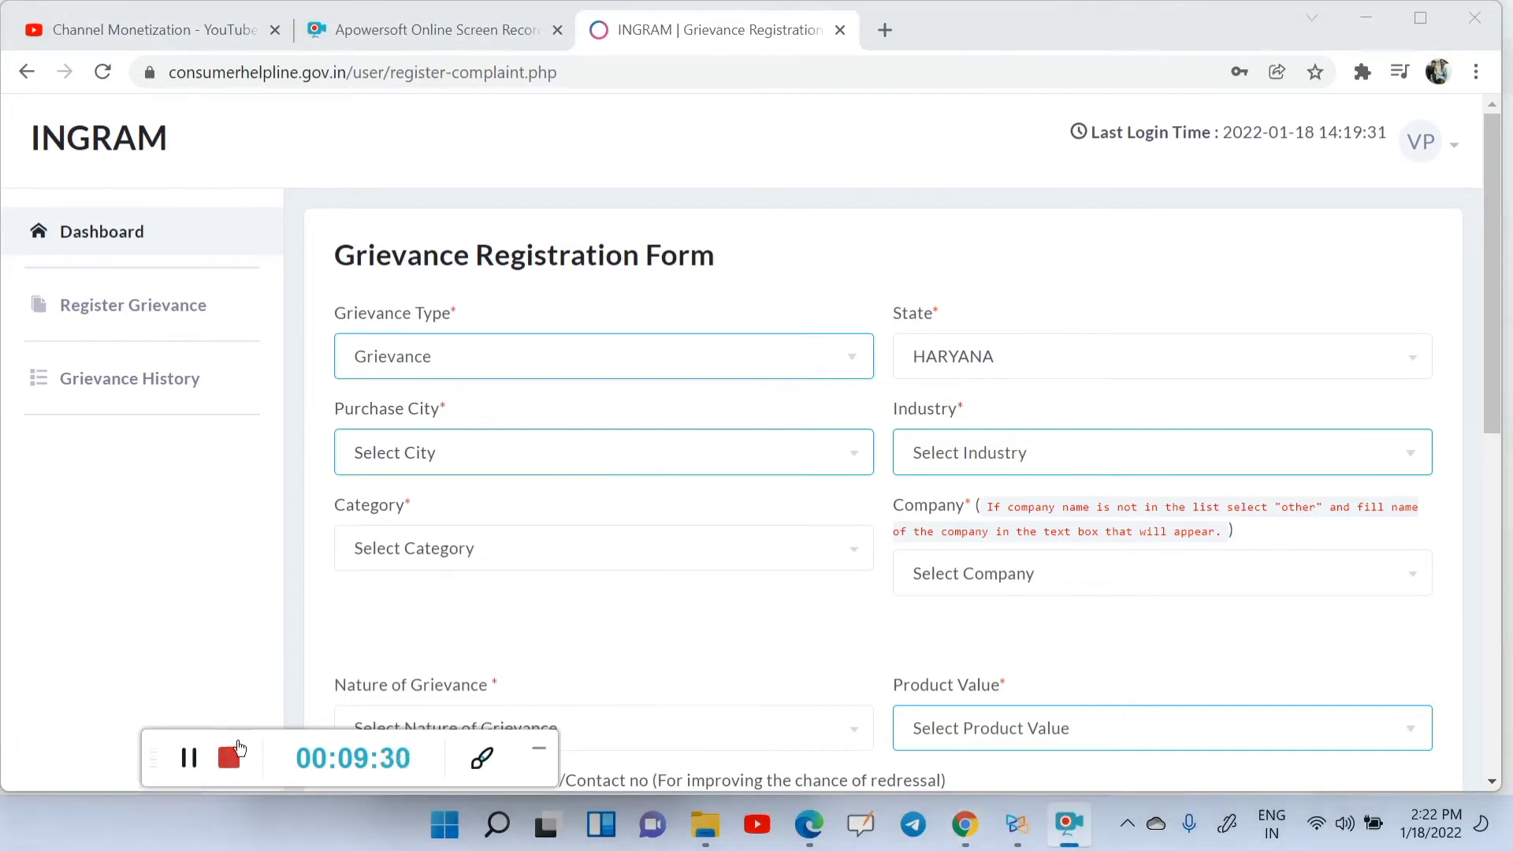
left_click(504, 463)
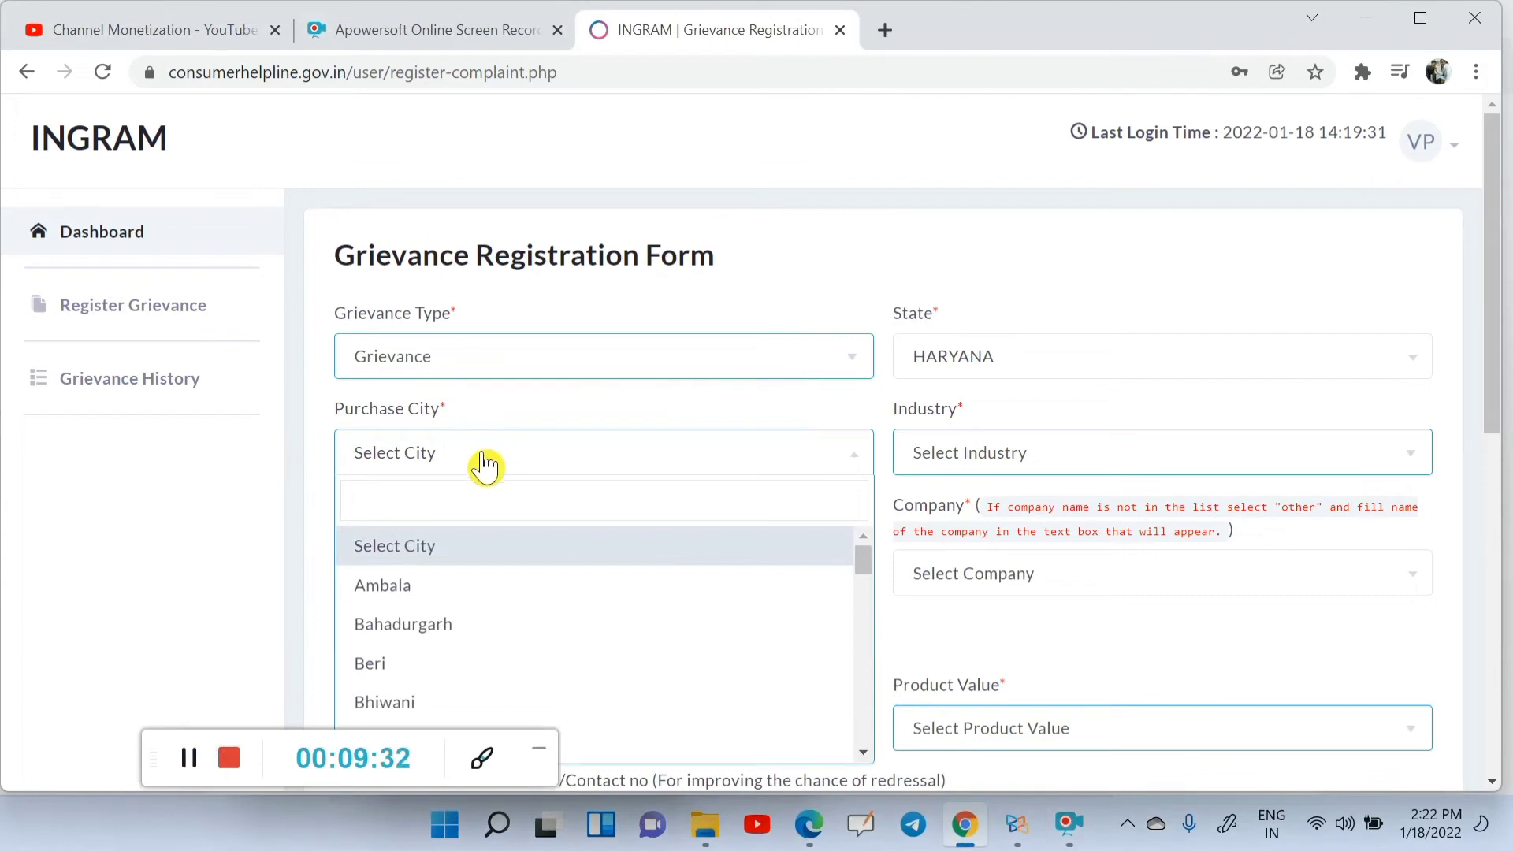
type("irsa")
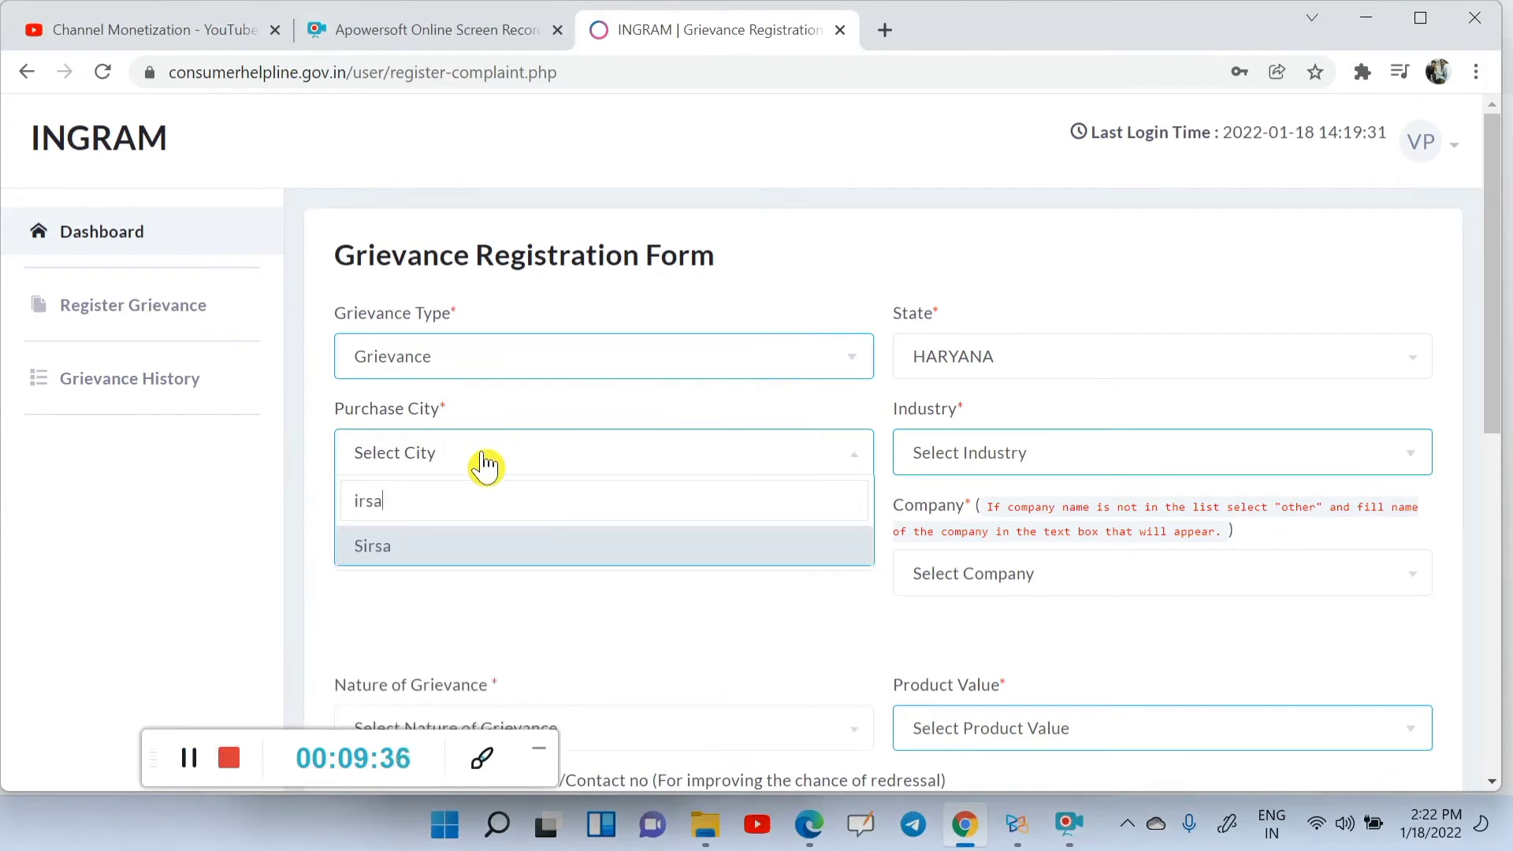
key("Return")
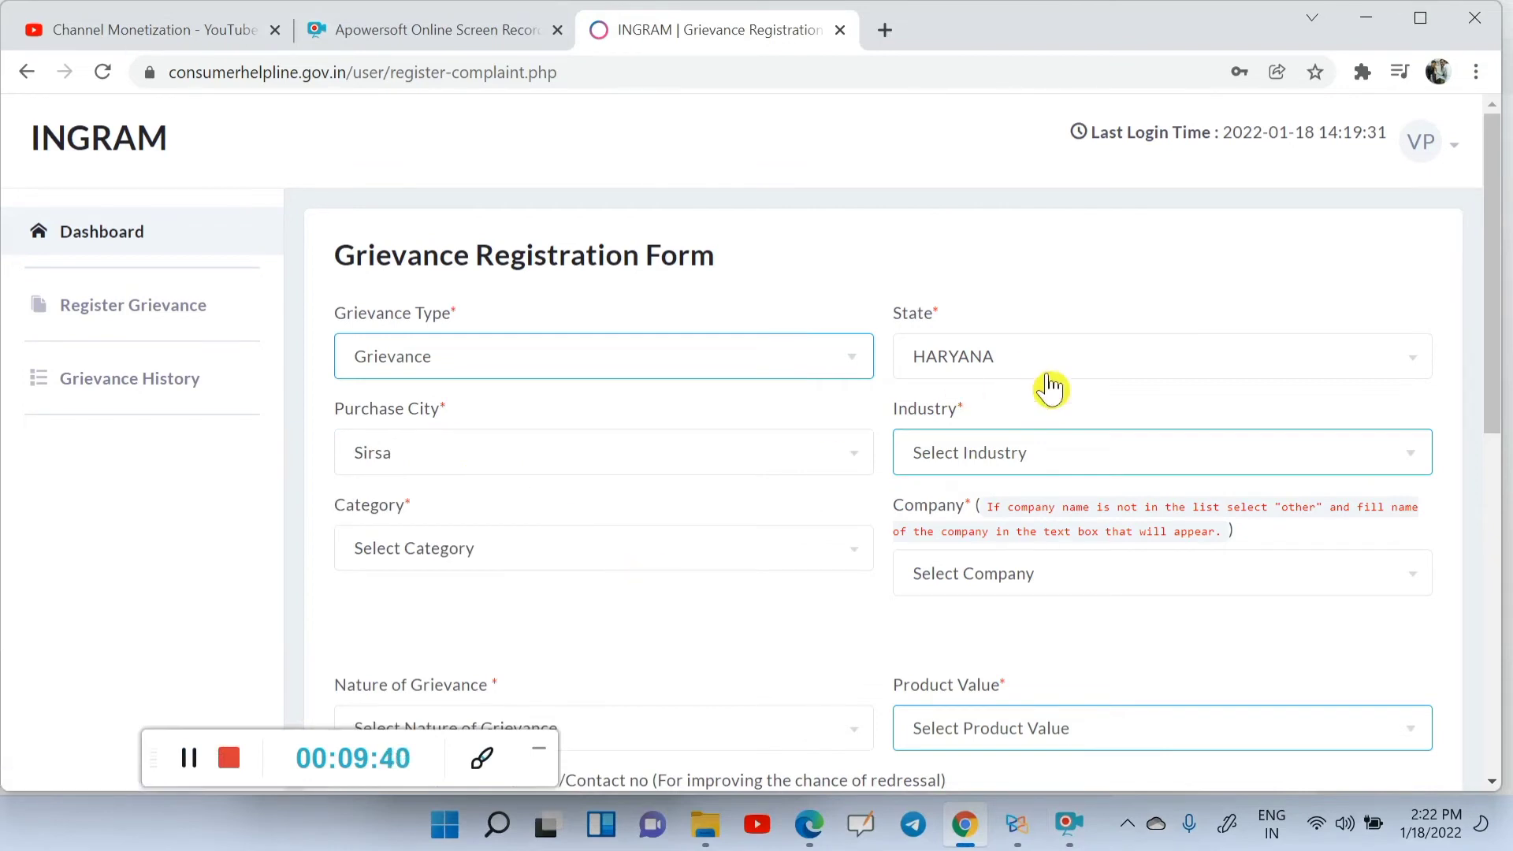
Step: Choose industry Advertisements, category Advertisements - Others, company Other, and type 'Std company' as the company name
left_click(1036, 464)
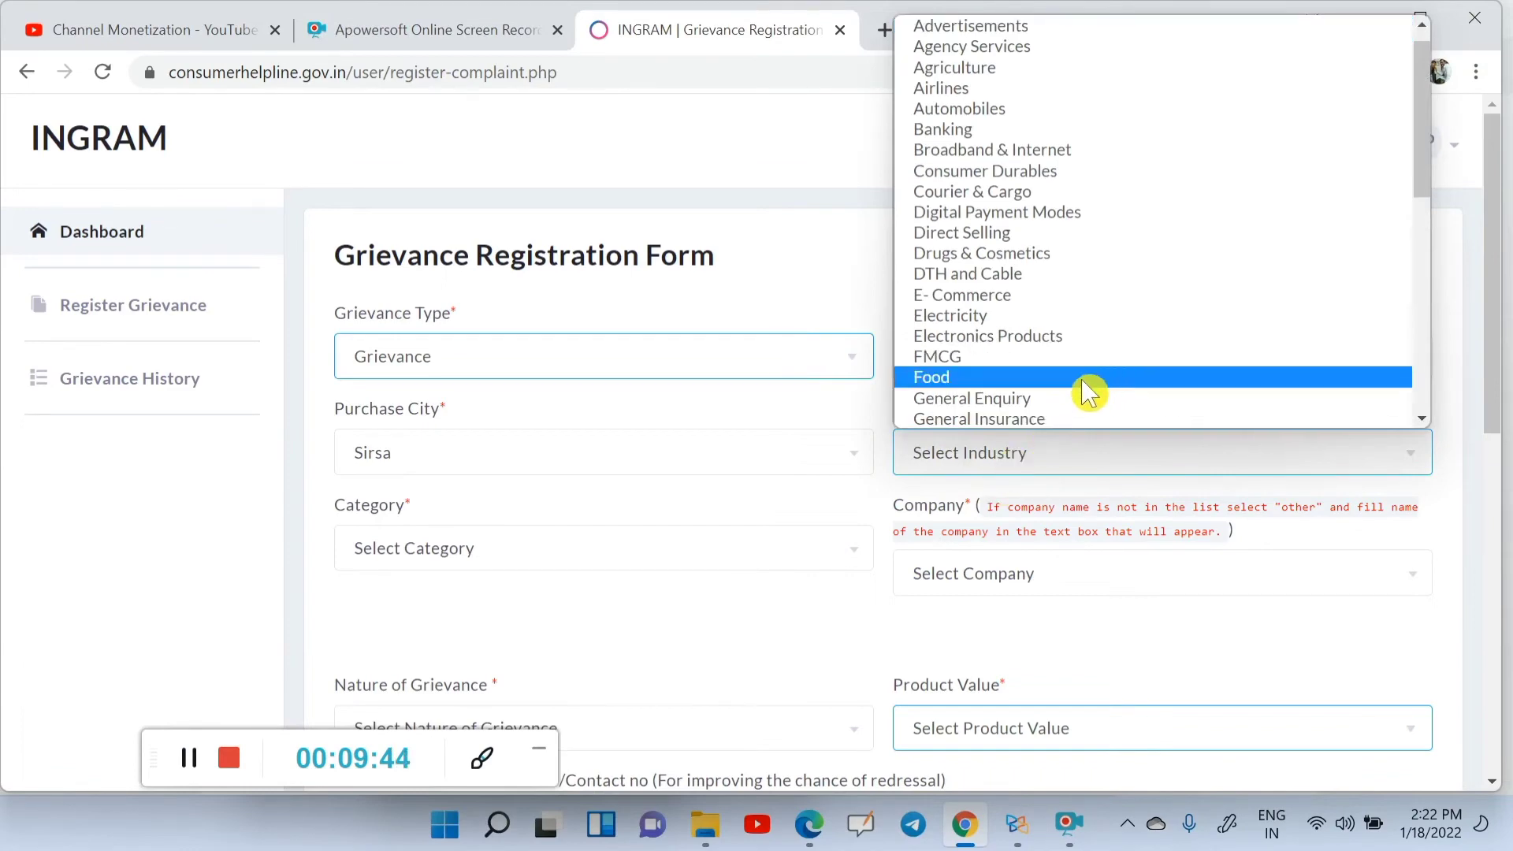
left_click(1047, 30)
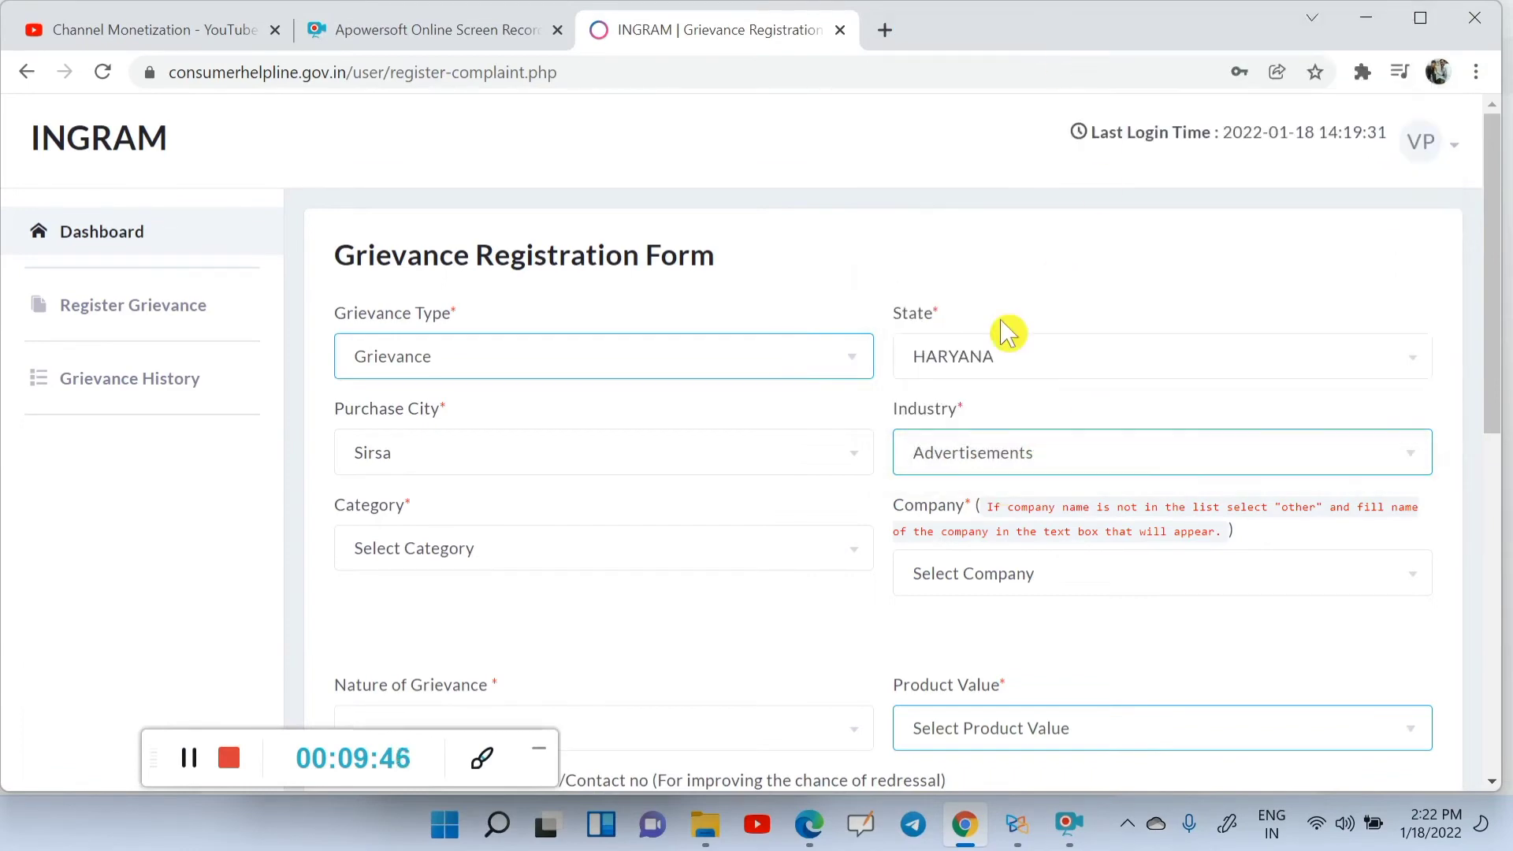
left_click(599, 564)
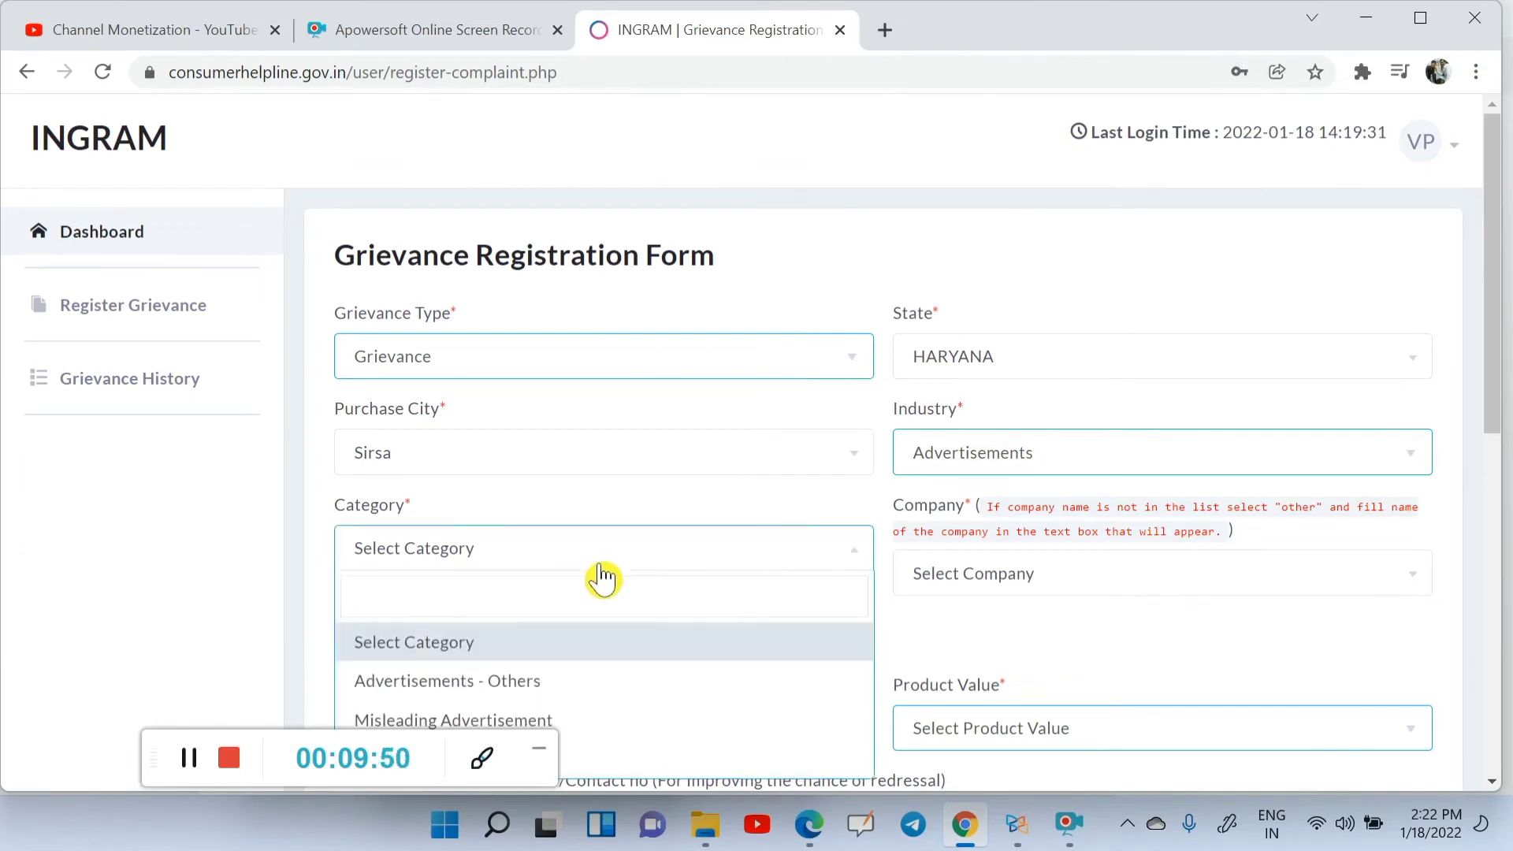
left_click(540, 697)
left_click(986, 587)
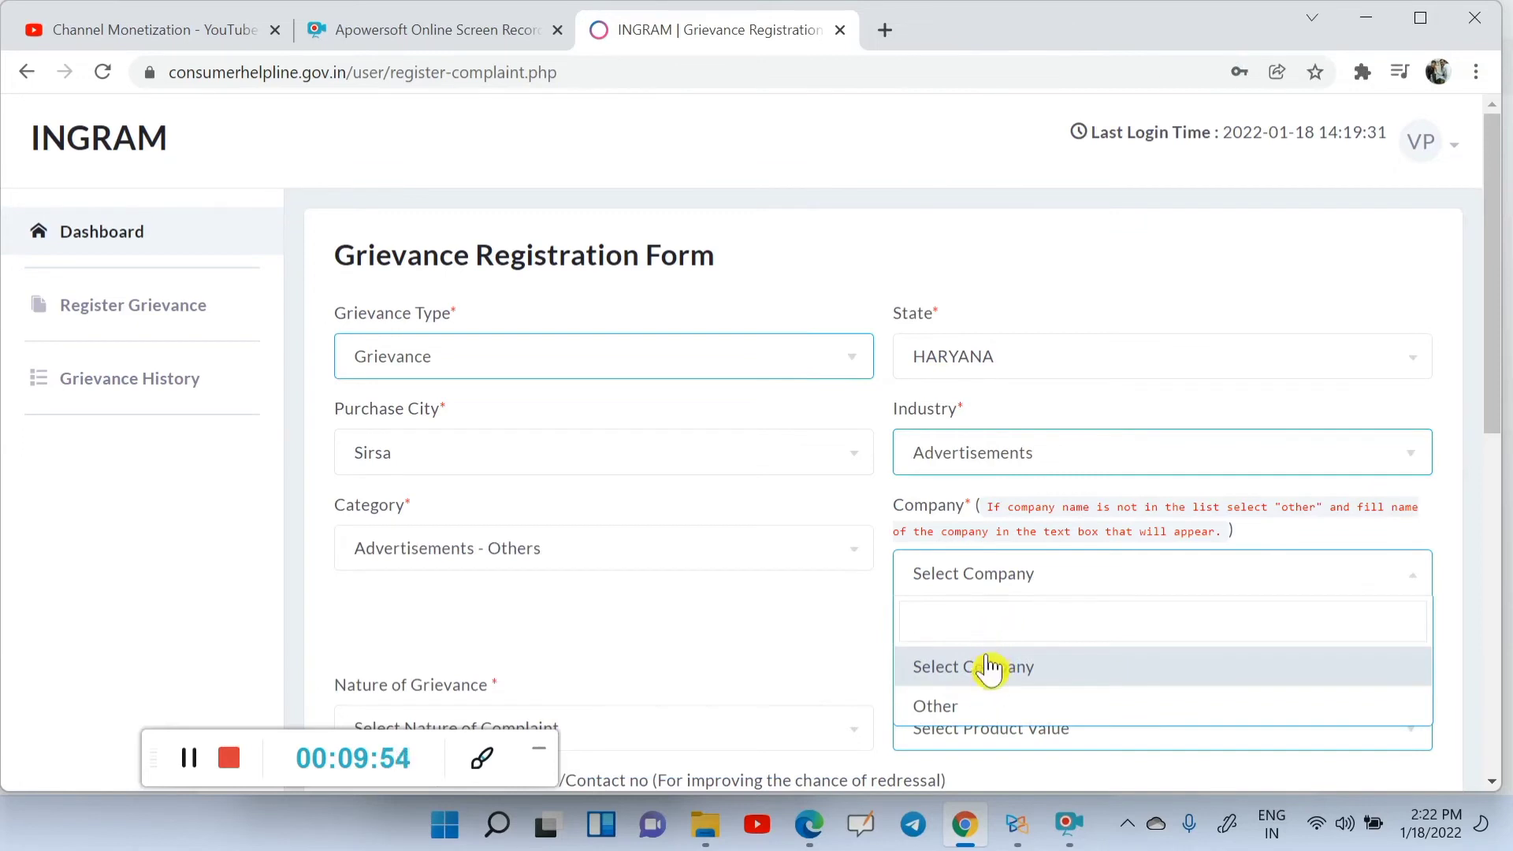
left_click(974, 699)
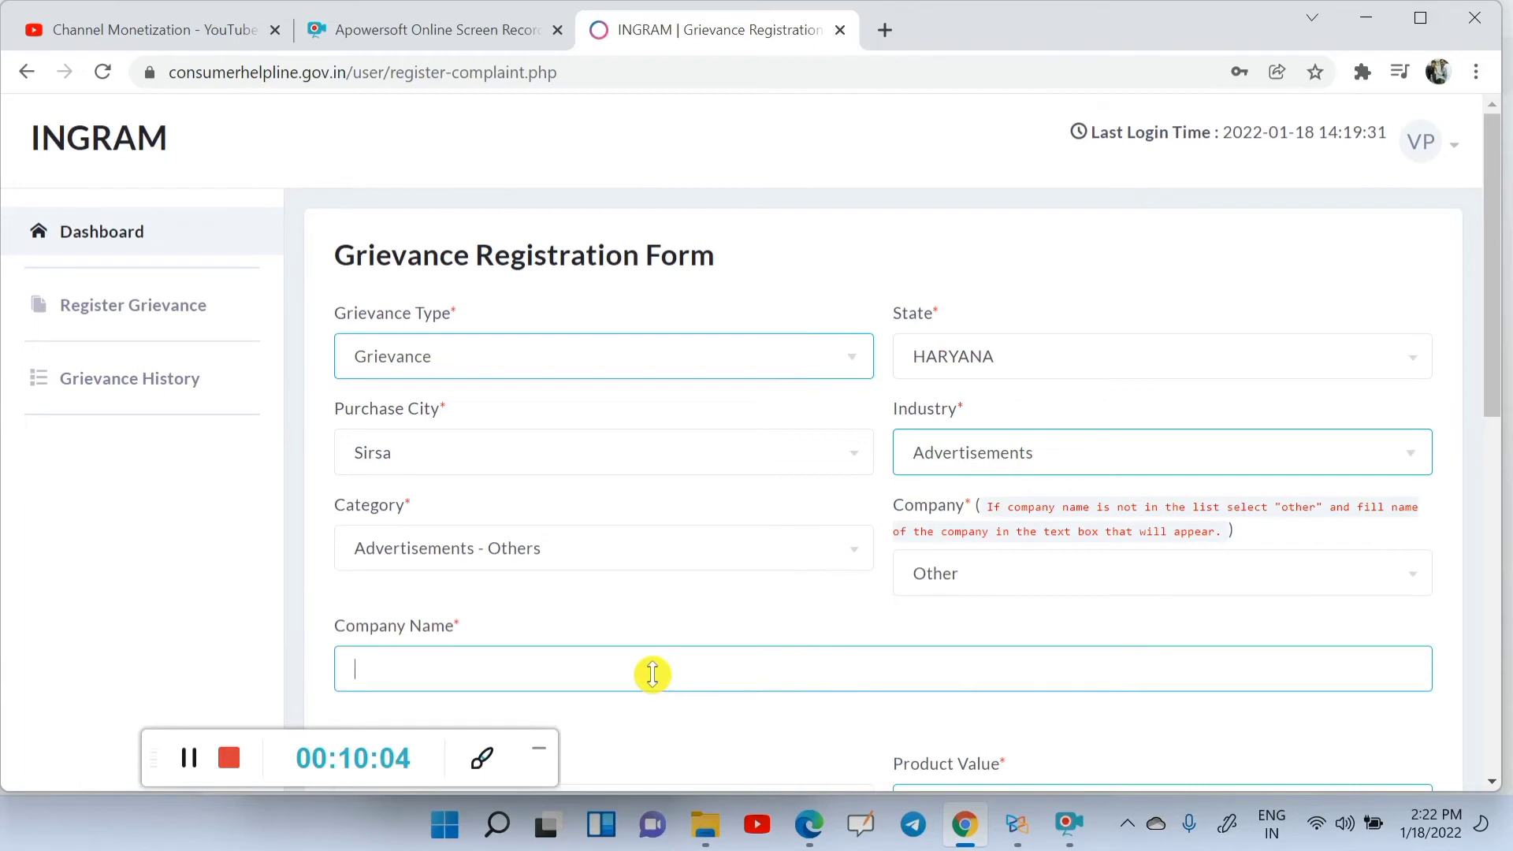
type("Std company")
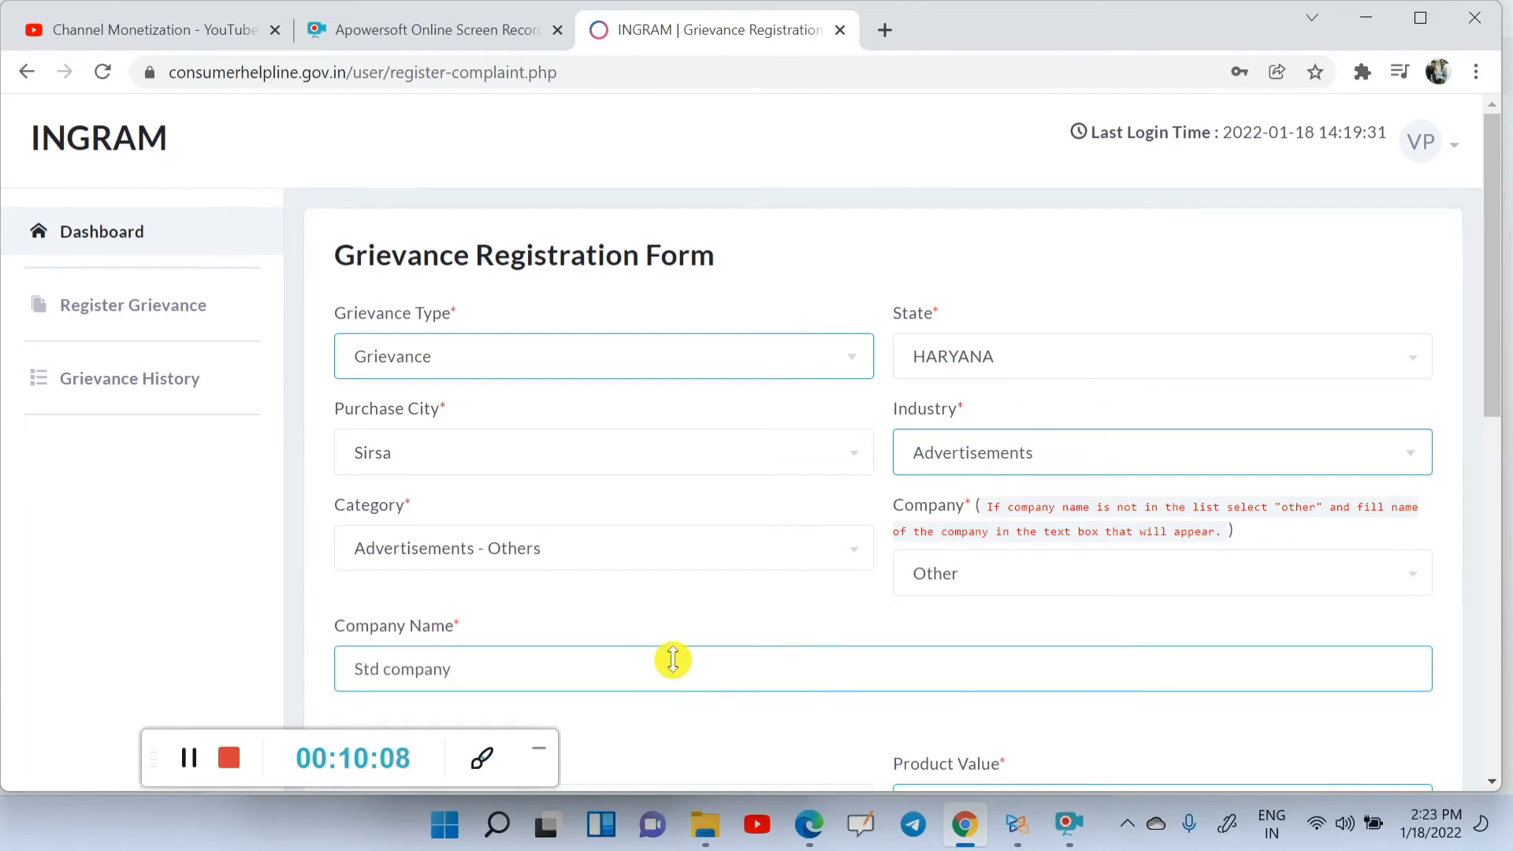
scroll(709, 646, "down", 3)
left_click(719, 463)
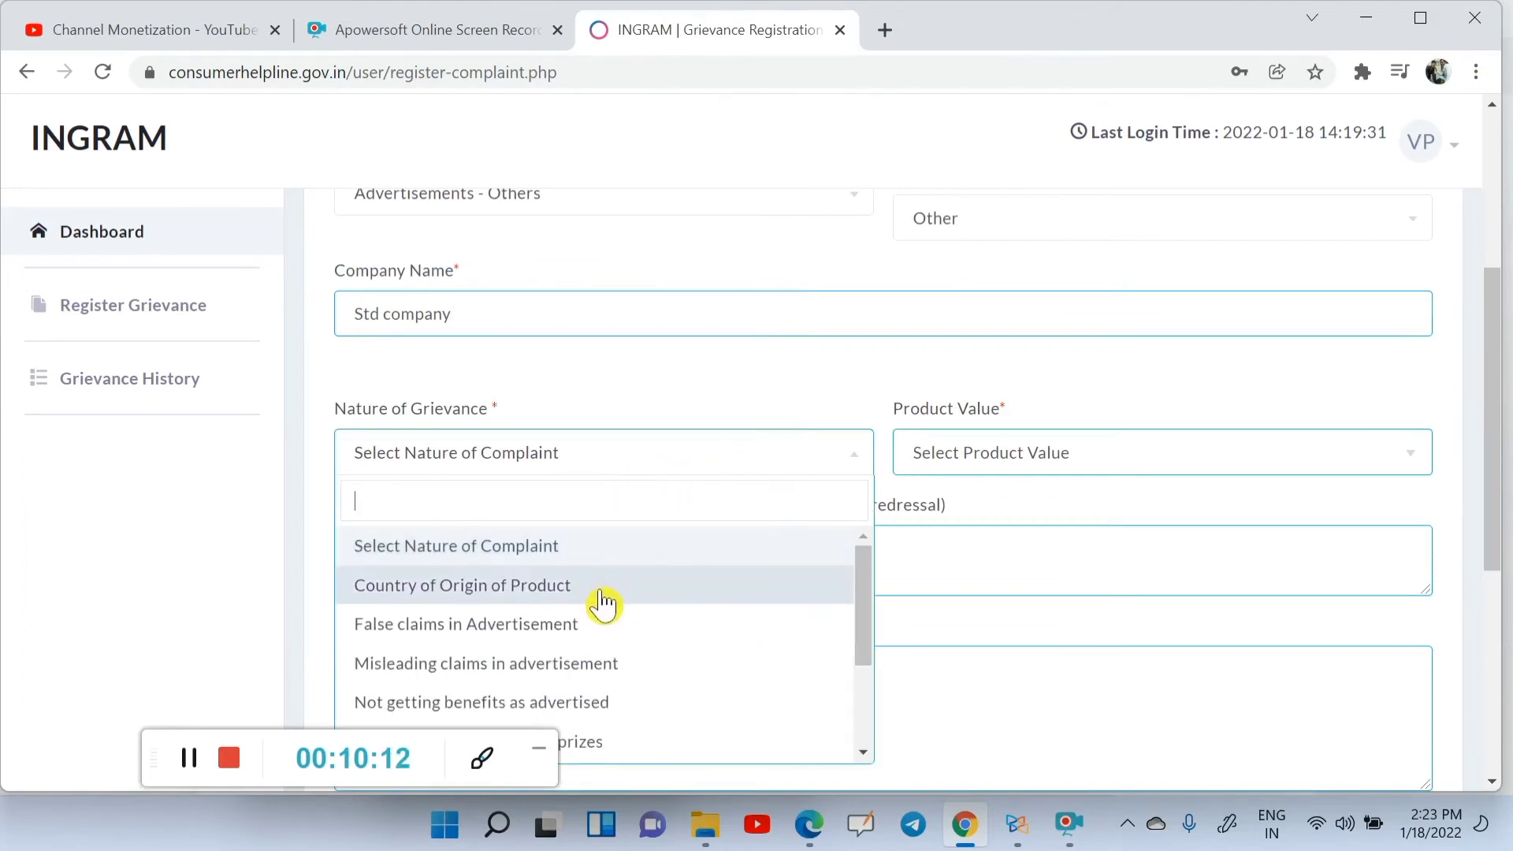
scroll(606, 591, "down", 2)
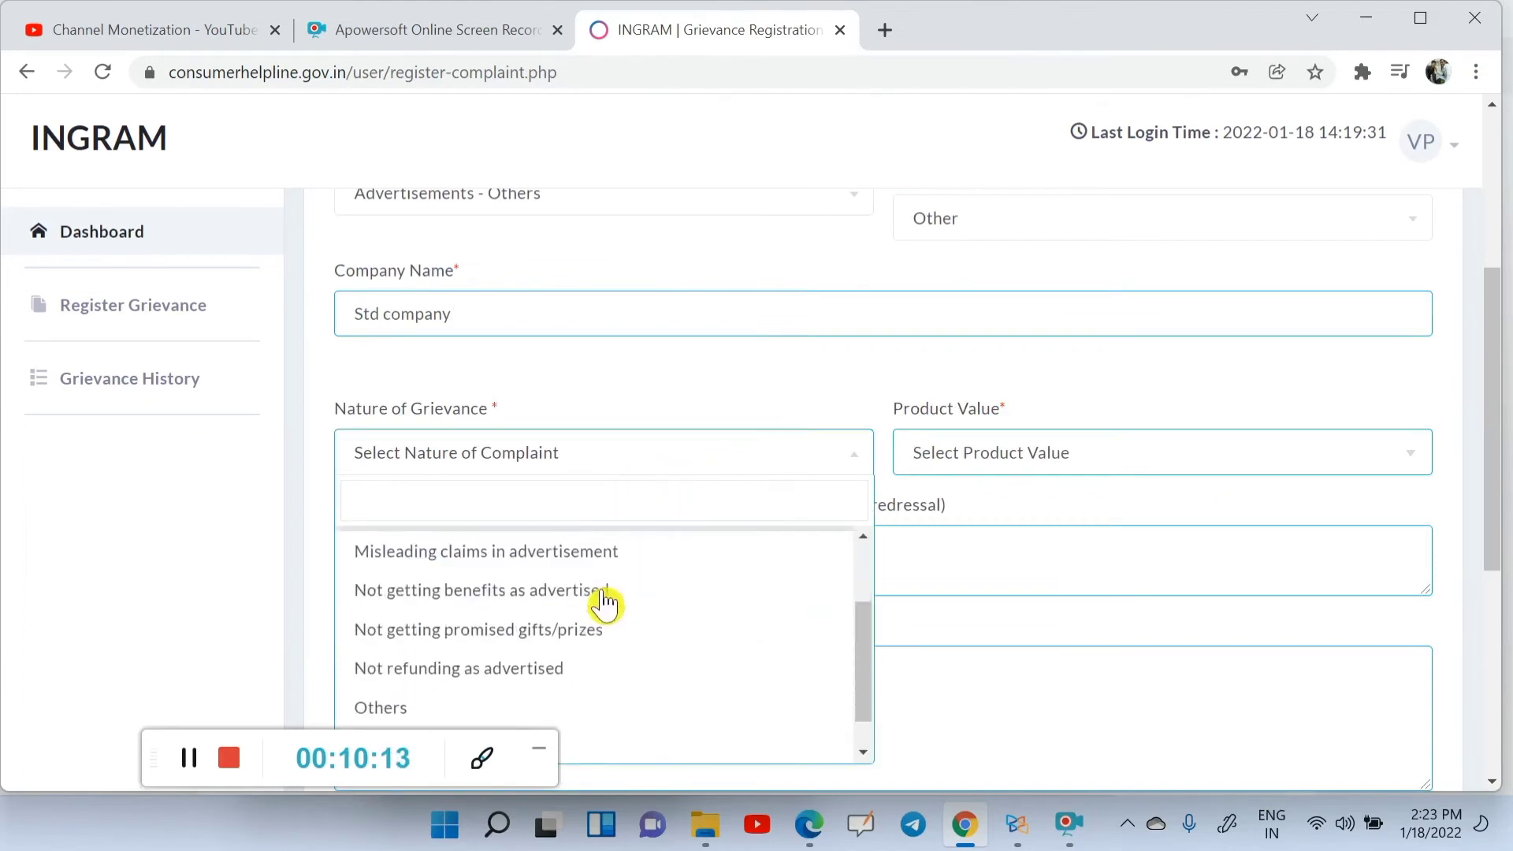
left_click(589, 552)
left_click(1046, 465)
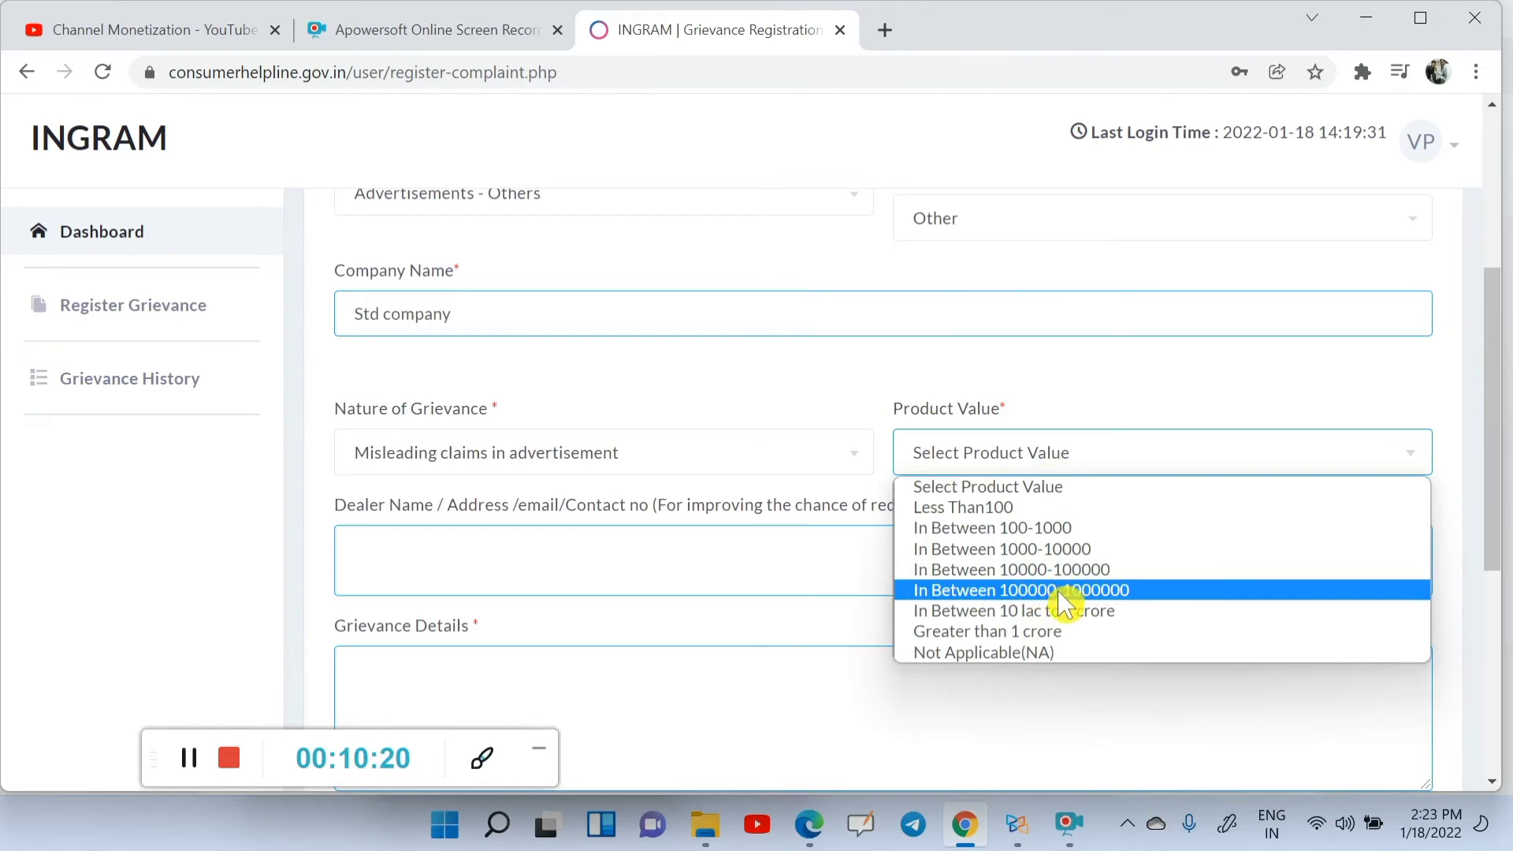
left_click(999, 592)
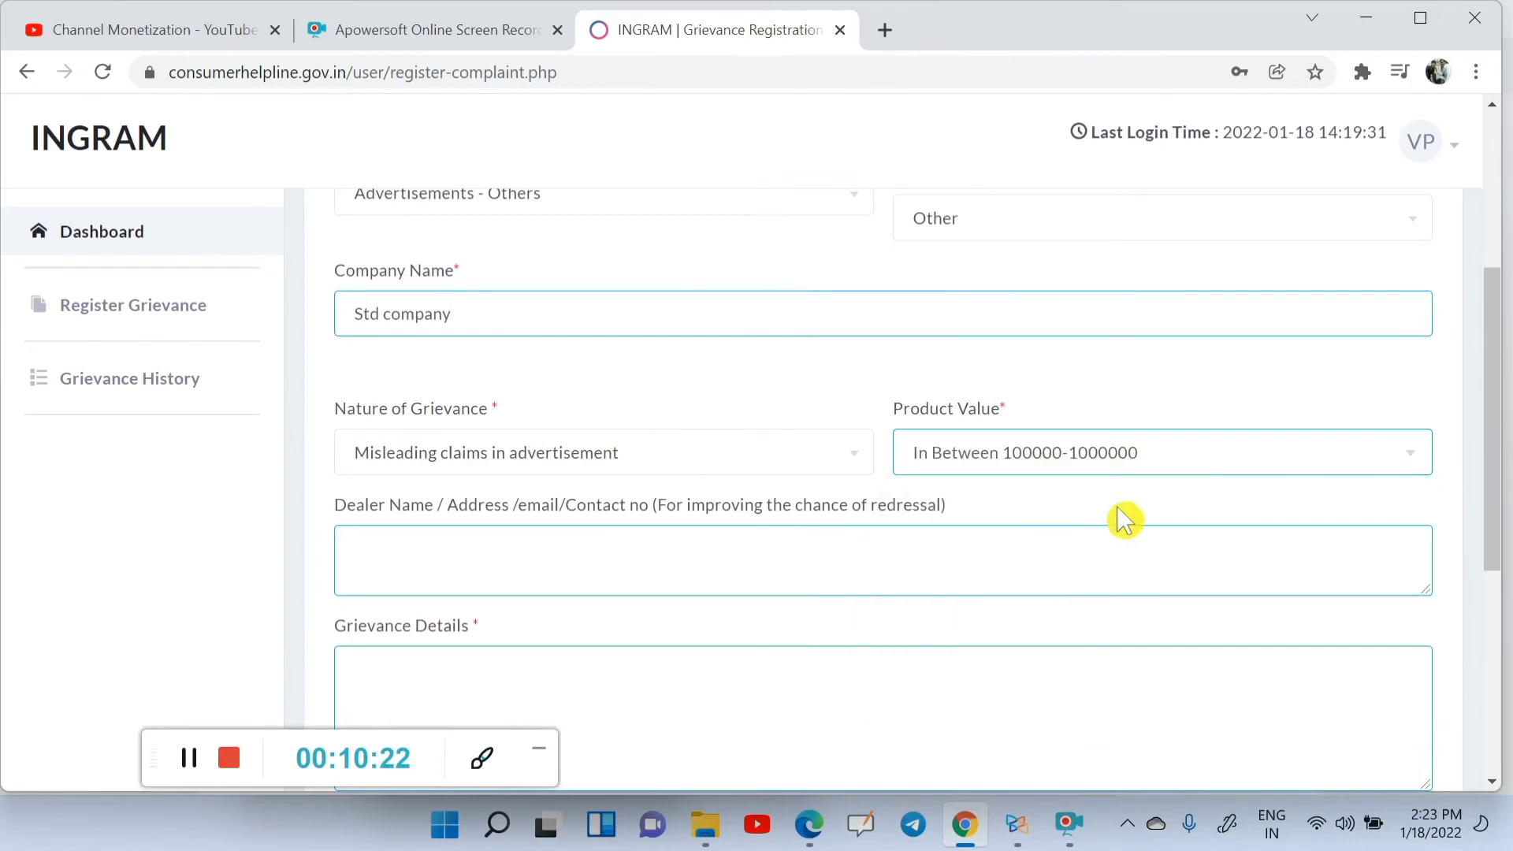
scroll(1115, 522, "down", 1)
scroll(1115, 522, "down", 3)
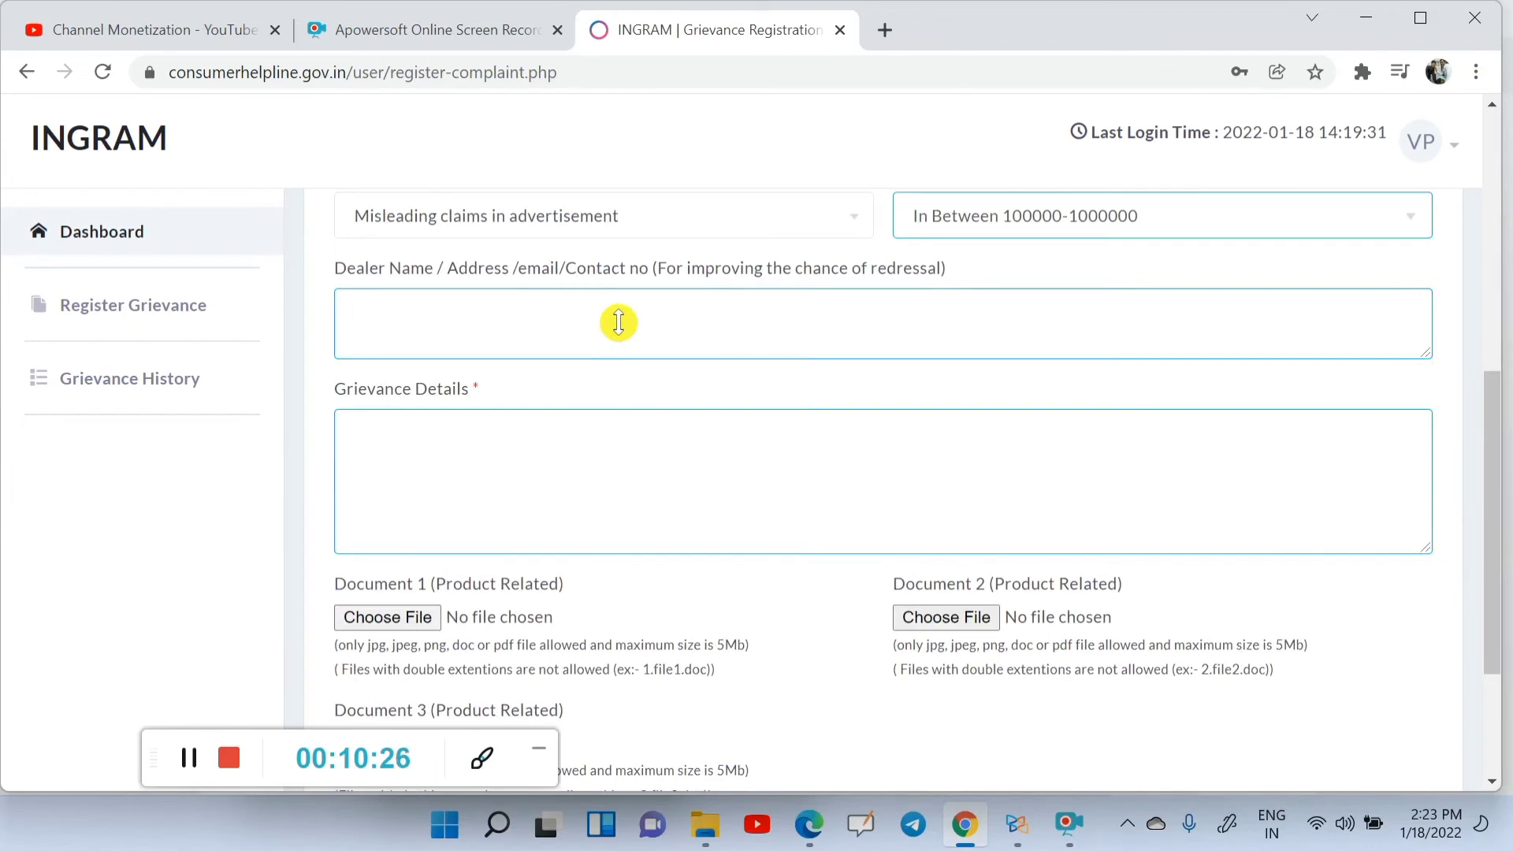
Step: Enter dealer details NA and grievance details 'The company has misguiding.', then submit the form
left_click(619, 322)
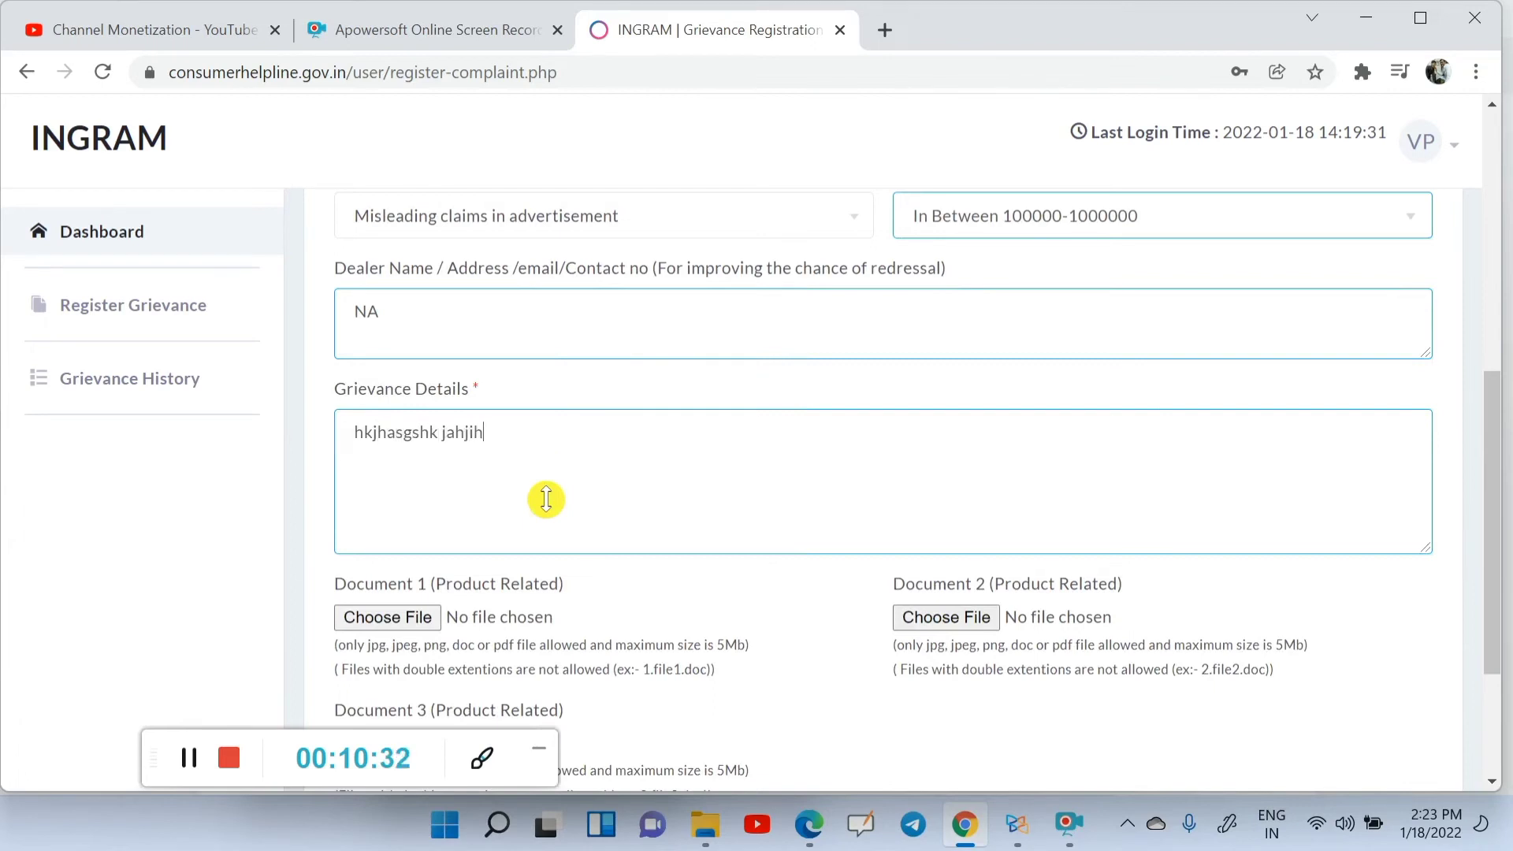
key("BackSpace")
key("BackSpace")
key("BackSpace")
key("BackSpace")
key("BackSpace")
key("BackSpace")
key("BackSpace")
key("BackSpace")
key("BackSpace")
key("BackSpace")
key("BackSpace")
key("BackSpace")
key("BackSpace")
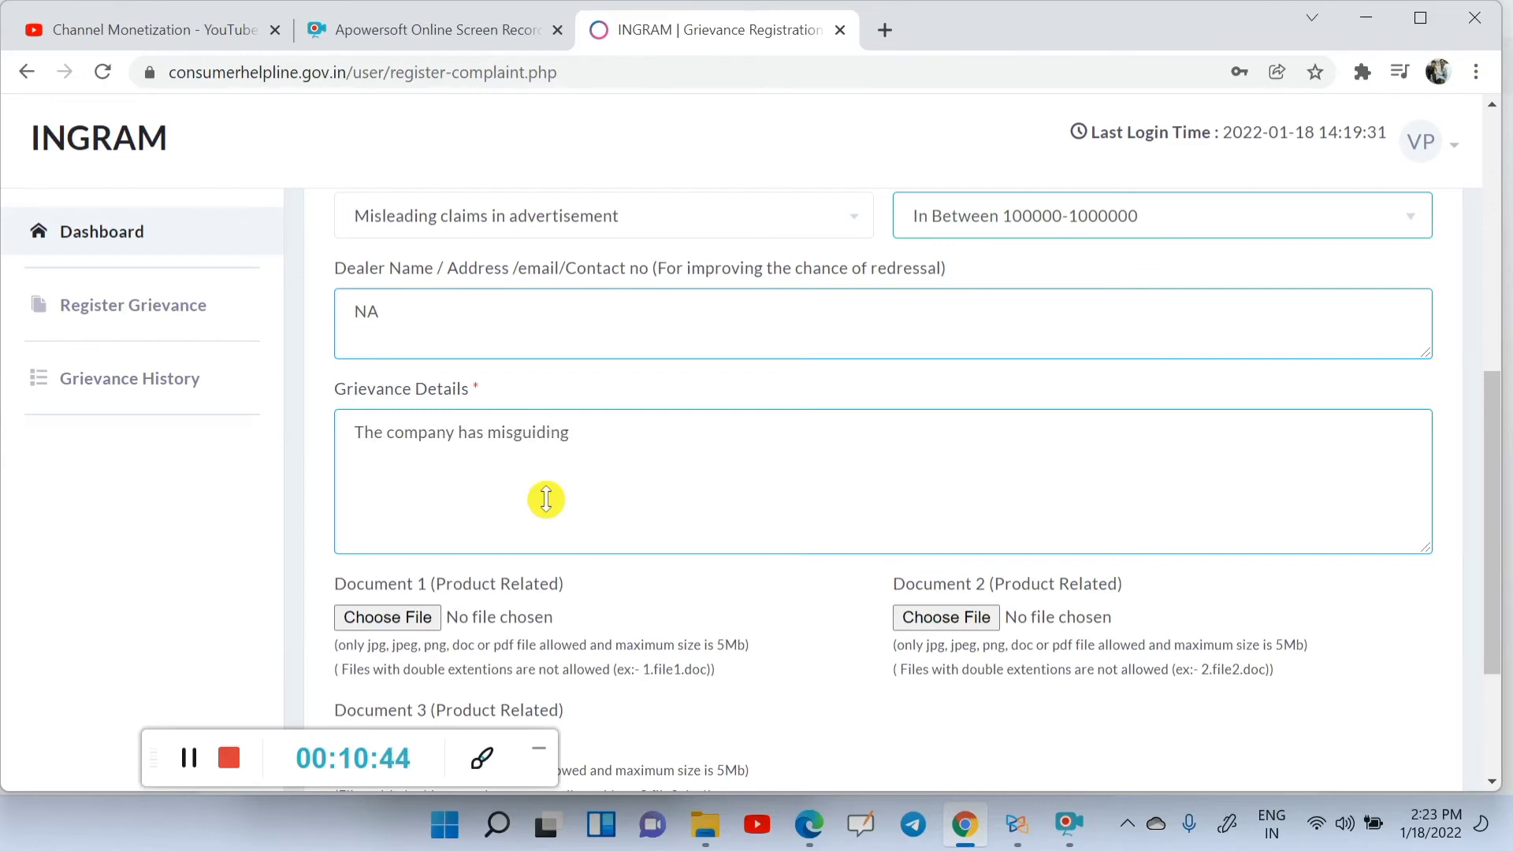
scroll(702, 504, "down", 3)
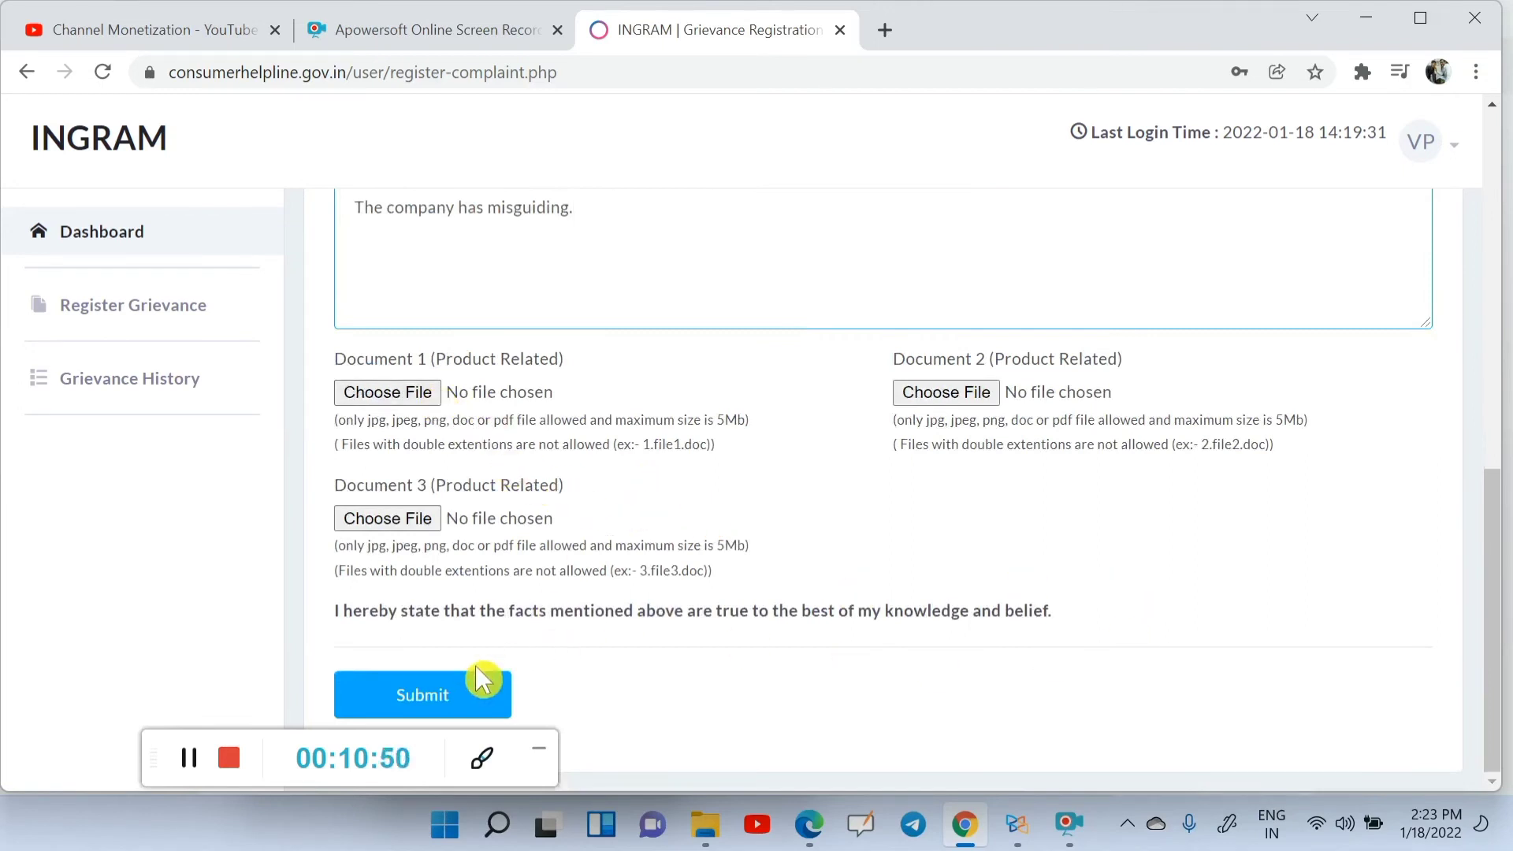
left_click(468, 709)
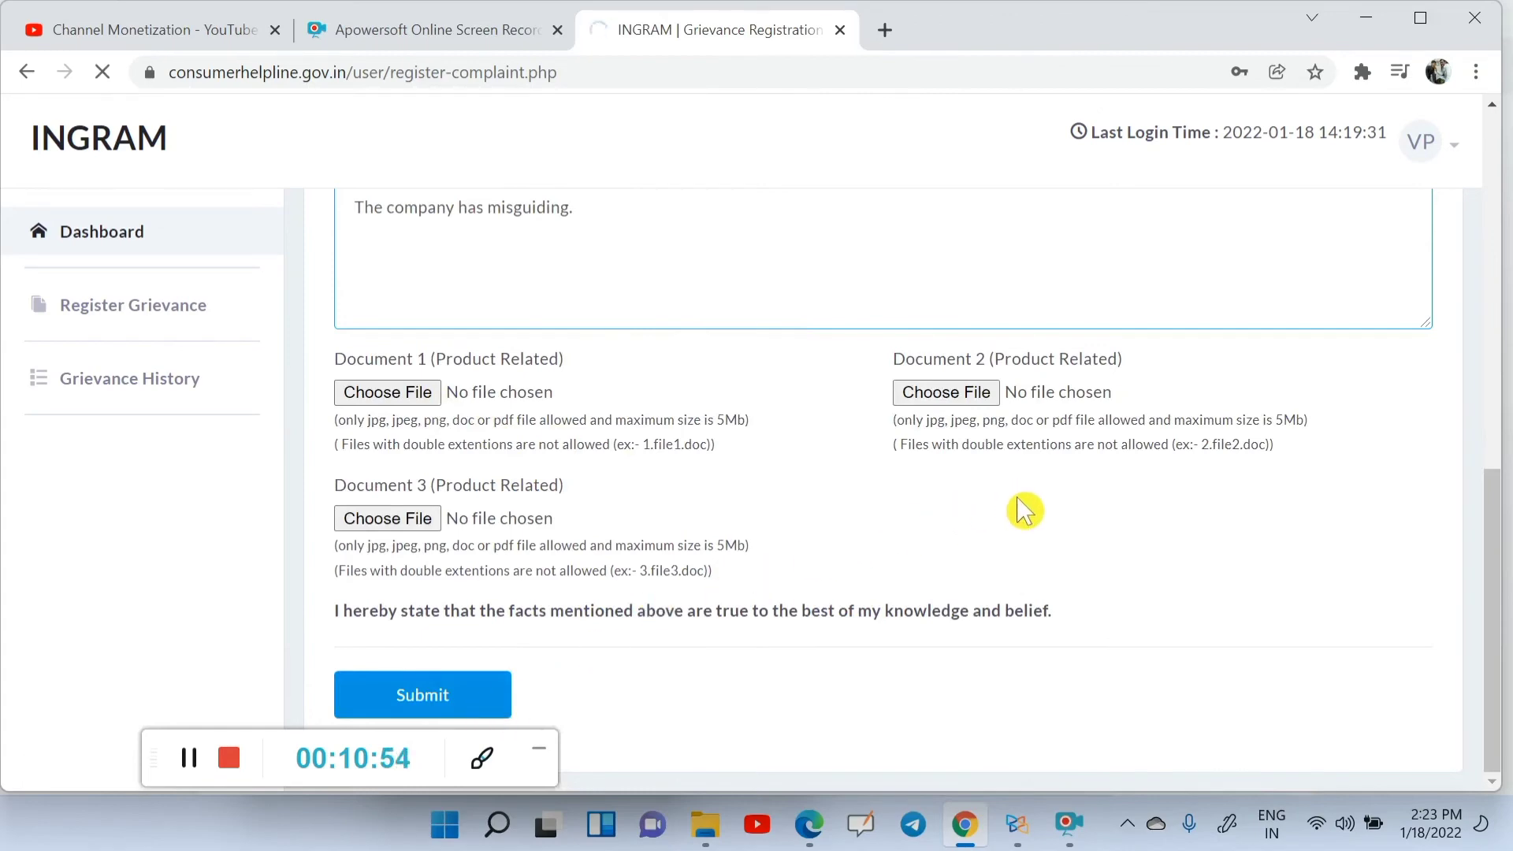
Step: Submit the grievance to get its docket number and dismiss the success message
left_click_drag(1493, 523, 1486, 323)
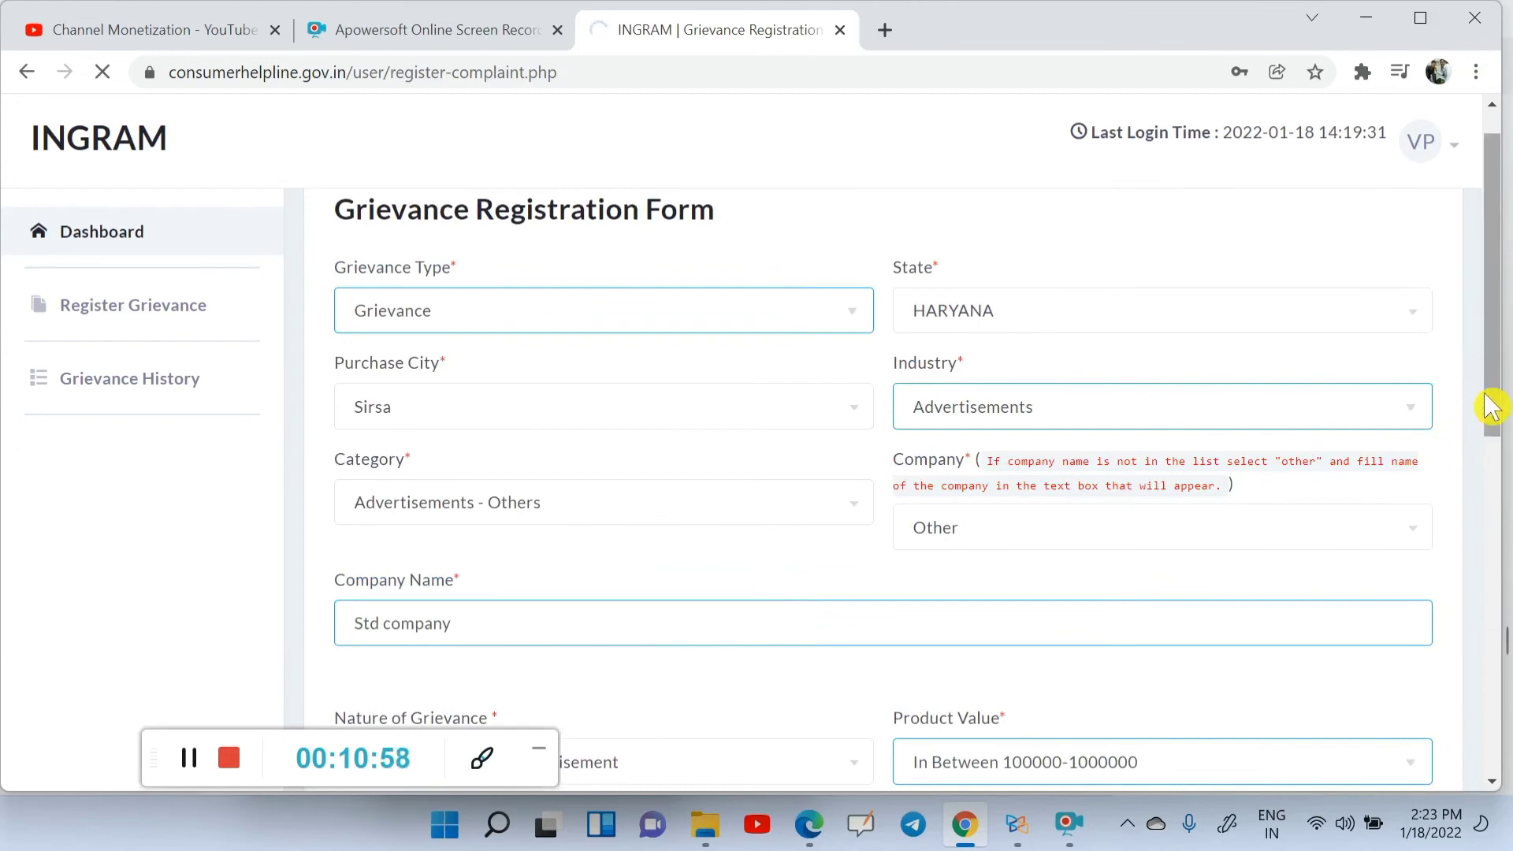
left_click_drag(1489, 405, 1506, 791)
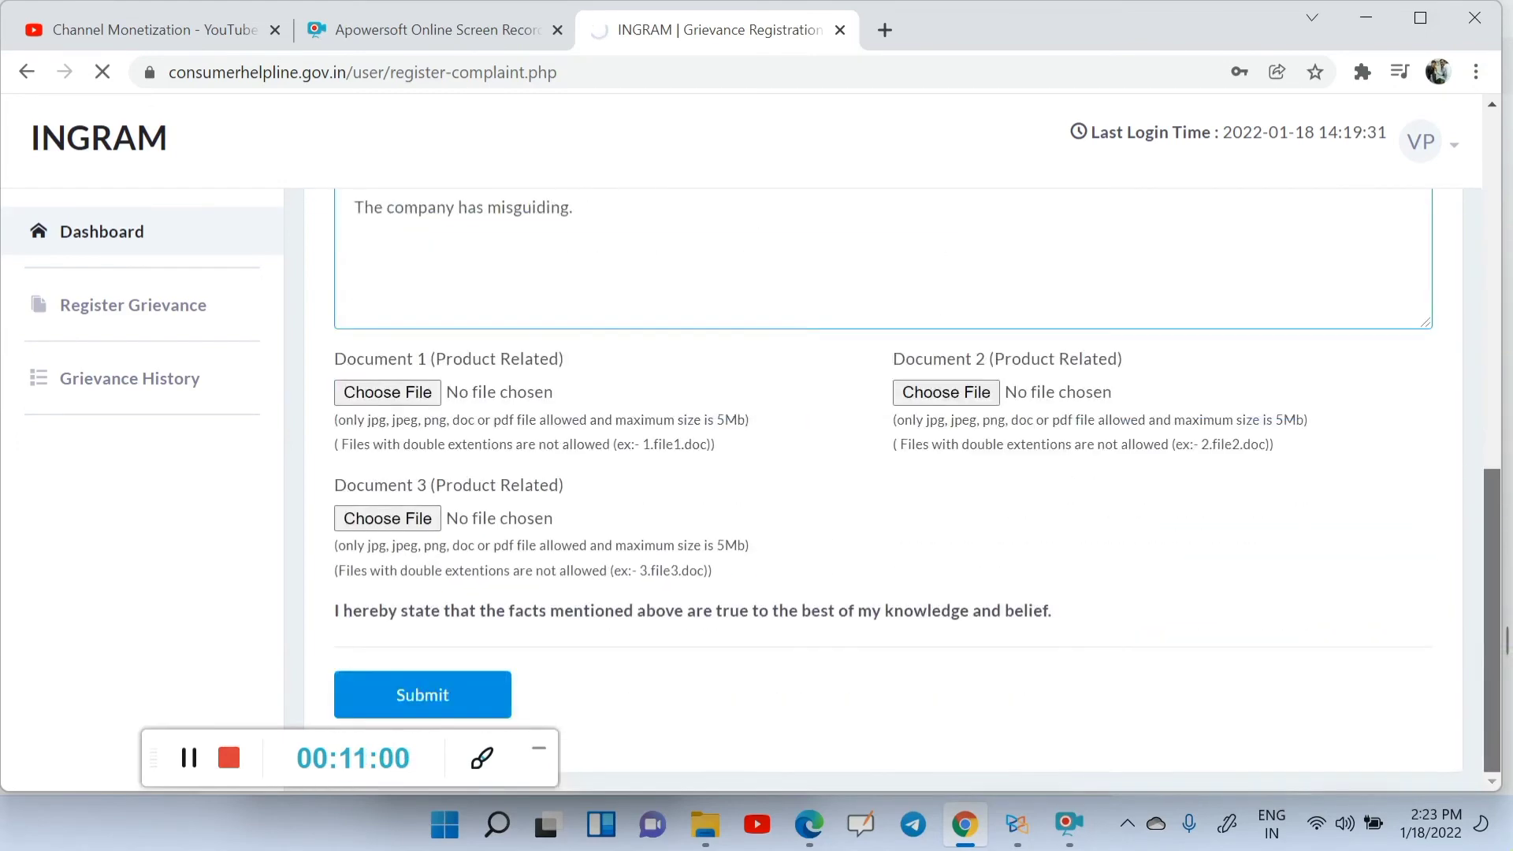
left_click(449, 692)
left_click_drag(453, 696, 513, 686)
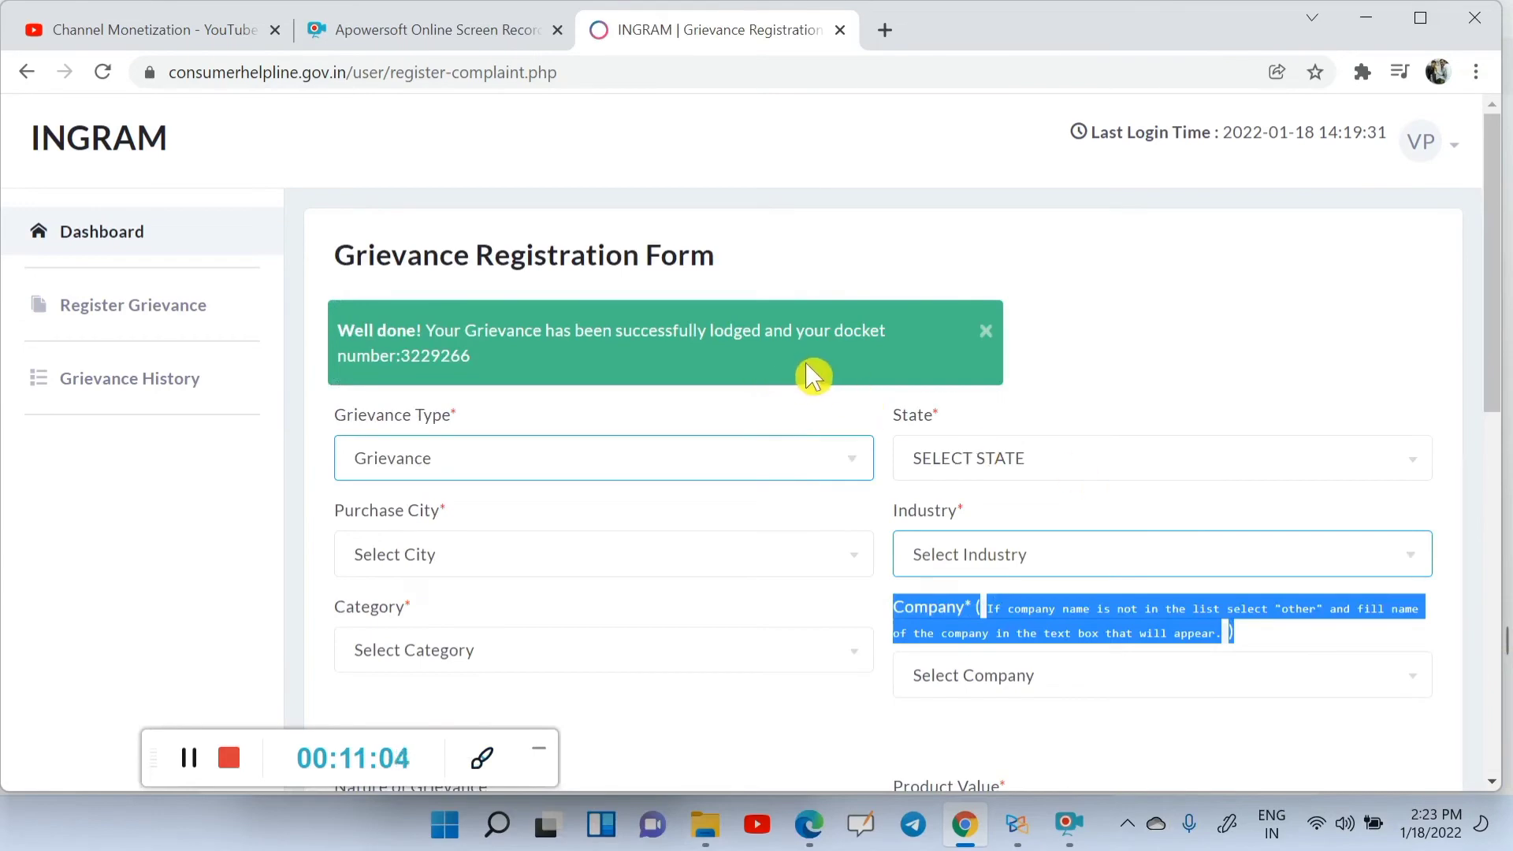
scroll(1122, 368, "down", 5)
scroll(1122, 367, "down", 5)
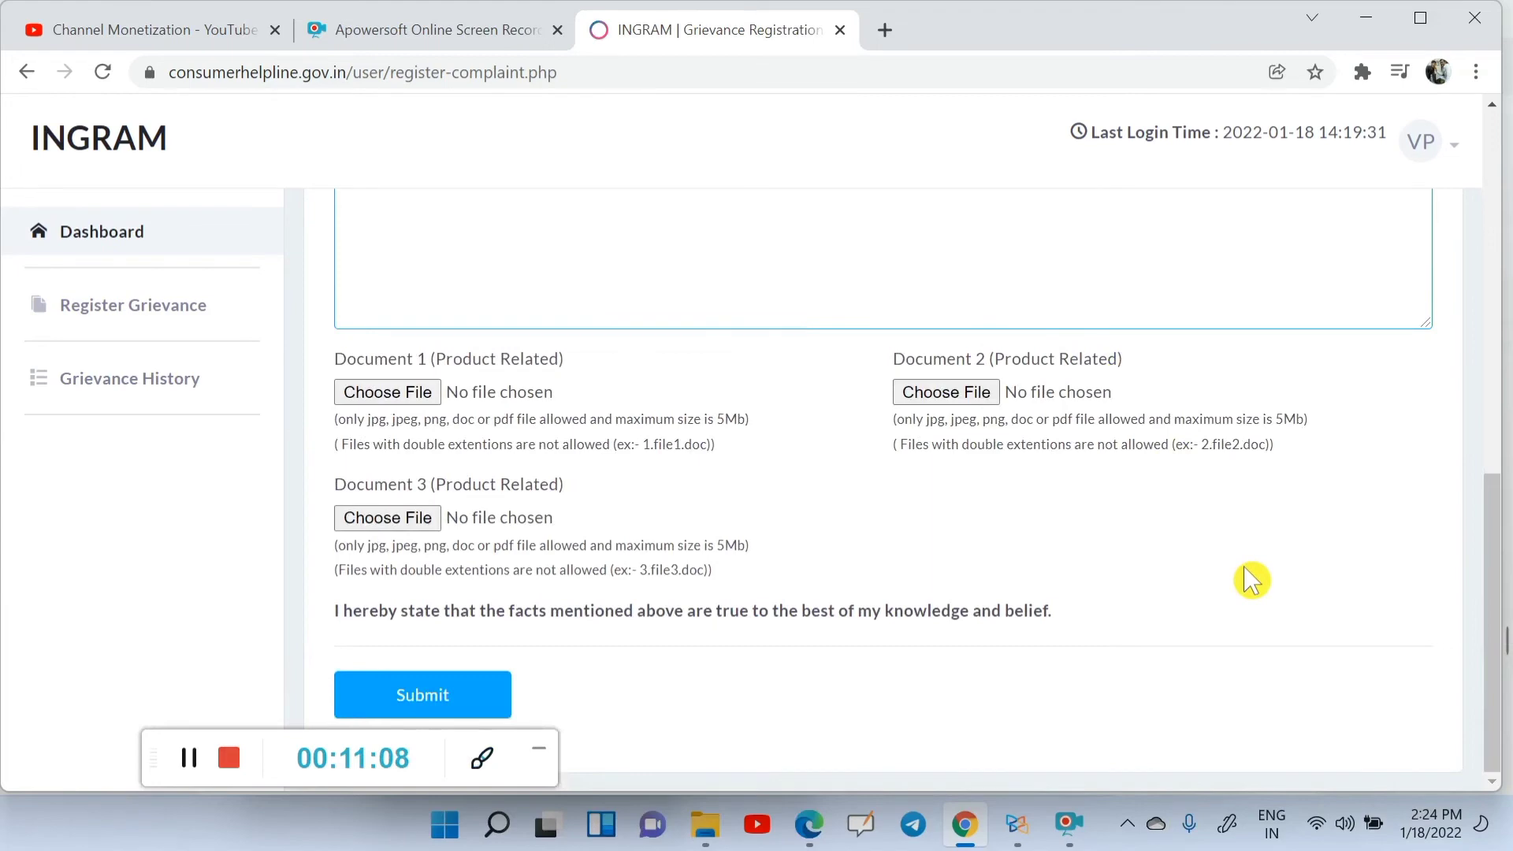
scroll(1253, 581, "up", 10)
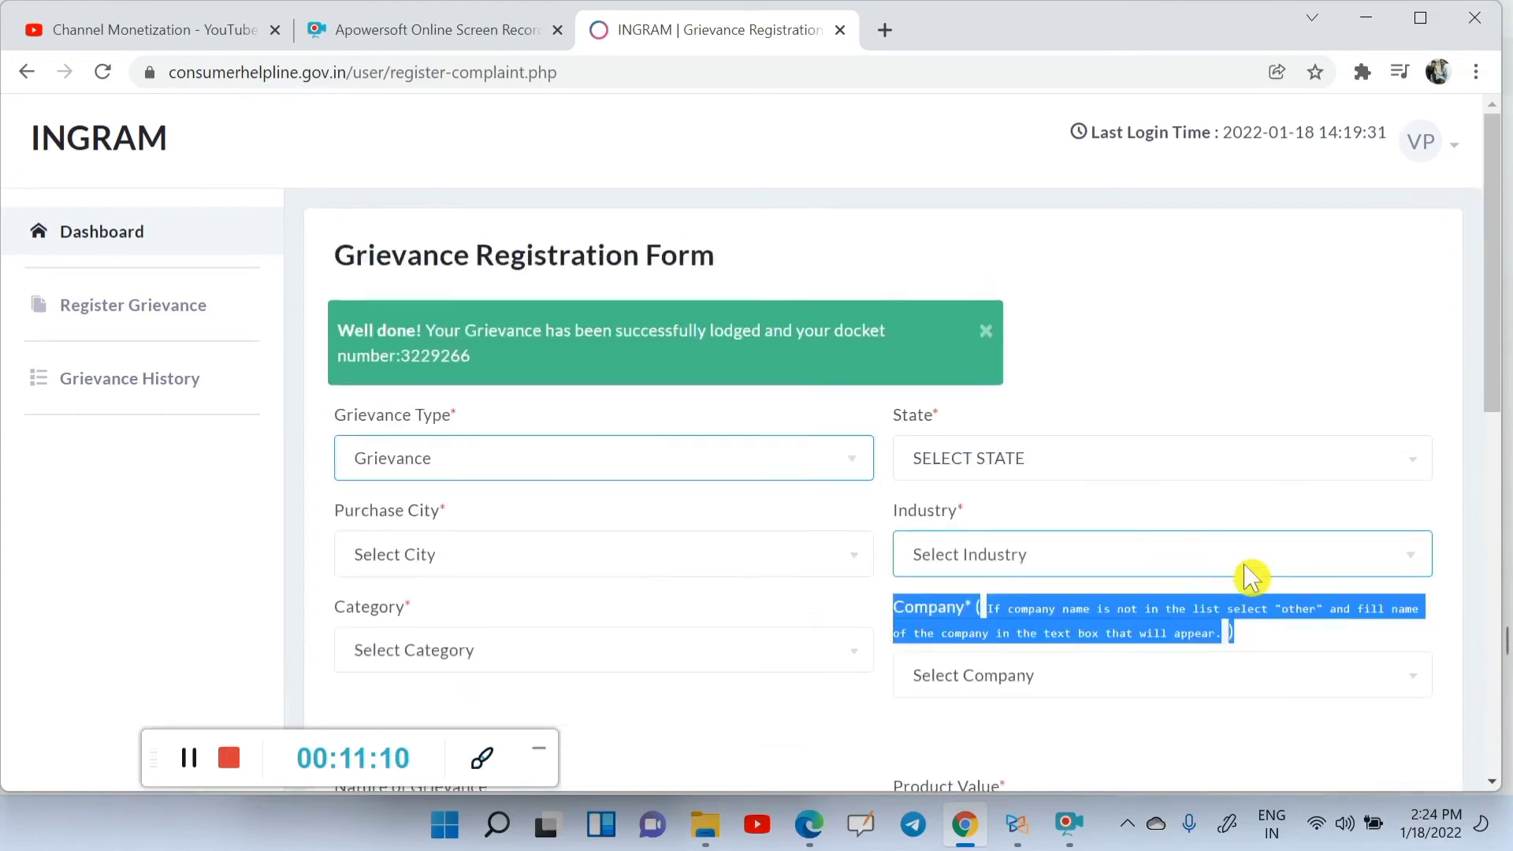
left_click(986, 331)
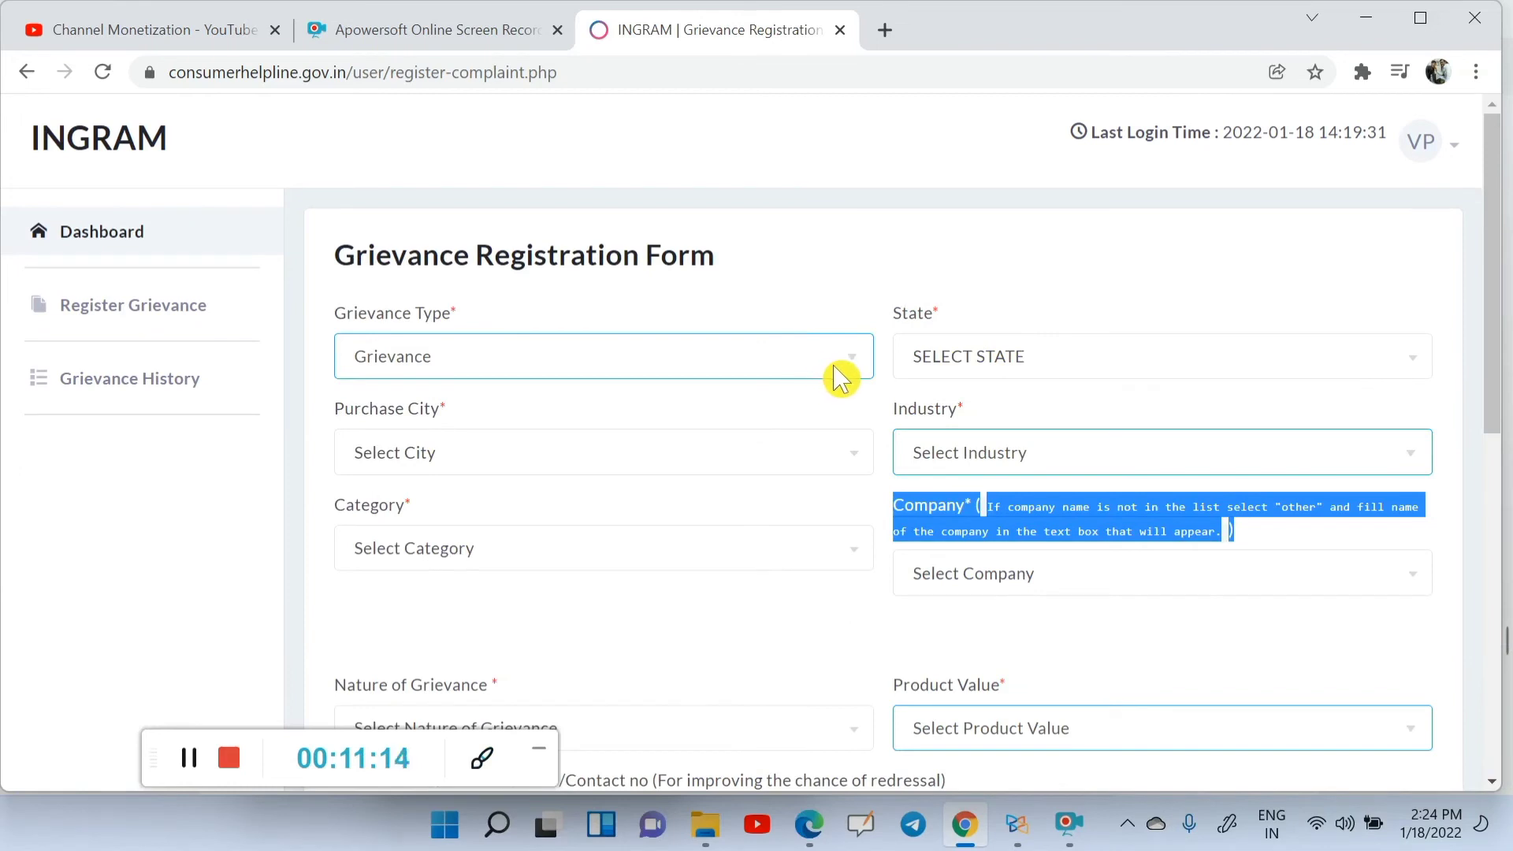
Step: Reload a fresh form via Register Grievance and accept the excluded-subjects declaration
scroll(1022, 359, "down", 3)
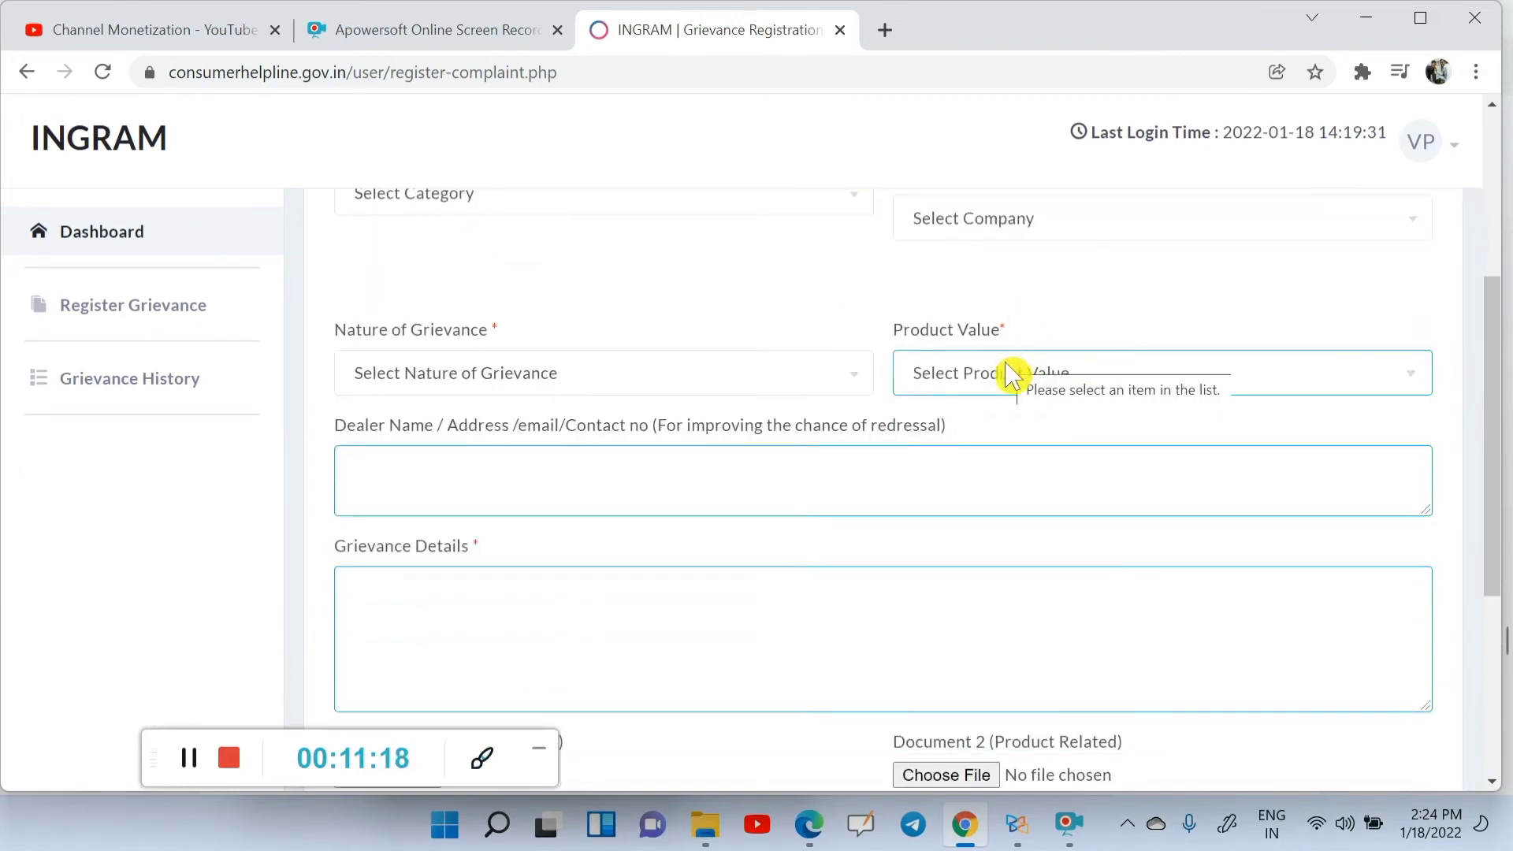
scroll(1011, 377, "down", 3)
scroll(1011, 383, "up", 7)
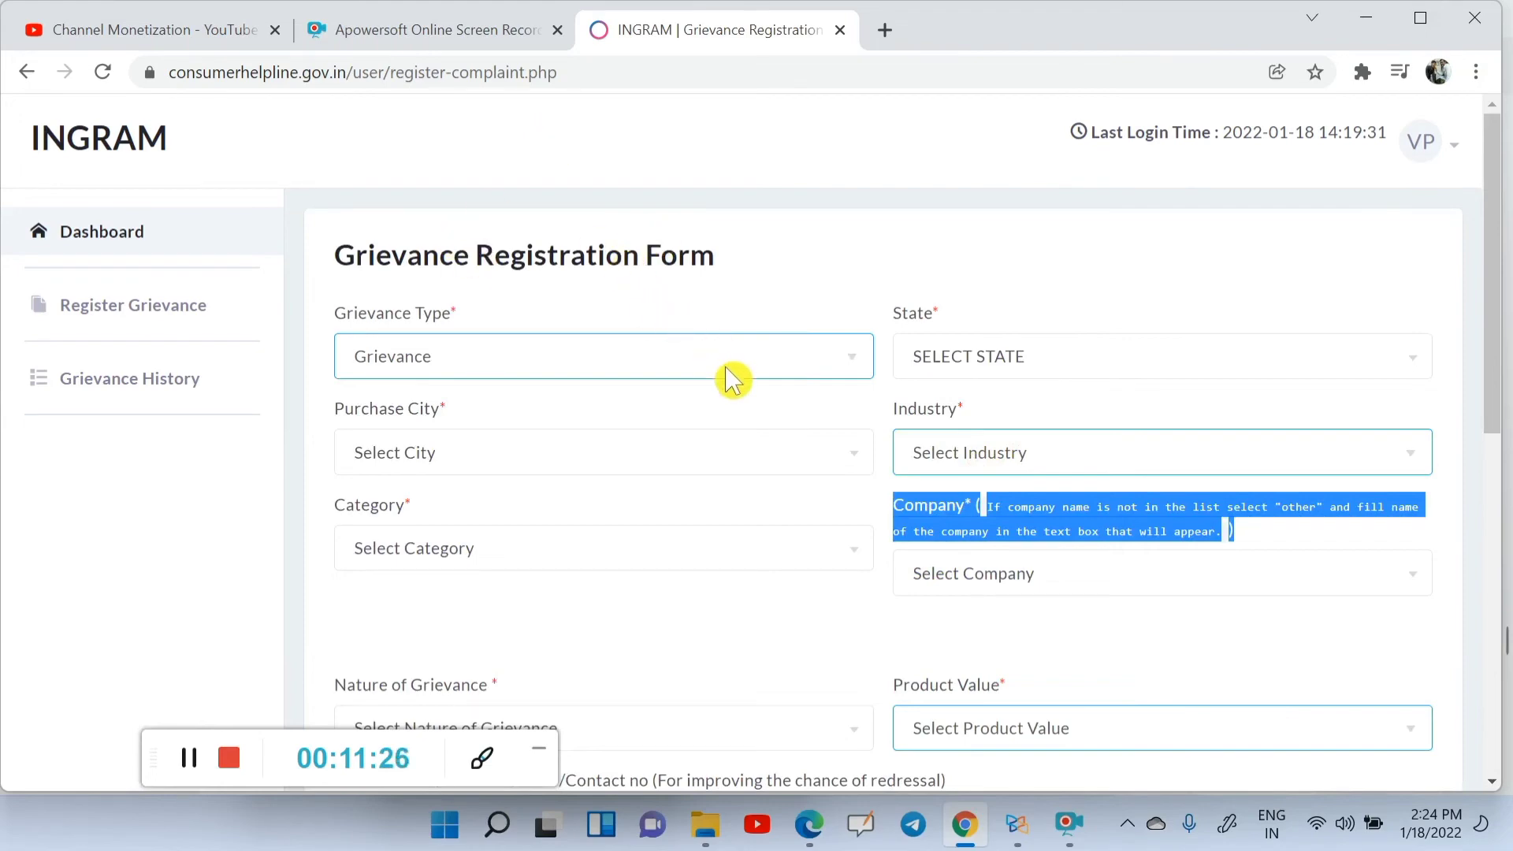
scroll(733, 381, "down", 10)
scroll(733, 384, "up", 10)
left_click(583, 364)
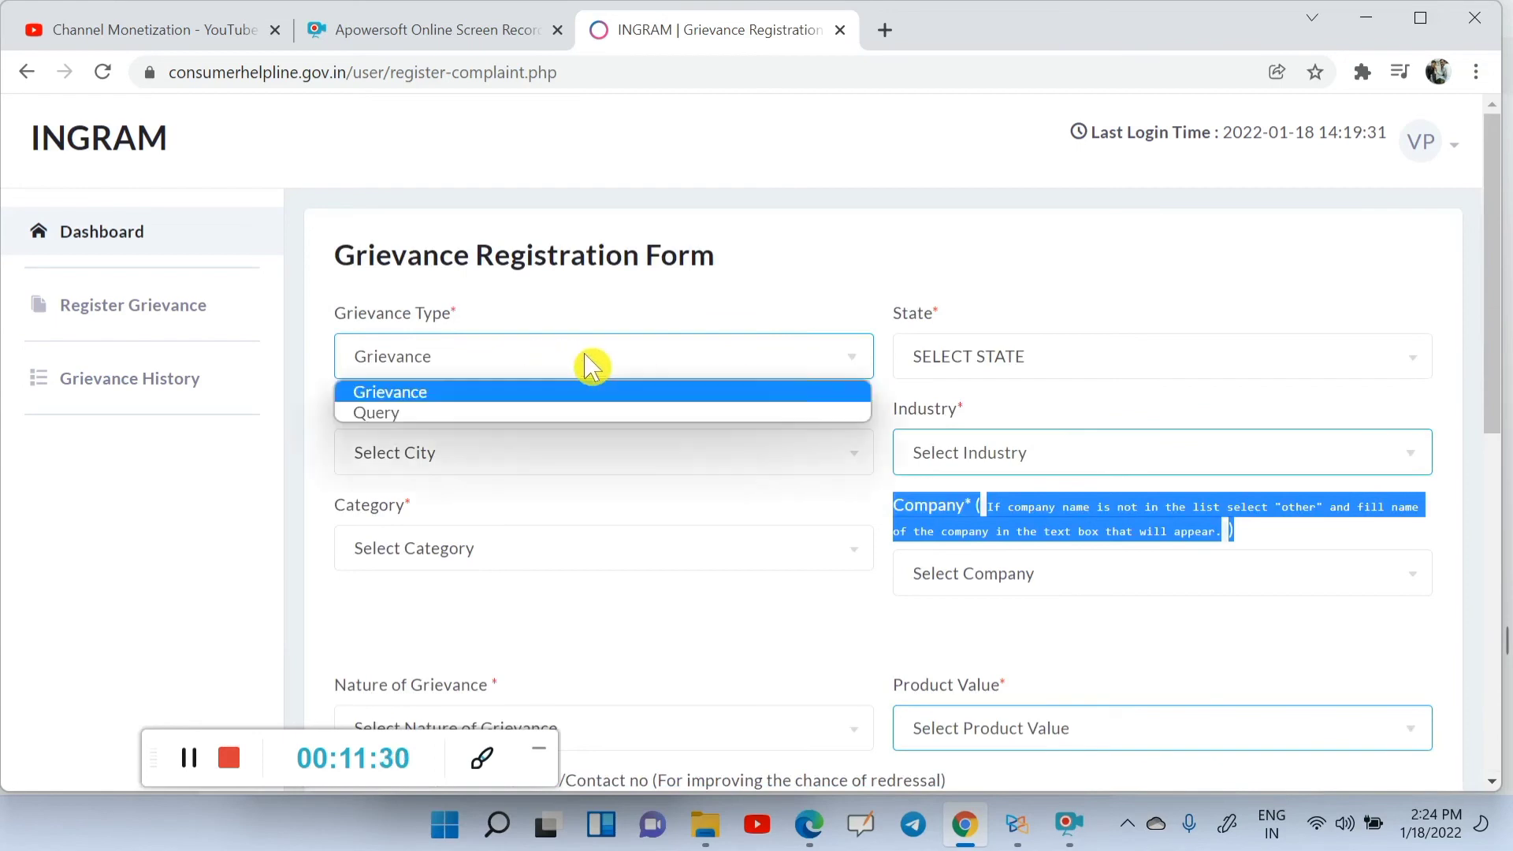
left_click(523, 413)
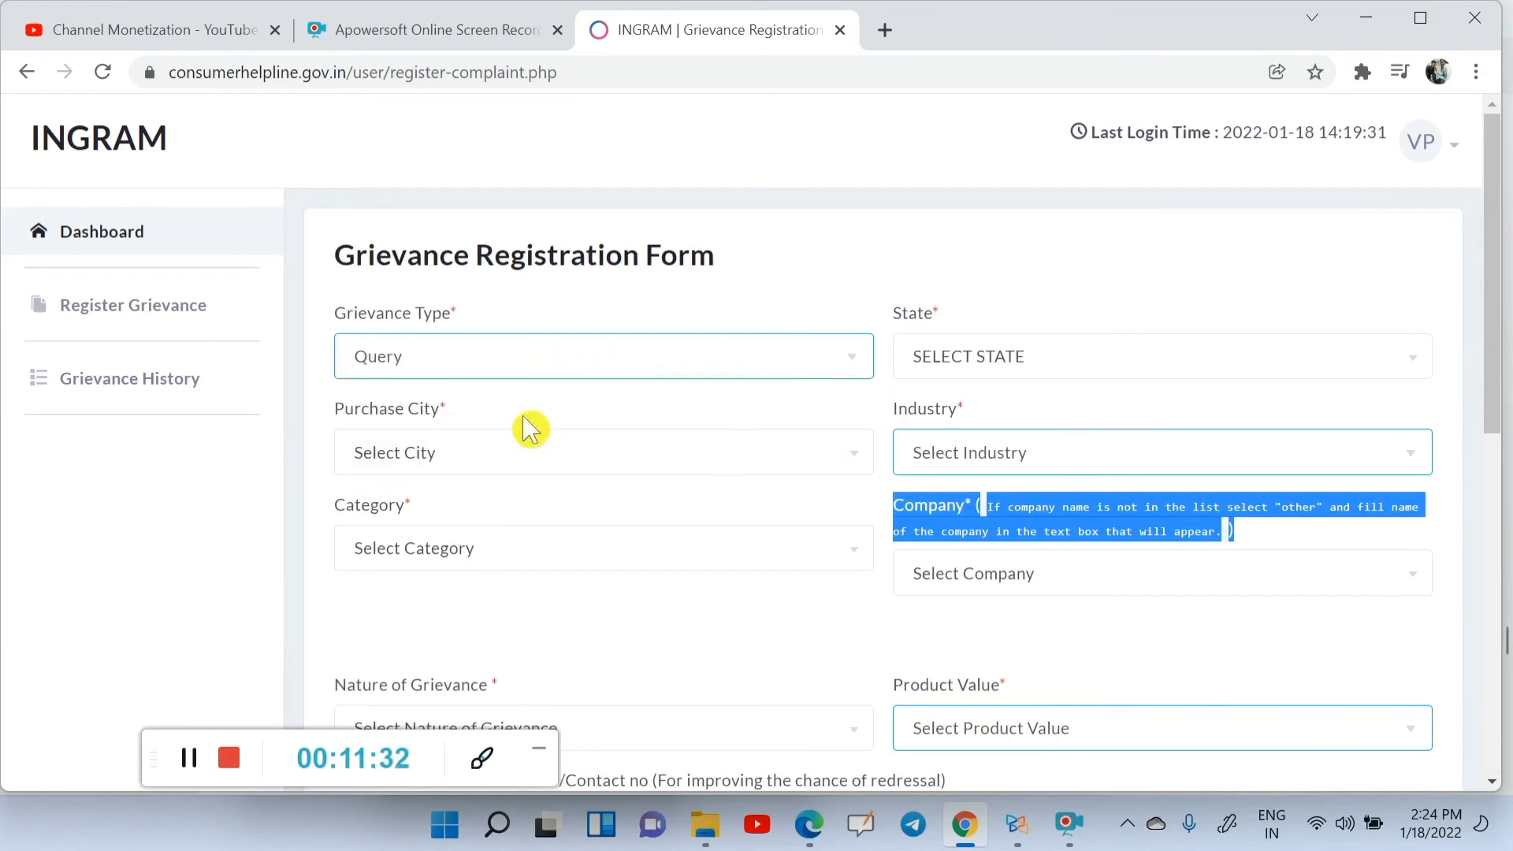
scroll(606, 430, "down", 5)
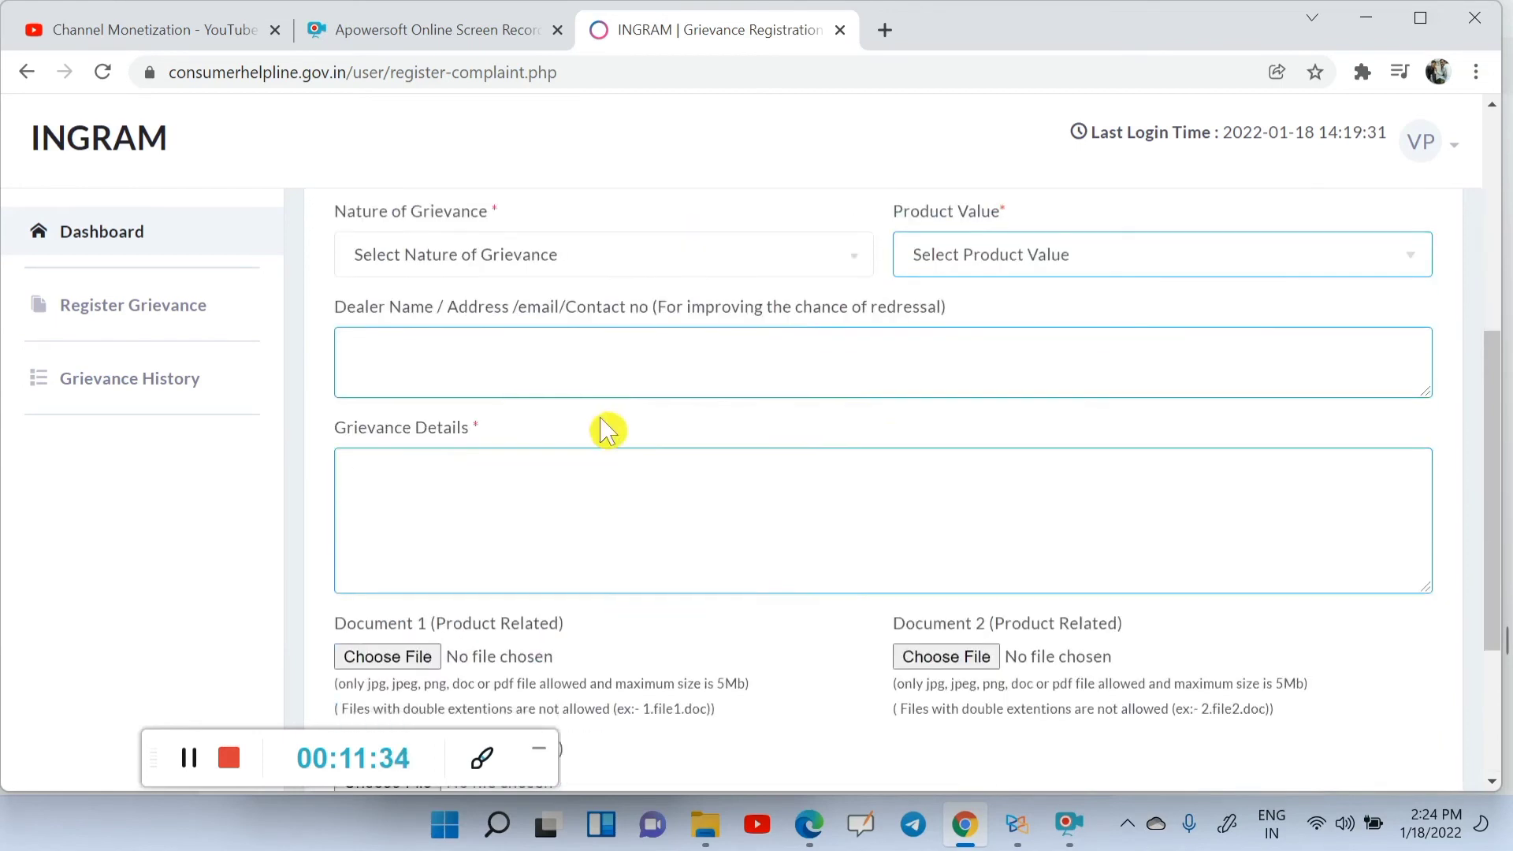
scroll(606, 429, "down", 3)
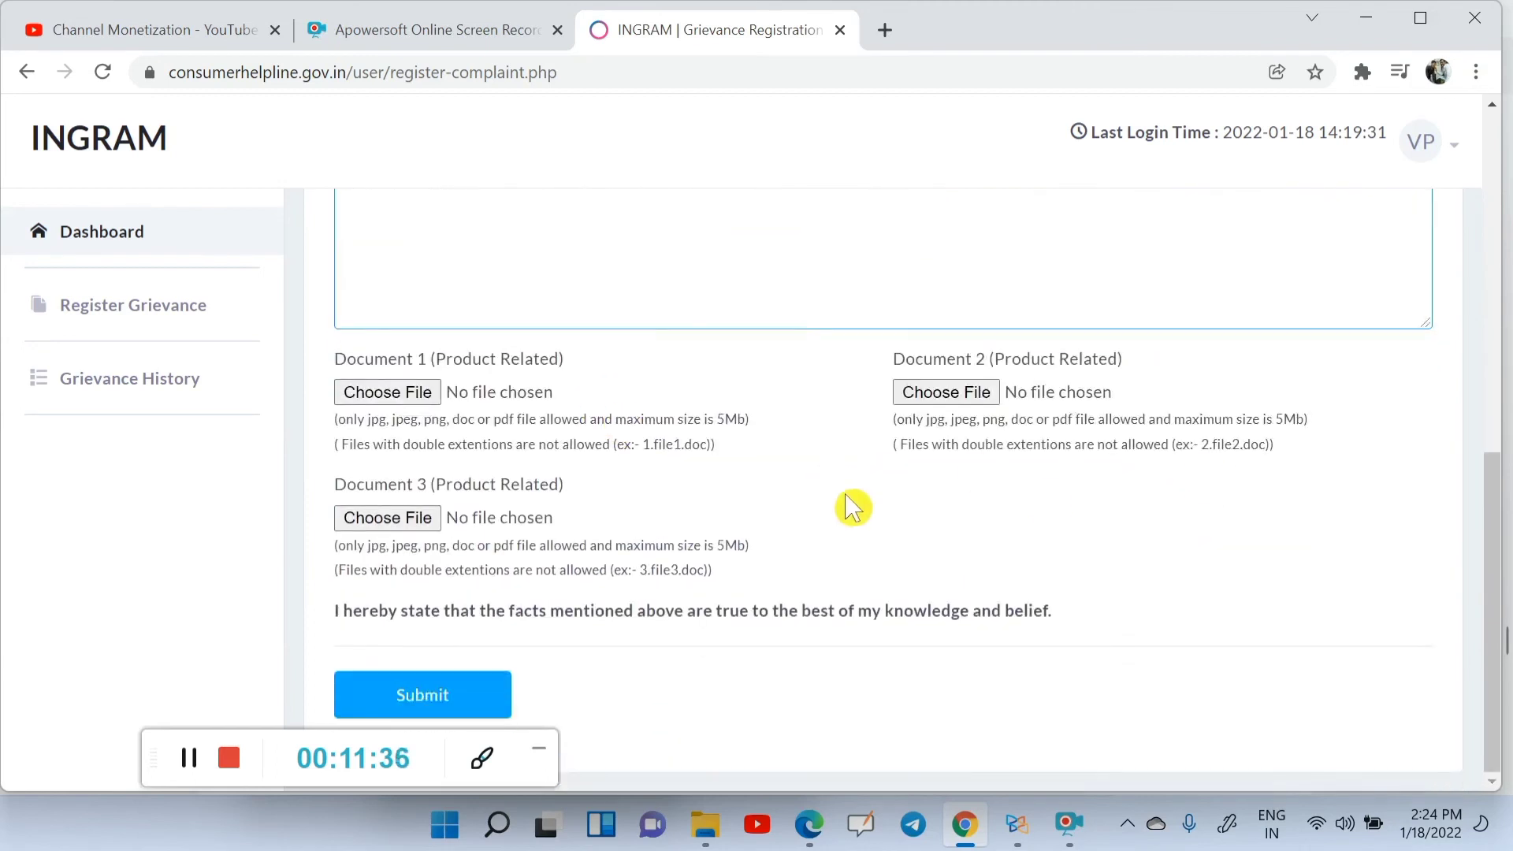
scroll(870, 516, "up", 1)
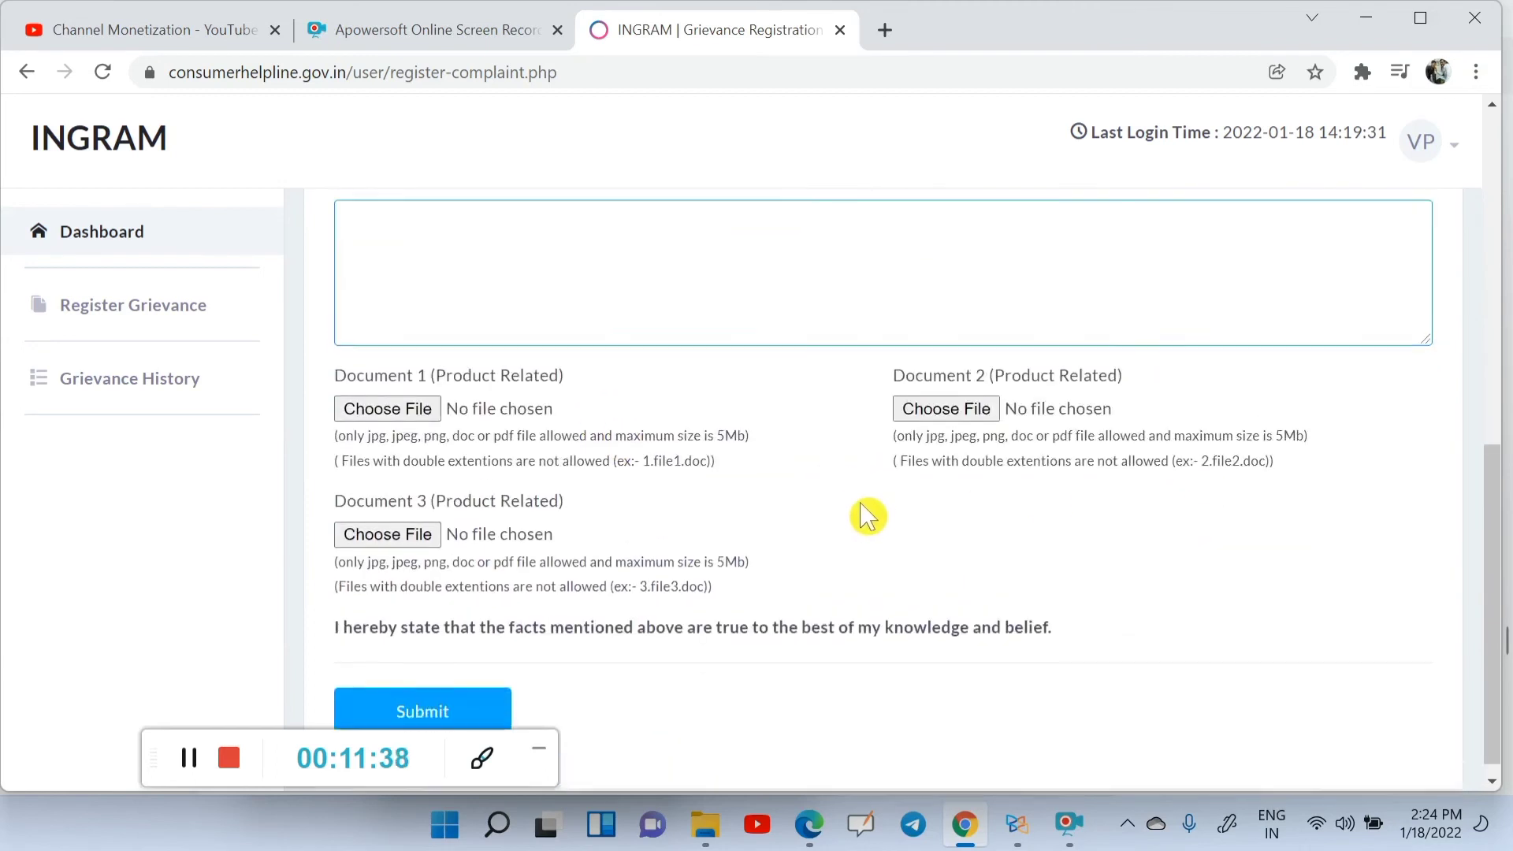
left_click(138, 314)
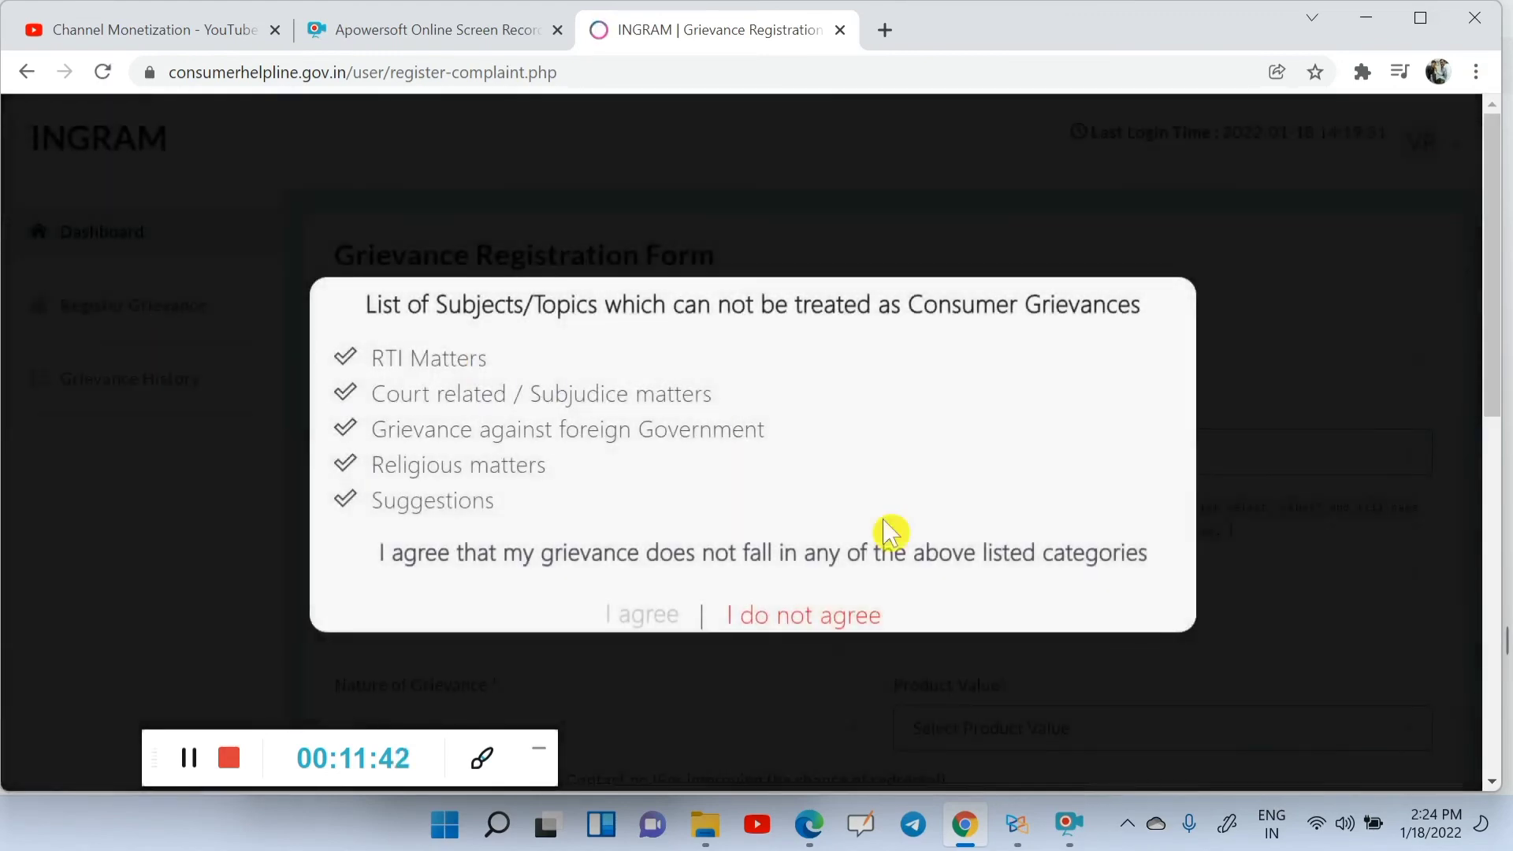
left_click(657, 620)
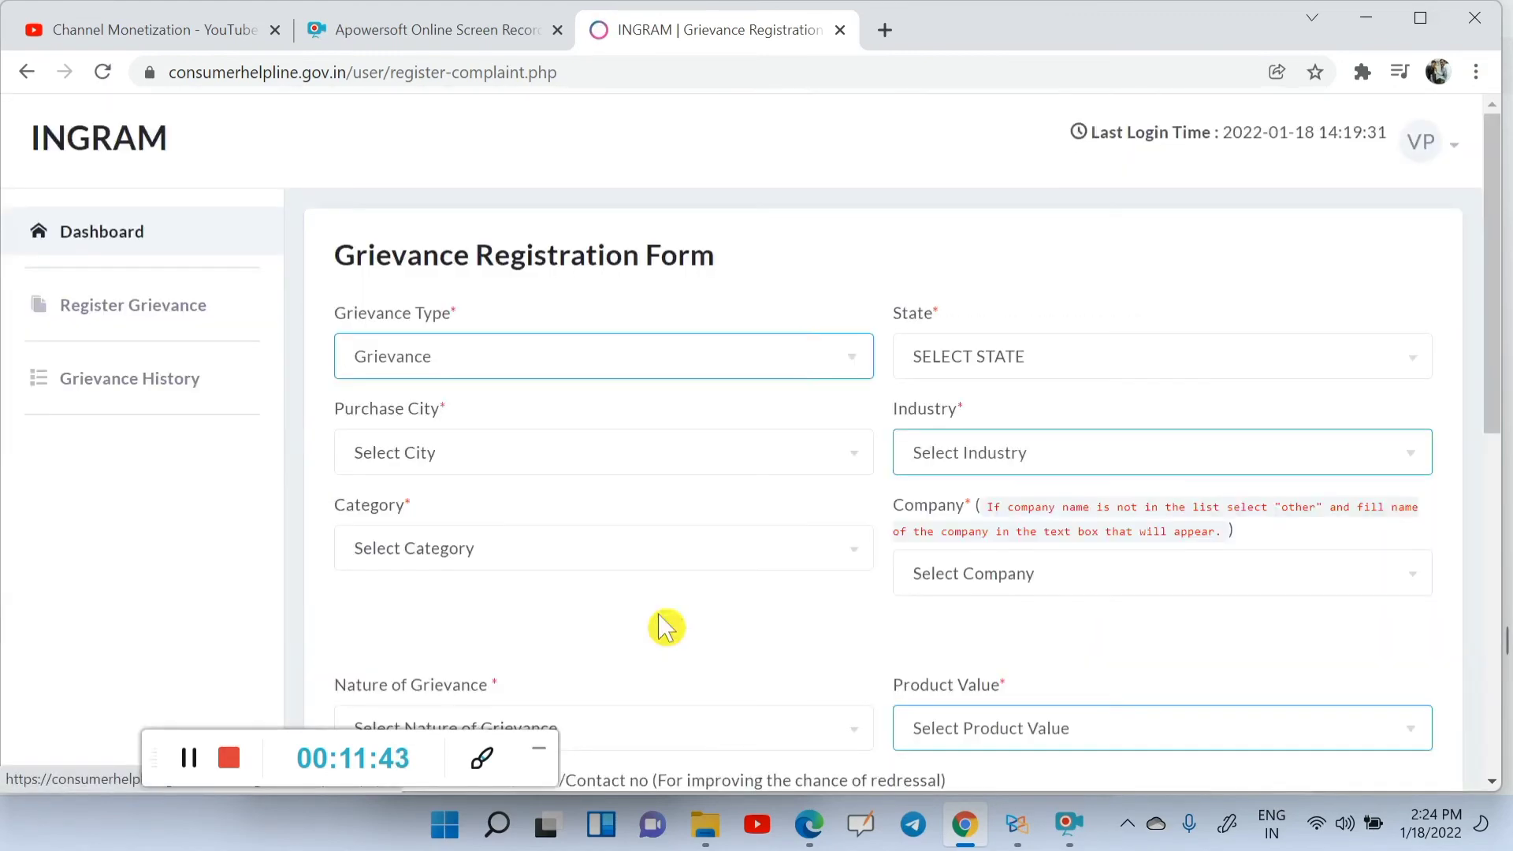
Step: In Grievance History, view the first-row grievance's details down to its In Process status
left_click(154, 400)
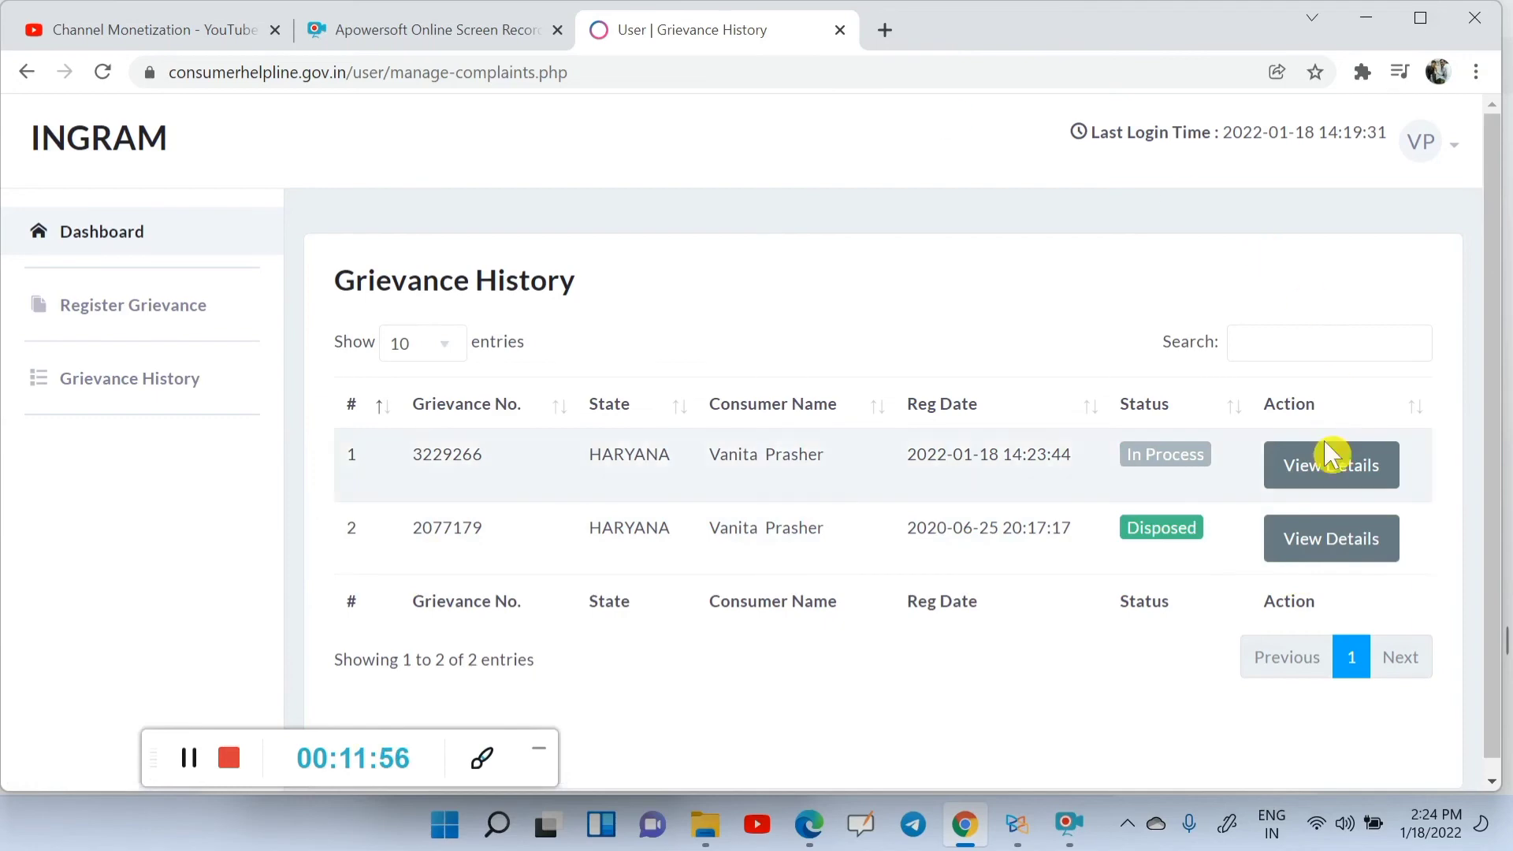
left_click(1324, 474)
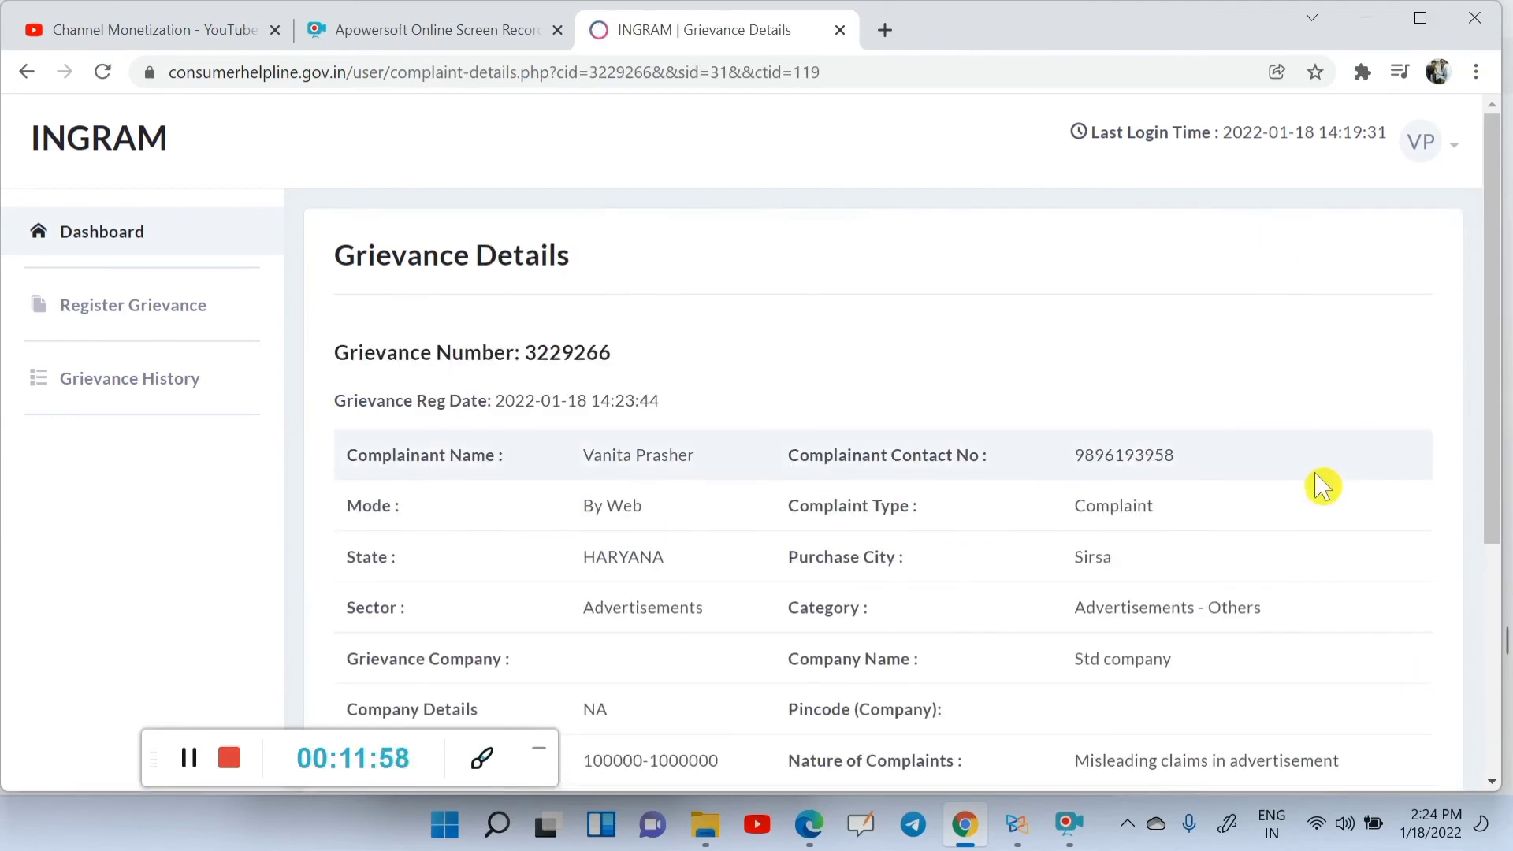
scroll(1320, 487, "down", 5)
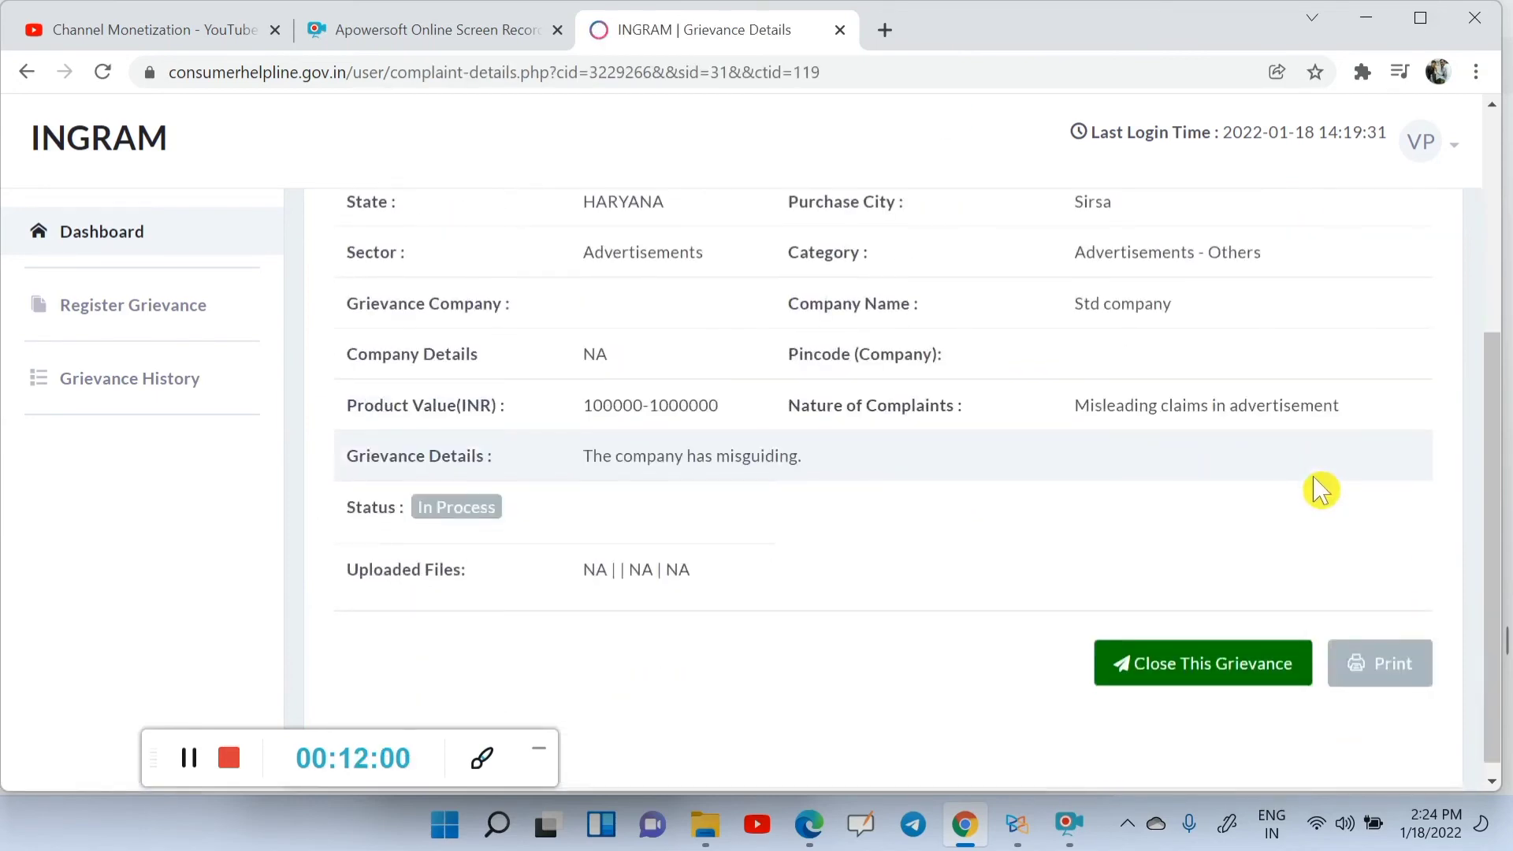
Step: Close the new grievance with status Closed, action Resolved and remark NA, then save
left_click(1239, 687)
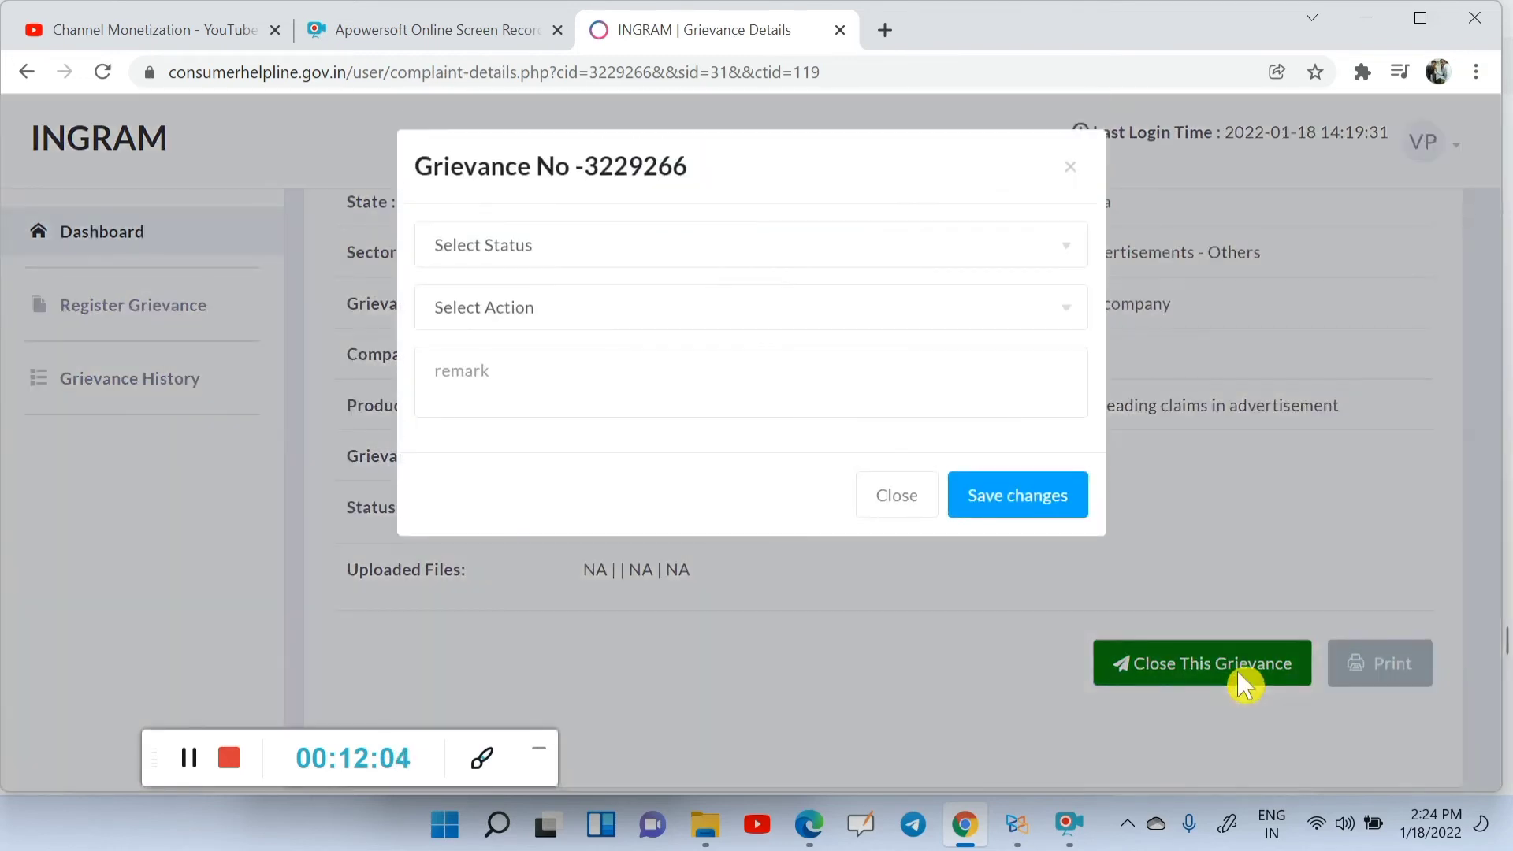
left_click(1064, 260)
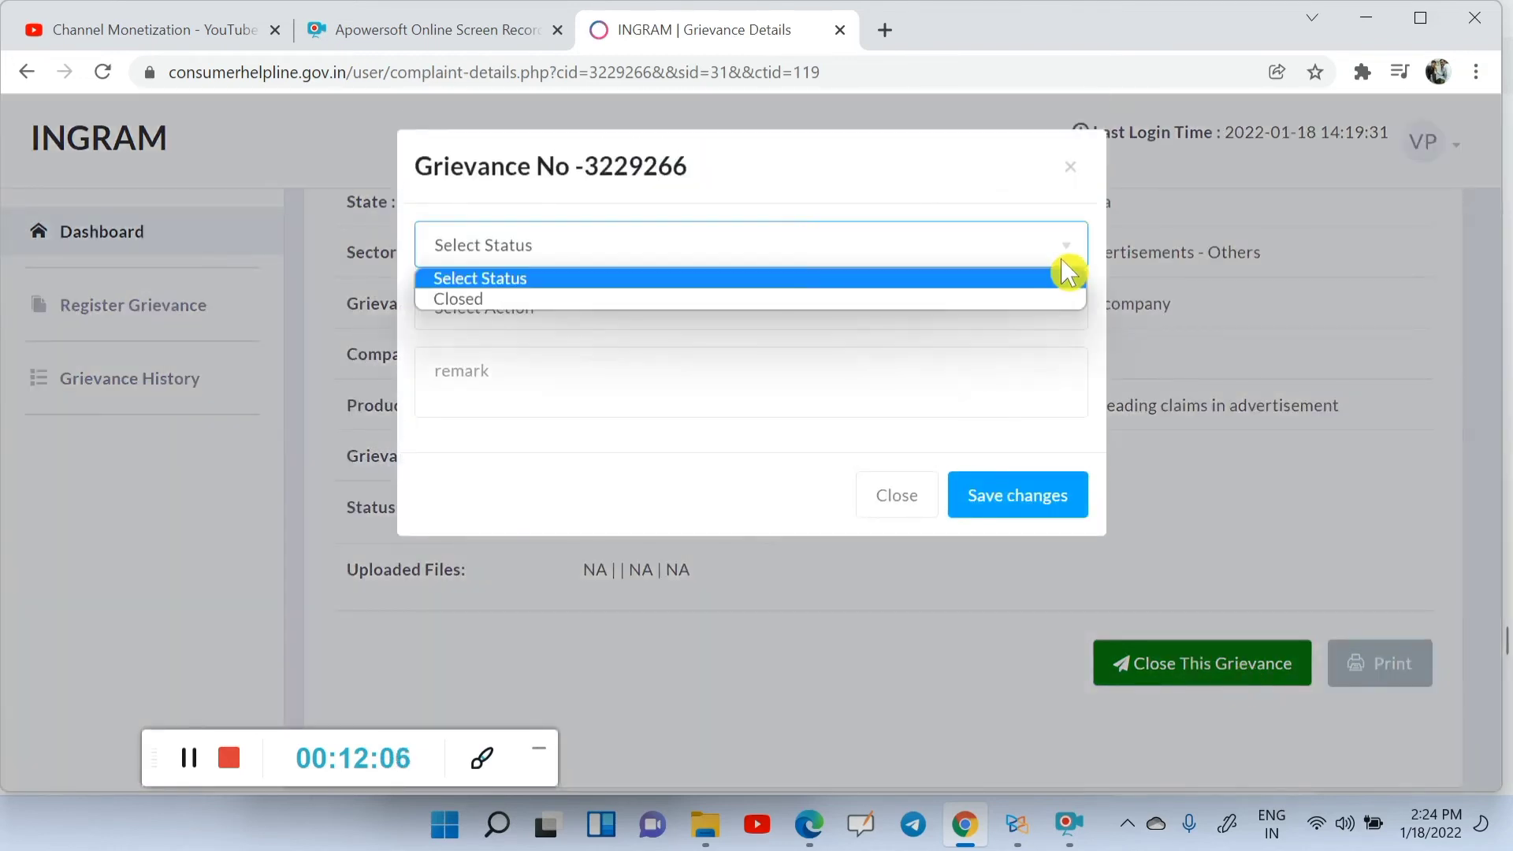
left_click(1034, 303)
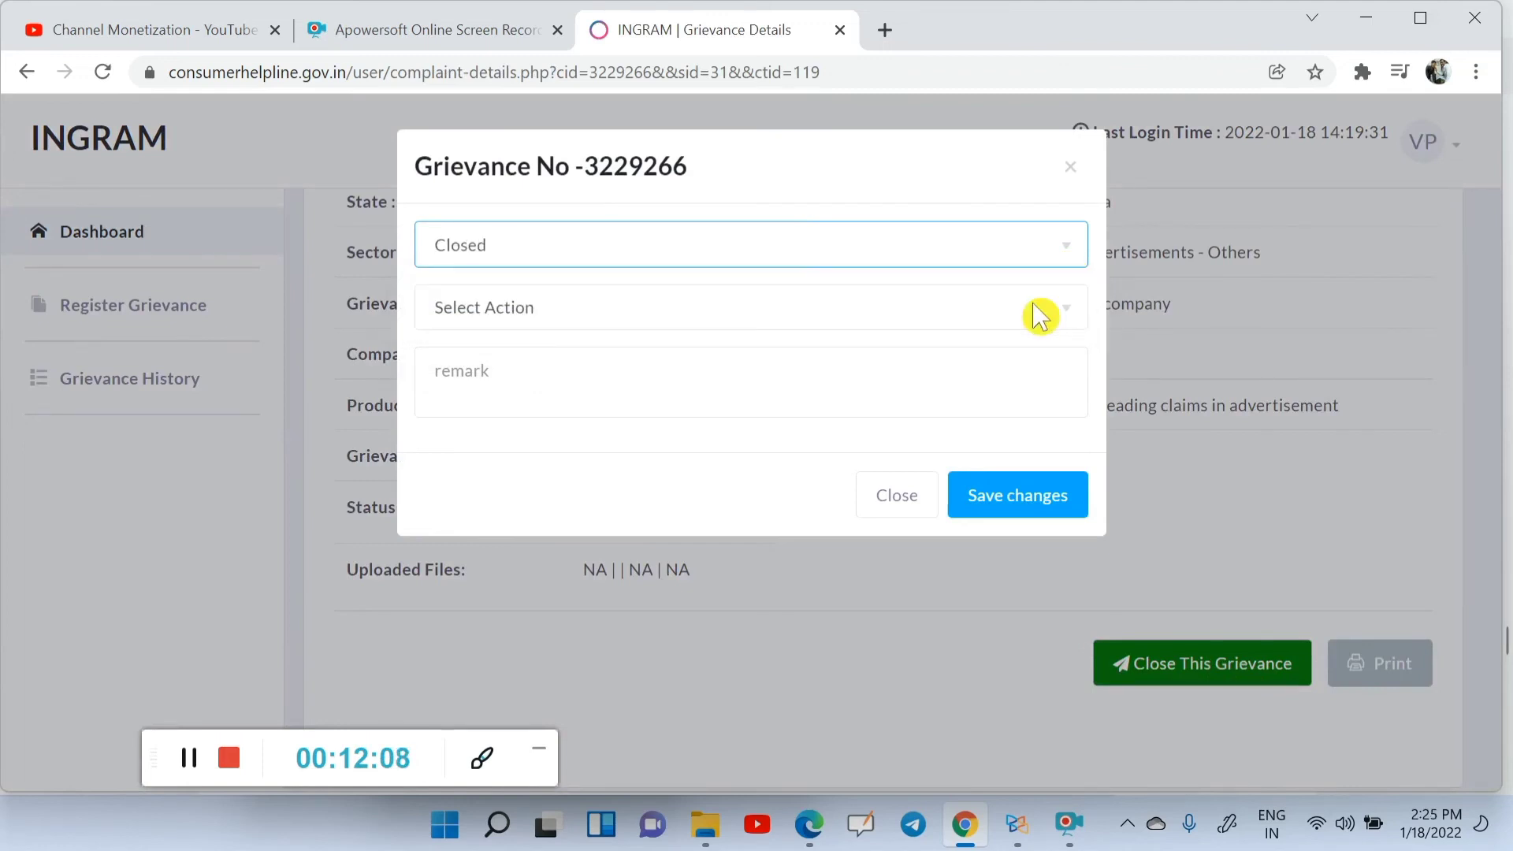
left_click(1038, 312)
left_click(991, 361)
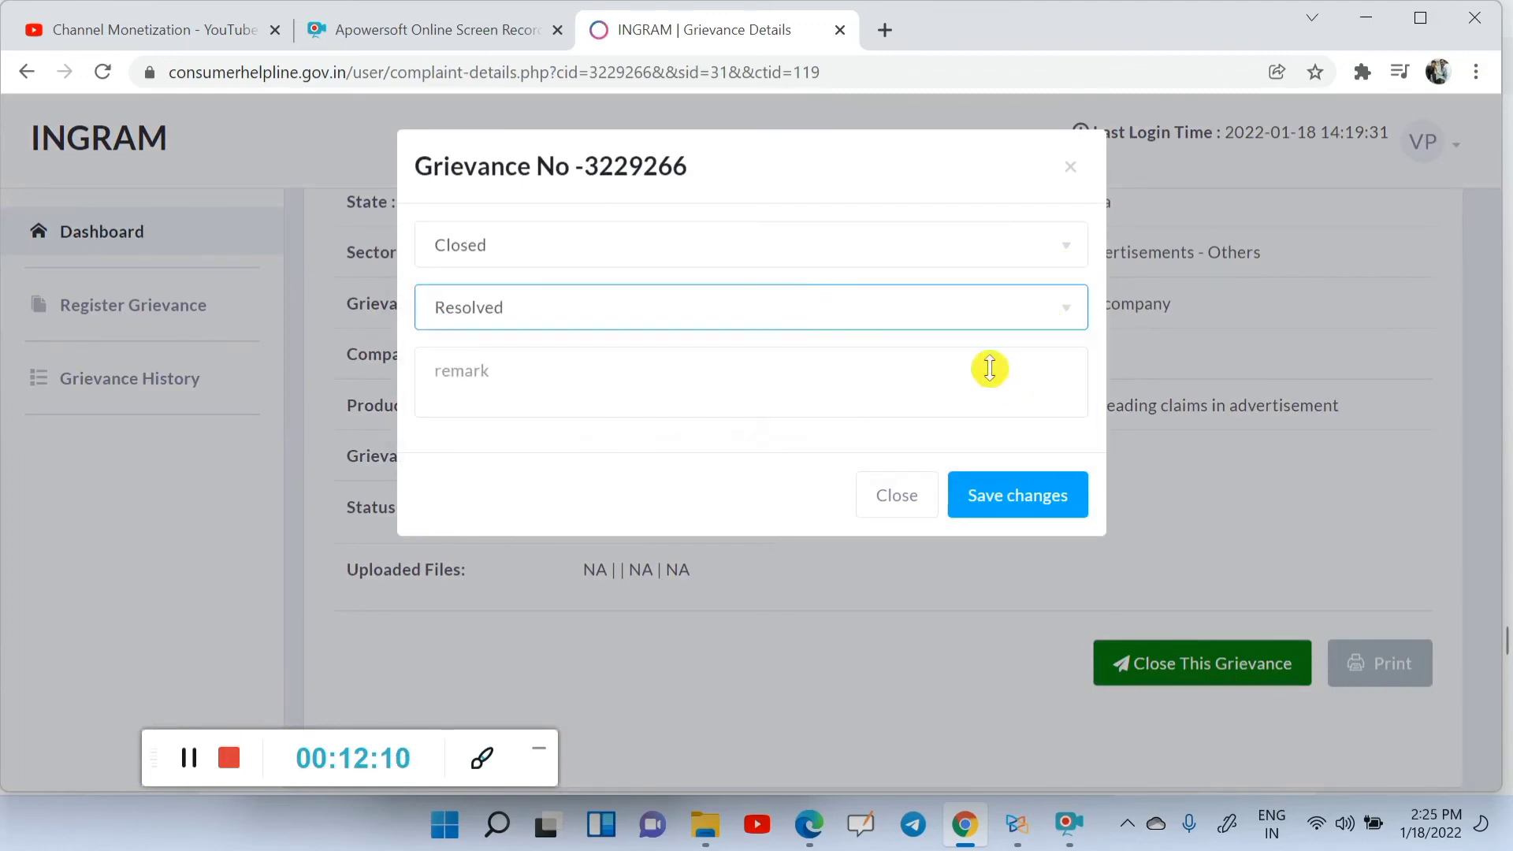
left_click(987, 384)
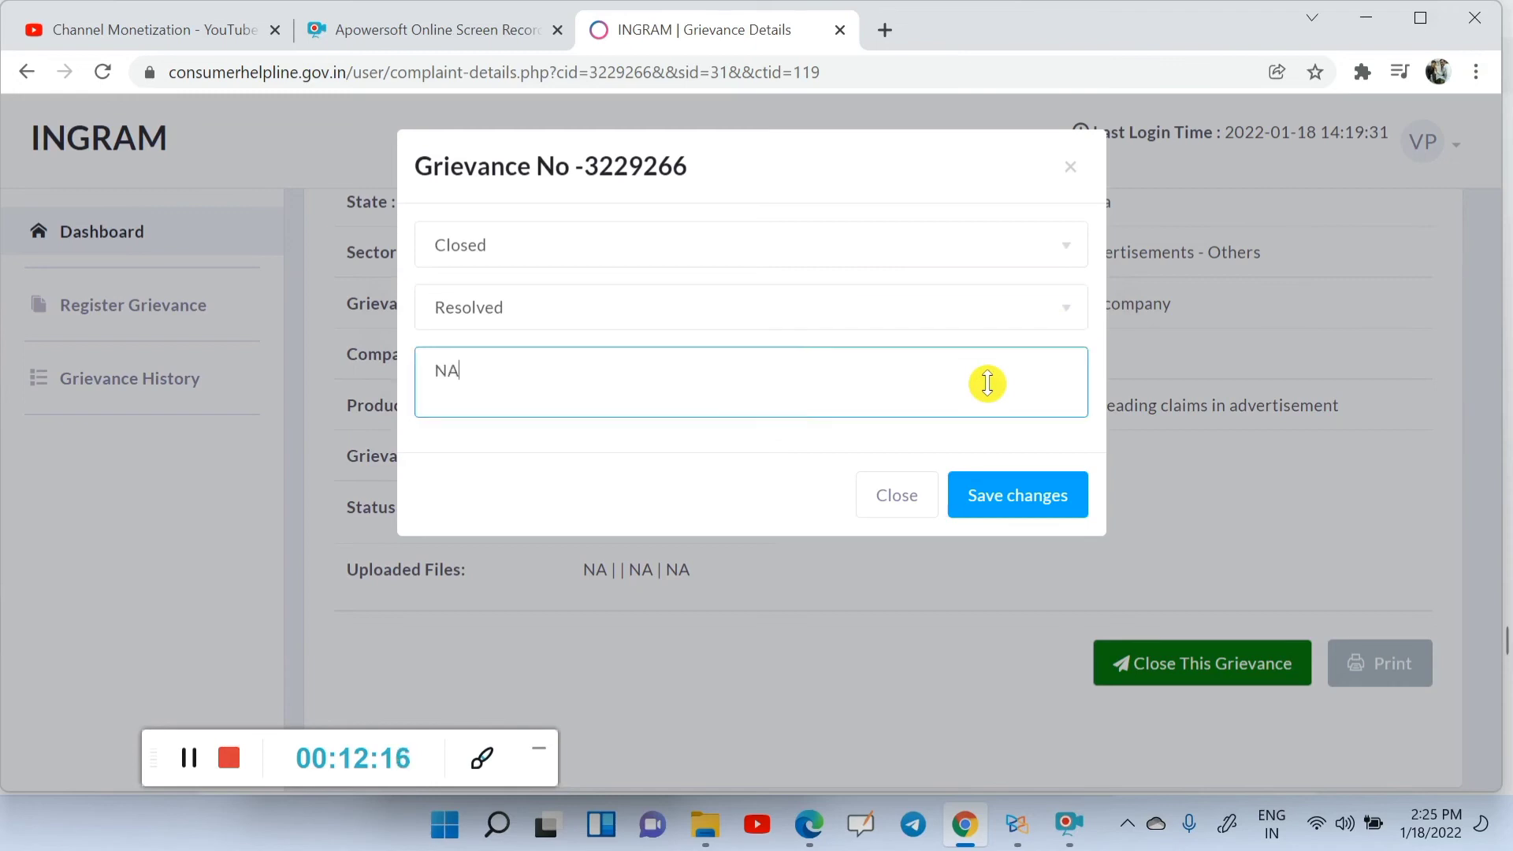
left_click(1024, 516)
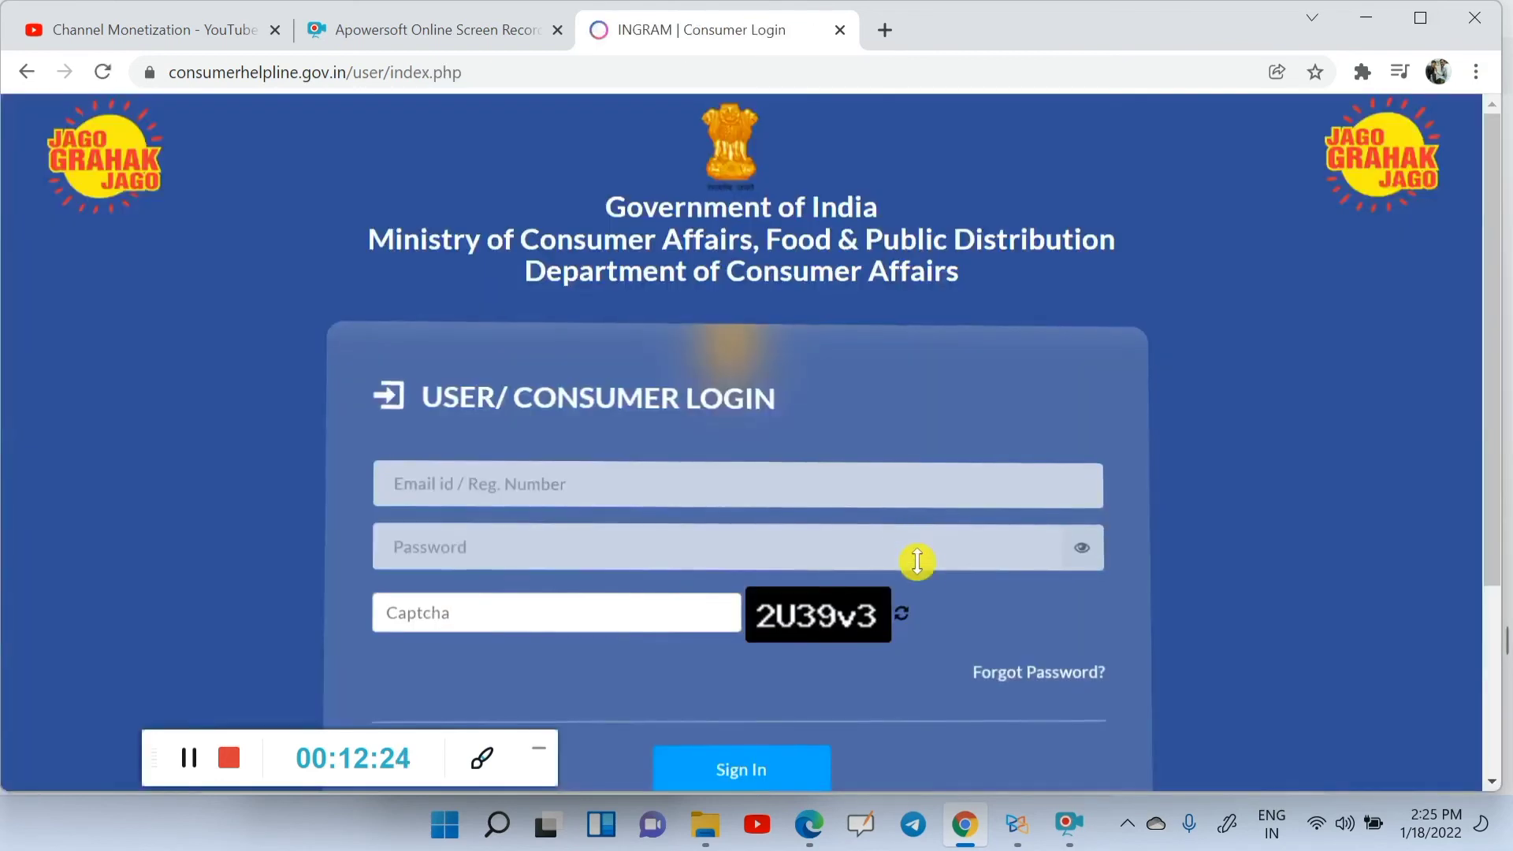
Step: Sign back in with the registered mobile number, the account password and the captcha code
scroll(1000, 530, "down", 3)
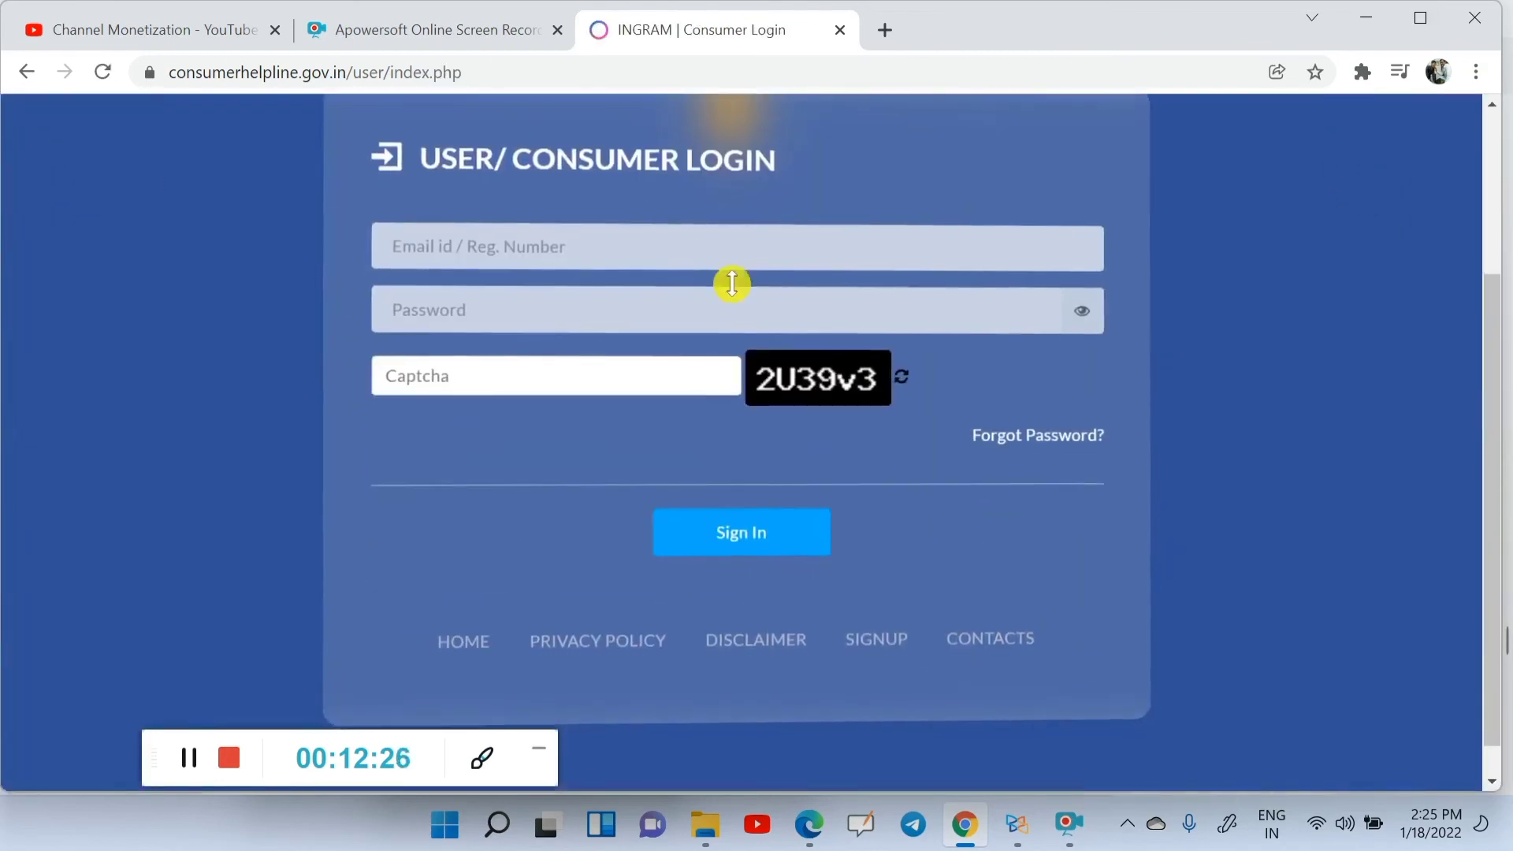
left_click(671, 238)
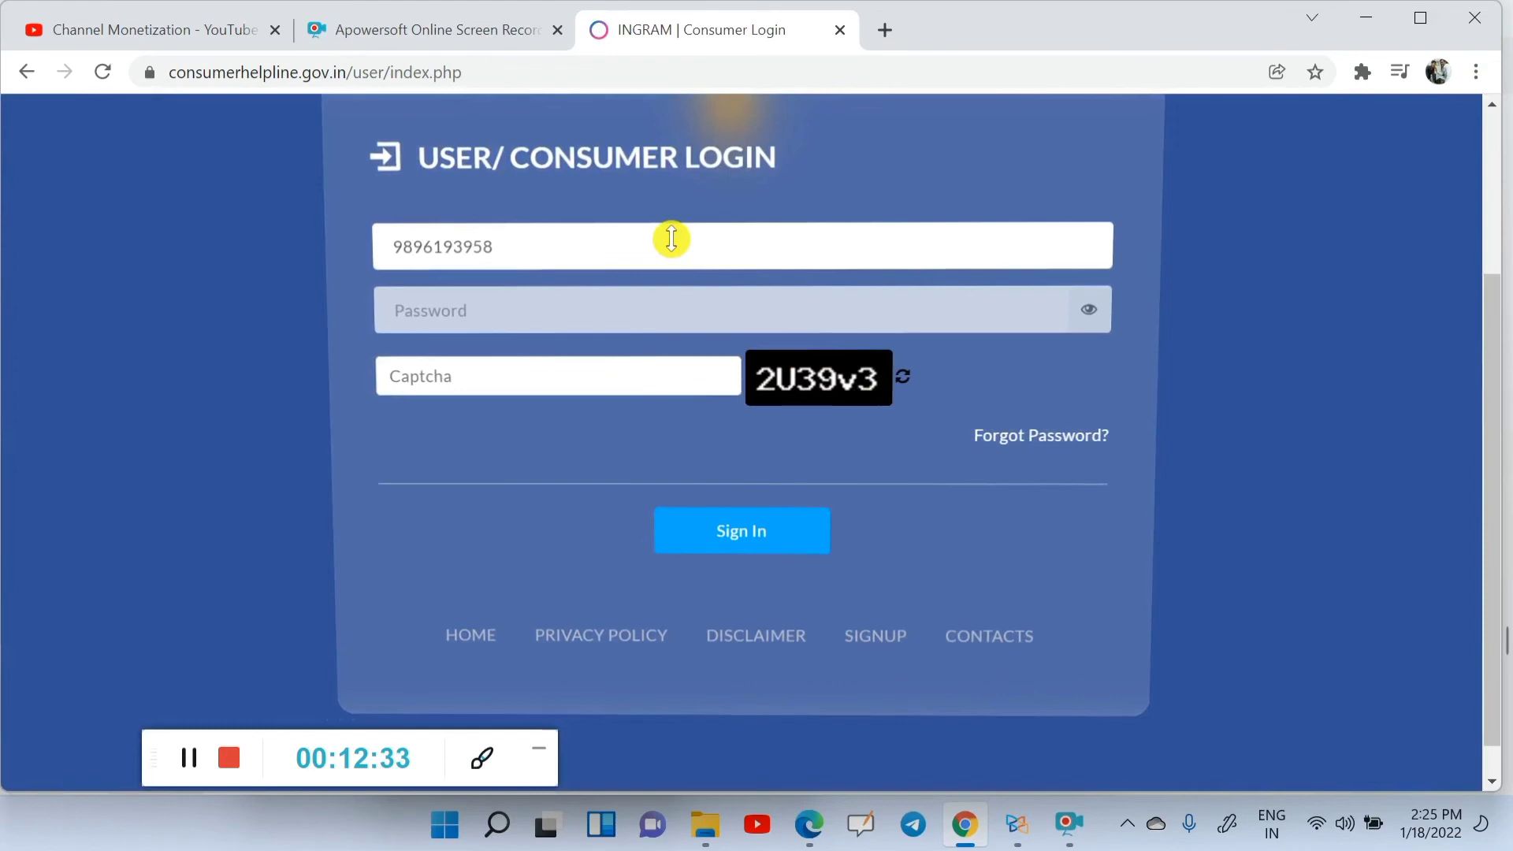
key("Tab")
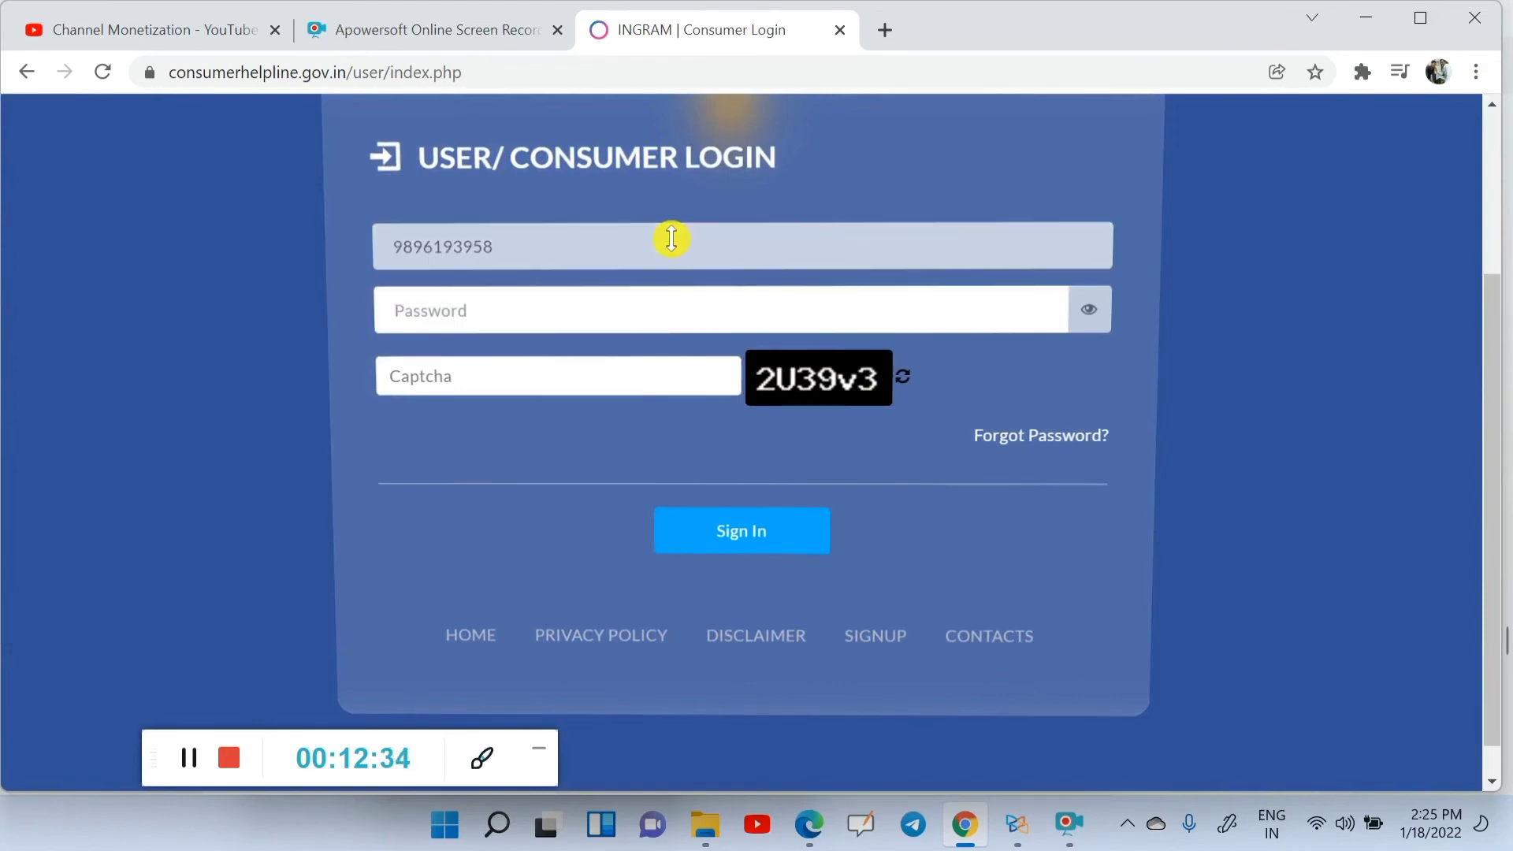
type("•")
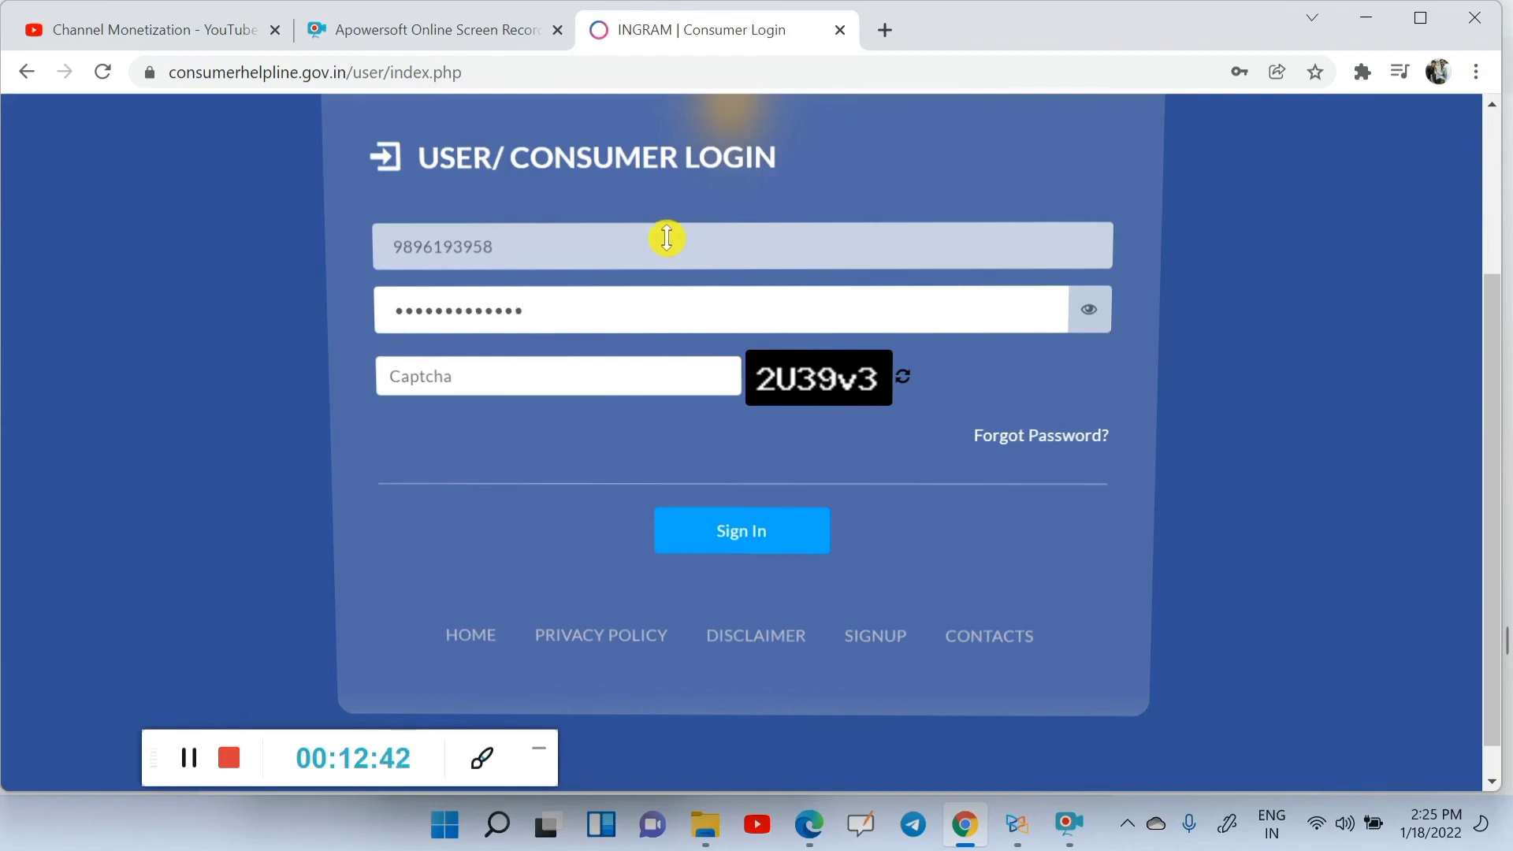
left_click(571, 376)
type("2U39v3")
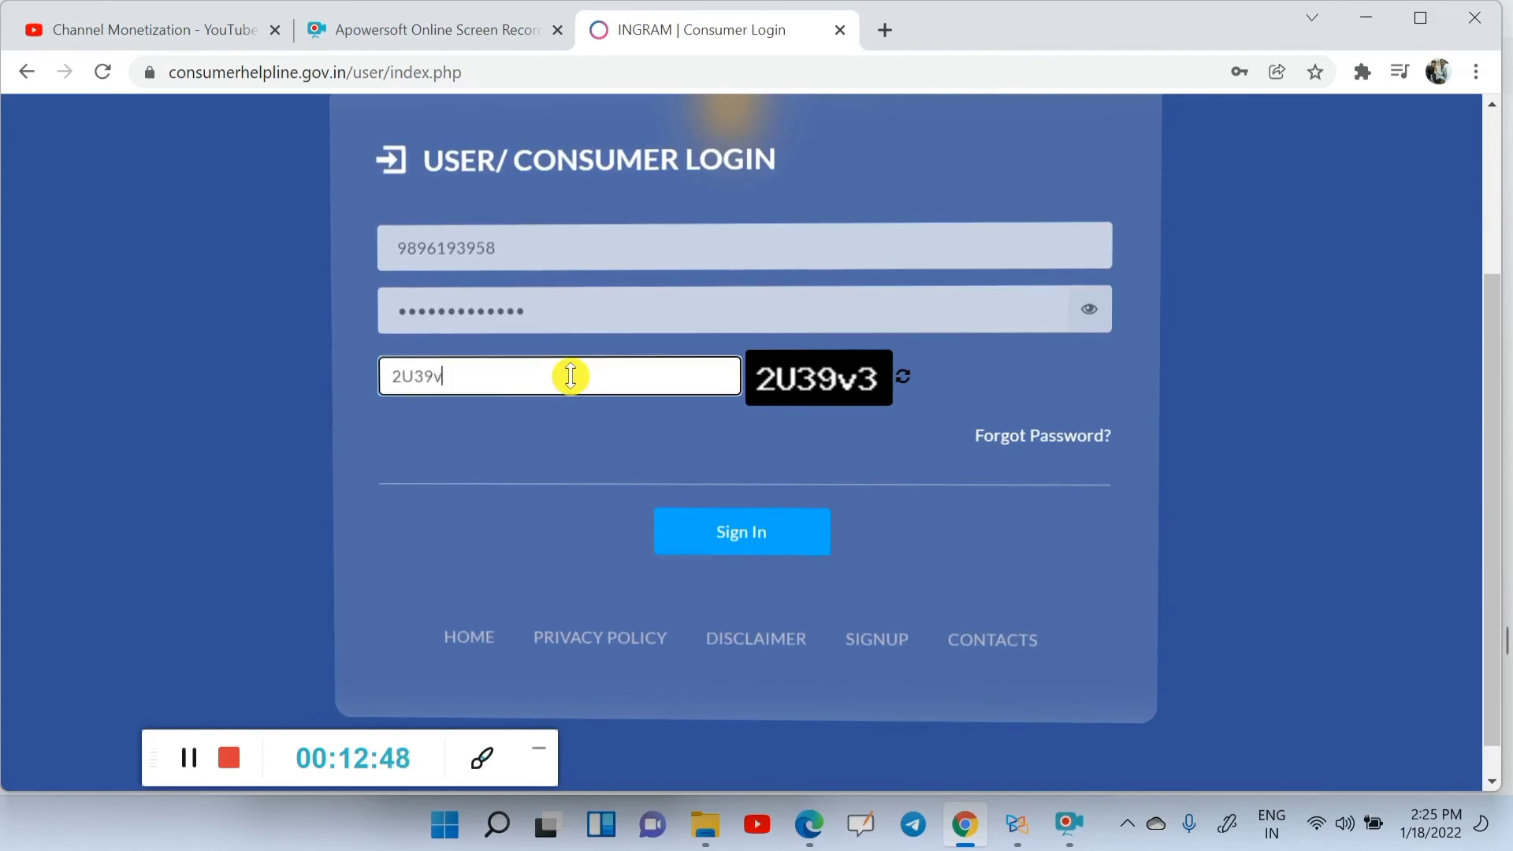
left_click(794, 555)
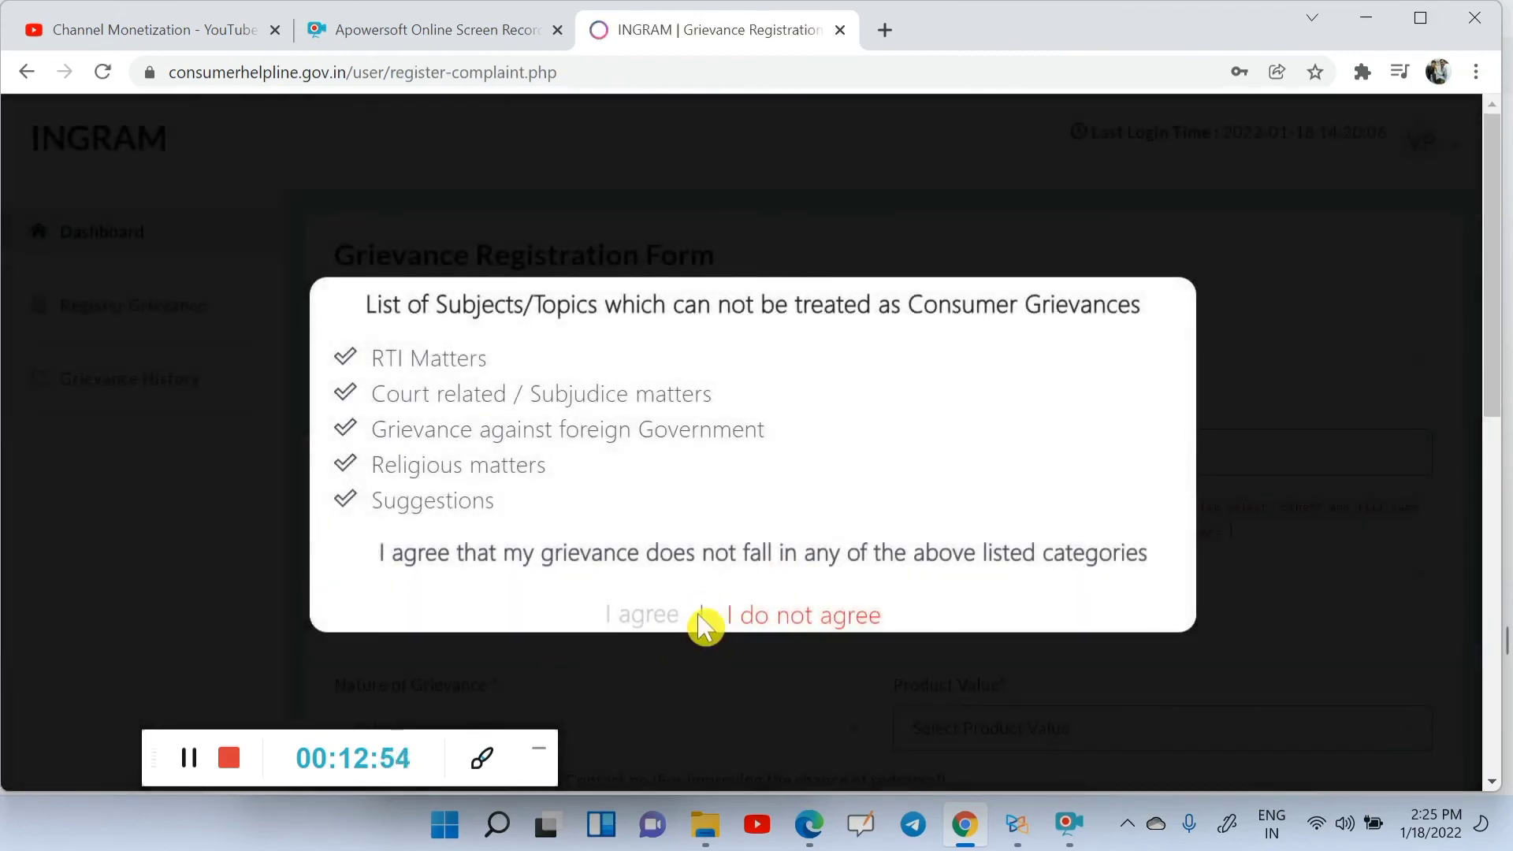
Step: Accept the eligibility declaration and review the older Disposed grievance's details from Grievance History
left_click(662, 628)
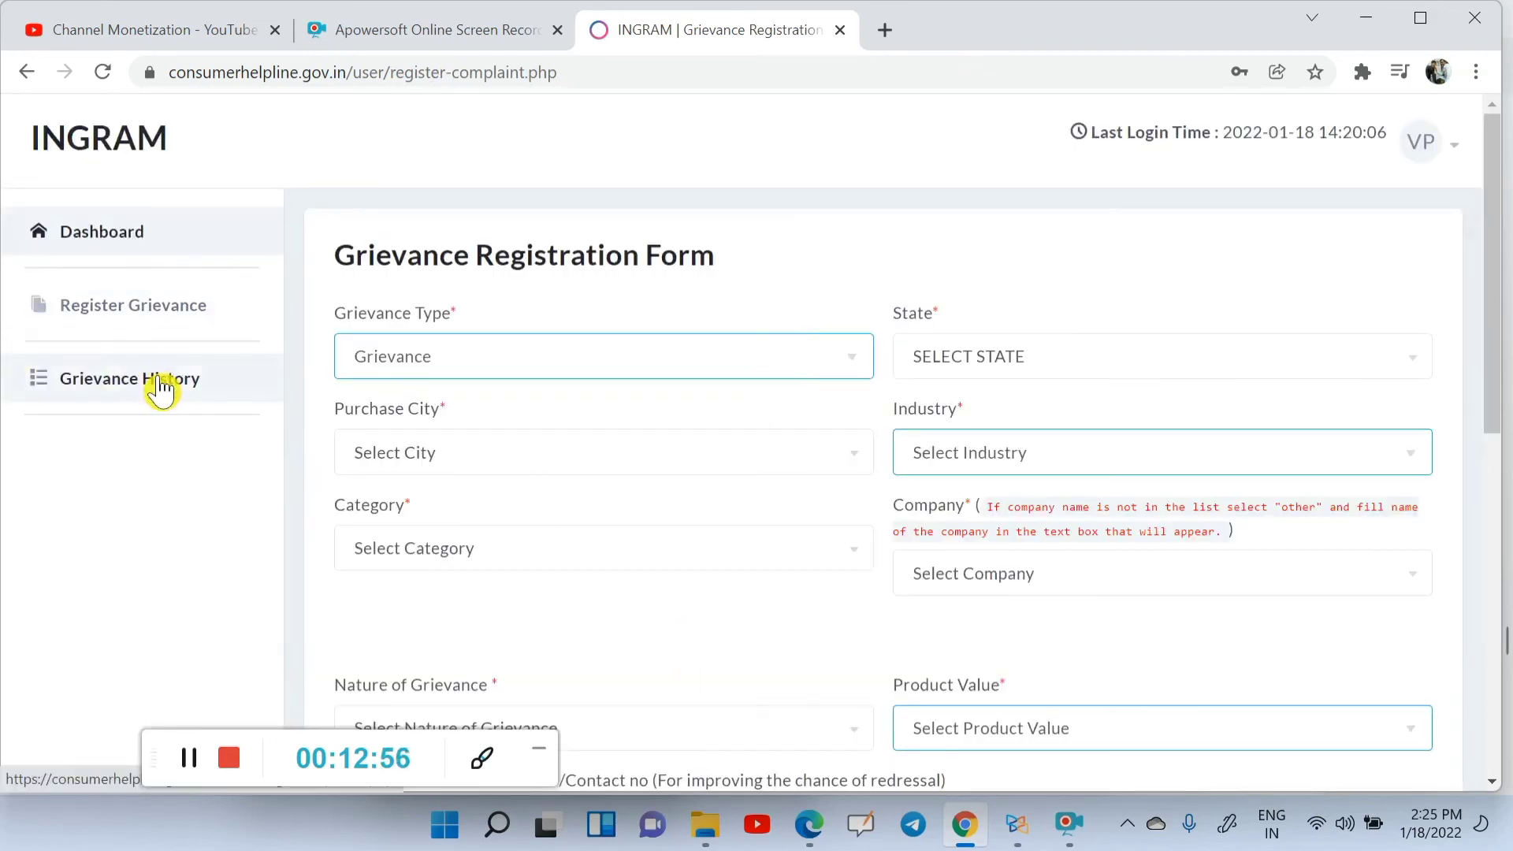
left_click(159, 386)
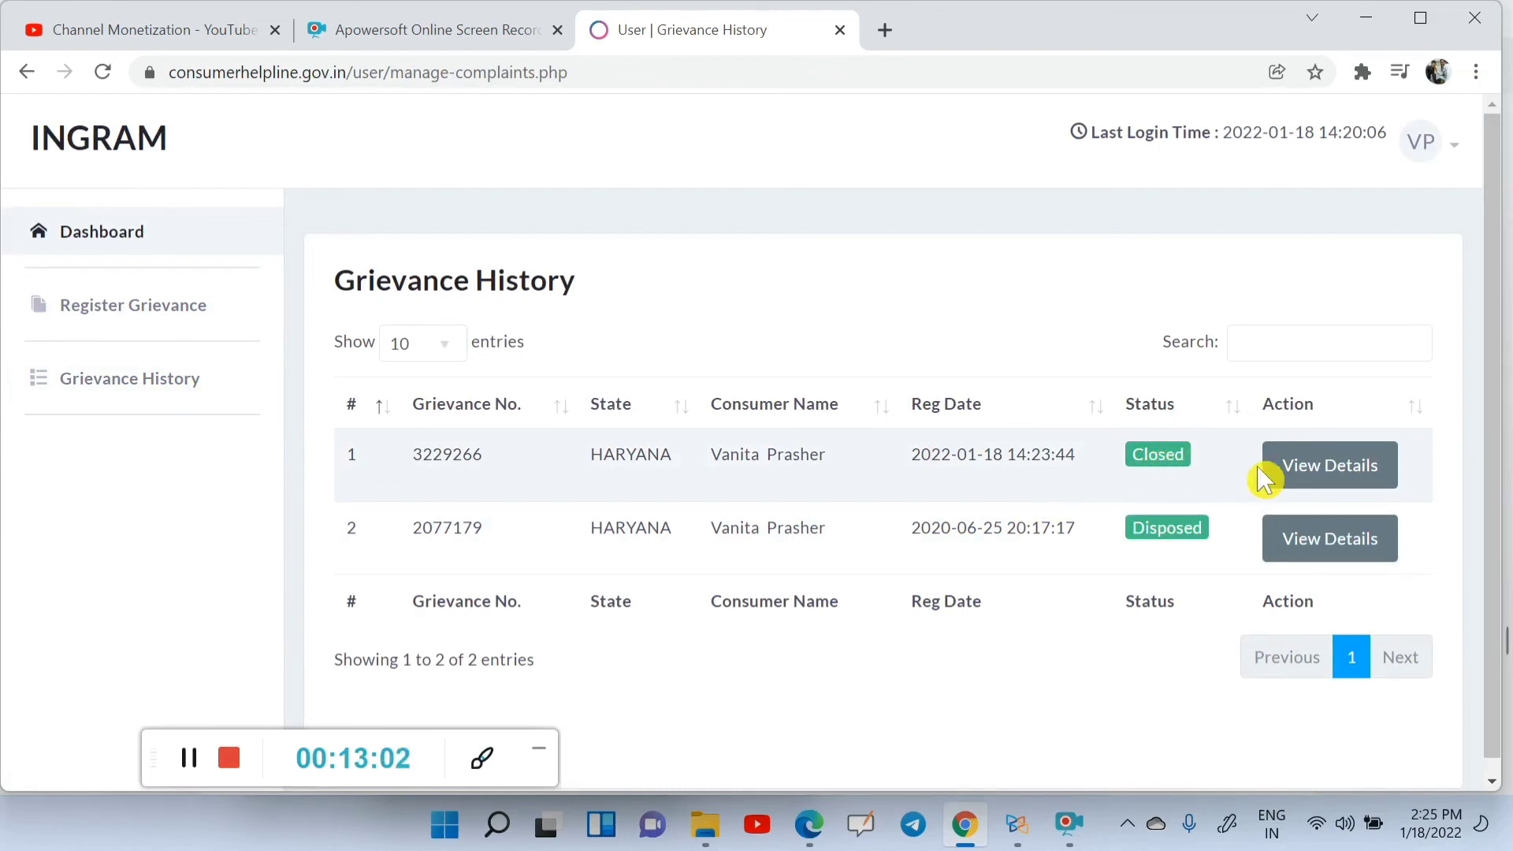
left_click(1318, 554)
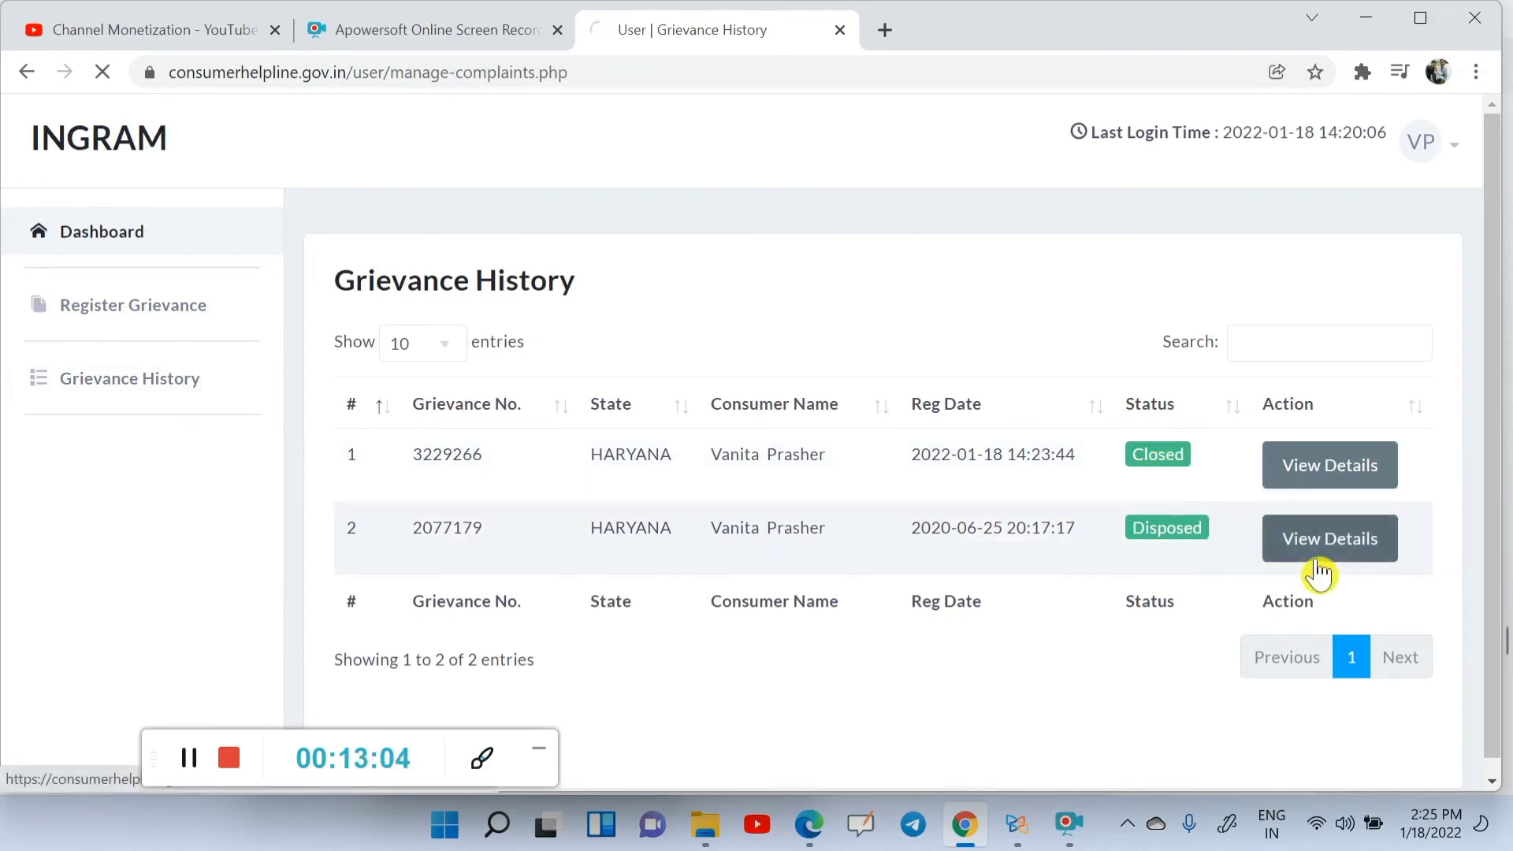
scroll(1216, 619, "down", 3)
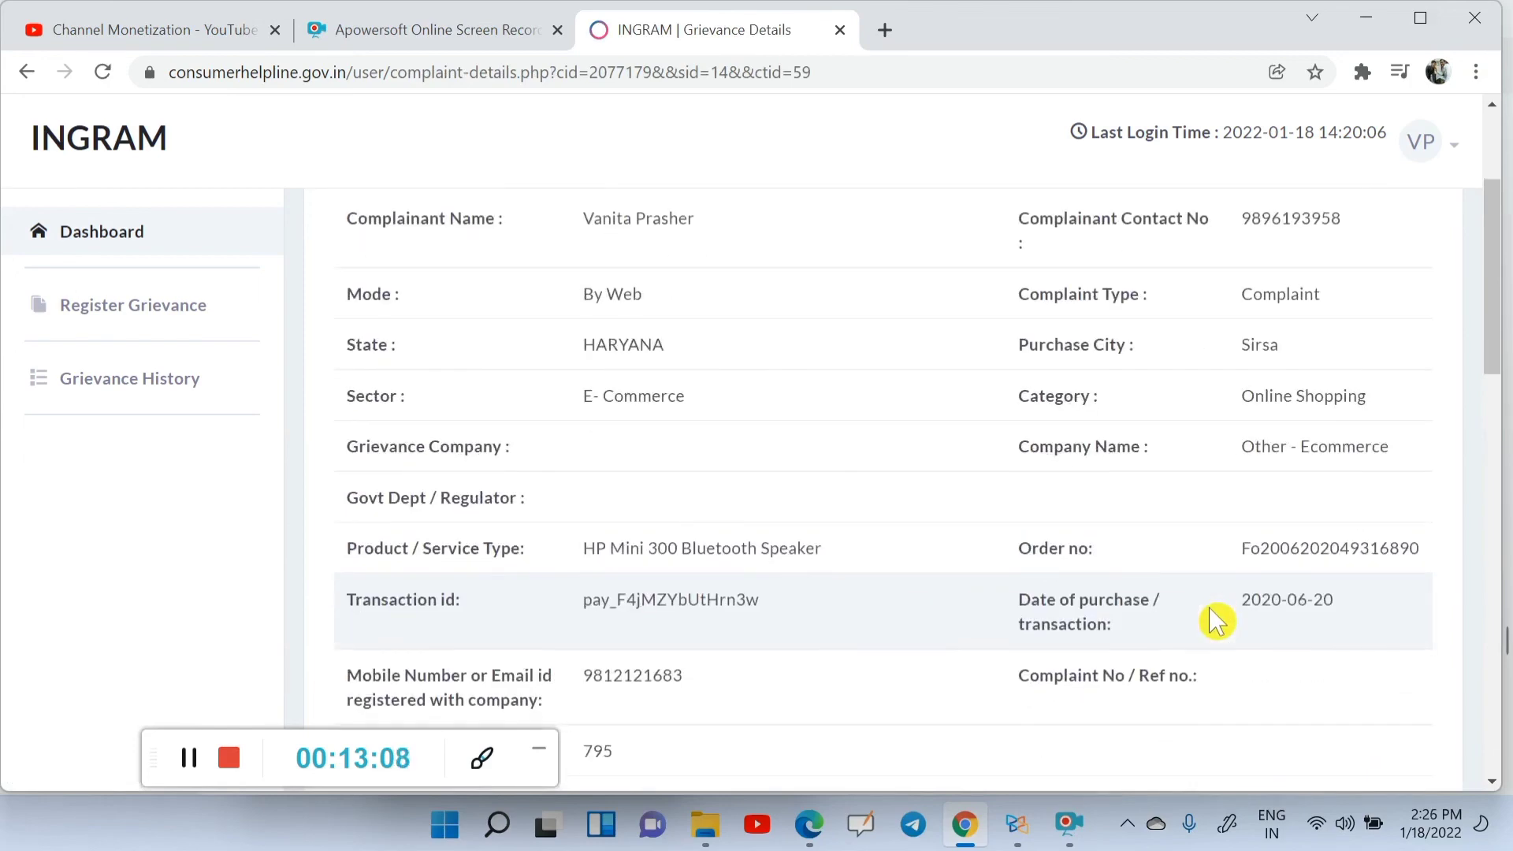
scroll(1215, 618, "down", 6)
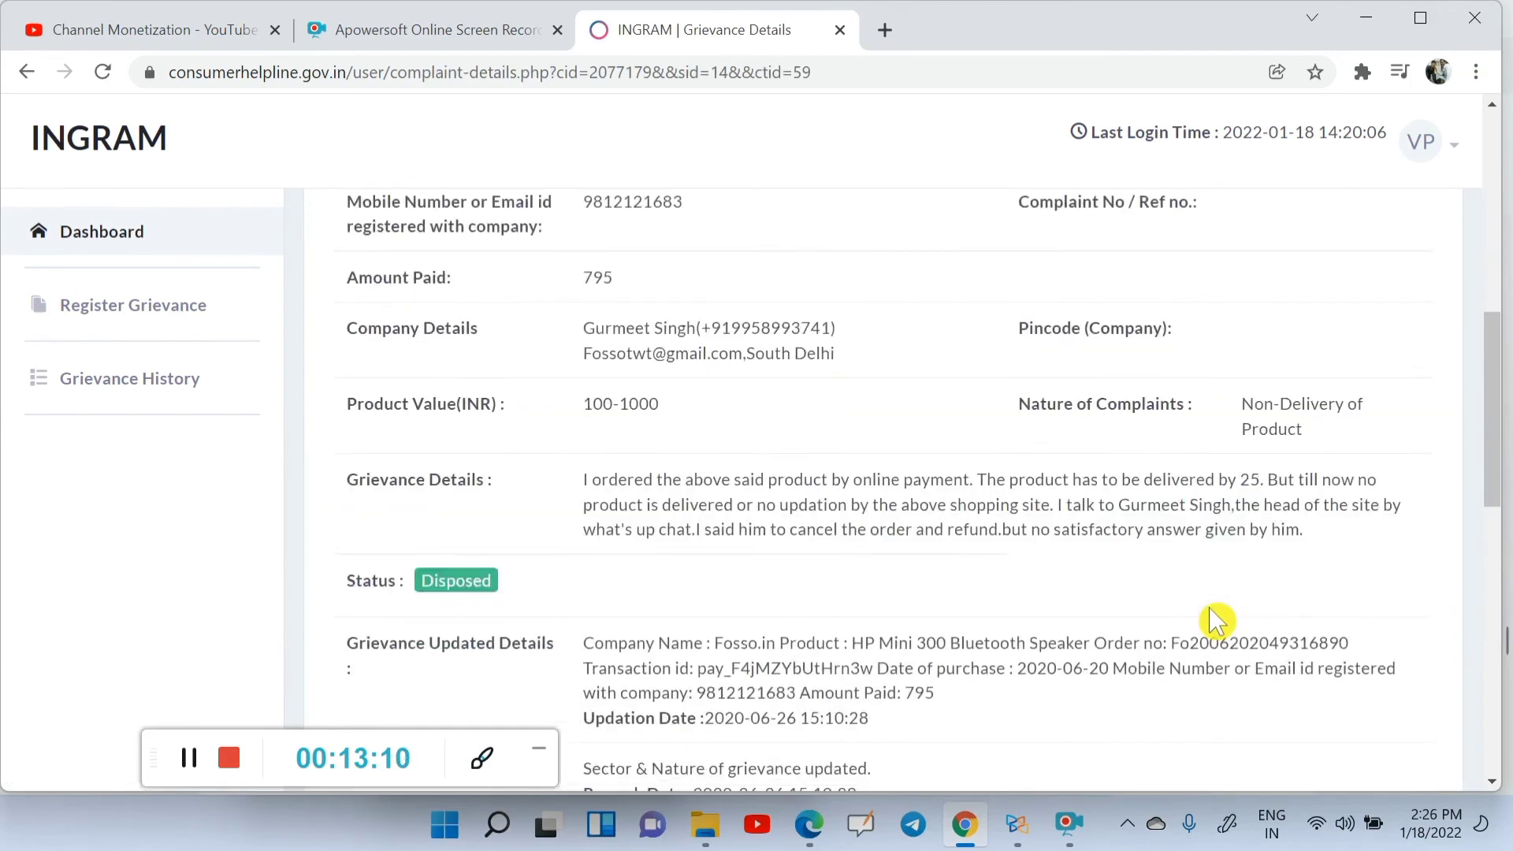
scroll(1215, 619, "down", 2)
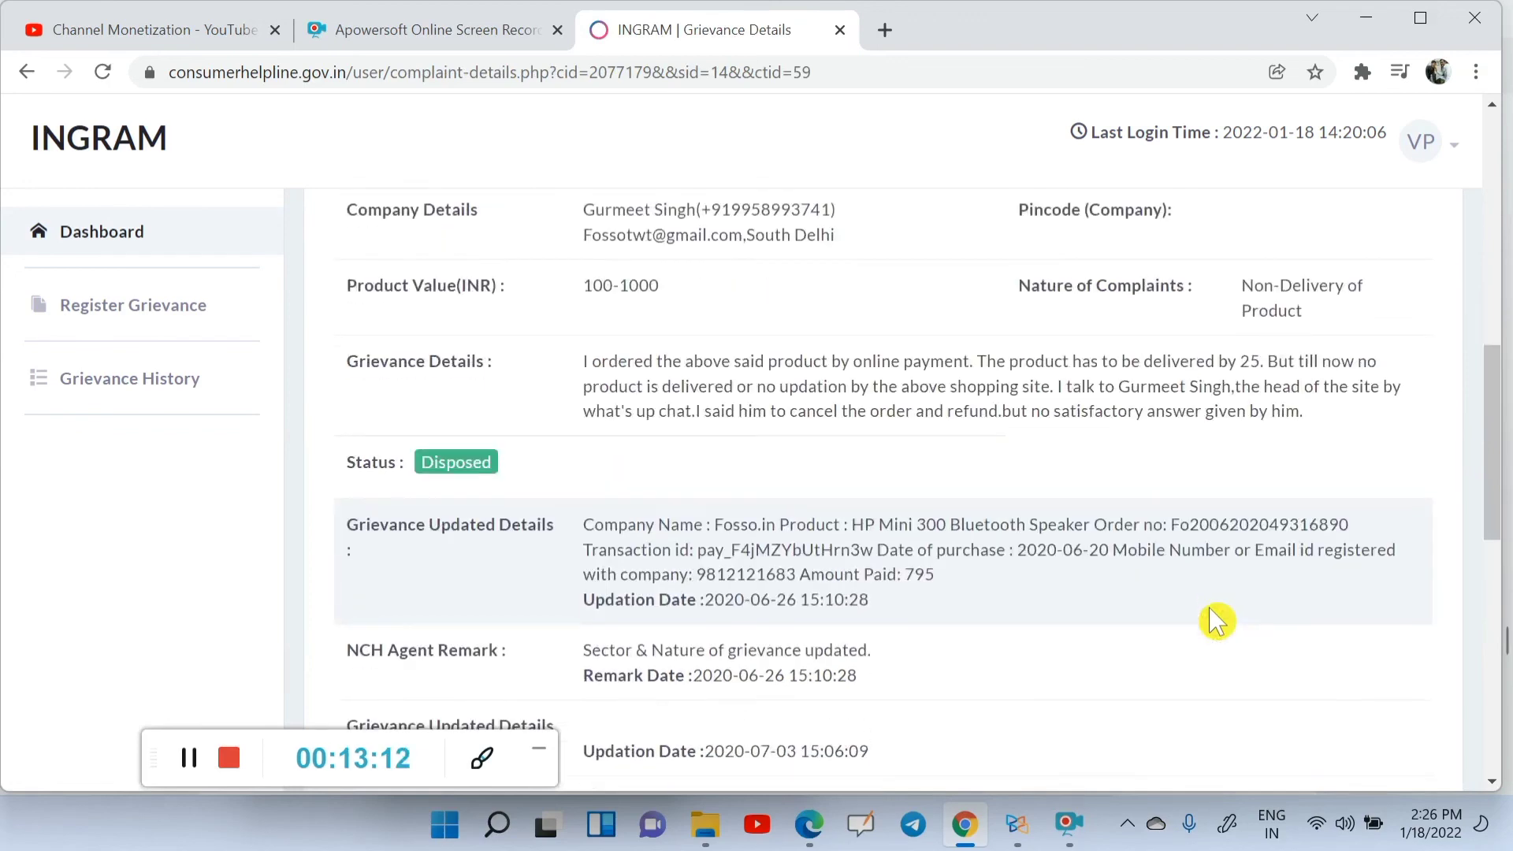
scroll(1215, 621, "down", 5)
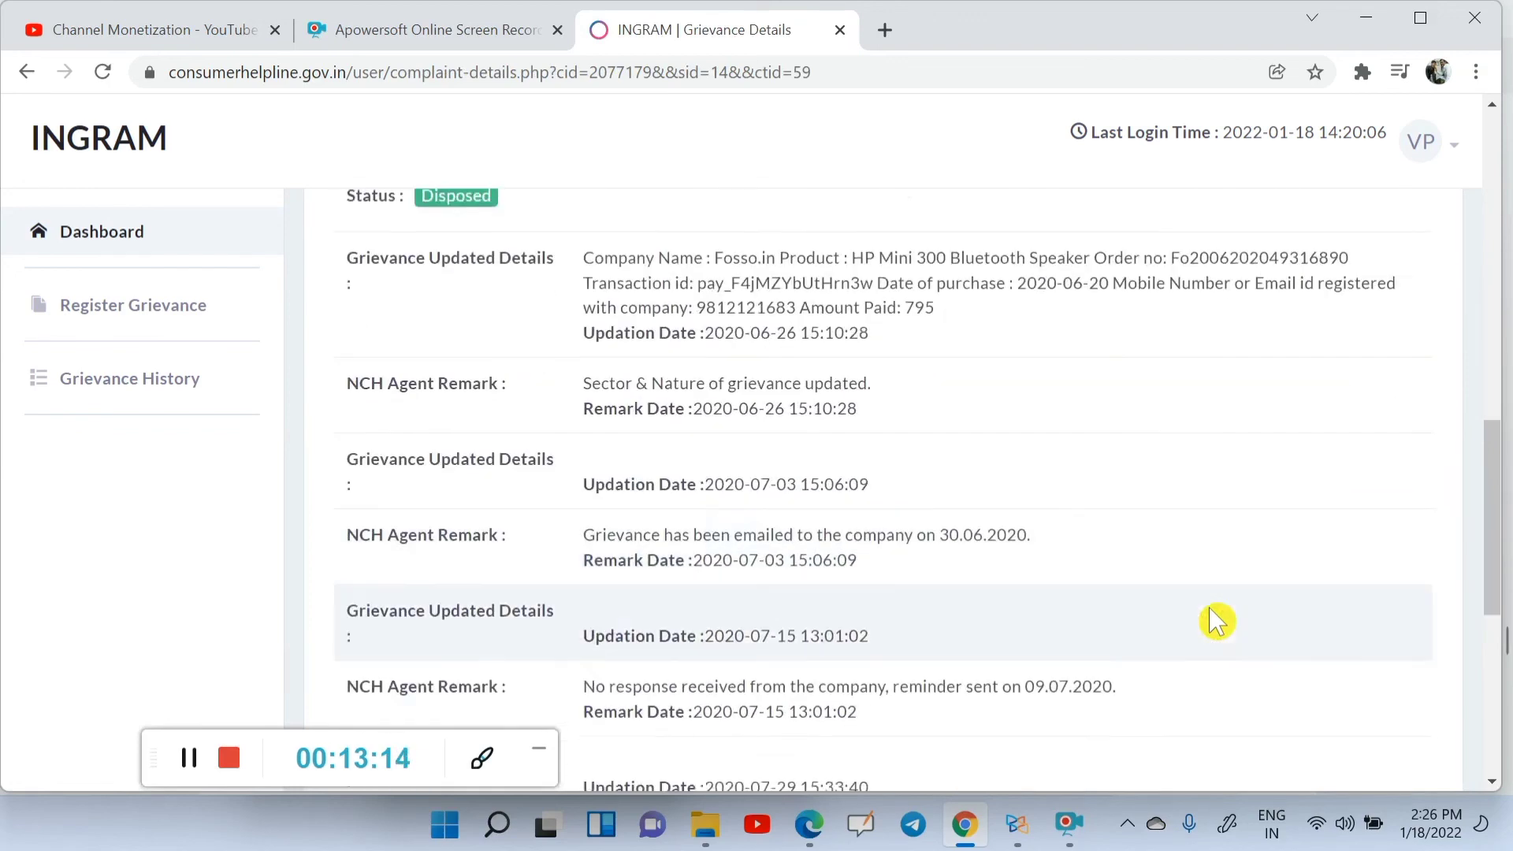
scroll(1216, 619, "down", 6)
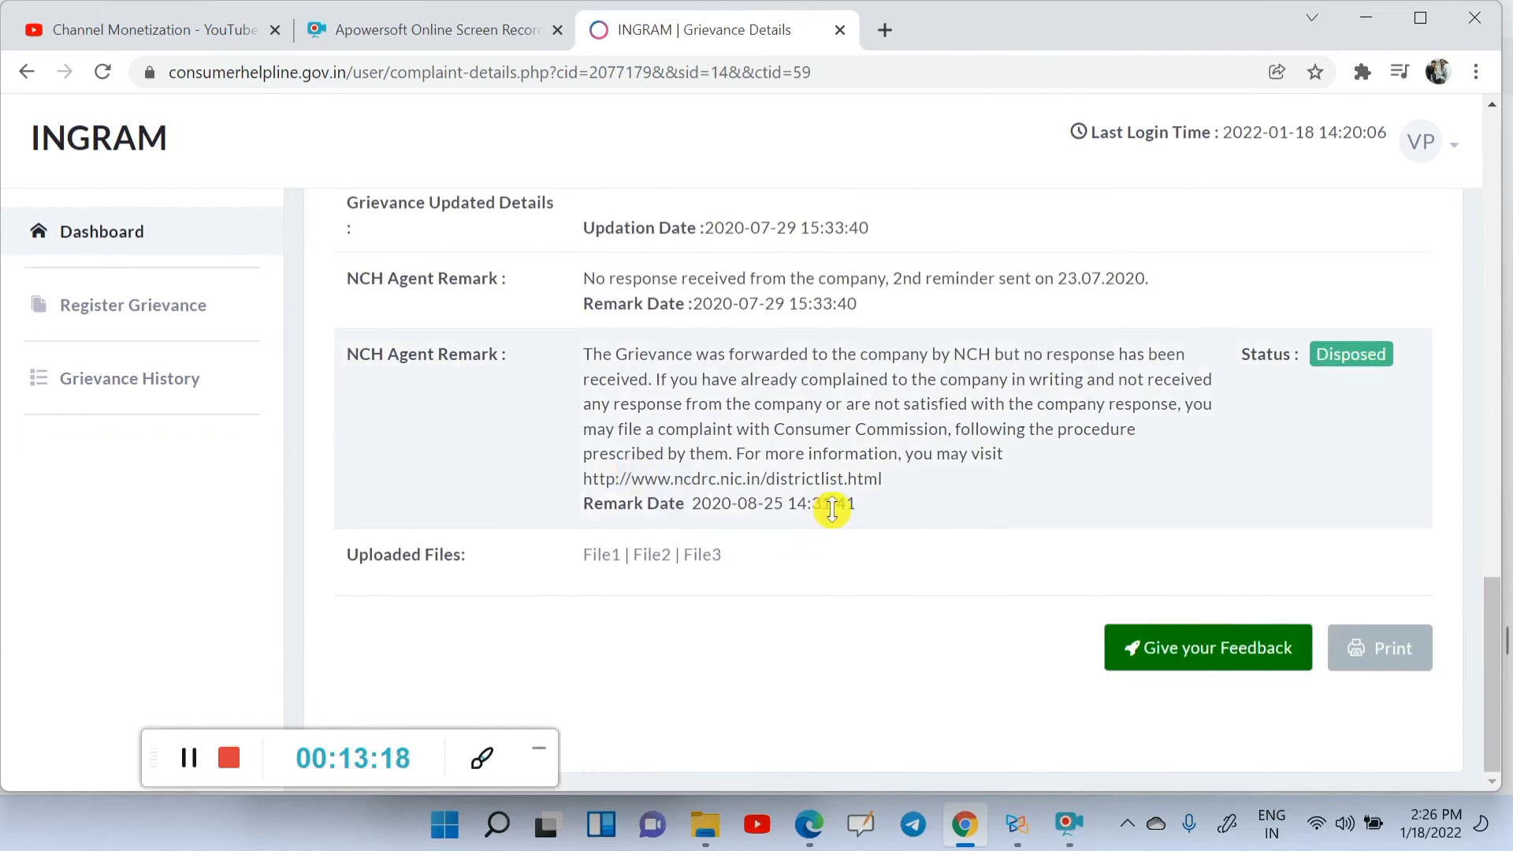
scroll(835, 520, "up", 14)
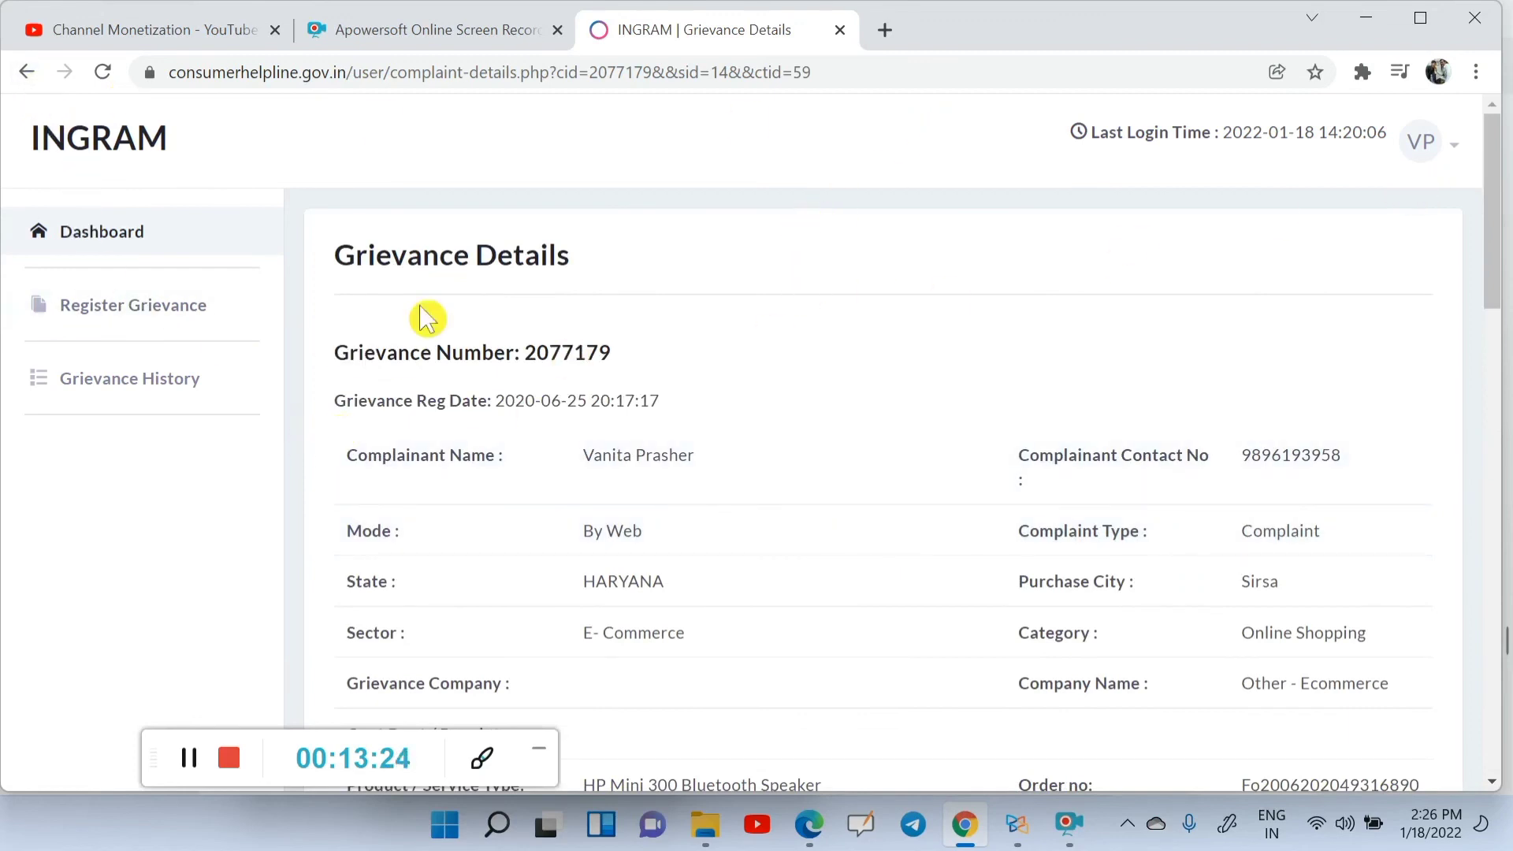
Step: Review the Dashboard's grievance count tiles and chart
left_click(135, 241)
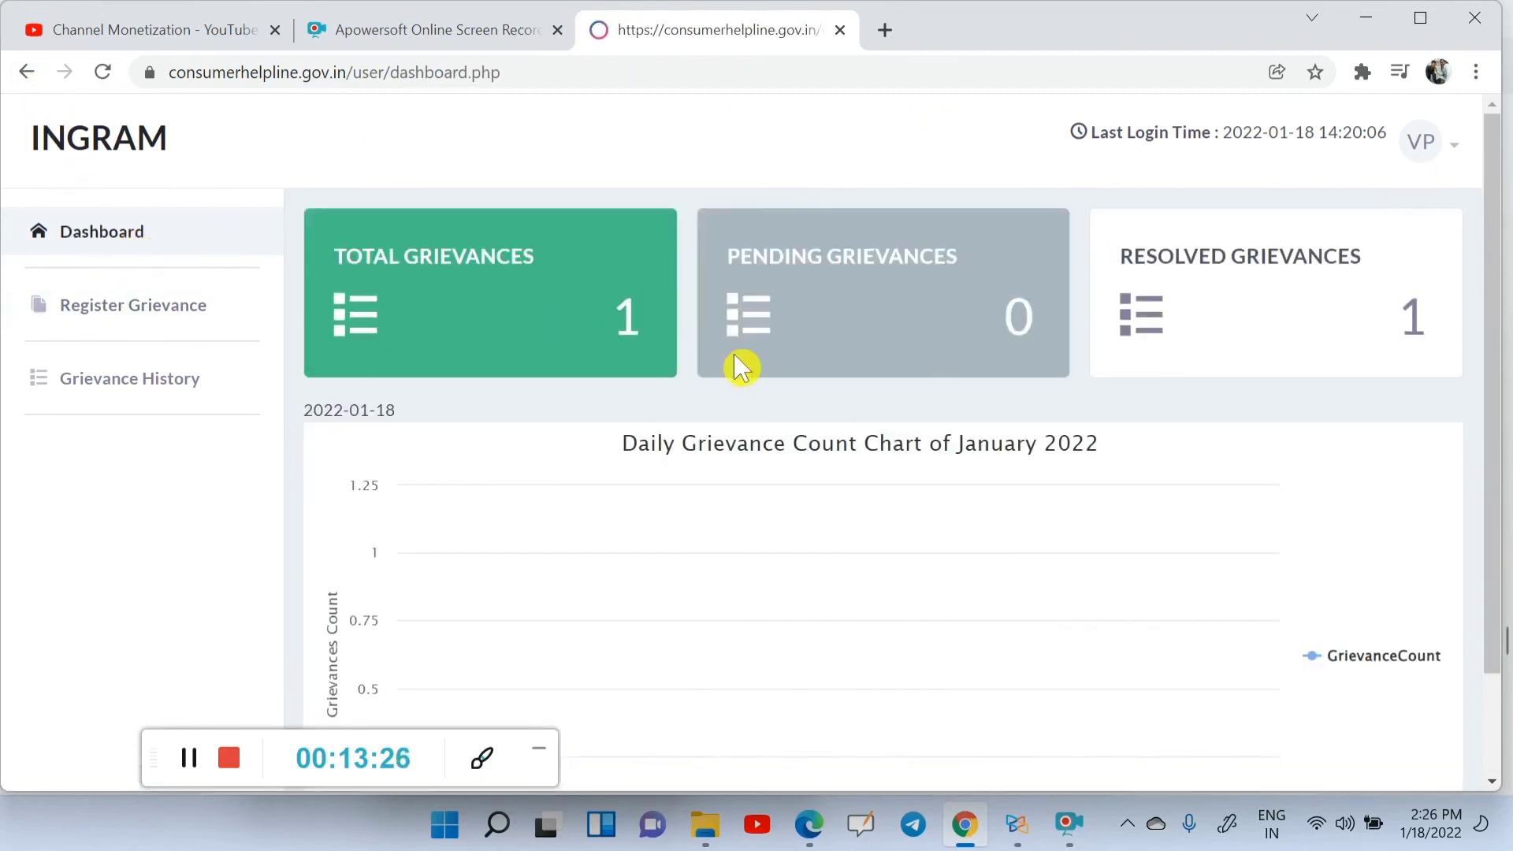
scroll(929, 520, "down", 1)
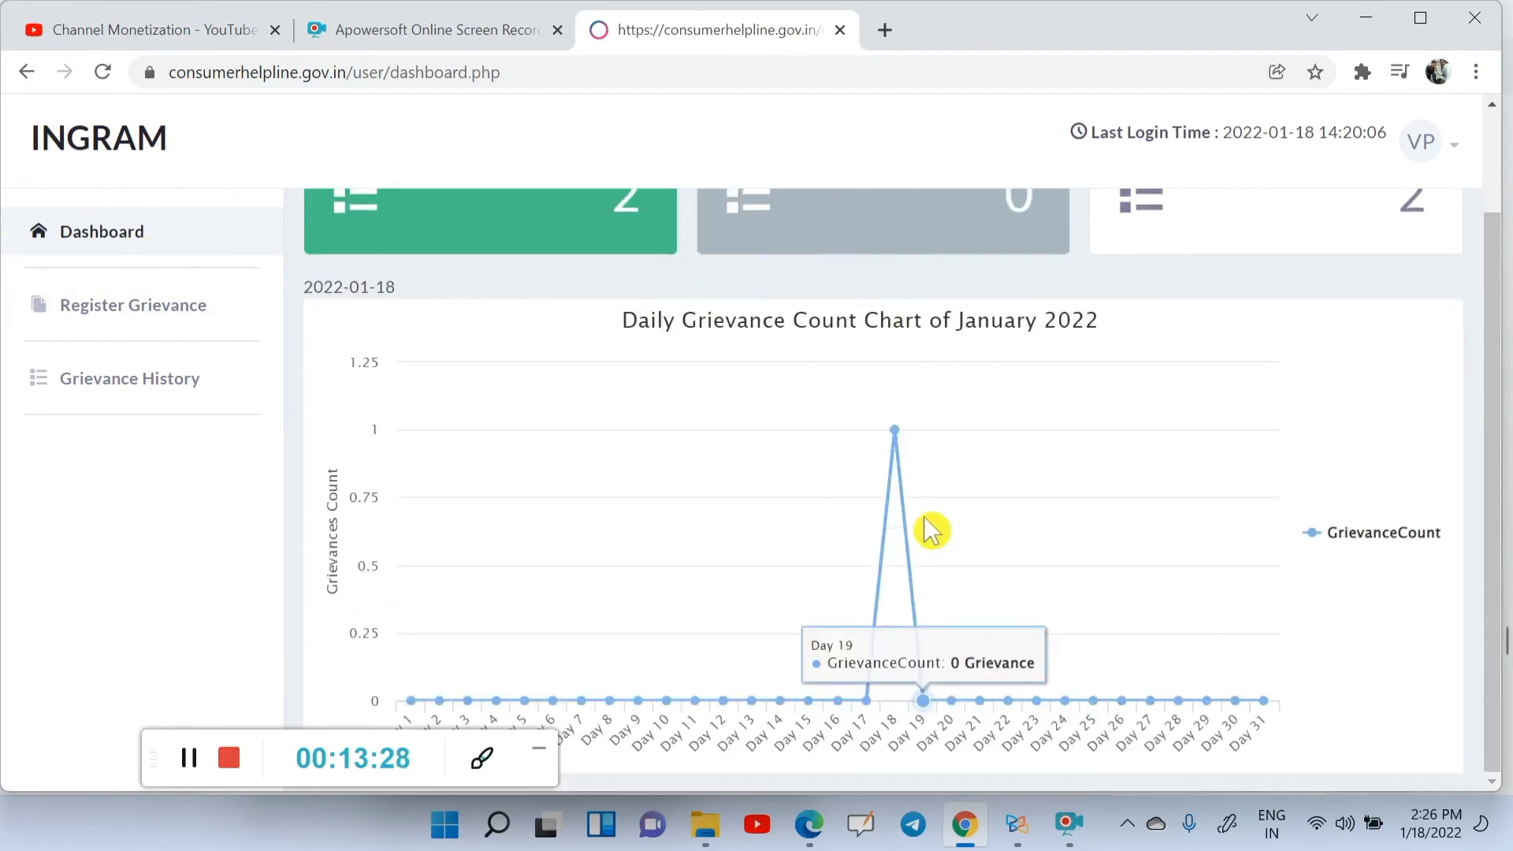
scroll(900, 520, "up", 1)
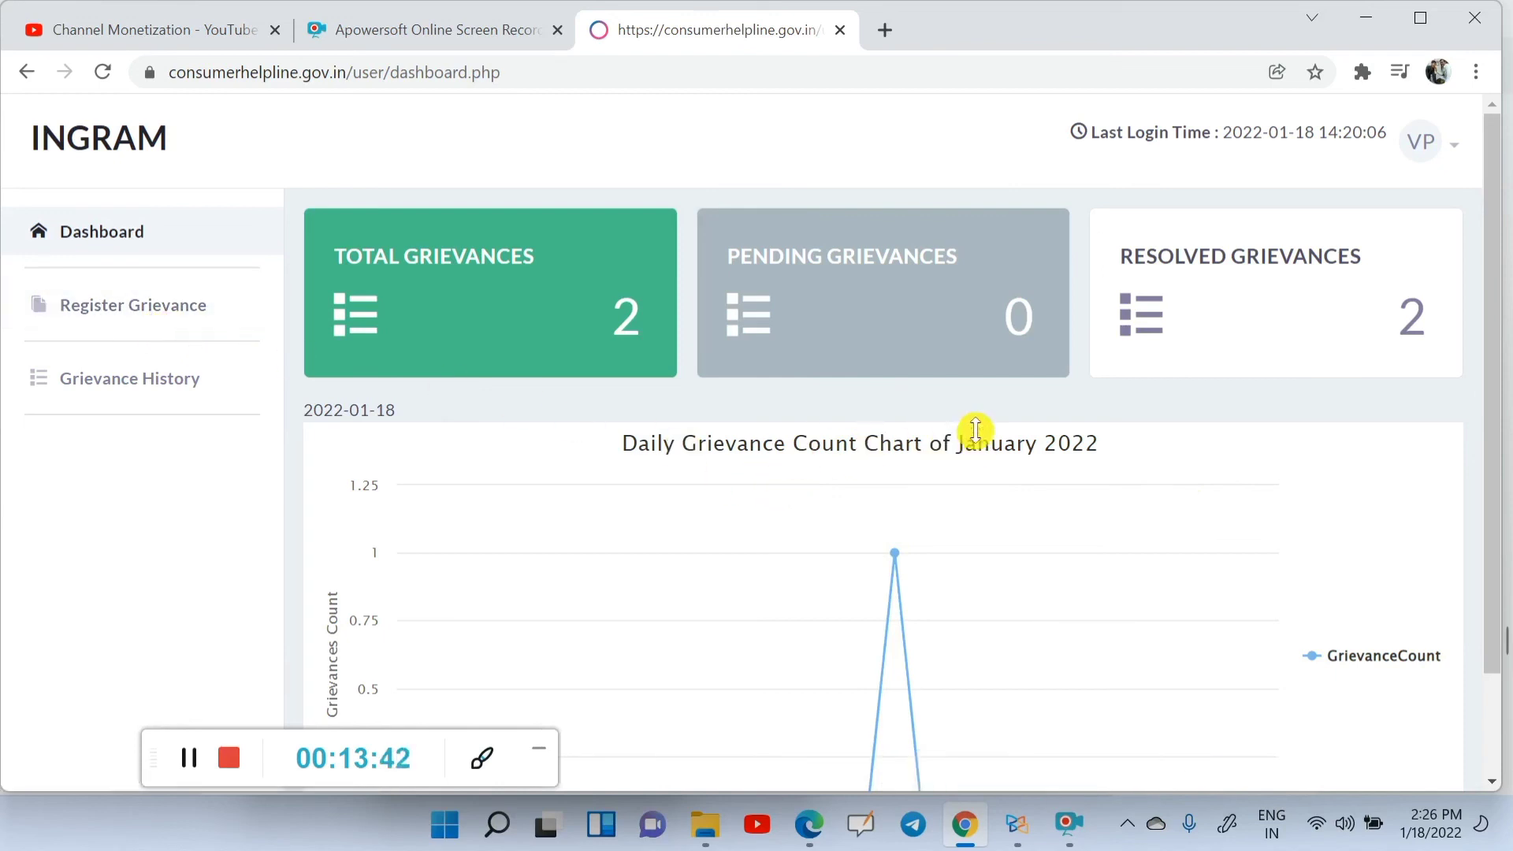
Step: Check the account profile page, then log out of the portal
left_click(1453, 161)
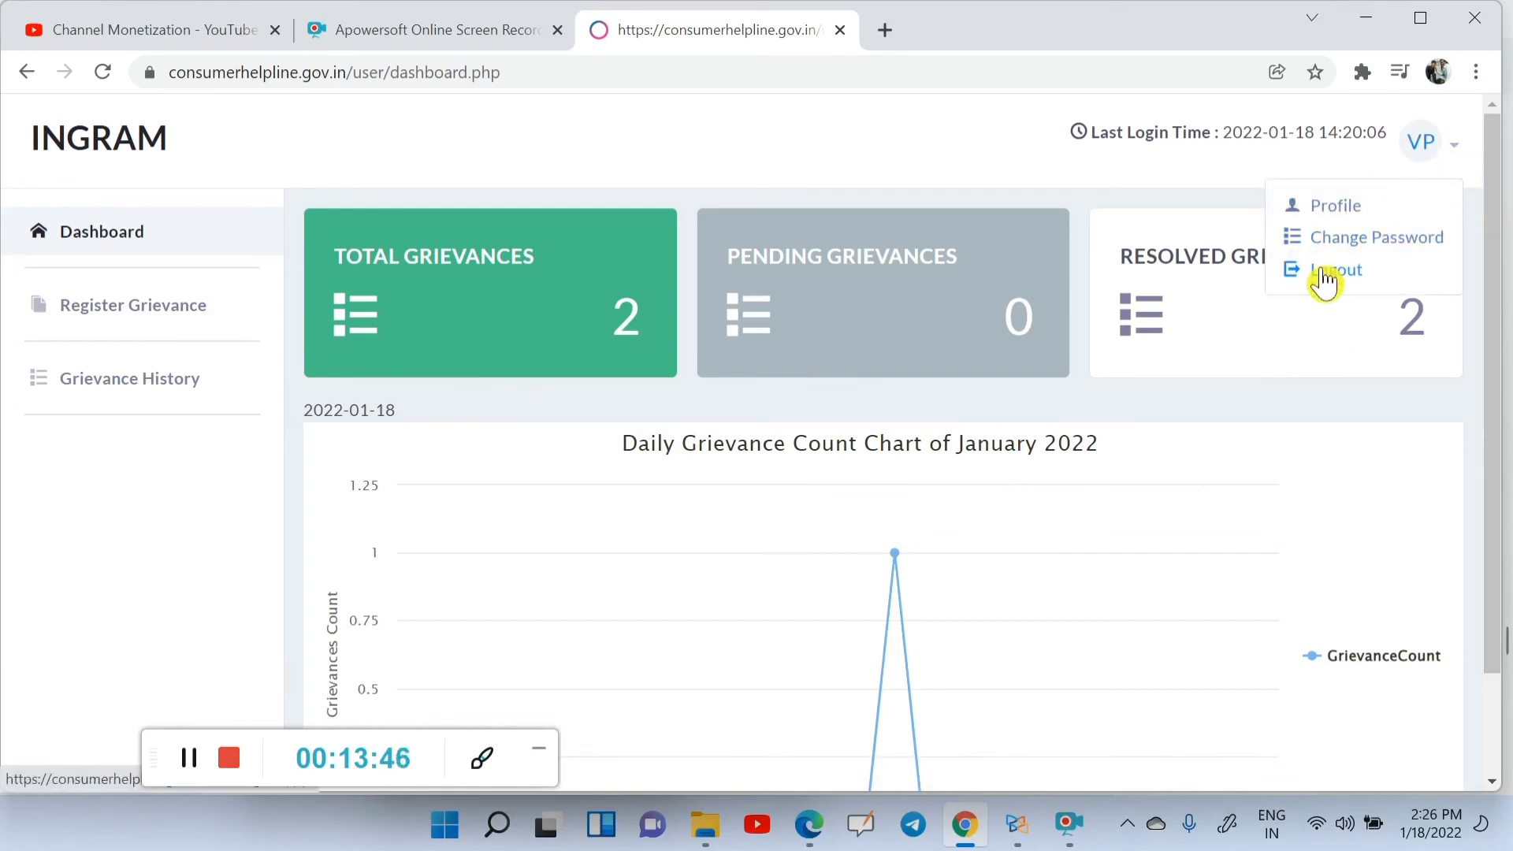
left_click(1330, 236)
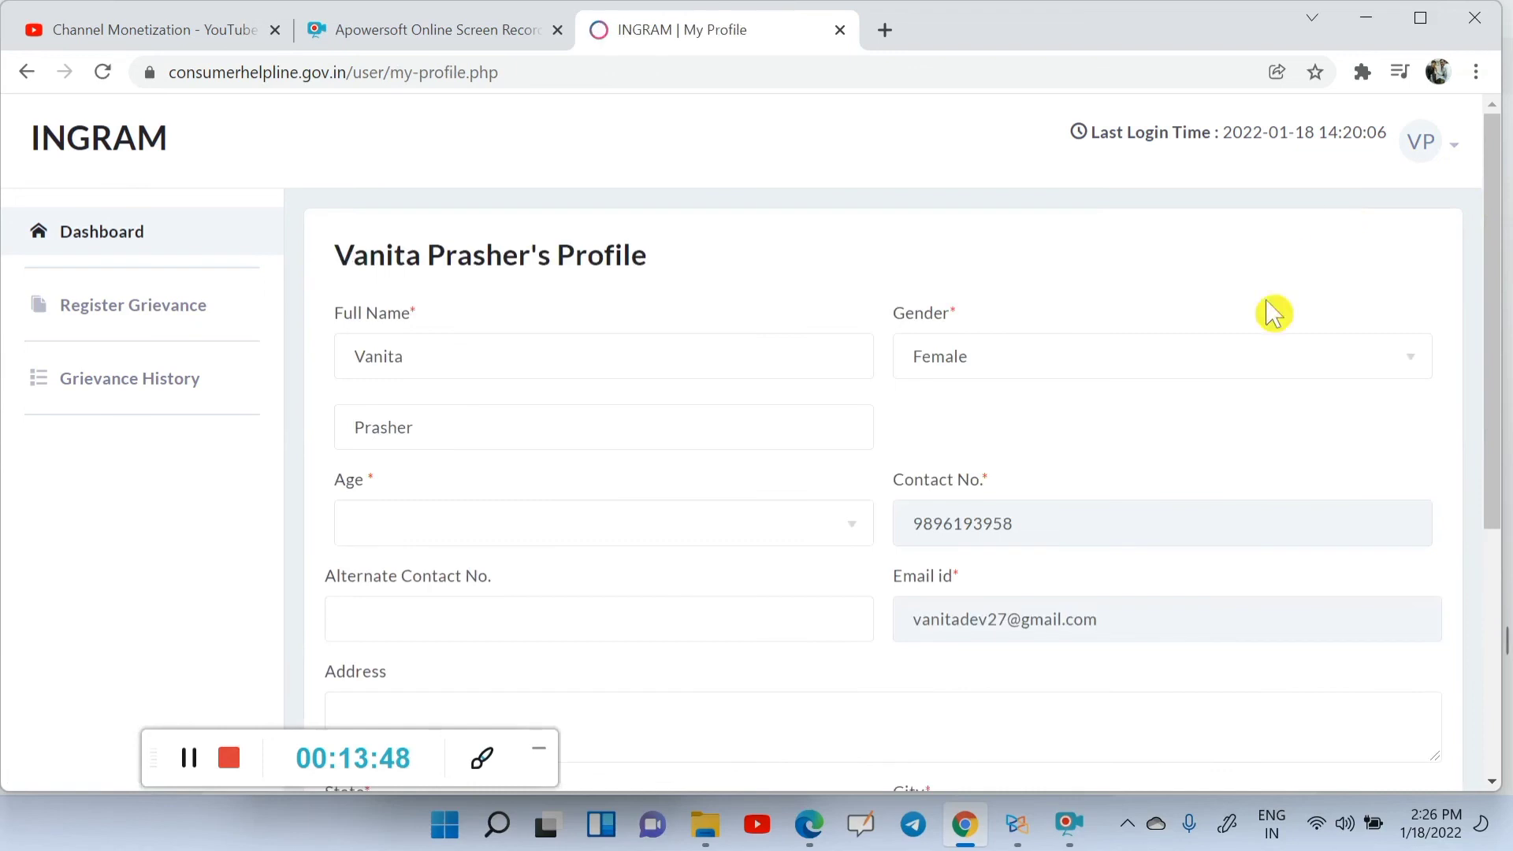
scroll(1165, 449, "down", 5)
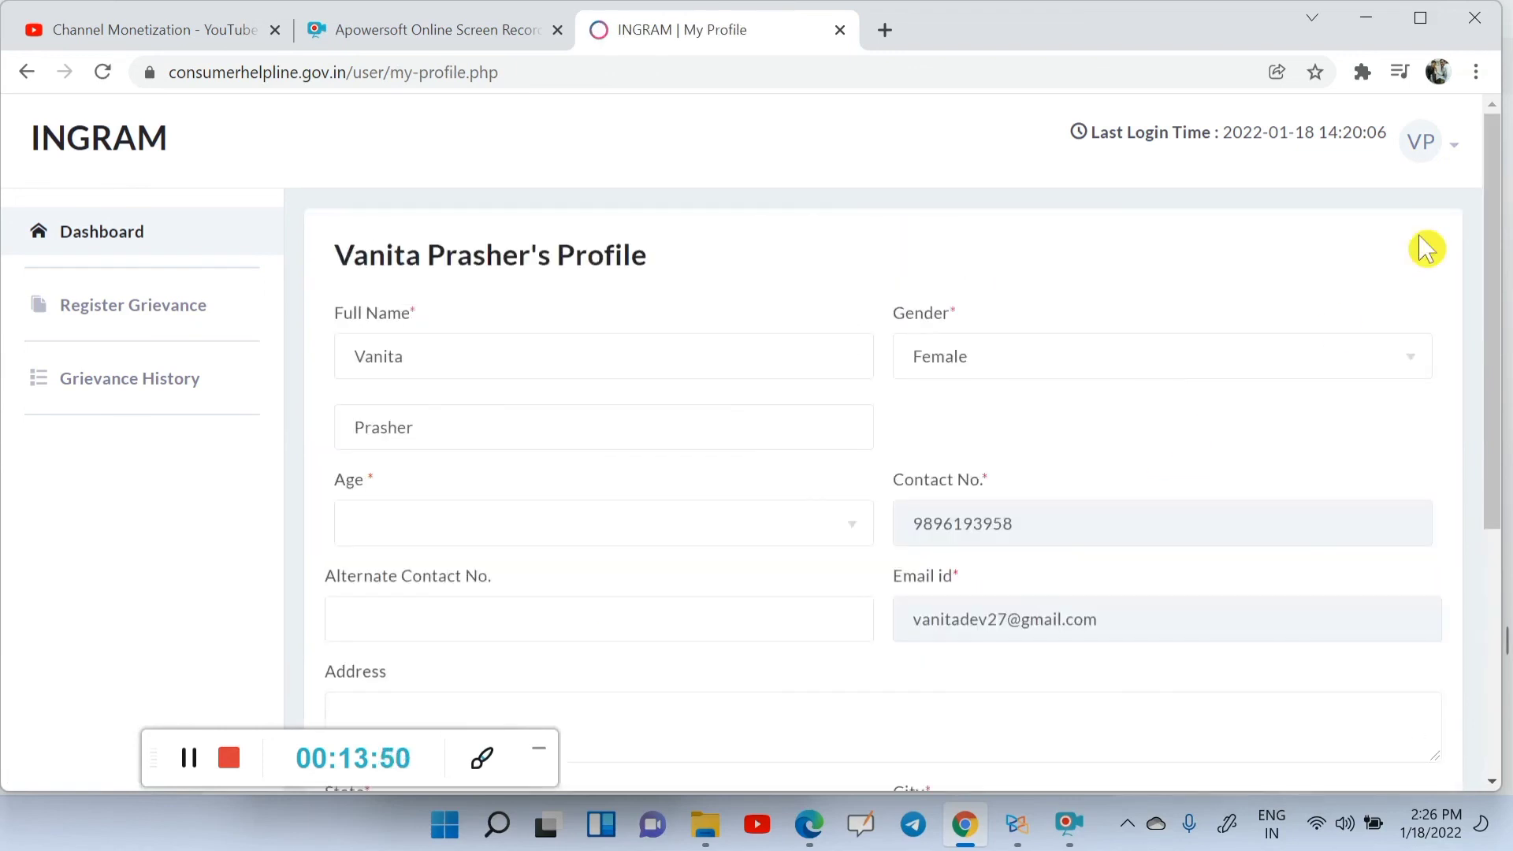
left_click(1449, 169)
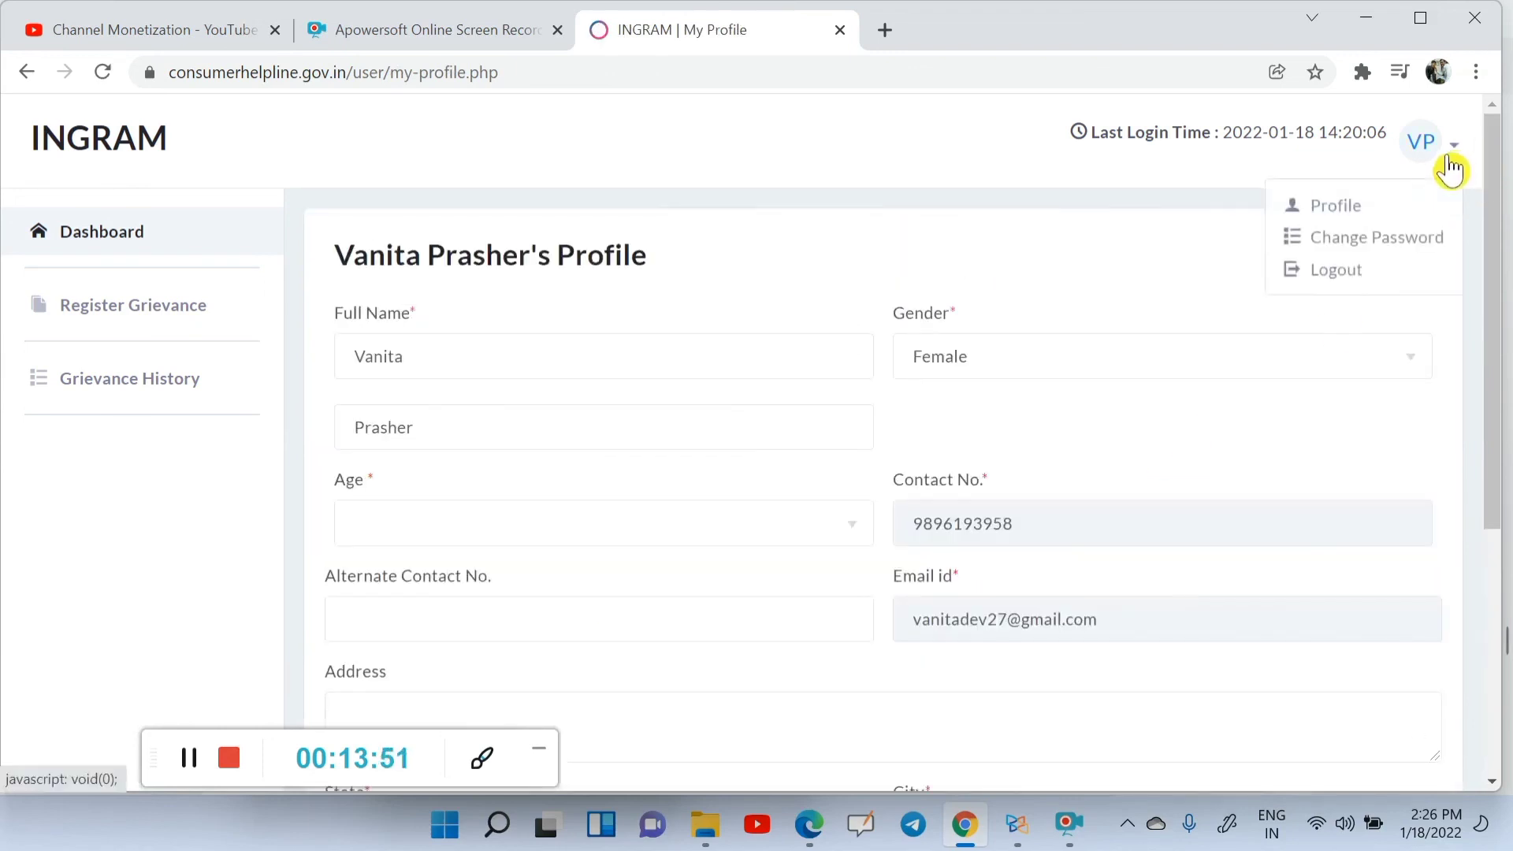
left_click(1351, 276)
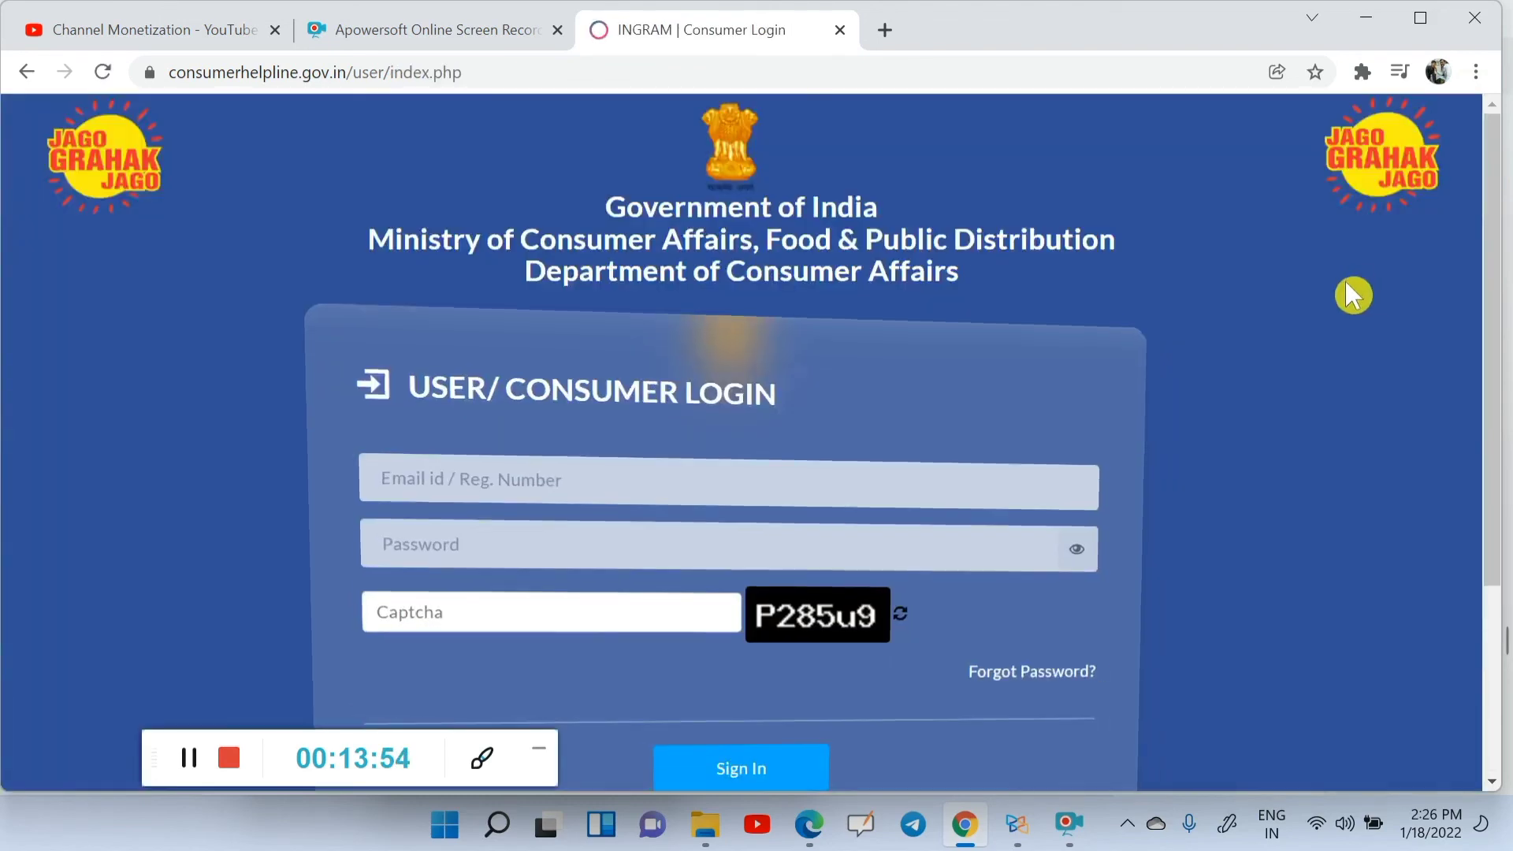